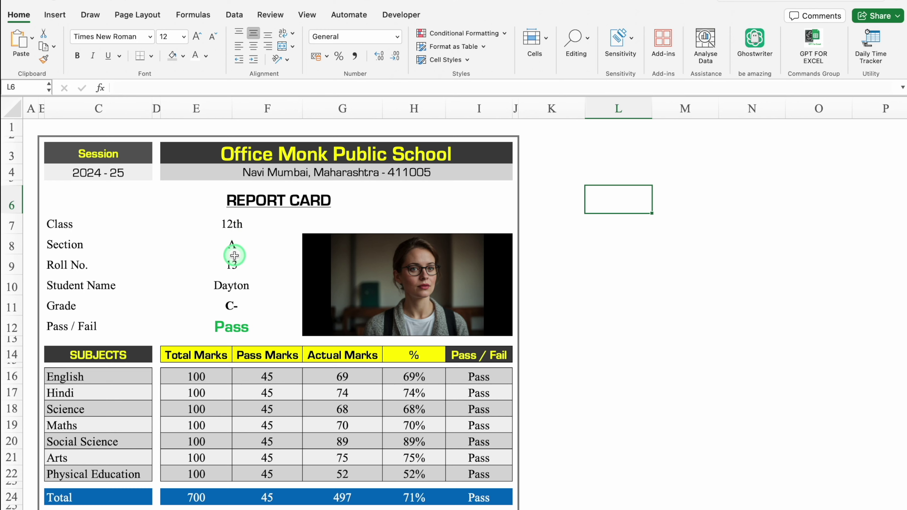
Step: Switch the report card's Roll No. to 1, then to 4, and scroll down to review the C- result
{"action": "left_click", "coordinate": [233, 265]}
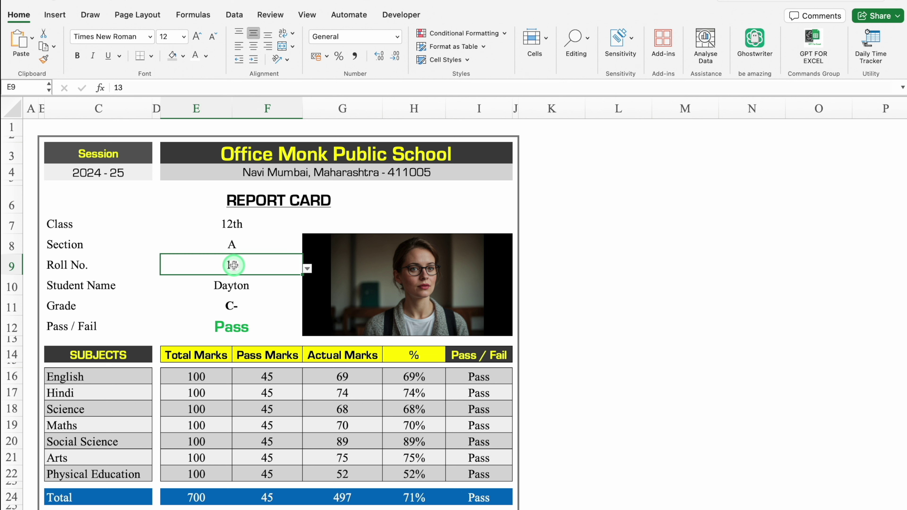
{"action": "left_click", "coordinate": [299, 268]}
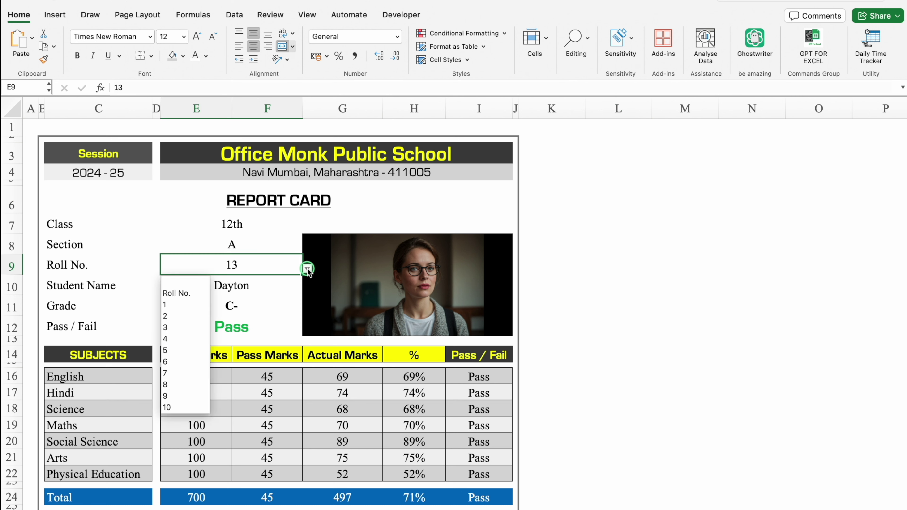
{"action": "left_click", "coordinate": [190, 306]}
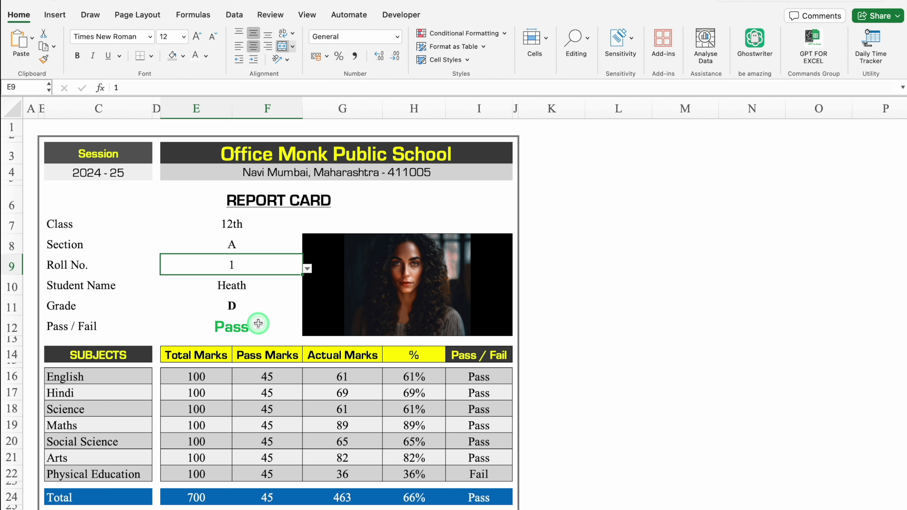
{"action": "left_click", "coordinate": [308, 269]}
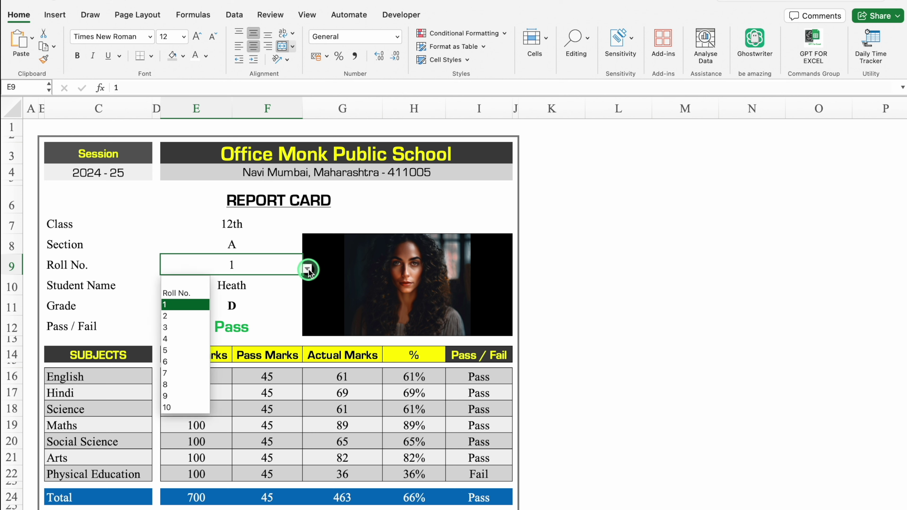
{"action": "left_click", "coordinate": [186, 339]}
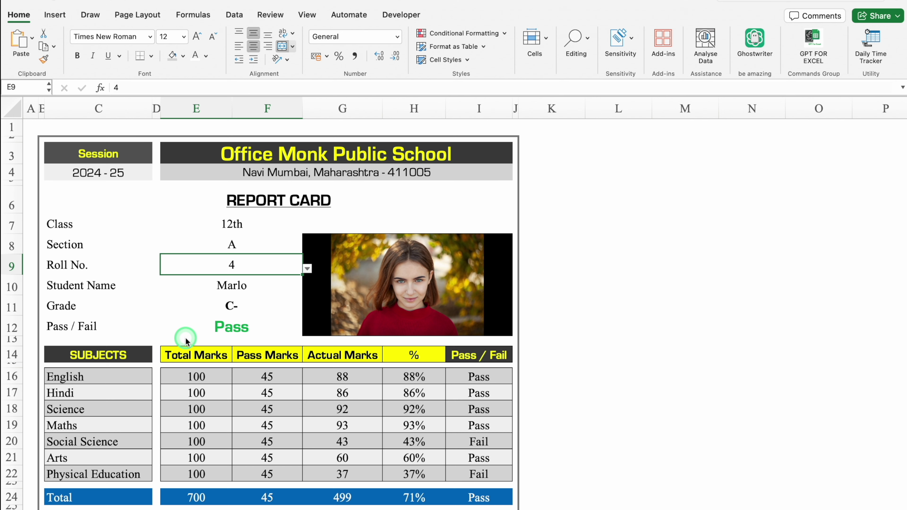
{"action": "left_click", "coordinate": [564, 255]}
{"action": "key", "text": "Down"}
{"action": "key", "text": "Down"}
{"action": "key", "text": "Down"}
{"action": "key", "text": "Down"}
{"action": "key", "text": "Down"}
{"action": "key", "text": "Down"}
{"action": "key", "text": "Down"}
{"action": "key", "text": "Down"}
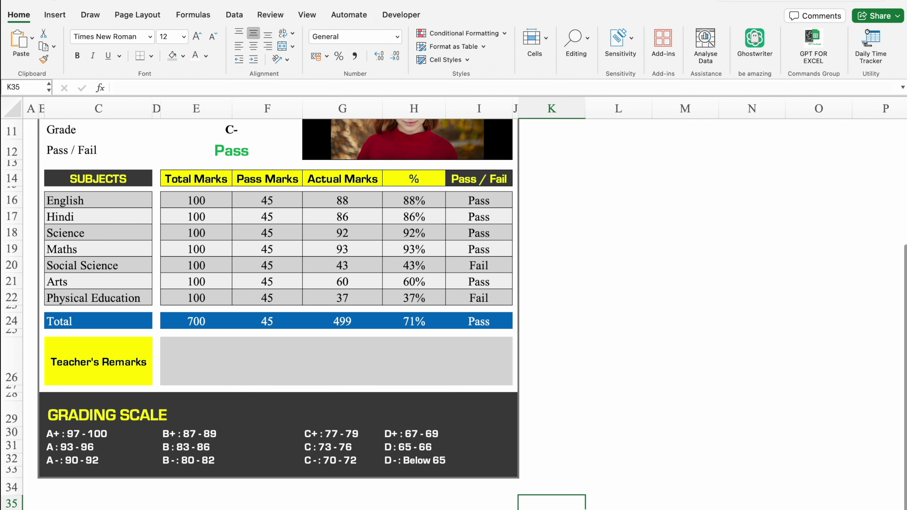
Step: Leave the finished report card and go to the blank Sheet1
{"action": "key", "text": "ctrl+Page_Up"}
{"action": "scroll", "coordinate": [887, 225], "scroll_direction": "up", "scroll_amount": 5}
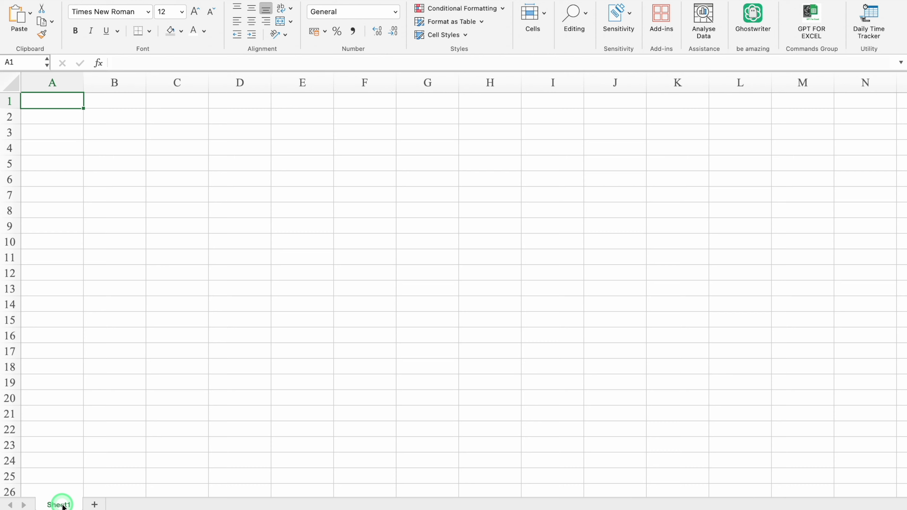
{"action": "left_click", "coordinate": [61, 505]}
Step: Rename Sheet1 to Data, centre all cells vertically, and narrow column A to a margin
{"action": "type", "text": "Dat"}
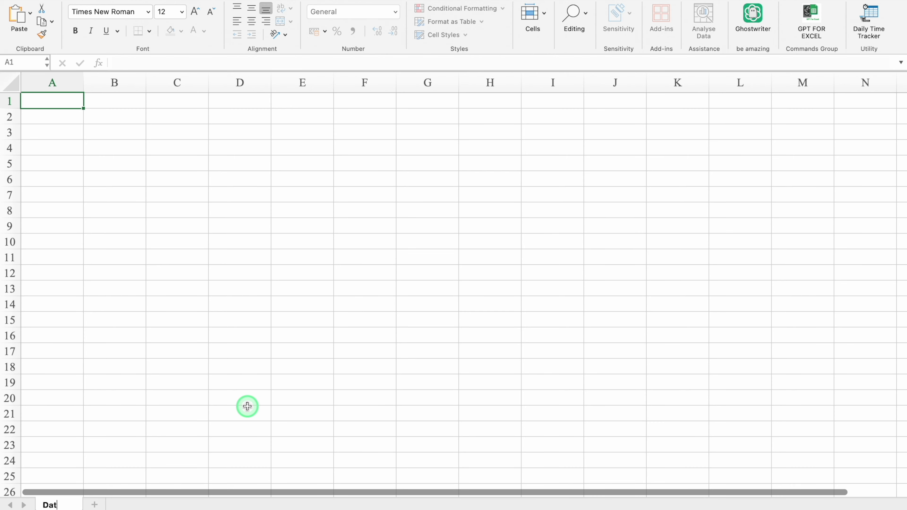
{"action": "type", "text": "a"}
{"action": "left_click", "coordinate": [247, 406]}
{"action": "left_click", "coordinate": [12, 82]}
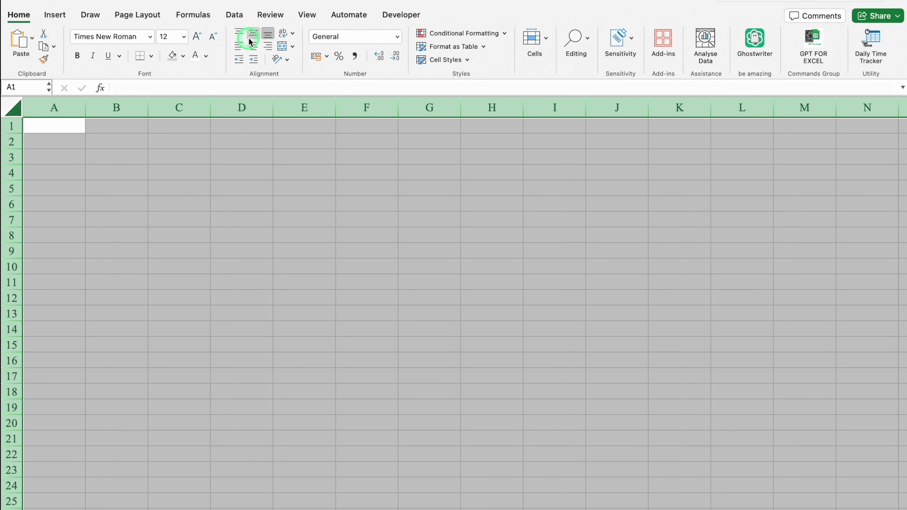
{"action": "left_click", "coordinate": [254, 35]}
{"action": "left_click", "coordinate": [142, 174]}
{"action": "left_click_drag", "start_coordinate": [85, 108], "coordinate": [32, 107]}
Step: Enter a Class heading in B2 with 1st through 12th below, bordering every cell
{"action": "left_click", "coordinate": [68, 139]}
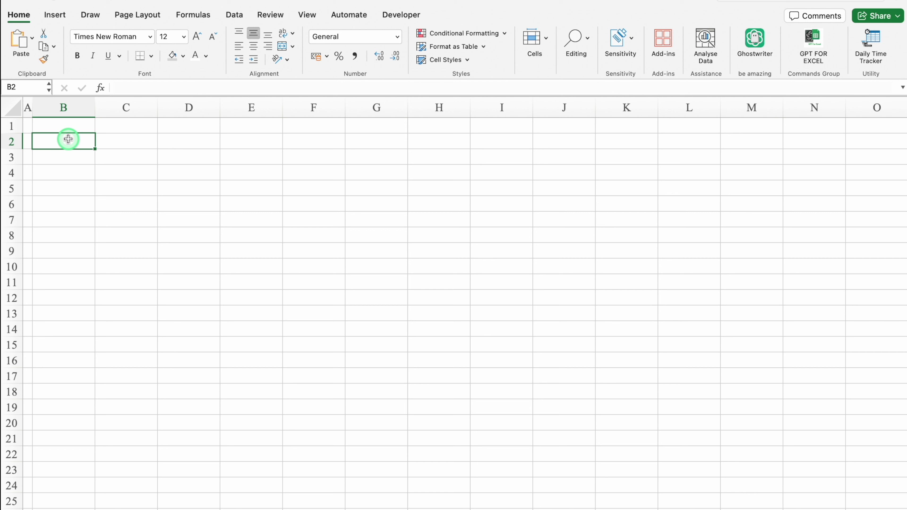
{"action": "type", "text": "Class"}
{"action": "left_click", "coordinate": [137, 168]}
{"action": "left_click", "coordinate": [67, 158]}
{"action": "type", "text": "1st"}
{"action": "mouse_move", "coordinate": [95, 164]}
{"action": "left_mouse_down"}
{"action": "mouse_move", "coordinate": [94, 363]}
{"action": "mouse_move", "coordinate": [72, 361]}
{"action": "left_mouse_up"}
{"action": "key", "text": "Delete"}
{"action": "left_click_drag", "start_coordinate": [73, 142], "coordinate": [74, 330]}
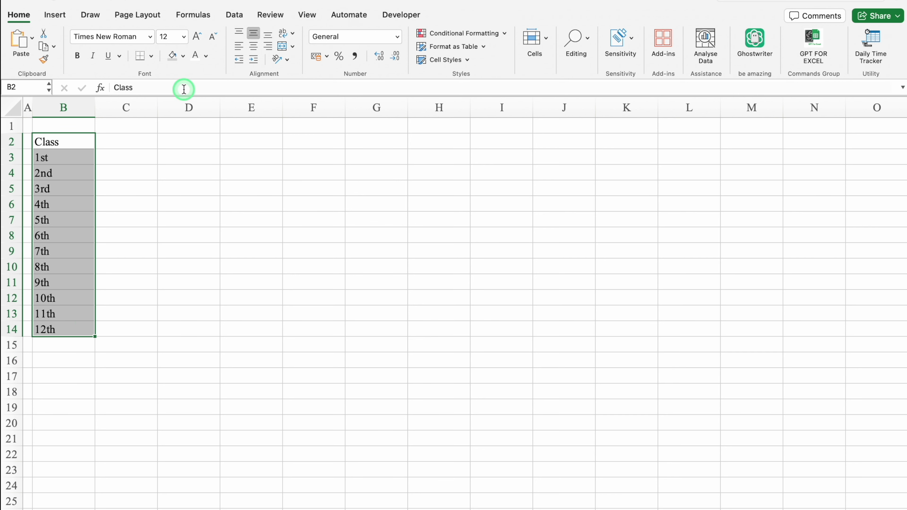
{"action": "left_click", "coordinate": [151, 56]}
{"action": "left_click", "coordinate": [163, 165]}
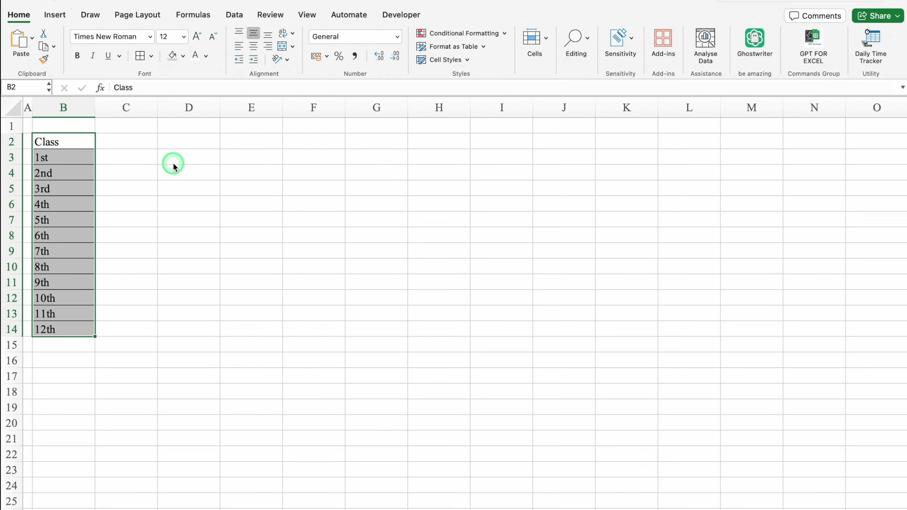
Step: Style the Class heading with a blue fill, white text, centred, in bold Eurostile
{"action": "left_click", "coordinate": [76, 142]}
{"action": "left_click", "coordinate": [183, 56]}
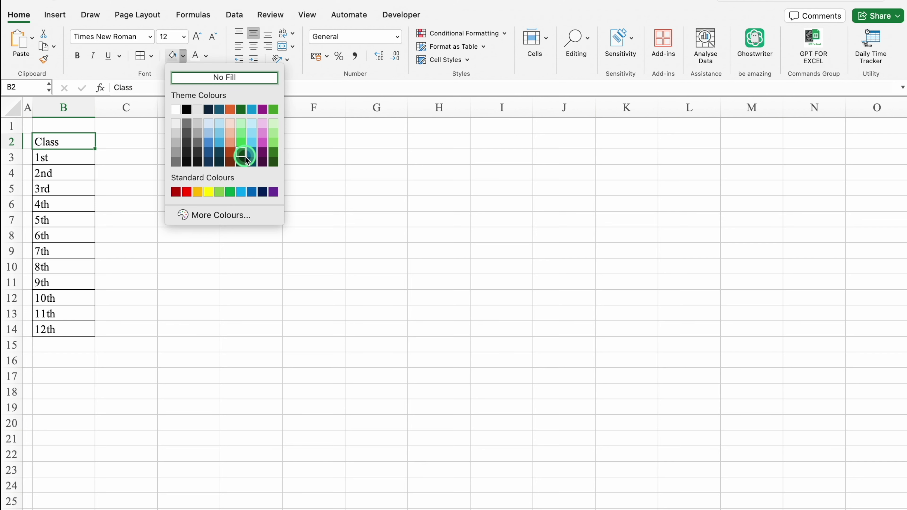
{"action": "left_click", "coordinate": [252, 192]}
{"action": "left_click", "coordinate": [196, 56]}
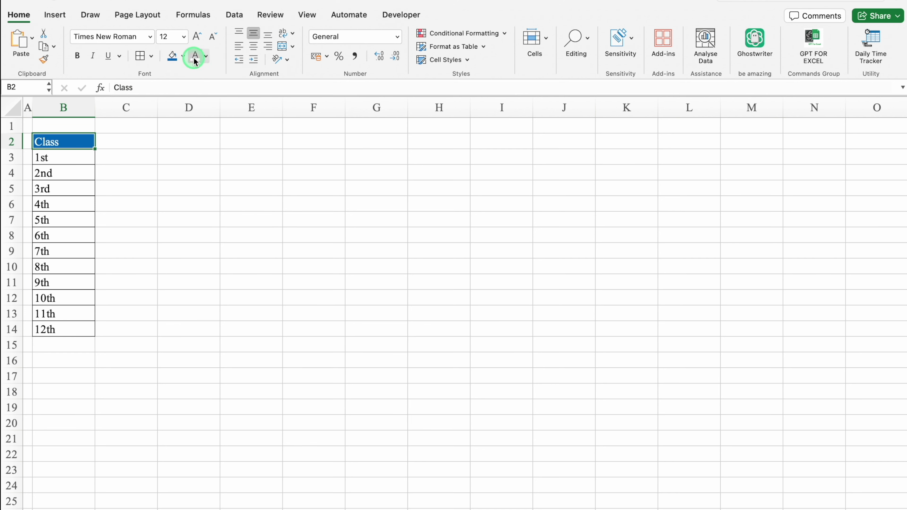
{"action": "left_click", "coordinate": [208, 216]}
{"action": "left_click", "coordinate": [7, 142]}
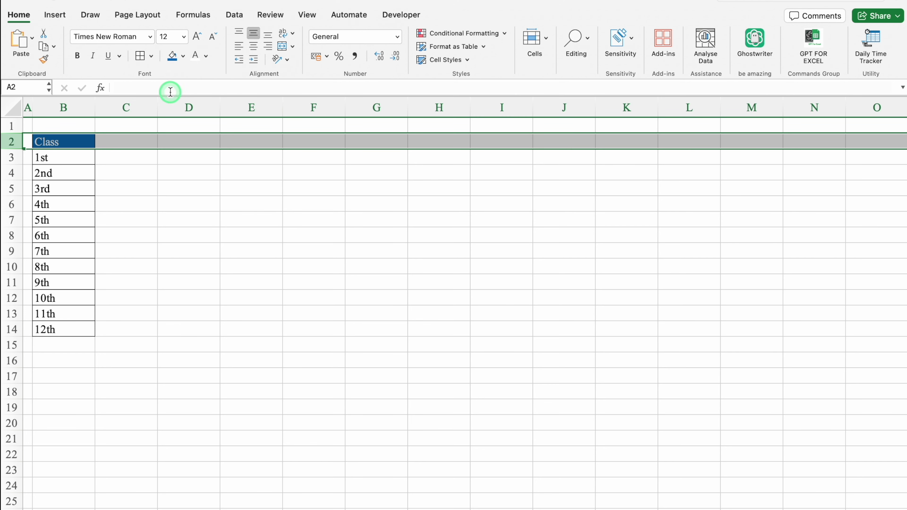
{"action": "left_click", "coordinate": [255, 47]}
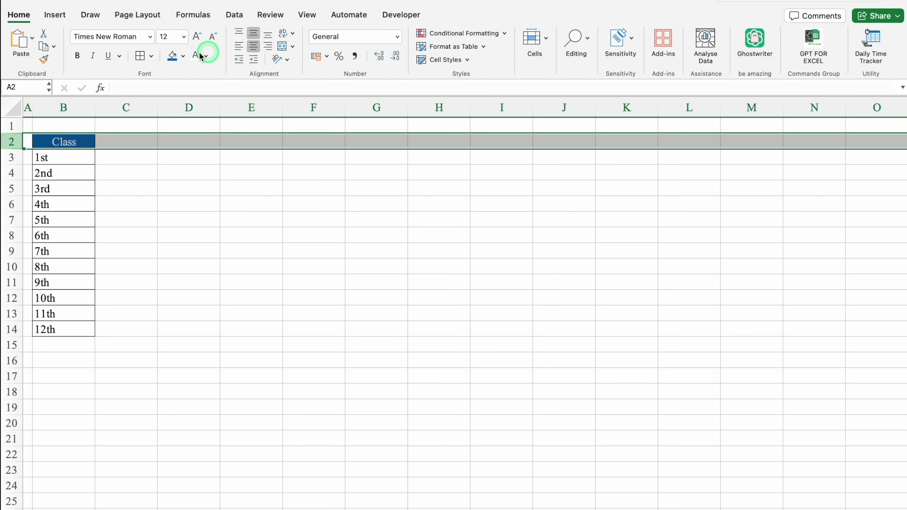
{"action": "left_click", "coordinate": [151, 38]}
{"action": "mouse_move", "coordinate": [115, 142]}
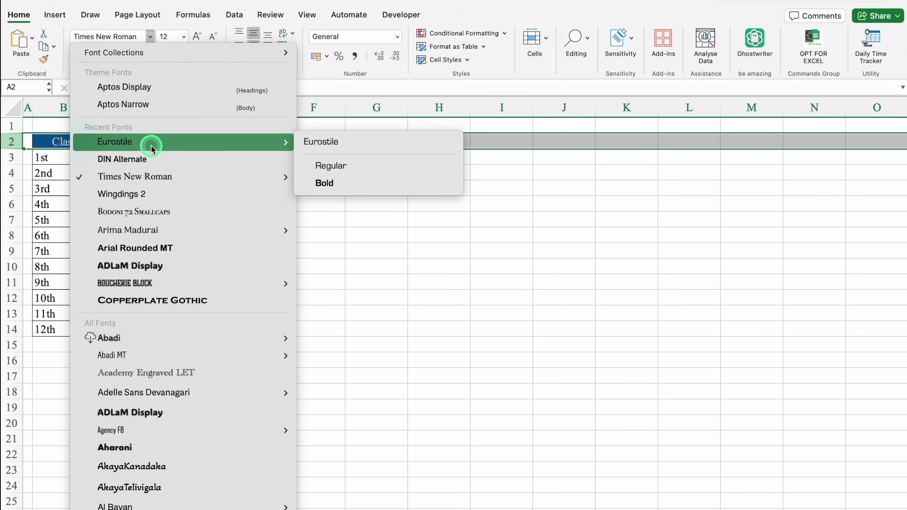
{"action": "left_click", "coordinate": [358, 185]}
Step: Copy the heading style to D2, clear its text, and narrow column C to a thin gap
{"action": "left_click", "coordinate": [75, 141]}
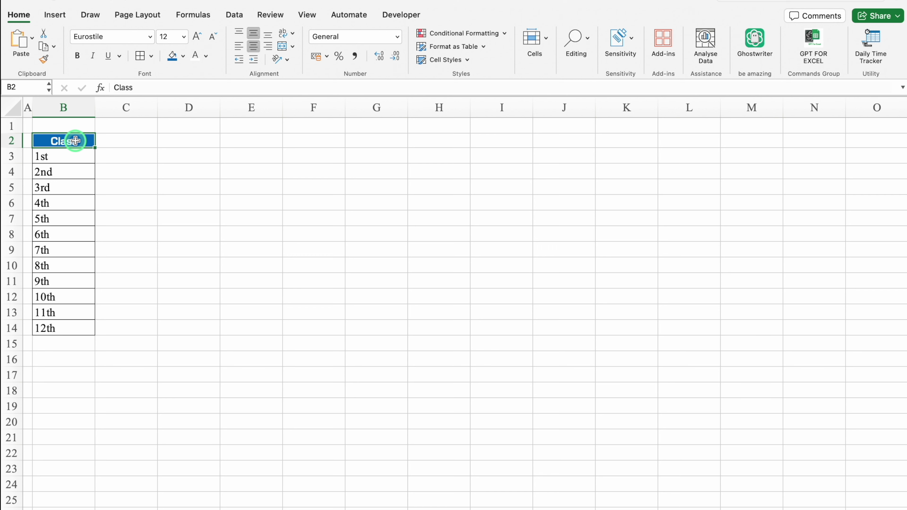
{"action": "key", "text": "super+c"}
{"action": "left_click", "coordinate": [178, 142]}
{"action": "key", "text": "super+v"}
{"action": "left_click", "coordinate": [177, 182]}
{"action": "left_click_drag", "start_coordinate": [157, 108], "coordinate": [107, 113]}
{"action": "left_click", "coordinate": [159, 143]}
{"action": "key", "text": "Delete"}
{"action": "left_click_drag", "start_coordinate": [159, 144], "coordinate": [633, 158]}
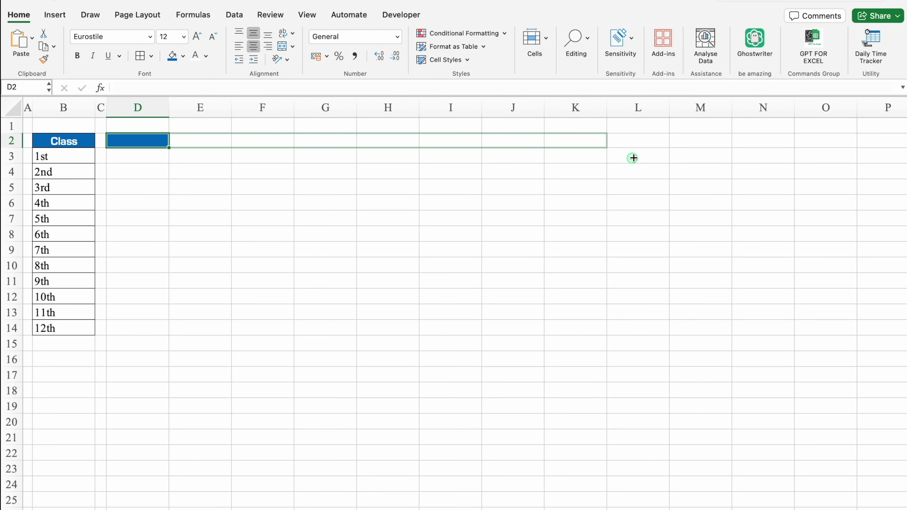
Step: Extend the blue header to N2, heighten row 2, and add Helper, Roll No., Class, Students Name headings
{"action": "left_click_drag", "start_coordinate": [634, 158], "coordinate": [780, 157]}
{"action": "left_click_drag", "start_coordinate": [14, 148], "coordinate": [14, 161]}
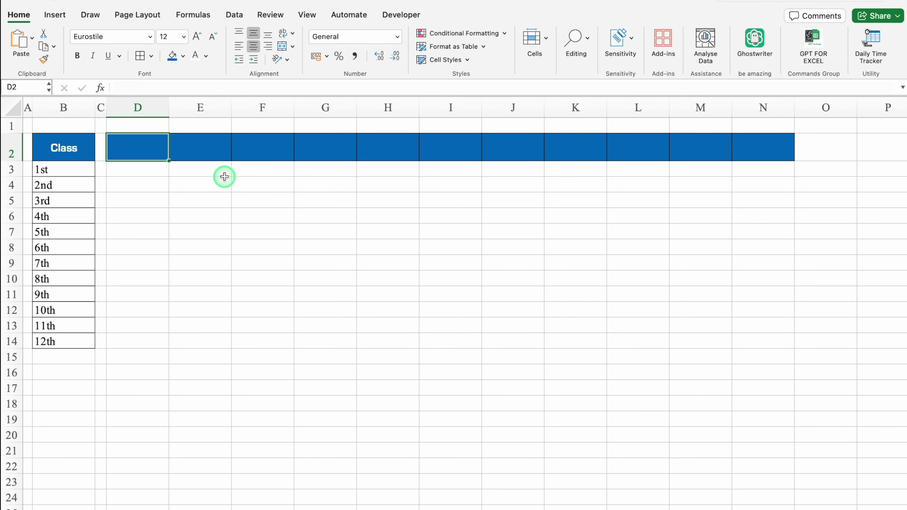
{"action": "type", "text": "Helper"}
{"action": "key", "text": "Return"}
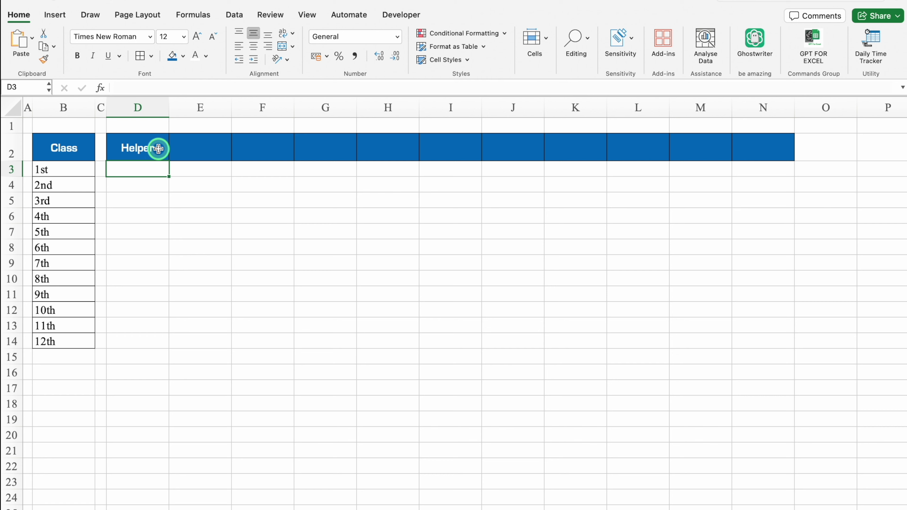
{"action": "left_click", "coordinate": [211, 153]}
{"action": "type", "text": "Roll No."}
{"action": "key", "text": "Tab"}
{"action": "type", "text": "Class"}
{"action": "key", "text": "Tab"}
{"action": "type", "text": "Students Name"}
{"action": "key", "text": "Tab"}
Step: Add Pictures, English, Hindi, Science, Social Science, Maths, Arts, Physical Education headings, autofitting columns
{"action": "double_click", "coordinate": [357, 103]}
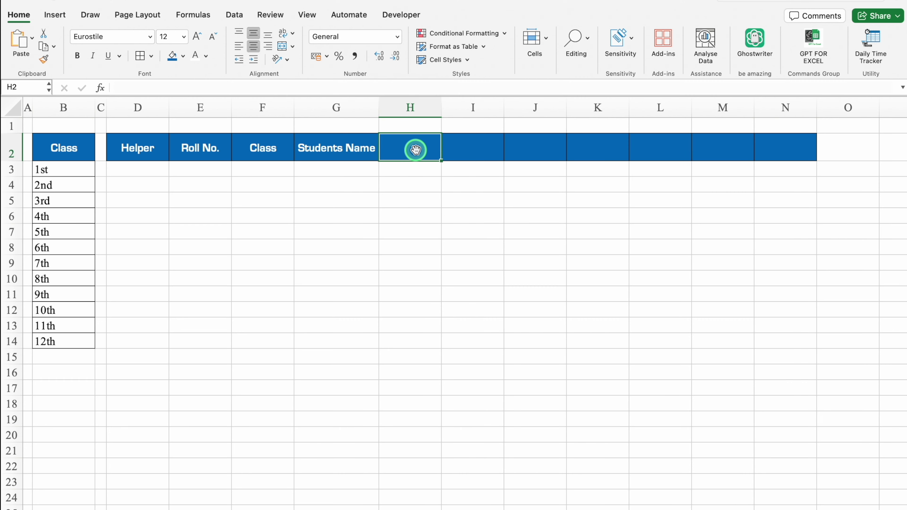
{"action": "type", "text": "Pictures"}
{"action": "key", "text": "Tab"}
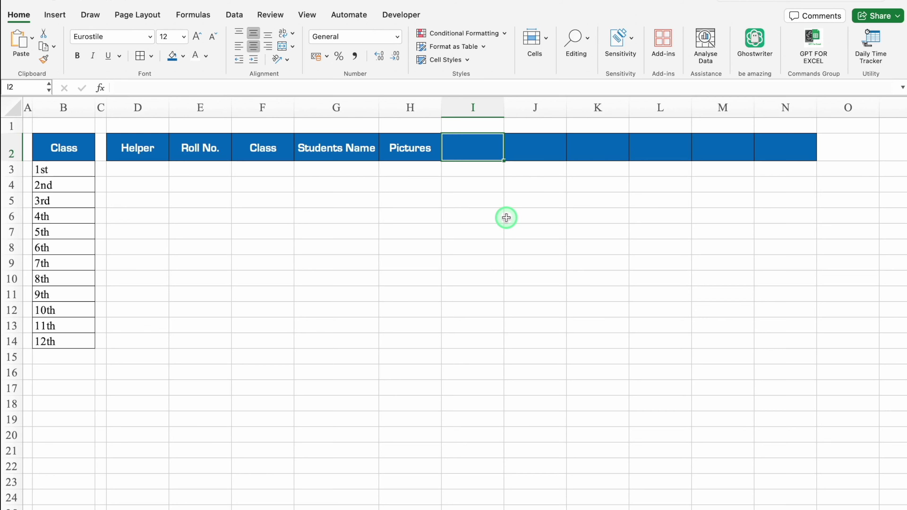
{"action": "type", "text": "English\tHindi\tScience\tSocial Science"}
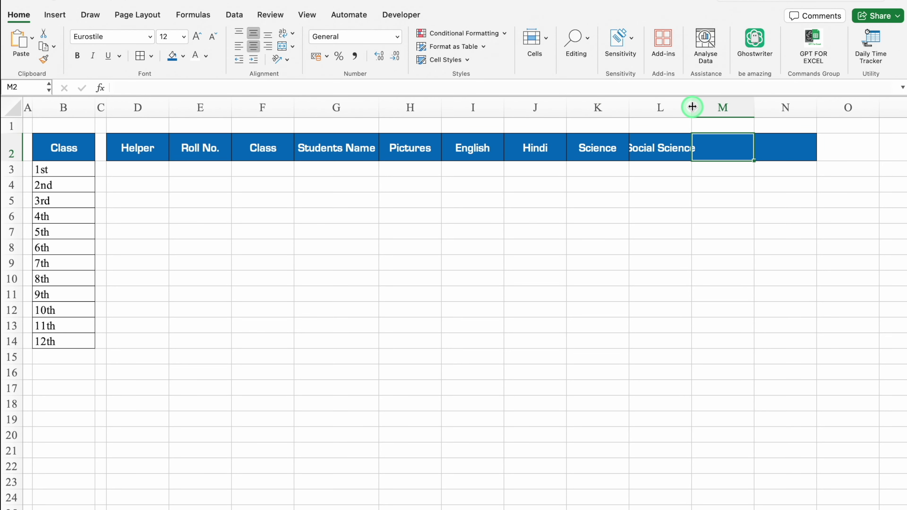
{"action": "double_click", "coordinate": [692, 107]}
{"action": "type", "text": "Maths\tArts\tPhysical Education"}
{"action": "key", "text": "Return"}
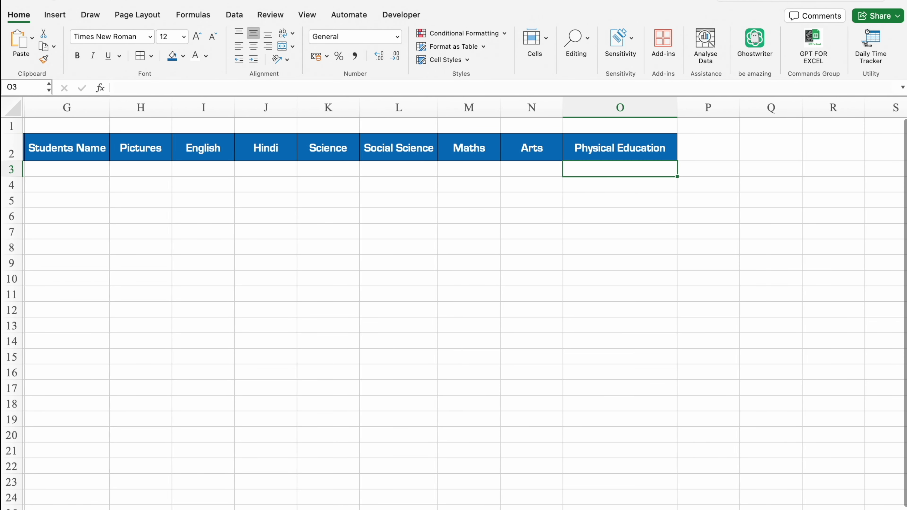
Step: Enter roll number 1 in E3 under Roll No
{"action": "scroll", "coordinate": [370, 500], "scroll_direction": "left", "scroll_amount": 2}
{"action": "left_click", "coordinate": [206, 171]}
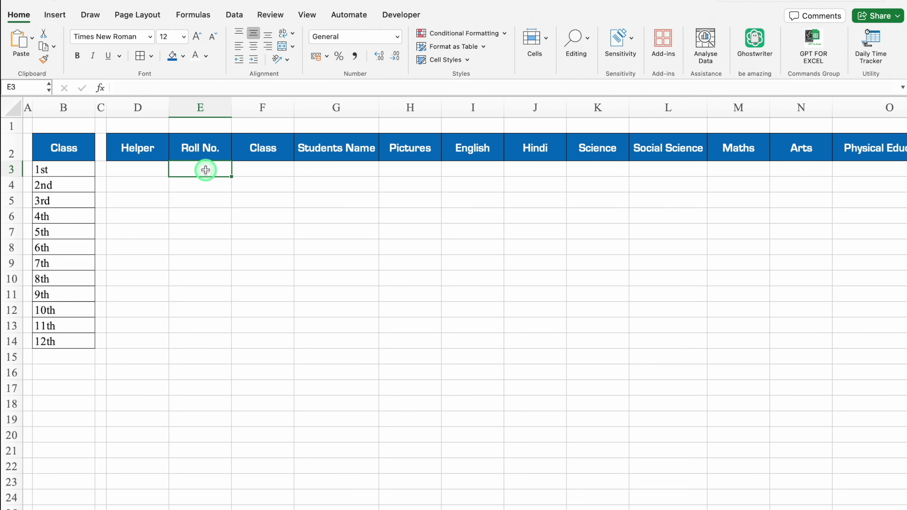
{"action": "scroll", "coordinate": [307, 297], "scroll_direction": "down", "scroll_amount": 2}
{"action": "key", "text": "ctrl+Return"}
Step: Fill Roll No. as a series 1 to 25, deleting the extra 26 and 27
{"action": "mouse_move", "coordinate": [205, 167]}
{"action": "left_mouse_down"}
{"action": "mouse_move", "coordinate": [203, 504]}
{"action": "mouse_move", "coordinate": [188, 502]}
{"action": "left_mouse_up"}
{"action": "left_click", "coordinate": [213, 504]}
{"action": "left_click", "coordinate": [258, 451]}
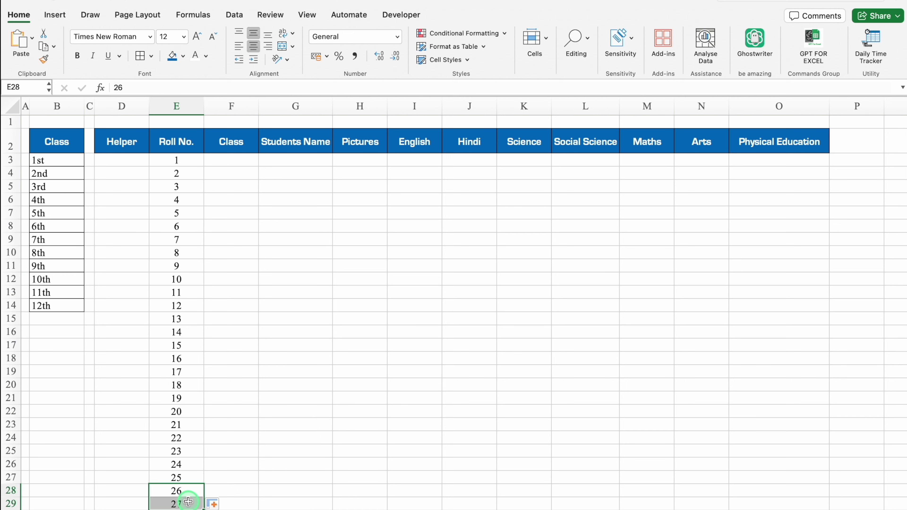
{"action": "key", "text": "Delete"}
{"action": "left_click", "coordinate": [291, 375]}
Step: Fill 1st down the Class column using Copy Cells
{"action": "left_click", "coordinate": [232, 160]}
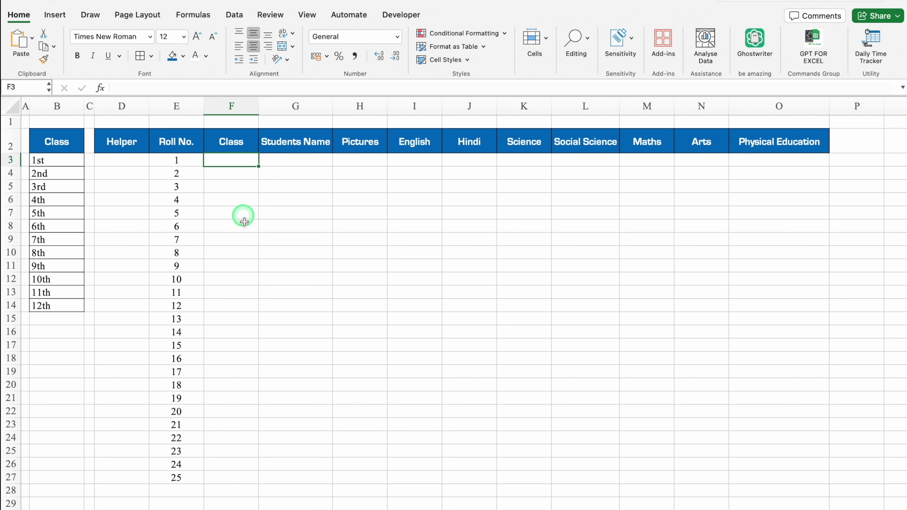
{"action": "type", "text": "1t"}
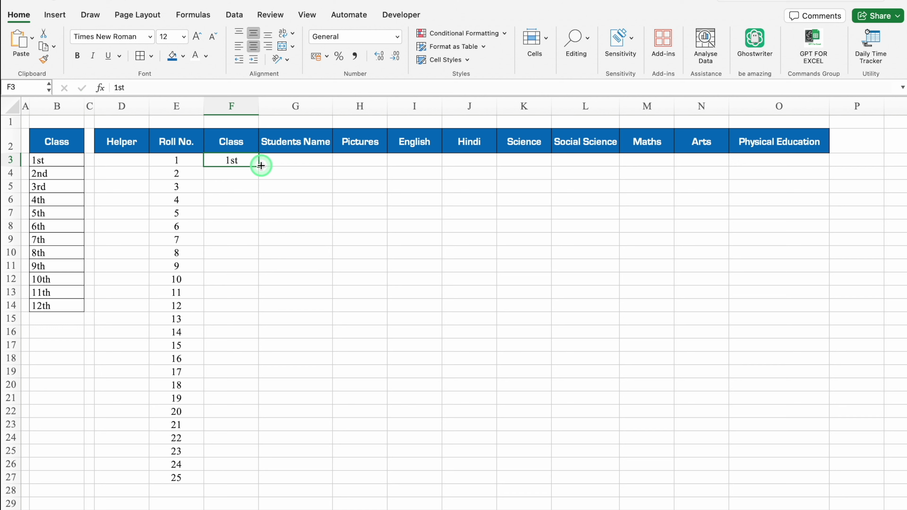
{"action": "left_click_drag", "start_coordinate": [259, 166], "coordinate": [251, 481]}
{"action": "left_click", "coordinate": [267, 493]}
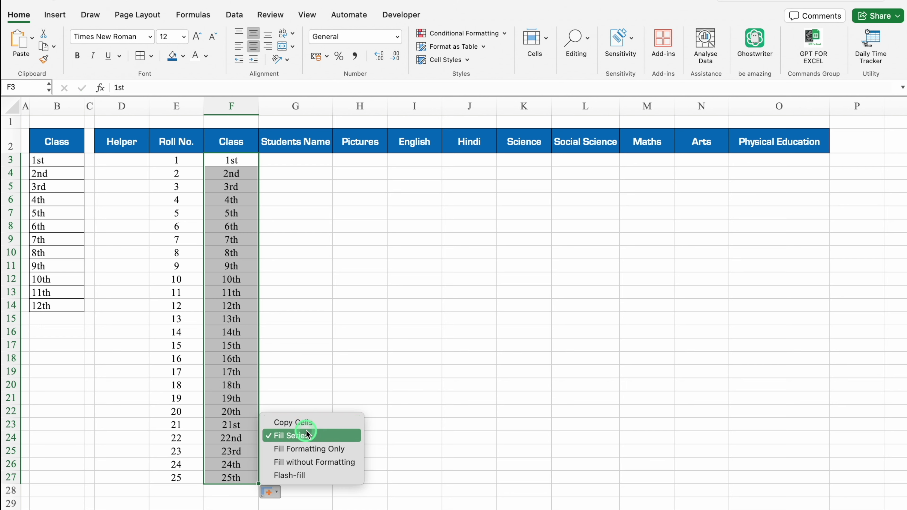
{"action": "left_click", "coordinate": [302, 424]}
{"action": "left_click", "coordinate": [304, 414]}
Step: Apply All Borders to the whole table D2:O27
{"action": "left_click_drag", "start_coordinate": [127, 145], "coordinate": [802, 474]}
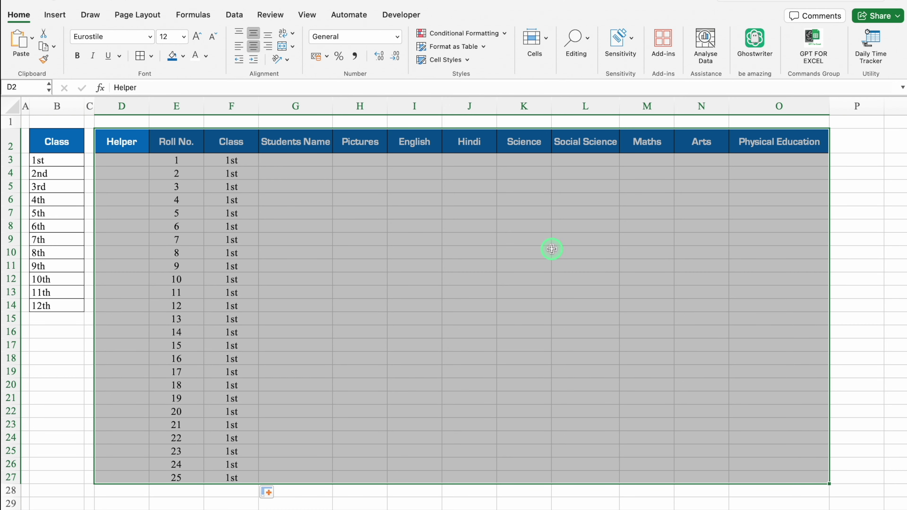
{"action": "left_click", "coordinate": [140, 57]}
{"action": "left_click", "coordinate": [121, 159]}
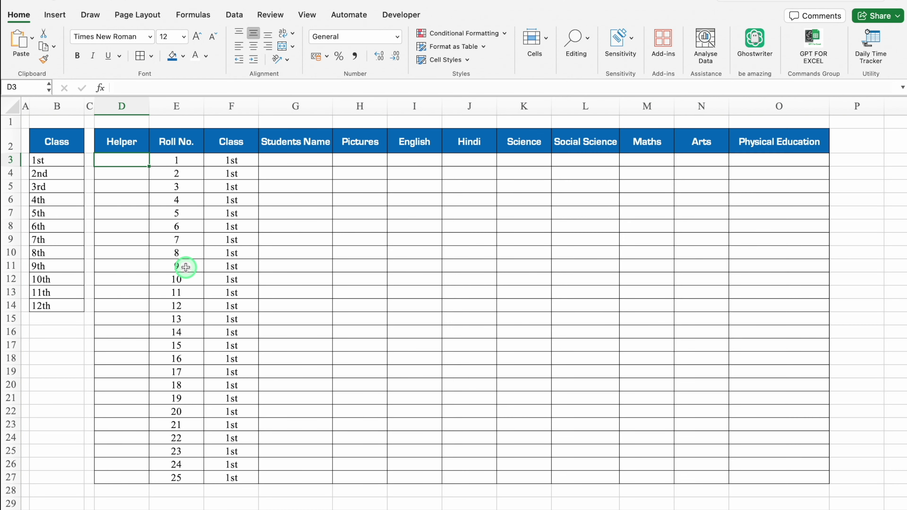
Step: Enter the helper formula =F3&E3 in D3 and fill it down to row 27
{"action": "type", "text": "="}
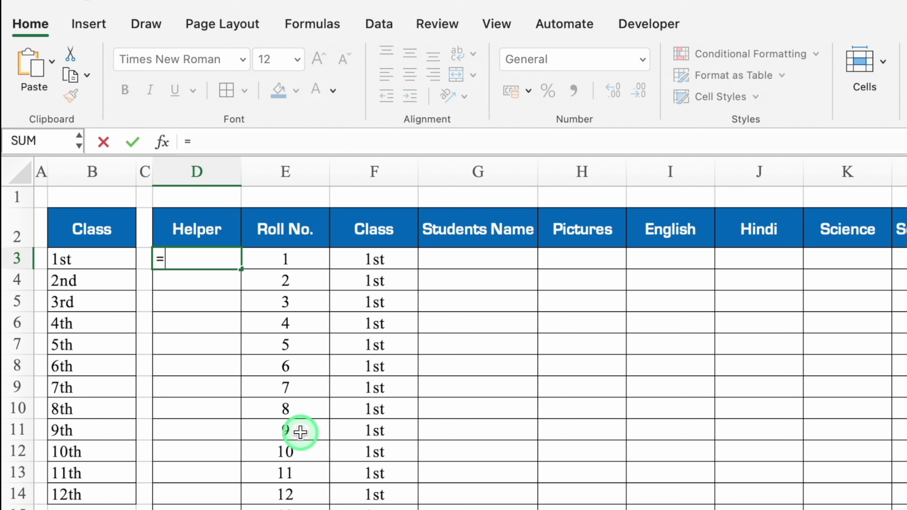
{"action": "left_click", "coordinate": [384, 265]}
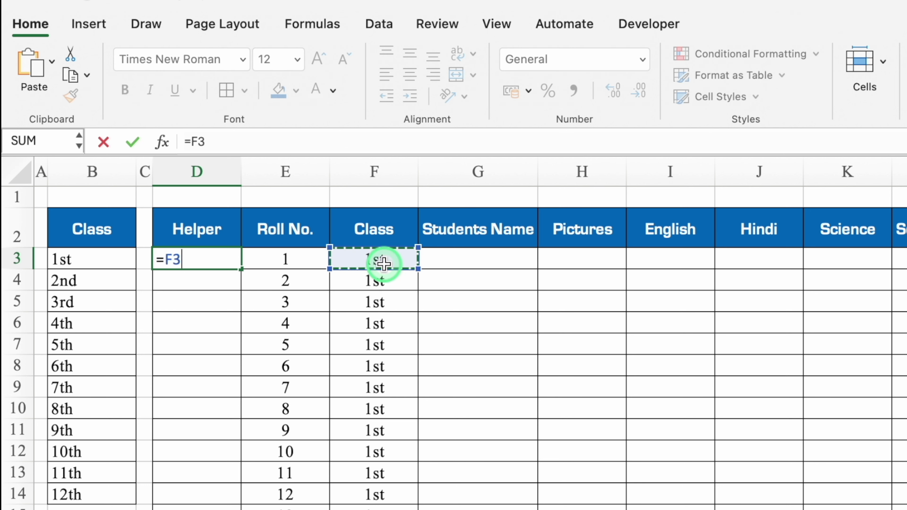
{"action": "type", "text": "&"}
{"action": "left_click", "coordinate": [309, 256]}
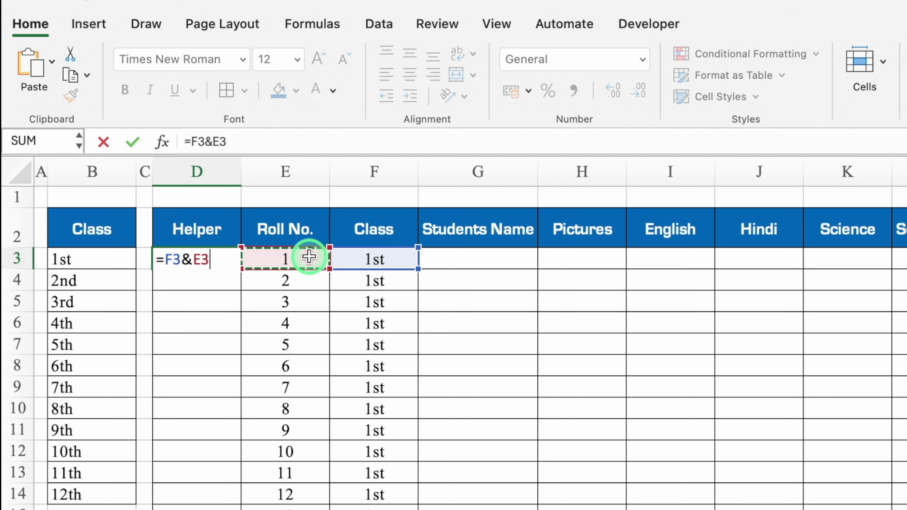
{"action": "key", "text": "Return"}
{"action": "left_click", "coordinate": [219, 259]}
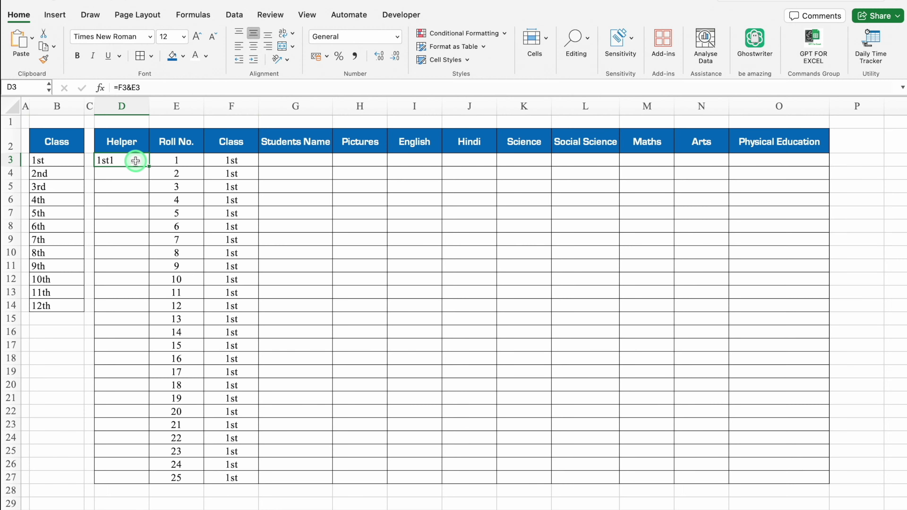
{"action": "double_click", "coordinate": [150, 167]}
Step: Paste the 25 copied student names as values into G3, then begin =RAND in I3
{"action": "left_click", "coordinate": [298, 162]}
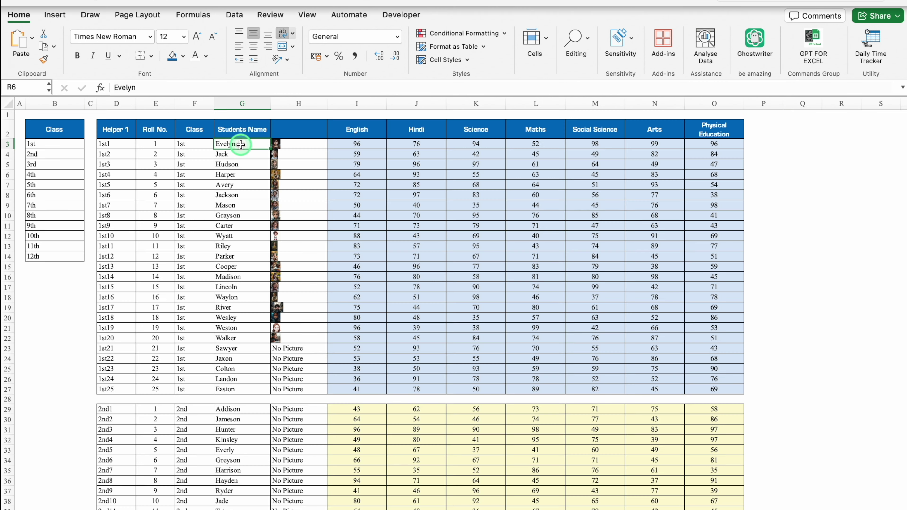
{"action": "left_click_drag", "start_coordinate": [237, 143], "coordinate": [254, 386]}
{"action": "key", "text": "ctrl+c"}
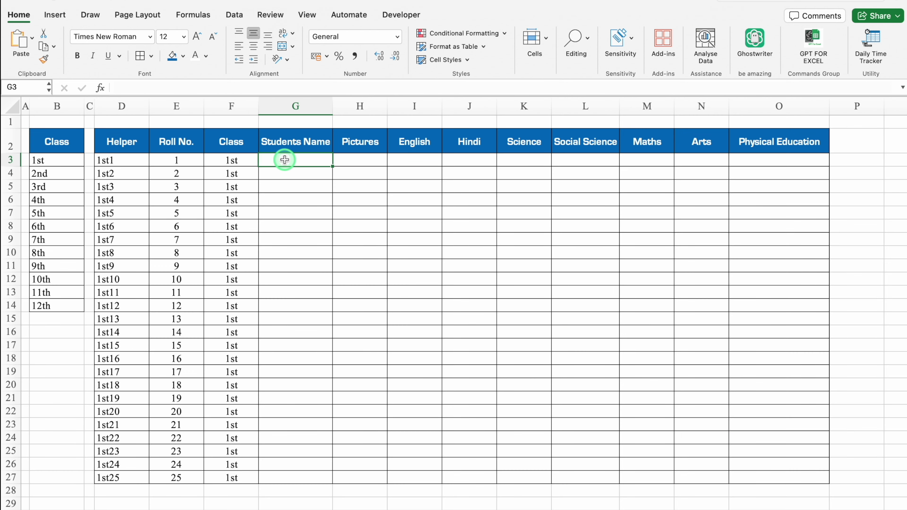
{"action": "right_click", "coordinate": [285, 160]}
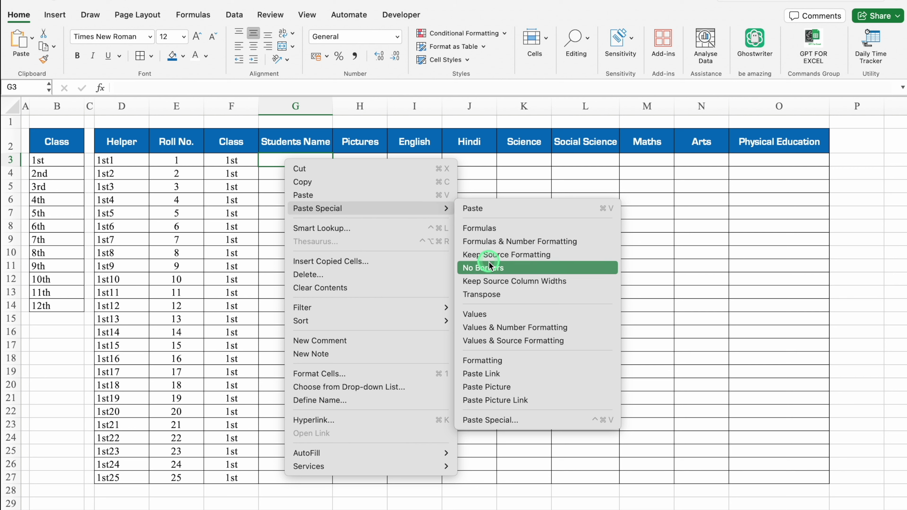
{"action": "left_click", "coordinate": [493, 315]}
{"action": "left_click", "coordinate": [414, 160]}
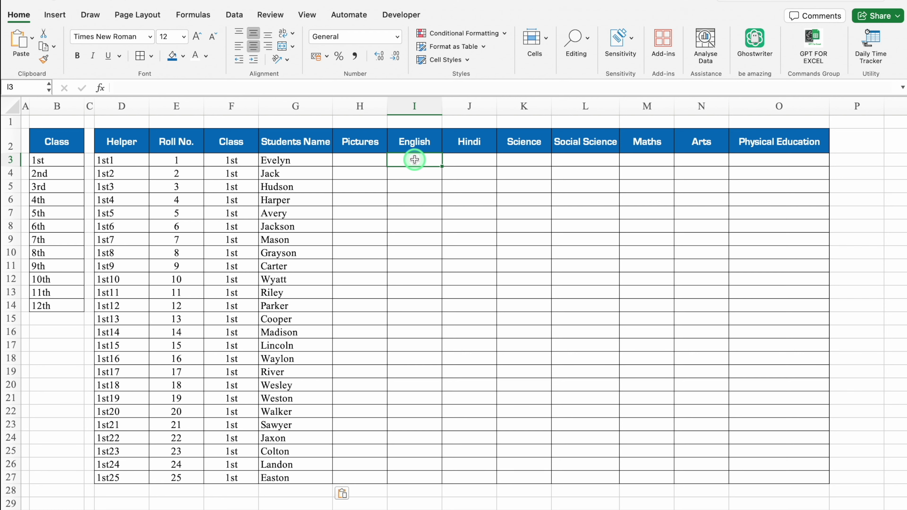
{"action": "type", "text": "="}
{"action": "type", "text": "r"}
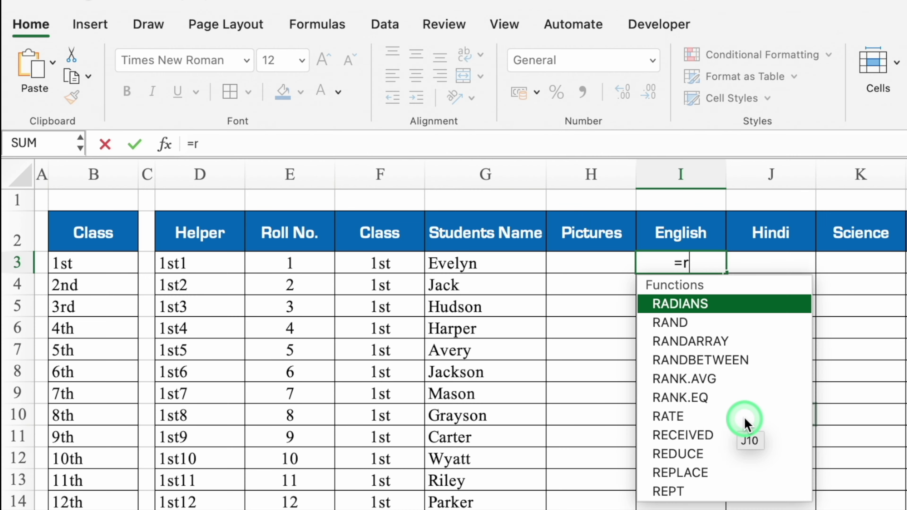
{"action": "type", "text": "and"}
Step: Enter =RANDBETWEEN(25,100) in I3 and fill it across I3:O27
{"action": "double_click", "coordinate": [719, 339]}
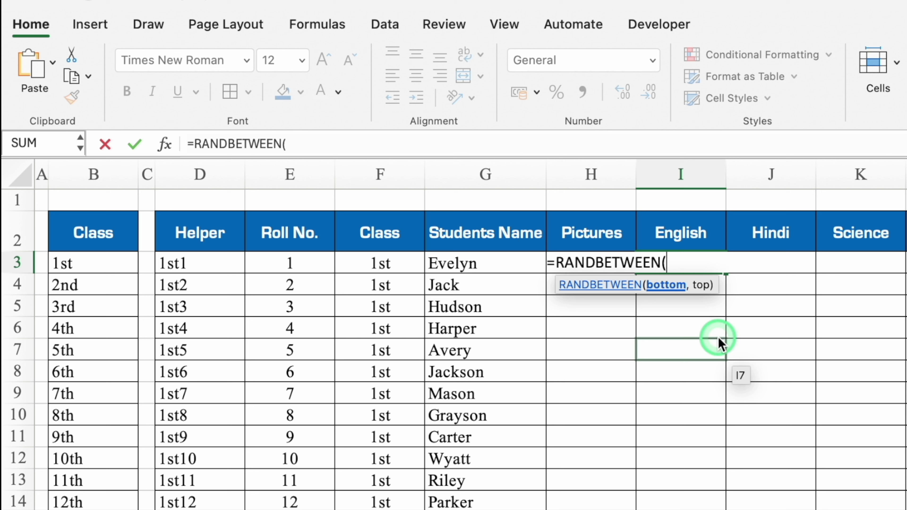
{"action": "type", "text": "25,100)"}
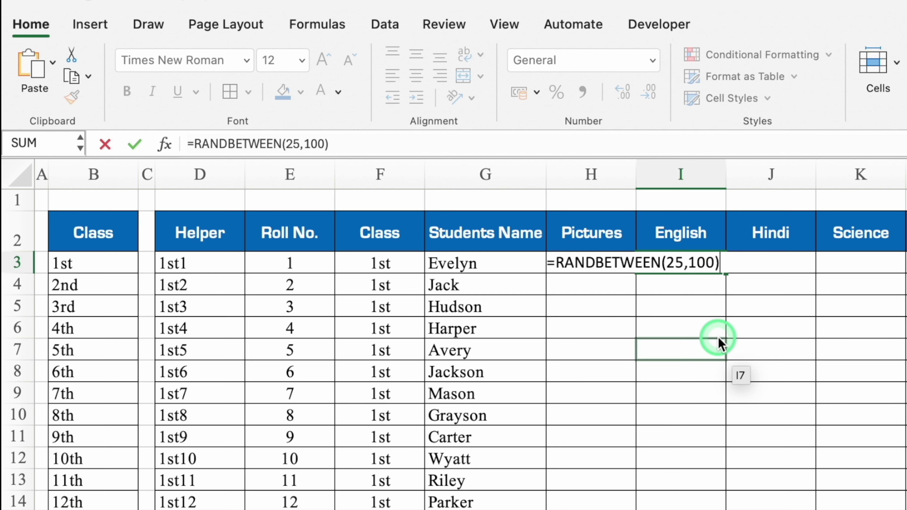
{"action": "key", "text": "Return"}
{"action": "left_click", "coordinate": [693, 265]}
{"action": "mouse_move", "coordinate": [725, 276]}
{"action": "left_mouse_down"}
{"action": "mouse_move", "coordinate": [446, 431]}
{"action": "mouse_move", "coordinate": [450, 489]}
{"action": "mouse_move", "coordinate": [801, 477]}
{"action": "left_mouse_up"}
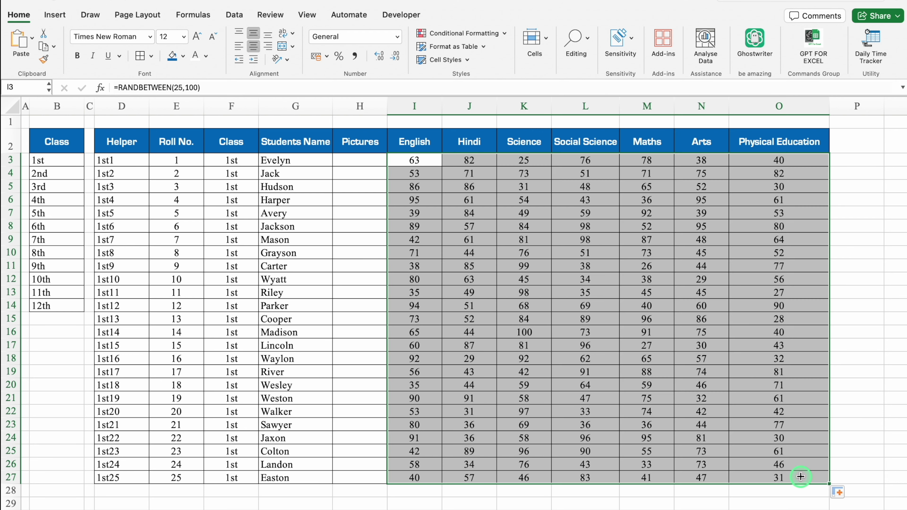
Step: Convert the generated marks to fixed numbers with Paste Special > Values
{"action": "key", "text": "ctrl+c"}
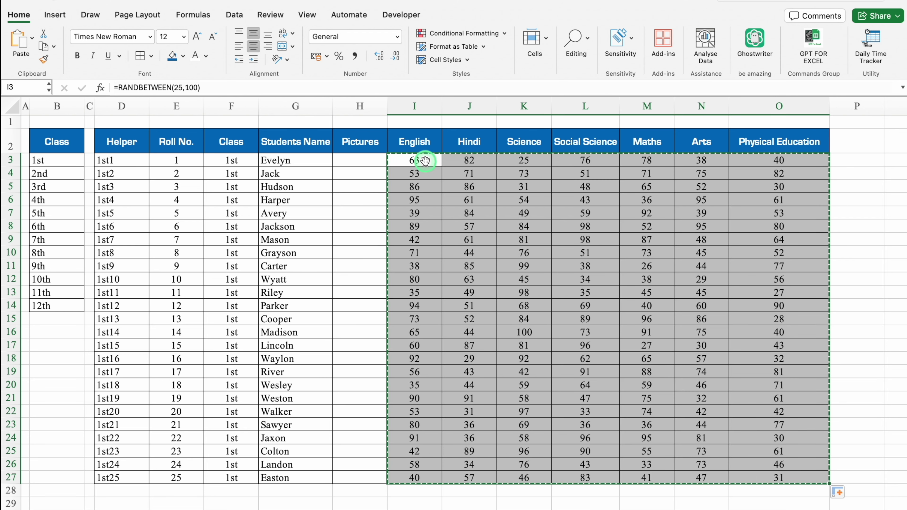
{"action": "left_click", "coordinate": [424, 161]}
{"action": "right_click", "coordinate": [424, 161]}
{"action": "mouse_move", "coordinate": [457, 210]}
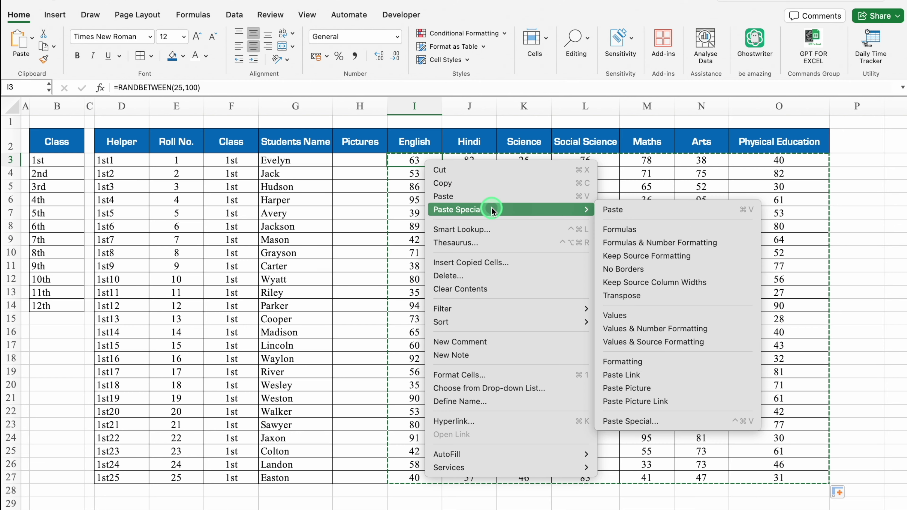
{"action": "left_click", "coordinate": [640, 315]}
{"action": "left_click", "coordinate": [426, 163]}
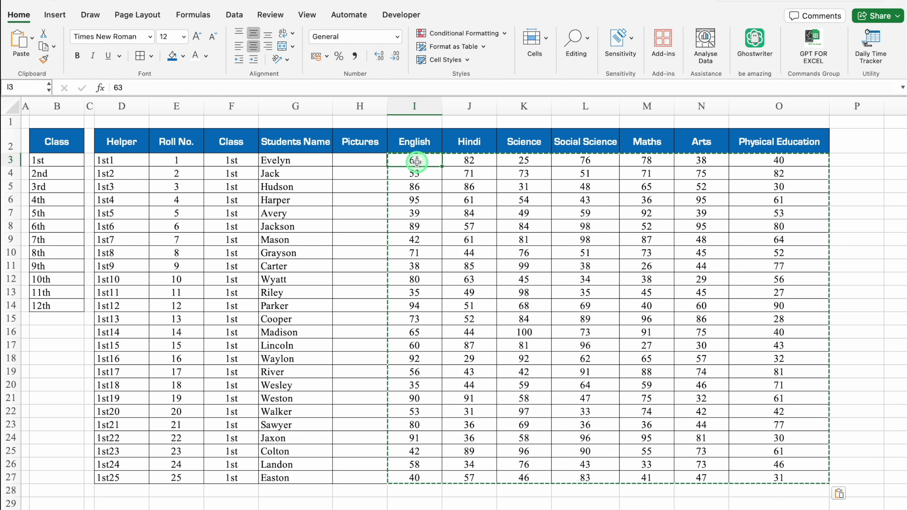
{"action": "left_click", "coordinate": [360, 161]}
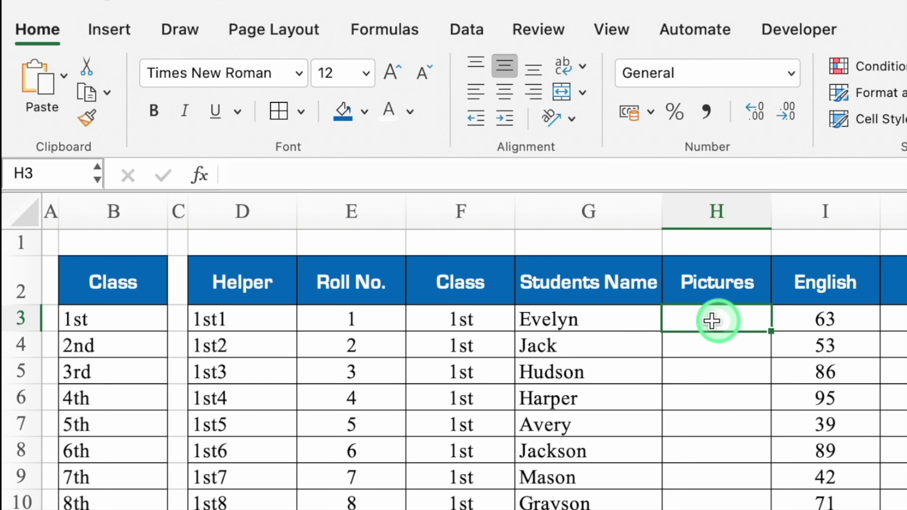
Step: Place a student photo from the Kids Pics folder inside cell H3
{"action": "left_click", "coordinate": [55, 15]}
{"action": "left_click", "coordinate": [421, 67]}
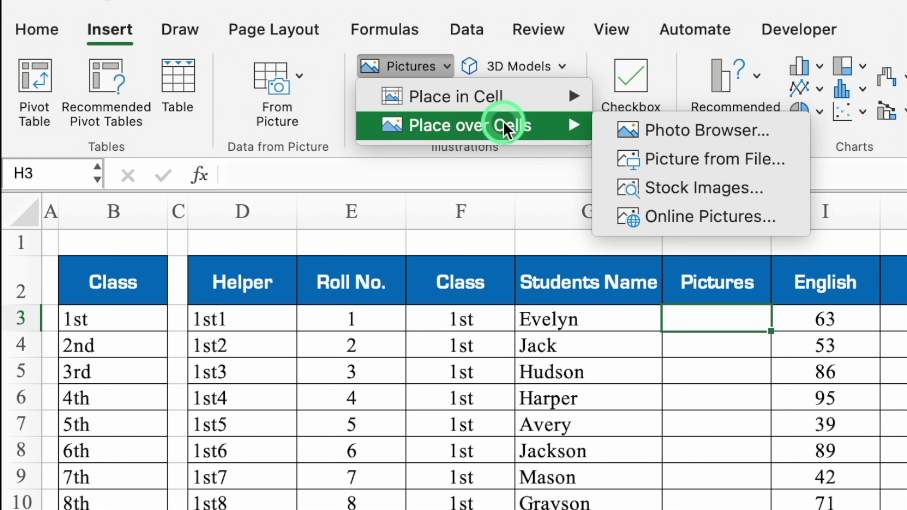
{"action": "mouse_move", "coordinate": [455, 96]}
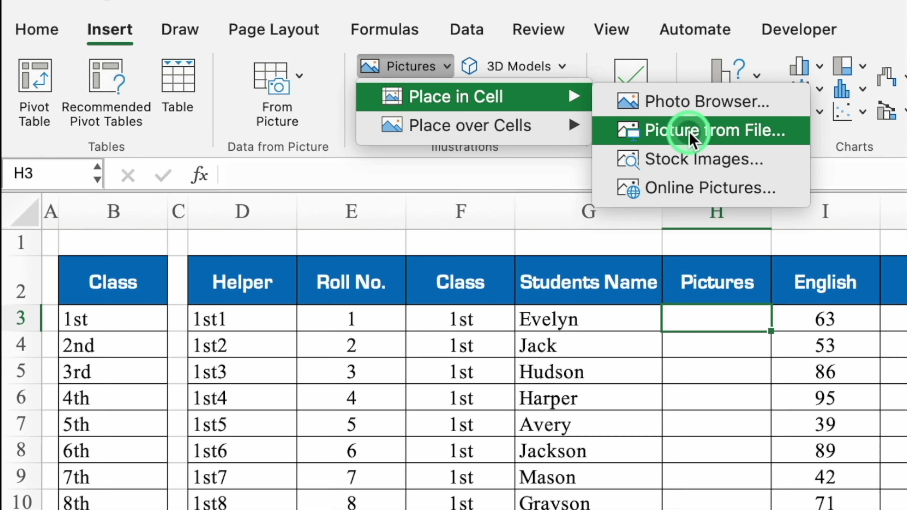
{"action": "left_click", "coordinate": [691, 139]}
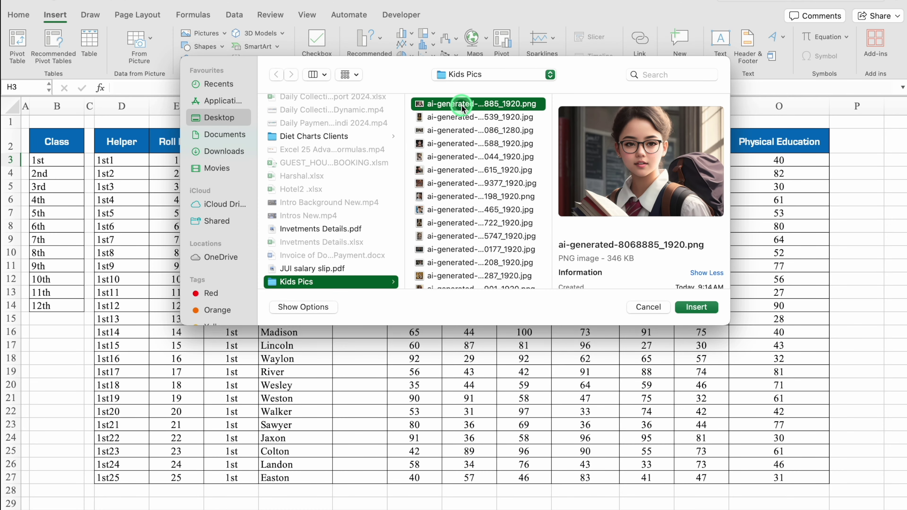
{"action": "left_click", "coordinate": [463, 113]}
{"action": "key", "text": "Down"}
{"action": "key", "text": "Down"}
{"action": "key", "text": "Down"}
{"action": "key", "text": "Down"}
{"action": "key", "text": "Up"}
{"action": "key", "text": "Up"}
{"action": "key", "text": "Up"}
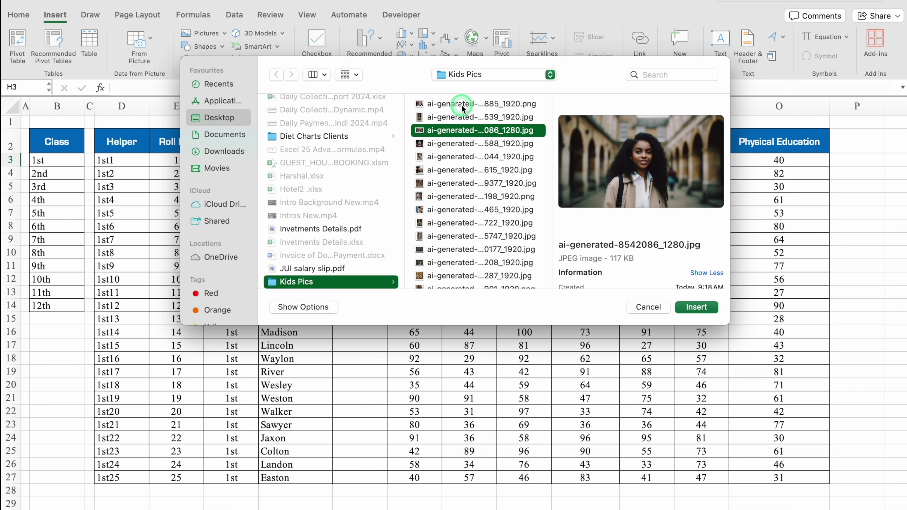
{"action": "key", "text": "Up"}
{"action": "key", "text": "Up"}
{"action": "key", "text": "Down"}
{"action": "key", "text": "Down"}
{"action": "key", "text": "Down"}
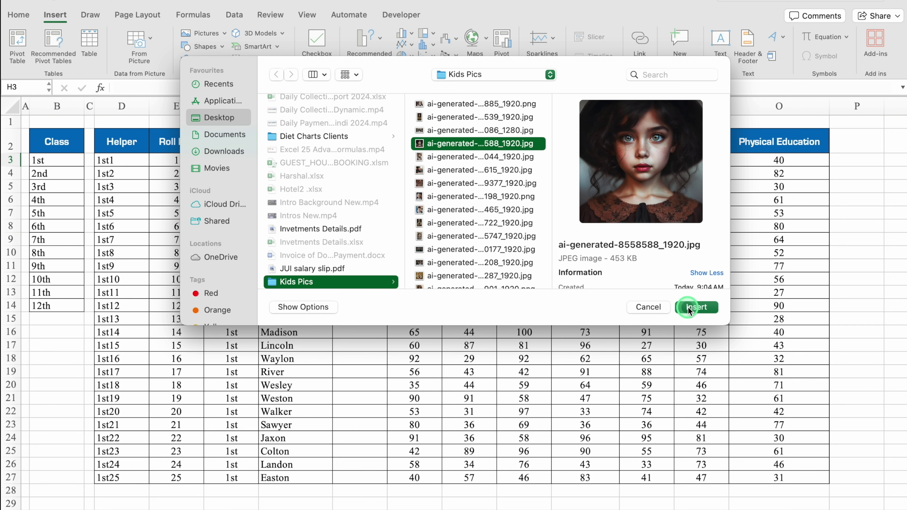
{"action": "left_click", "coordinate": [680, 308]}
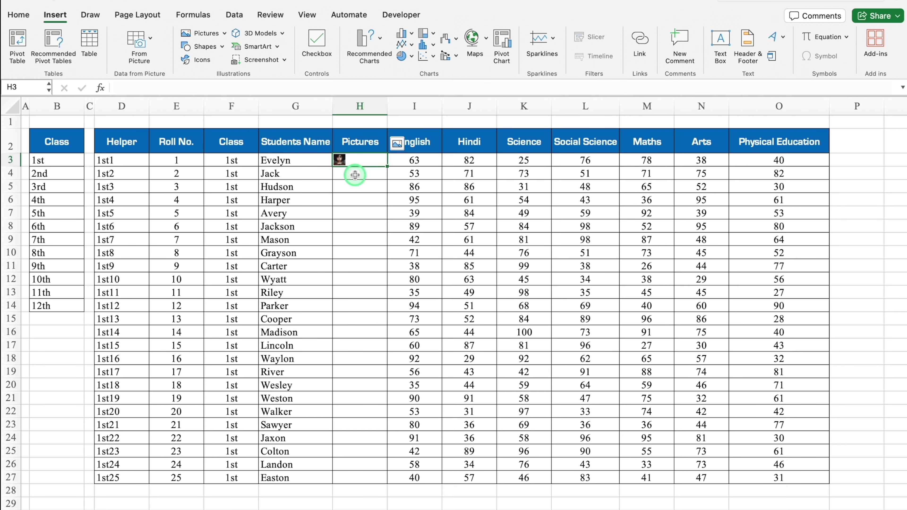
Step: Place the boy's photo inside cell H4
{"action": "left_click", "coordinate": [354, 175]}
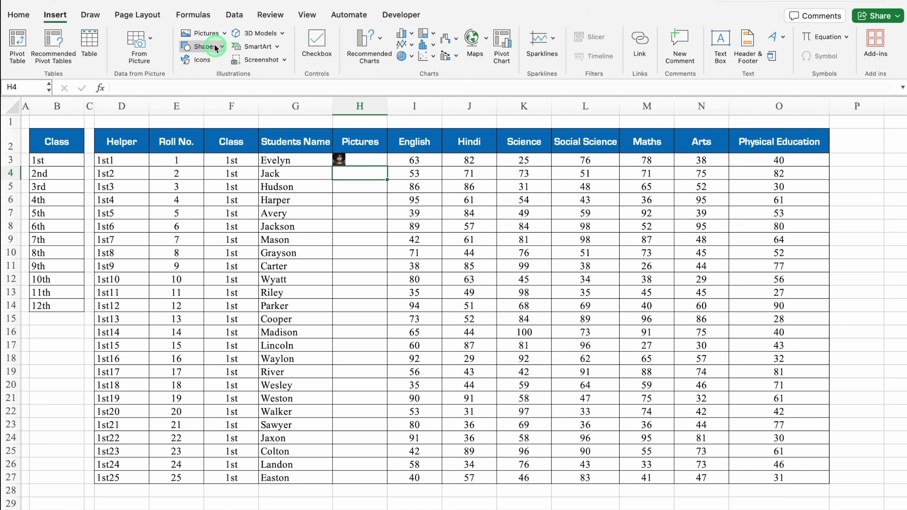
{"action": "left_click", "coordinate": [204, 33]}
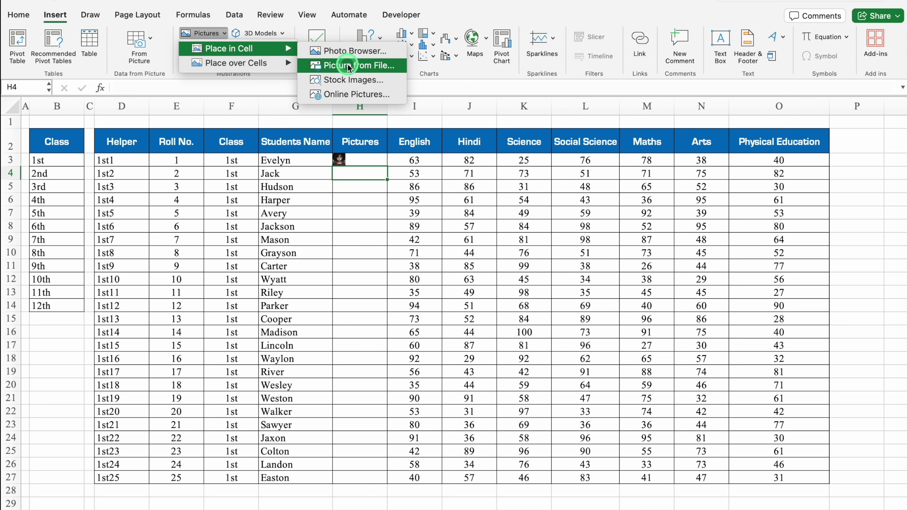
{"action": "mouse_move", "coordinate": [231, 49]}
{"action": "left_click", "coordinate": [332, 65]}
{"action": "left_click", "coordinate": [438, 157]}
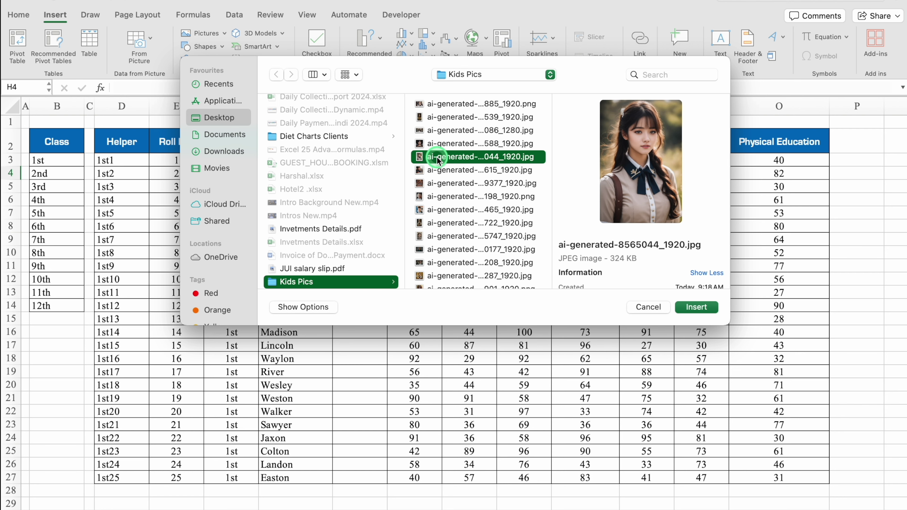
{"action": "left_click", "coordinate": [438, 170]}
{"action": "left_click", "coordinate": [649, 265]}
{"action": "left_click", "coordinate": [697, 307]}
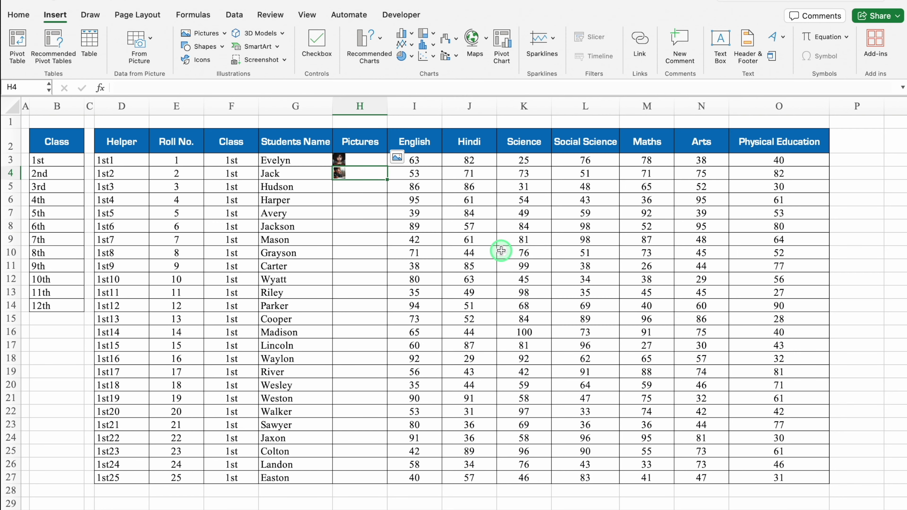
Step: Place student photos inside cells H5, H6 and H7
{"action": "left_click", "coordinate": [359, 188]}
{"action": "left_click", "coordinate": [204, 33]}
{"action": "left_click", "coordinate": [697, 307]}
{"action": "left_click", "coordinate": [358, 200]}
{"action": "left_click", "coordinate": [204, 33]}
{"action": "left_click", "coordinate": [451, 196]}
{"action": "double_click", "coordinate": [451, 196]}
{"action": "left_click", "coordinate": [358, 213]}
{"action": "left_click", "coordinate": [203, 33]}
{"action": "double_click", "coordinate": [440, 210]}
{"action": "left_click", "coordinate": [359, 229]}
{"action": "type", "text": "No"}
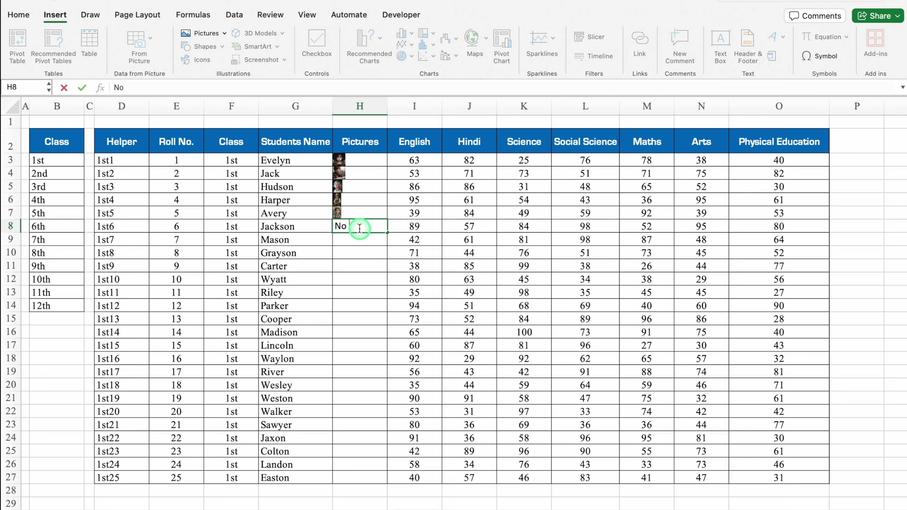
Step: Enter No Picture in H8 and fill it down the Pictures column to H27
{"action": "type", "text": "Picture"}
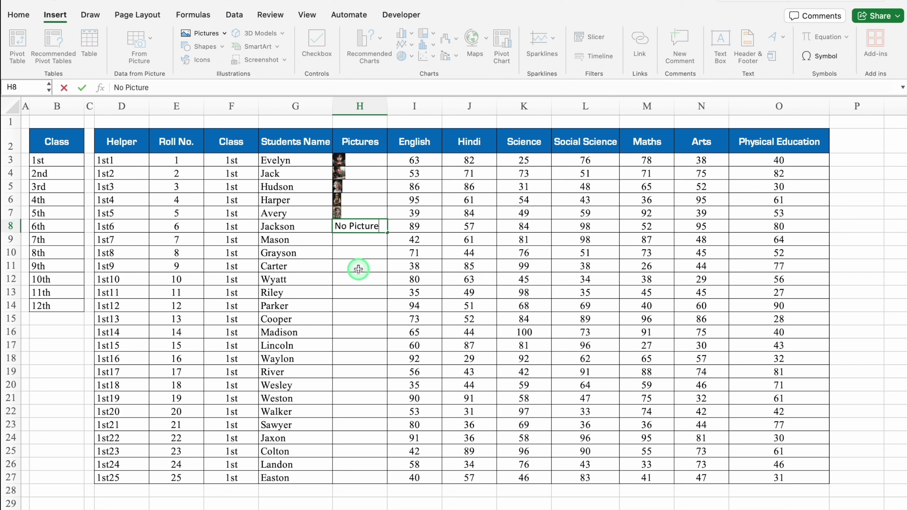
{"action": "key", "text": "Return"}
{"action": "left_click", "coordinate": [385, 230]}
{"action": "left_click_drag", "start_coordinate": [388, 232], "coordinate": [387, 481]}
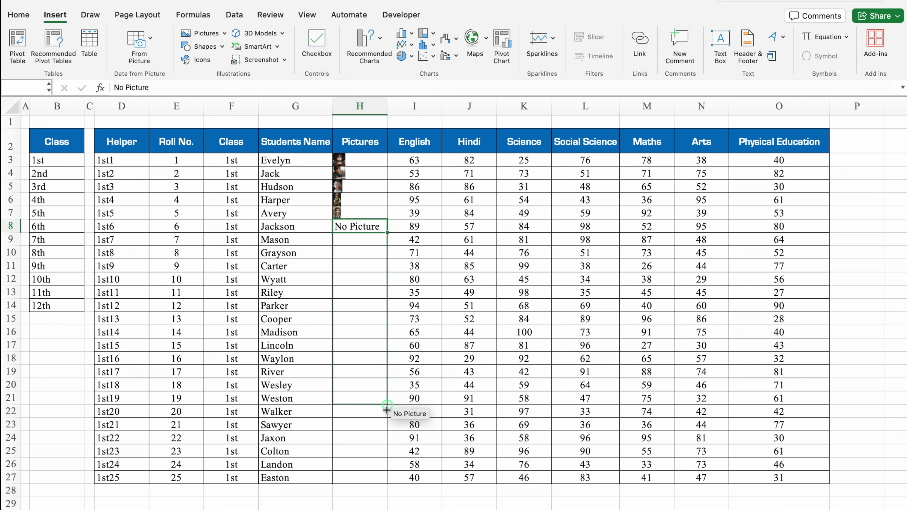
{"action": "left_click", "coordinate": [198, 495]}
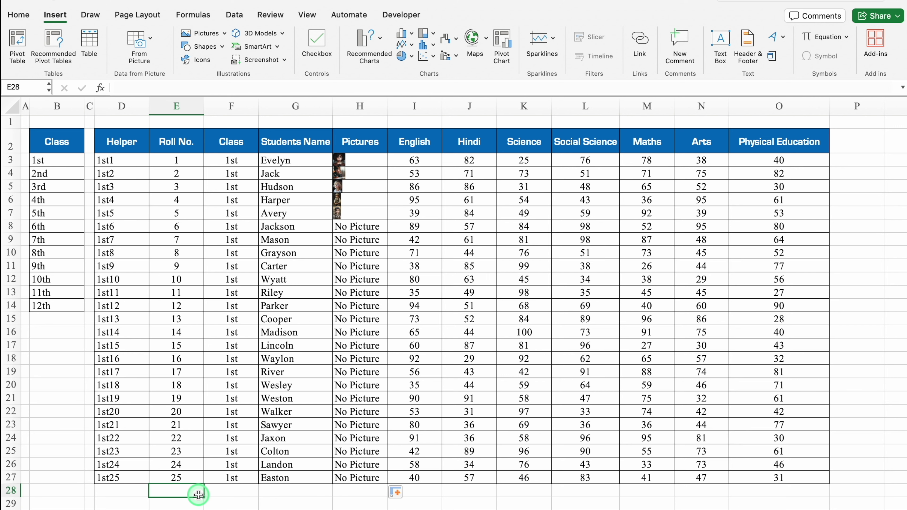
Step: Copy the student table D3:O27 and paste a duplicate starting at D29
{"action": "mouse_move", "coordinate": [118, 161]}
{"action": "left_mouse_down"}
{"action": "mouse_move", "coordinate": [702, 234]}
{"action": "mouse_move", "coordinate": [796, 479]}
{"action": "left_mouse_up"}
{"action": "key", "text": "super+c"}
{"action": "left_click", "coordinate": [127, 504]}
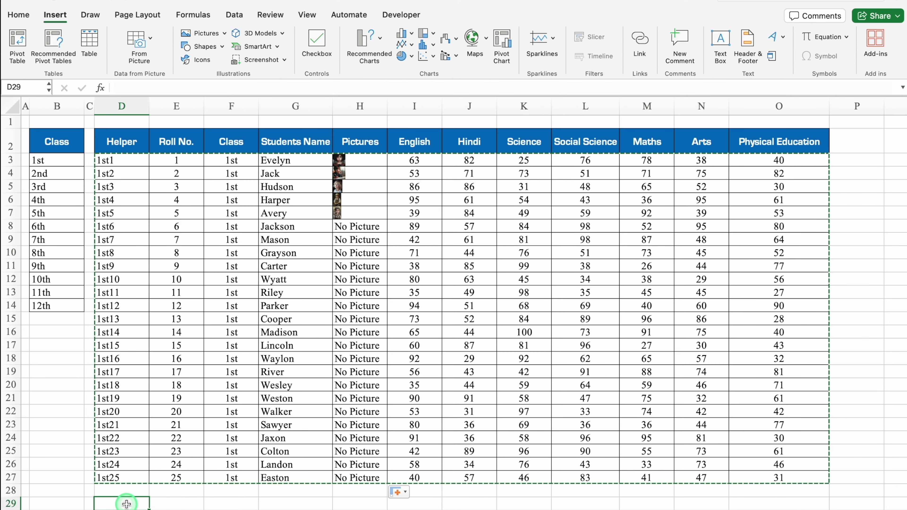
{"action": "key", "text": "super+v"}
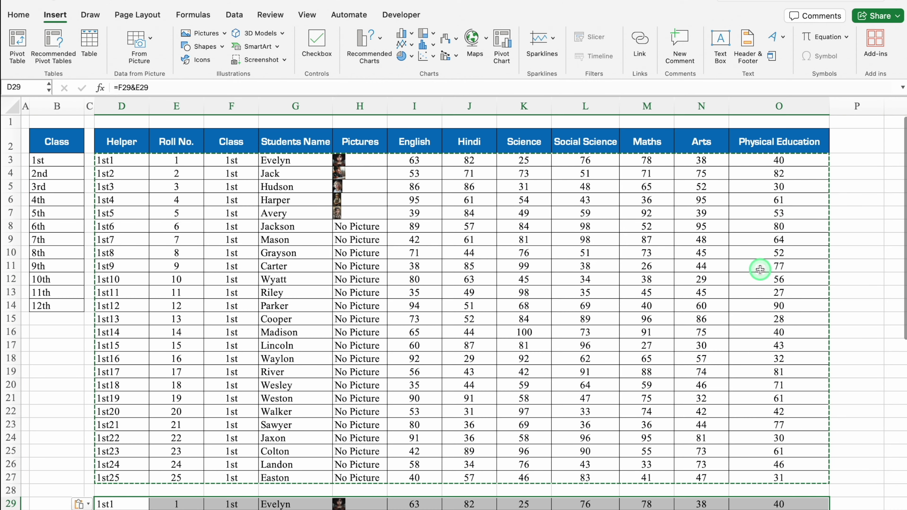
Step: Delete the pasted photos and fill No Picture into H29:H33
{"action": "scroll", "coordinate": [461, 311], "scroll_direction": "down", "scroll_amount": 10}
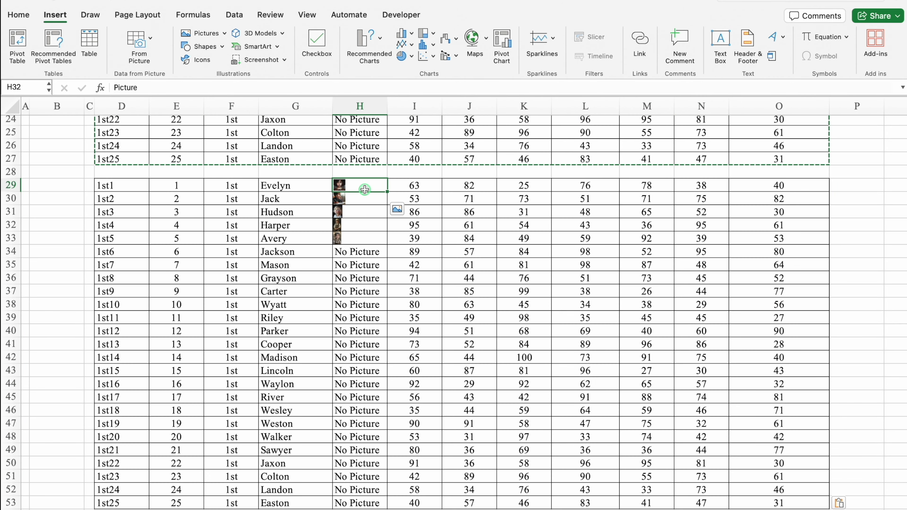
{"action": "left_click_drag", "start_coordinate": [361, 186], "coordinate": [367, 237]}
{"action": "key", "text": "BackSpace"}
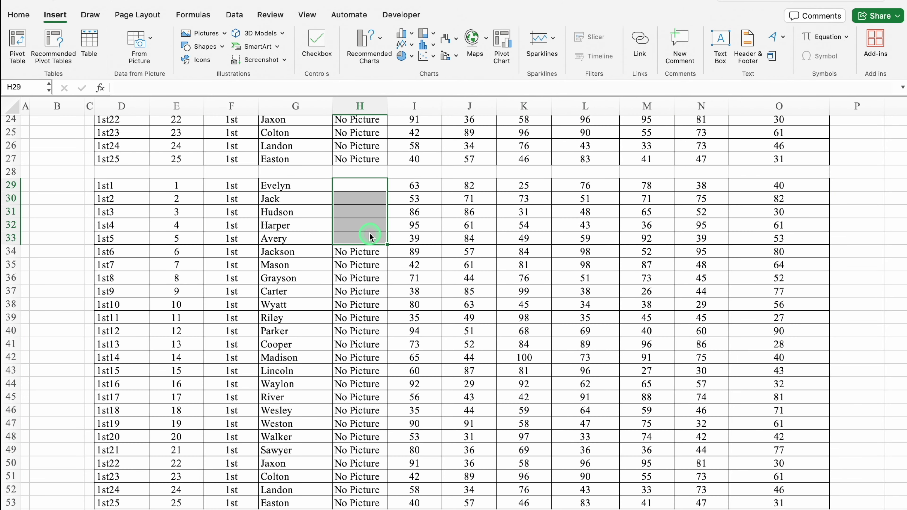
{"action": "left_click", "coordinate": [386, 257]}
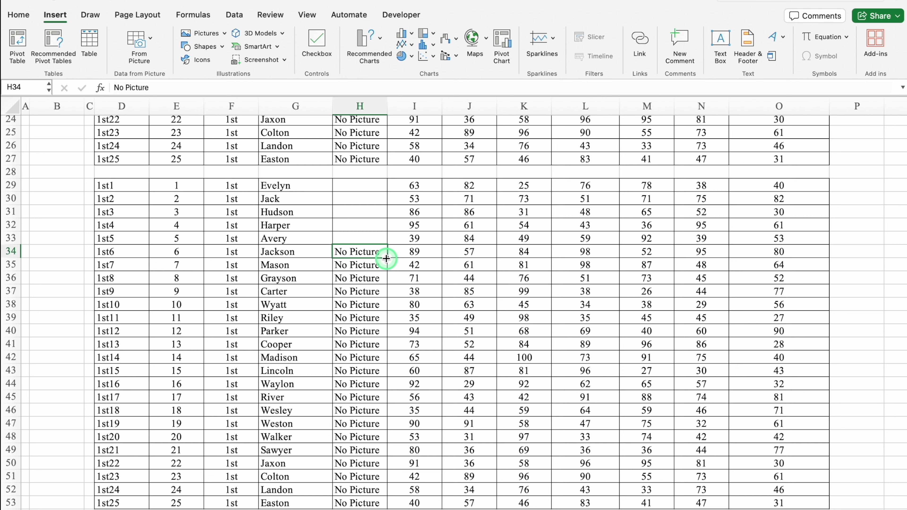
{"action": "left_click_drag", "start_coordinate": [386, 247], "coordinate": [358, 185]}
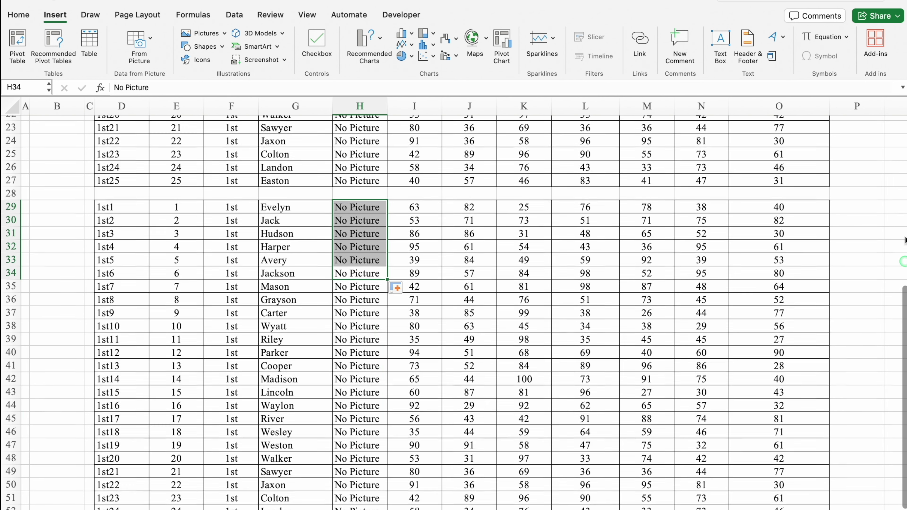
{"action": "scroll", "coordinate": [357, 215], "scroll_direction": "up", "scroll_amount": 10}
{"action": "left_click", "coordinate": [232, 161]}
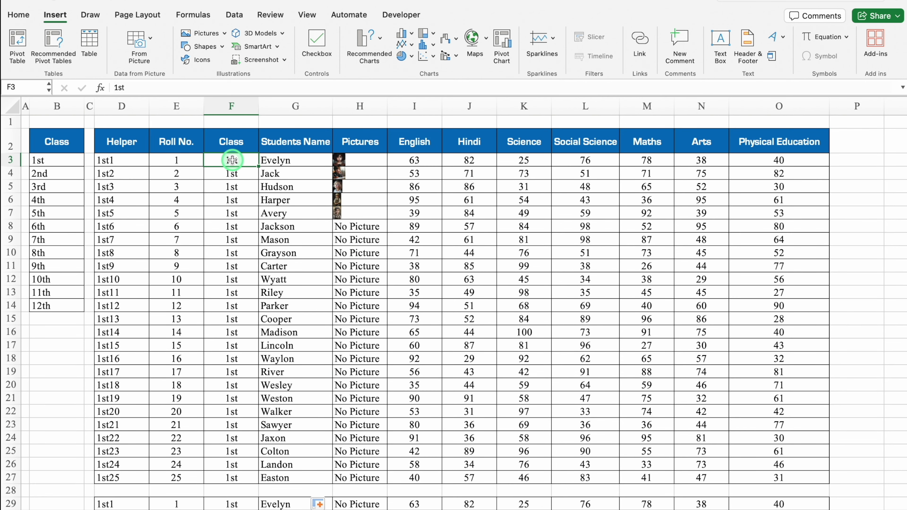
Step: Freeze the heading rows with Freeze Panes on the View tab
{"action": "left_click", "coordinate": [307, 14]}
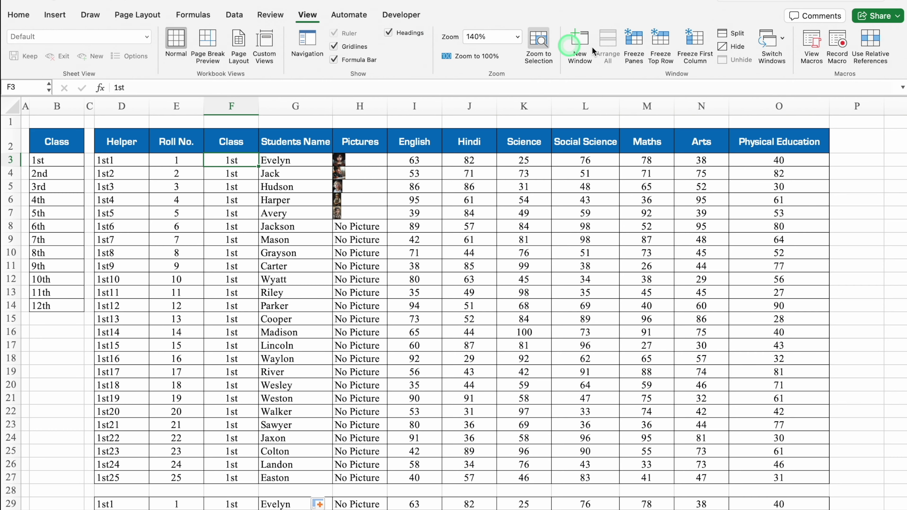
{"action": "left_click", "coordinate": [634, 47]}
{"action": "left_click_drag", "start_coordinate": [904, 172], "coordinate": [904, 332]}
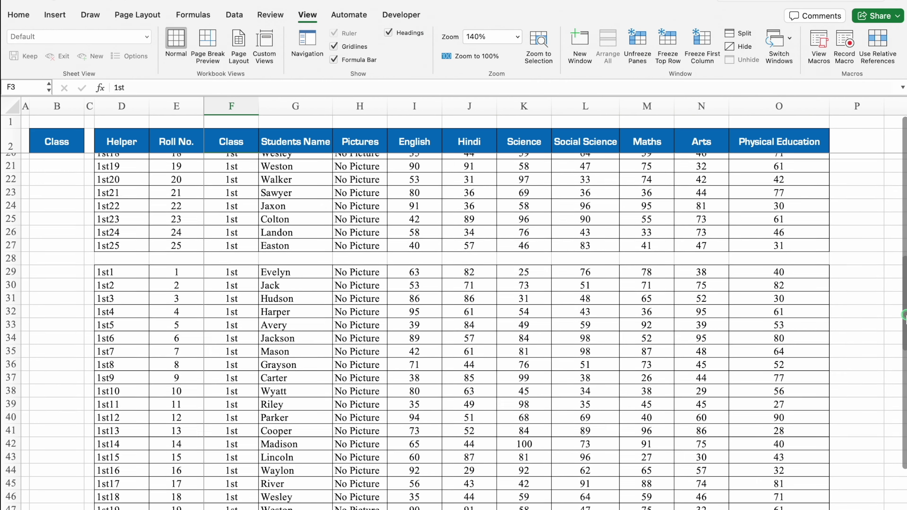
Step: Set the copy's first Class cell to 2nd and fill it down as copied cells
{"action": "left_click", "coordinate": [242, 230]}
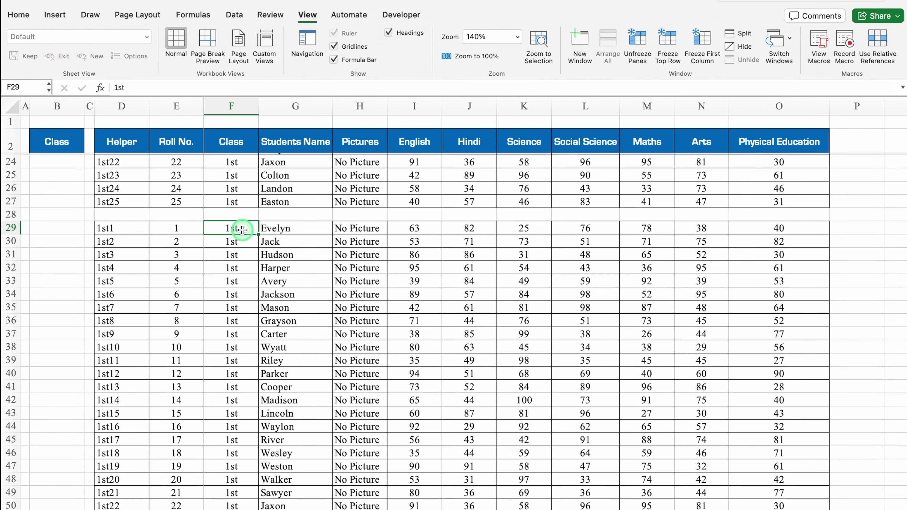
{"action": "type", "text": "2nd"}
{"action": "key", "text": "Return"}
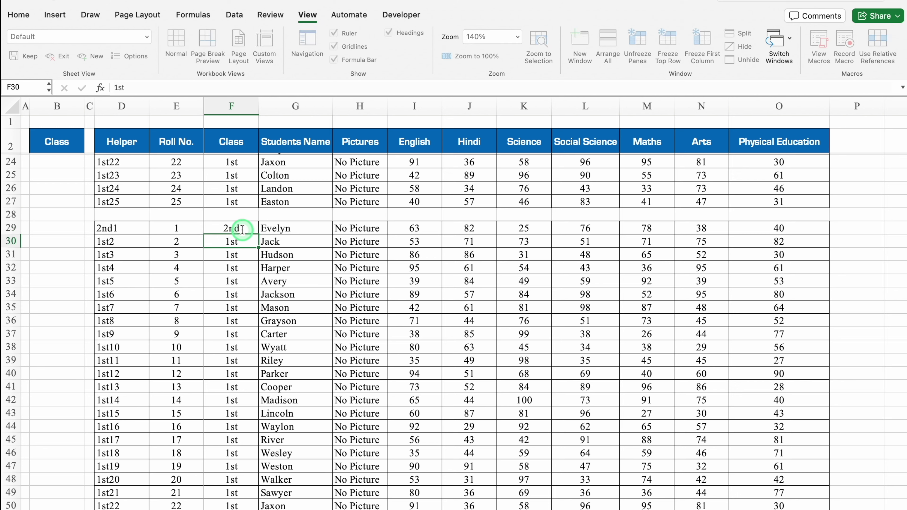
{"action": "left_click", "coordinate": [239, 229]}
{"action": "double_click", "coordinate": [259, 234]}
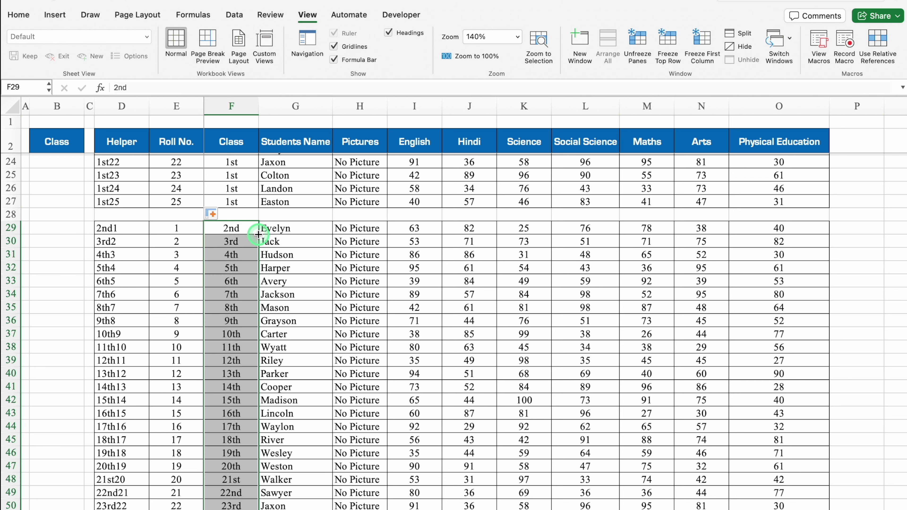
{"action": "left_click", "coordinate": [213, 214]}
{"action": "left_click", "coordinate": [244, 236]}
Step: Replace the copied names with 25 new student names as values, then clear the copied marks
{"action": "left_click", "coordinate": [302, 226]}
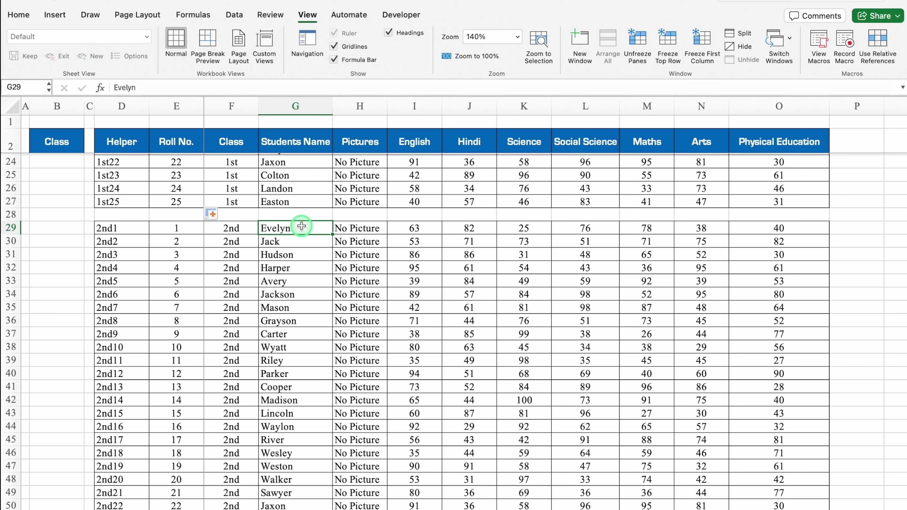
{"action": "left_click_drag", "start_coordinate": [302, 226], "coordinate": [302, 507]}
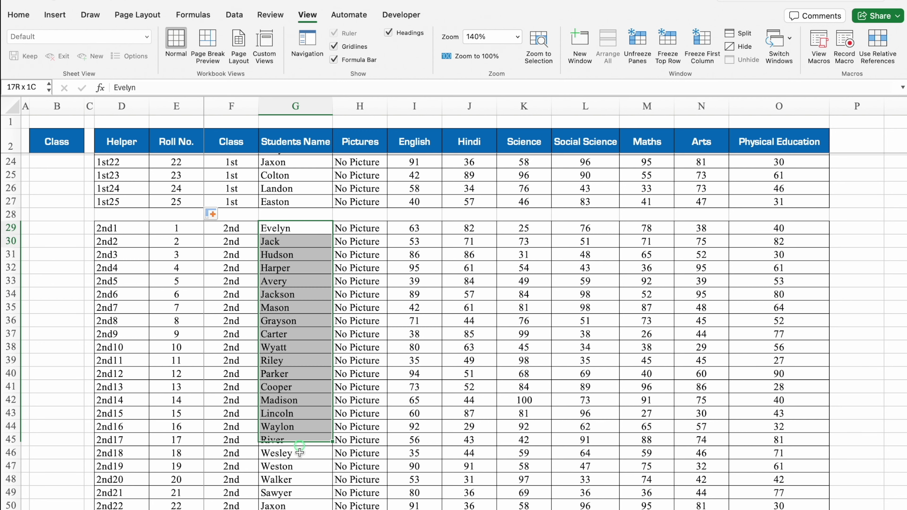
{"action": "key", "text": "Delete"}
{"action": "left_click", "coordinate": [308, 175]}
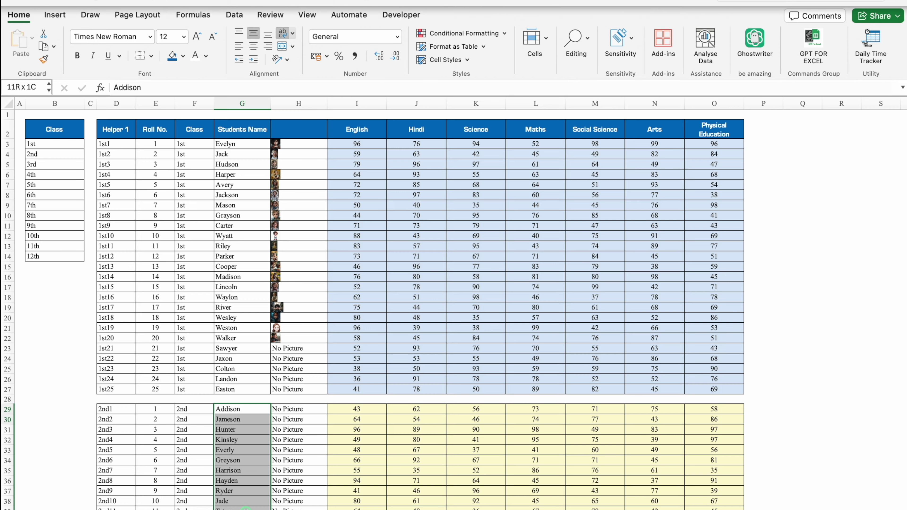
{"action": "scroll", "coordinate": [453, 308], "scroll_direction": "down", "scroll_amount": 3}
{"action": "scroll", "coordinate": [454, 307], "scroll_direction": "down", "scroll_amount": 3}
{"action": "scroll", "coordinate": [453, 307], "scroll_direction": "down", "scroll_amount": 3}
{"action": "scroll", "coordinate": [249, 506], "scroll_direction": "down", "scroll_amount": 1}
{"action": "key", "text": "ctrl+c"}
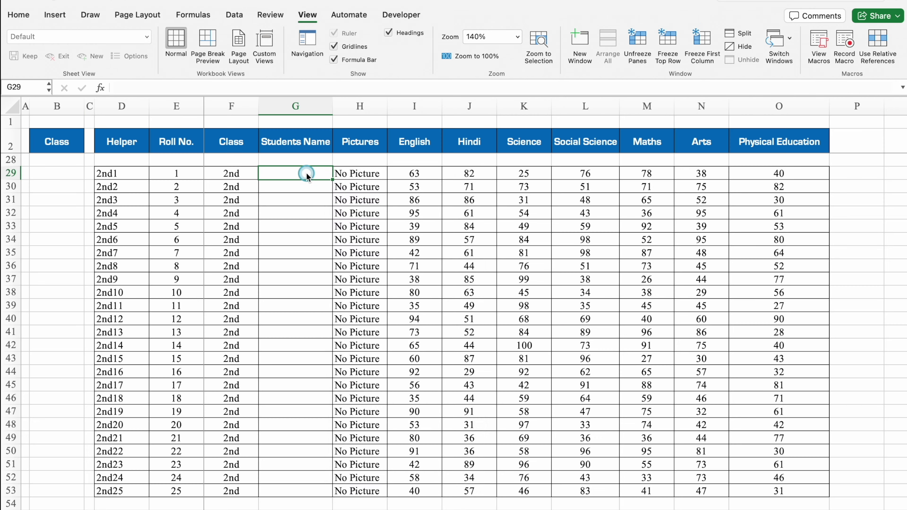
{"action": "right_click", "coordinate": [305, 175]}
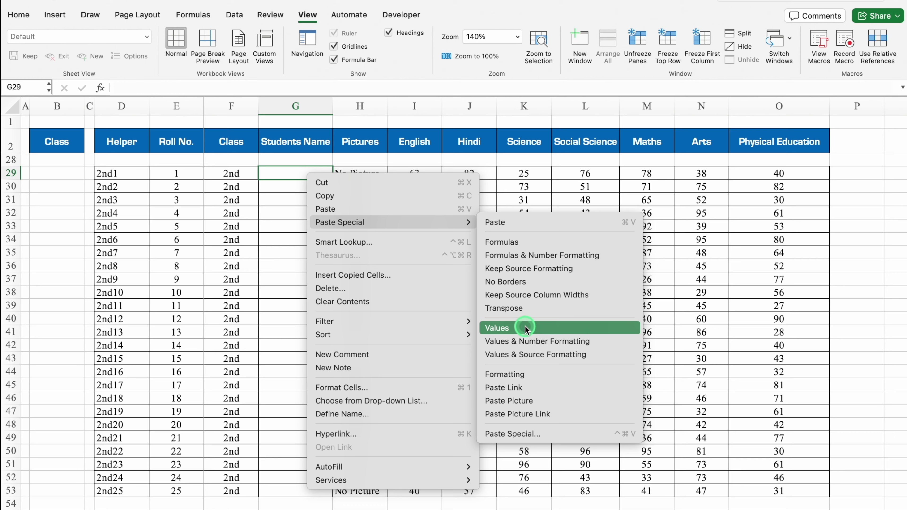
{"action": "mouse_move", "coordinate": [340, 222]}
{"action": "left_click", "coordinate": [525, 329]}
{"action": "left_click_drag", "start_coordinate": [414, 174], "coordinate": [799, 496]}
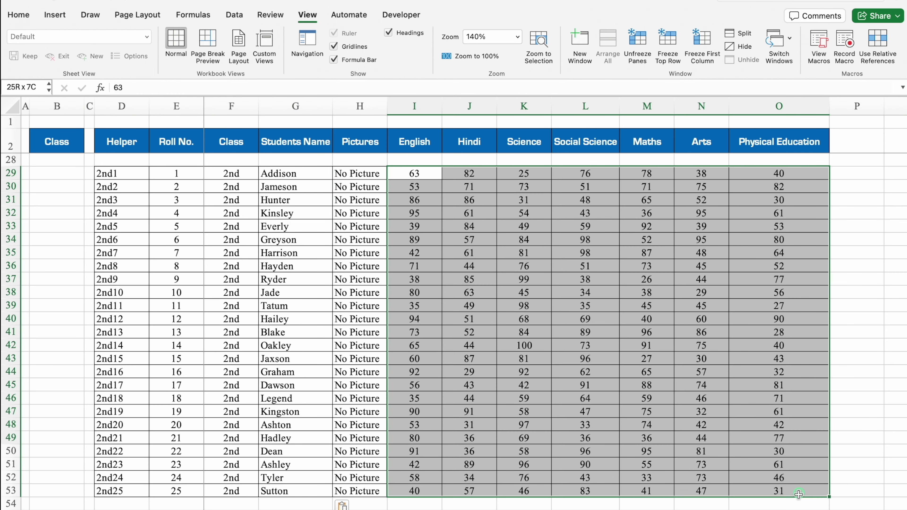
{"action": "key", "text": "Delete"}
Step: Enter =RANDBETWEEN(25,100) in the first mark cell and fill it across the 2nd-class block
{"action": "left_click", "coordinate": [428, 177]}
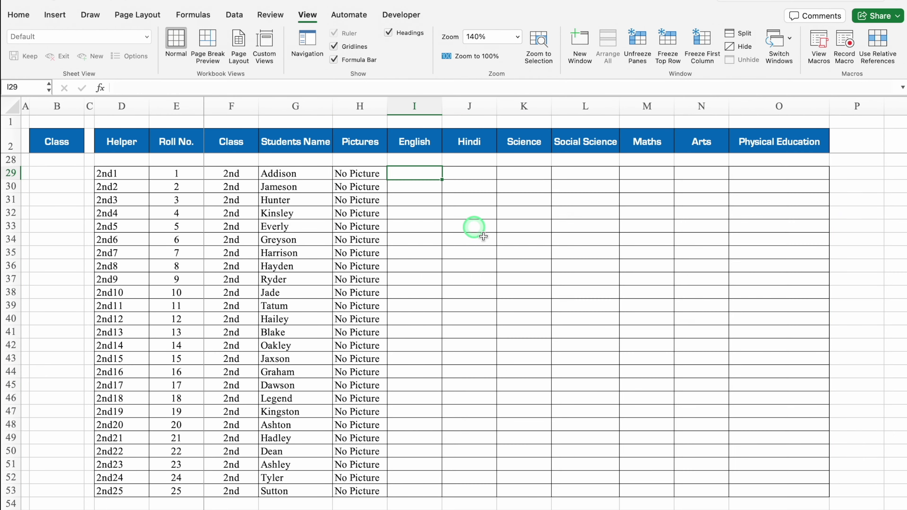
{"action": "type", "text": "=rand"}
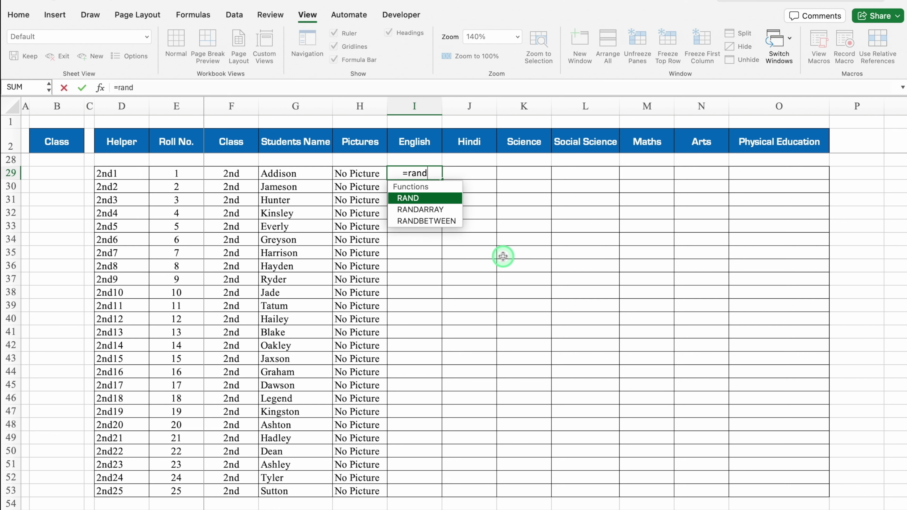
{"action": "double_click", "coordinate": [442, 223]}
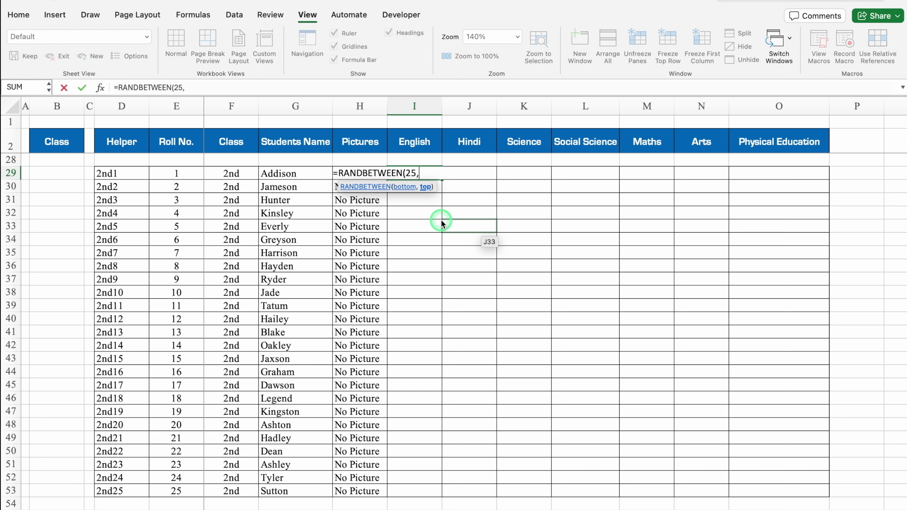
{"action": "type", "text": ")"}
{"action": "key", "text": "Return"}
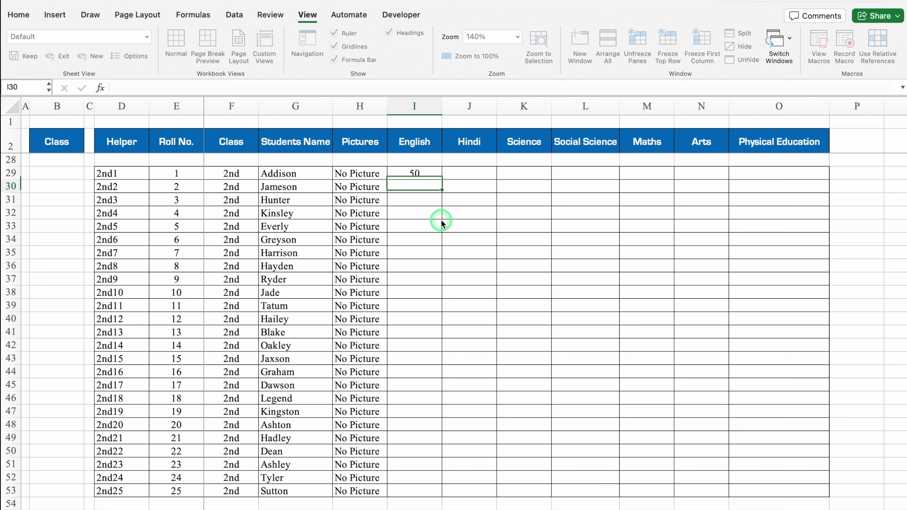
{"action": "left_click", "coordinate": [419, 168]}
{"action": "mouse_move", "coordinate": [442, 180]}
{"action": "left_mouse_down"}
{"action": "mouse_move", "coordinate": [443, 493]}
{"action": "mouse_move", "coordinate": [795, 498]}
{"action": "left_mouse_up"}
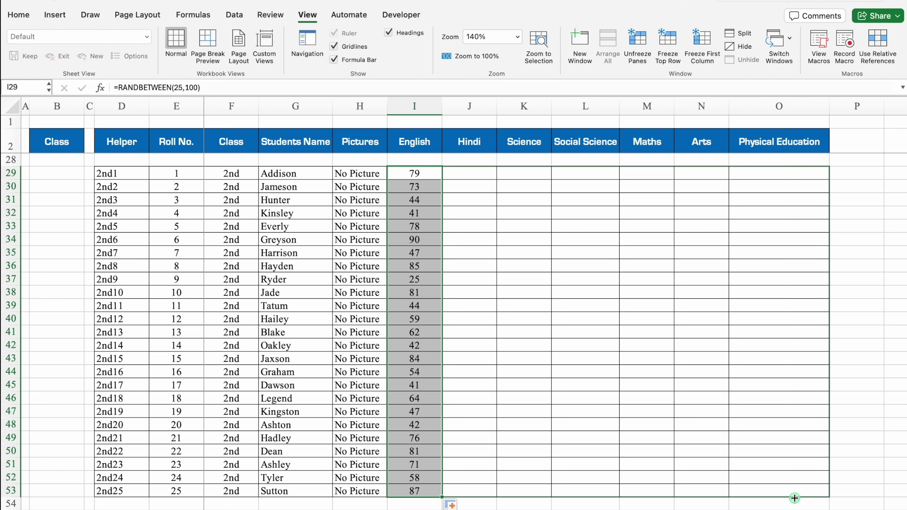
Step: Convert the random marks to fixed values with Paste Special, then hide sheet gridlines
{"action": "key", "text": "super+c"}
{"action": "left_click", "coordinate": [419, 173]}
{"action": "right_click", "coordinate": [422, 175]}
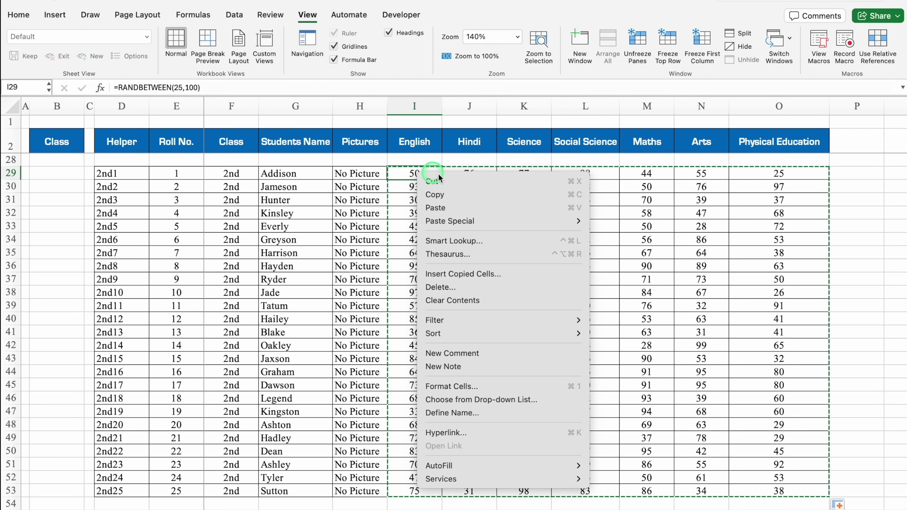
{"action": "mouse_move", "coordinate": [450, 221]}
{"action": "left_click", "coordinate": [500, 219]}
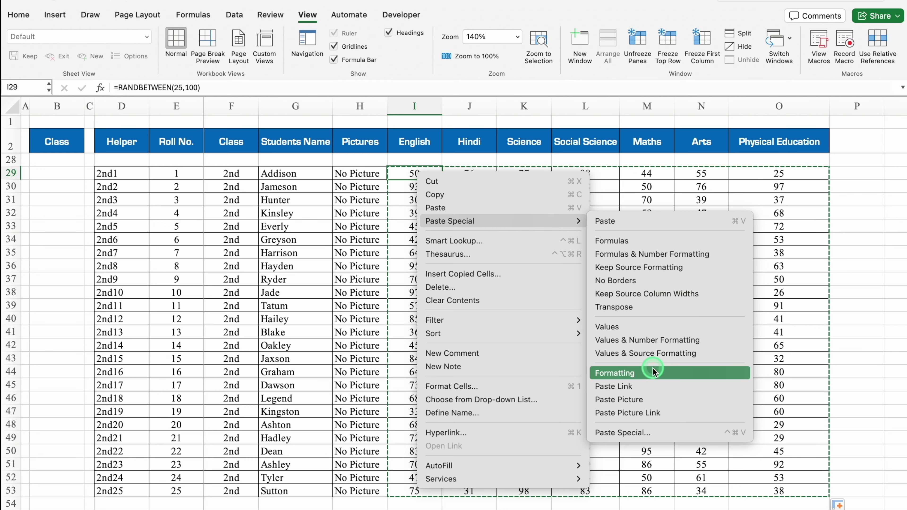
{"action": "left_click", "coordinate": [644, 327]}
{"action": "left_click", "coordinate": [406, 188]}
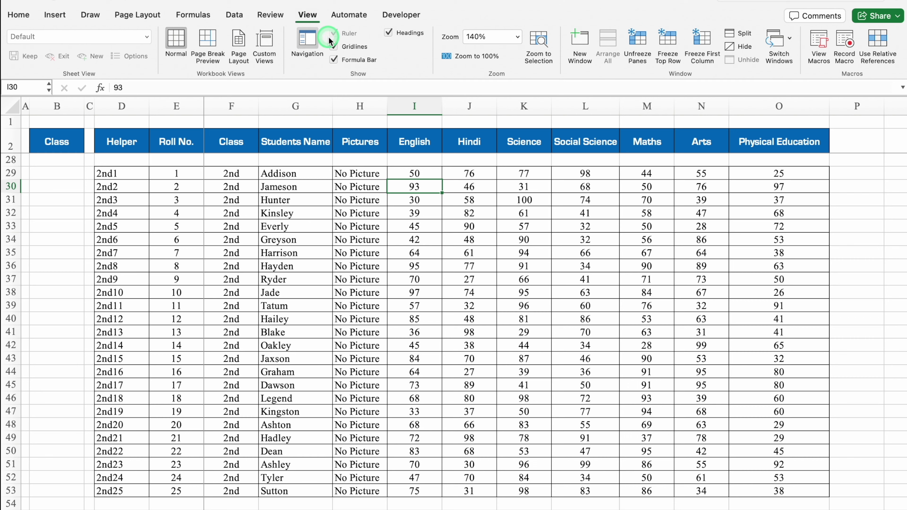
{"action": "left_click", "coordinate": [335, 48]}
Step: Add a new sheet named Report Card next to Data and select the whole sheet
{"action": "left_click_drag", "start_coordinate": [904, 348], "coordinate": [905, 177]}
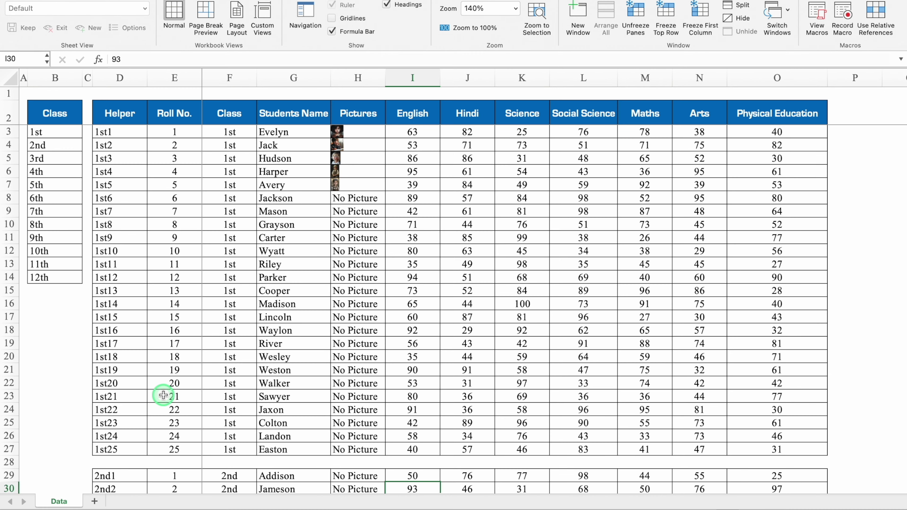
{"action": "left_click", "coordinate": [94, 502]}
{"action": "type", "text": "Report"}
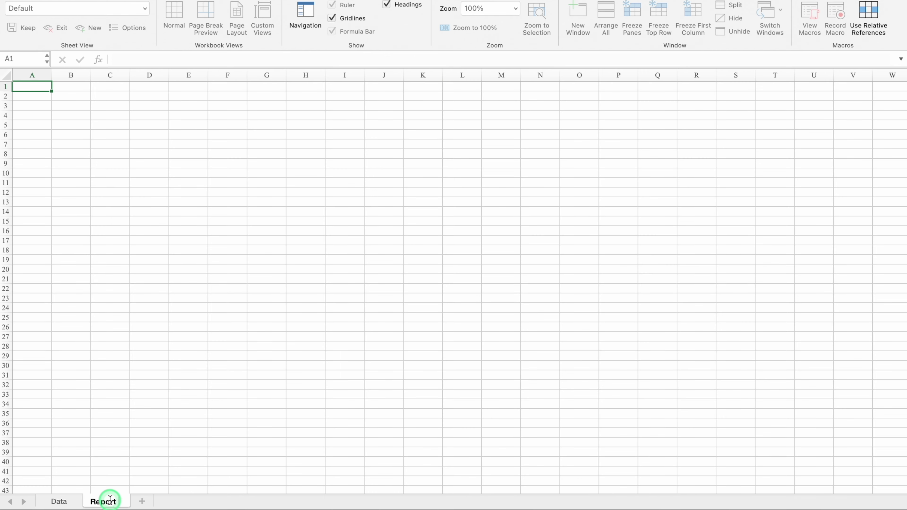
{"action": "type", "text": "Card"}
{"action": "left_click", "coordinate": [316, 413]}
{"action": "left_click", "coordinate": [8, 80]}
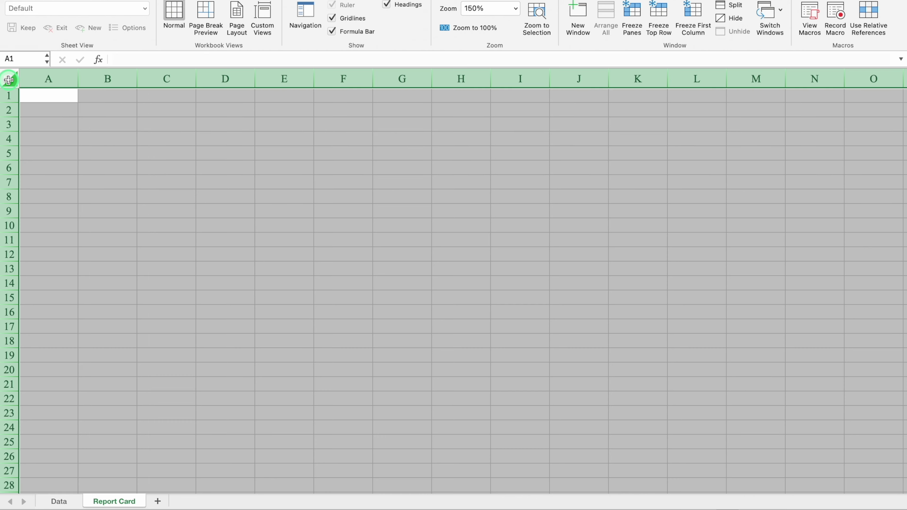
{"action": "left_click", "coordinate": [18, 14]}
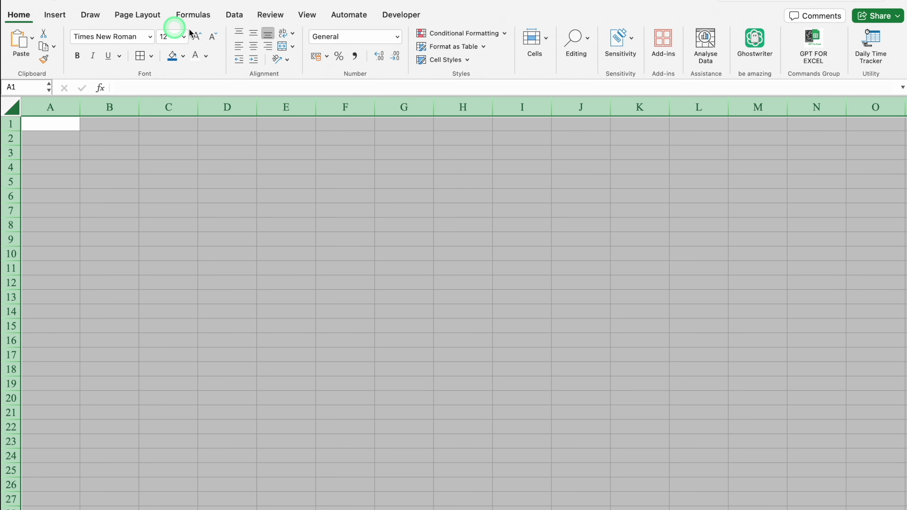
Step: Narrow columns A:B, widen column C, and enter Session and 2024 - 25 in C2:C3
{"action": "left_click", "coordinate": [178, 175]}
{"action": "mouse_move", "coordinate": [51, 107]}
{"action": "left_mouse_down"}
{"action": "mouse_move", "coordinate": [141, 103]}
{"action": "mouse_move", "coordinate": [95, 109]}
{"action": "left_mouse_up"}
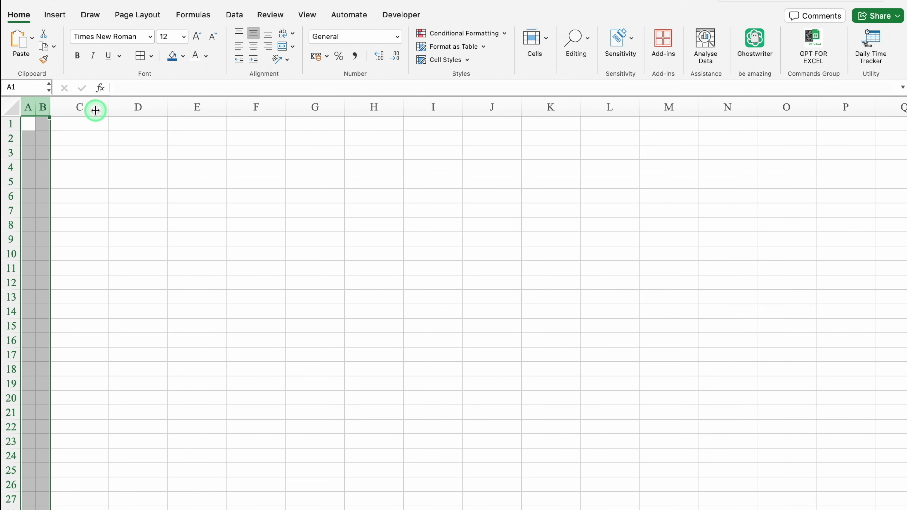
{"action": "left_click", "coordinate": [176, 204]}
{"action": "left_click", "coordinate": [80, 136]}
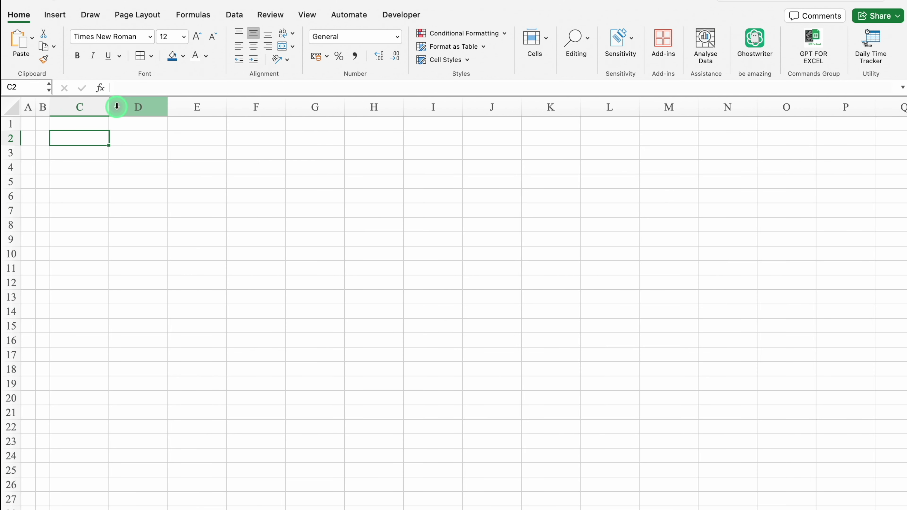
{"action": "left_click_drag", "start_coordinate": [108, 107], "coordinate": [138, 110]}
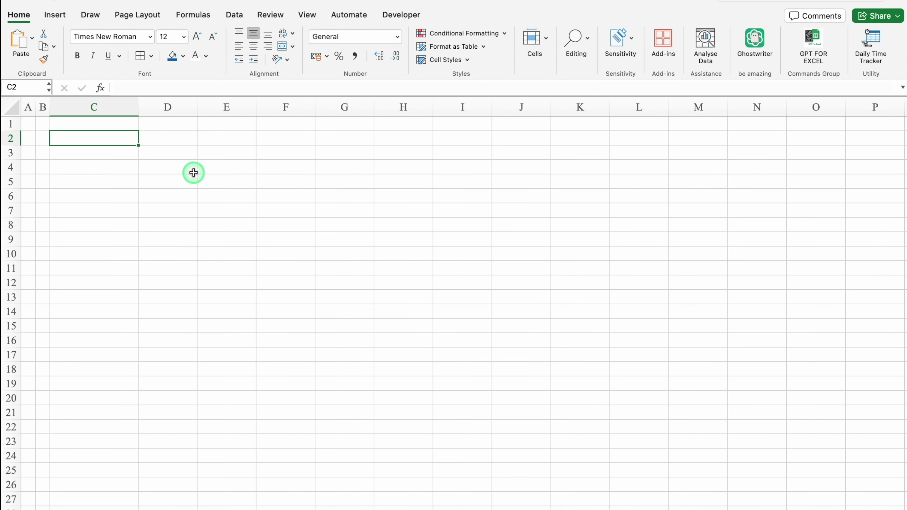
{"action": "type", "text": "Session"}
{"action": "key", "text": "Return"}
{"action": "type", "text": "2024"}
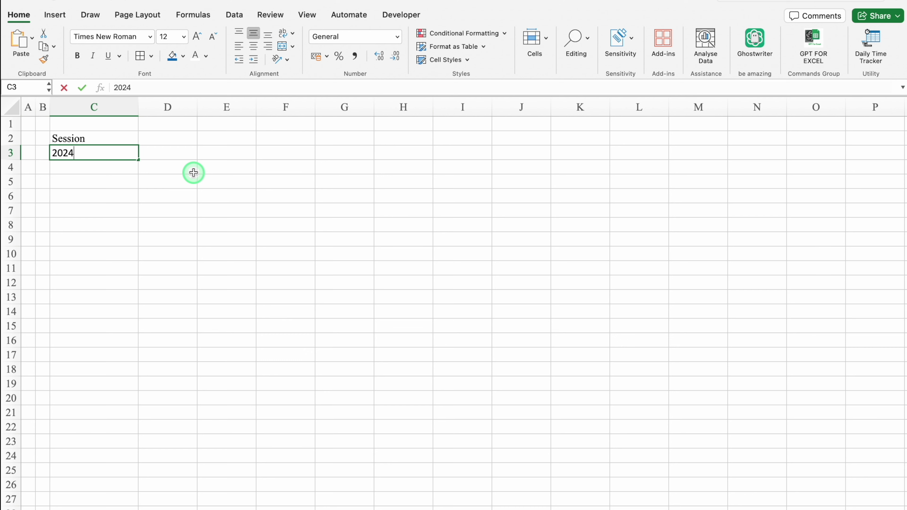
{"action": "type", "text": " - 25"}
{"action": "key", "text": "Return"}
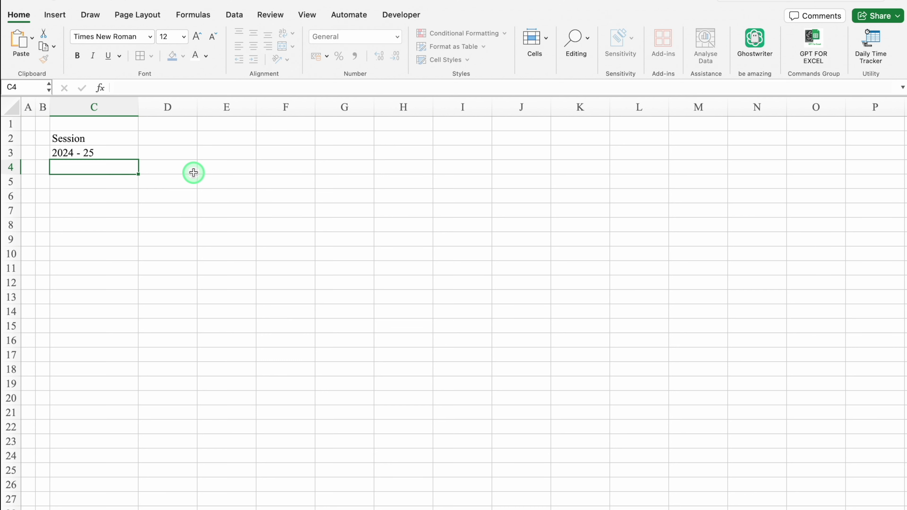
Step: Narrow column D, merge-centre E2:I2 with Office Monk Public School and E3:J3 with the school address
{"action": "left_click_drag", "start_coordinate": [197, 108], "coordinate": [147, 115]}
{"action": "left_click", "coordinate": [174, 138]}
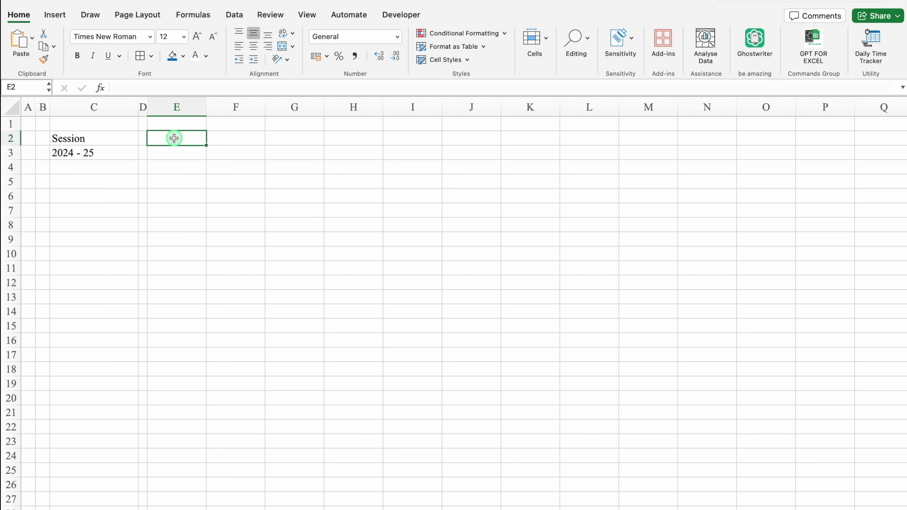
{"action": "left_click_drag", "start_coordinate": [174, 138], "coordinate": [407, 138]}
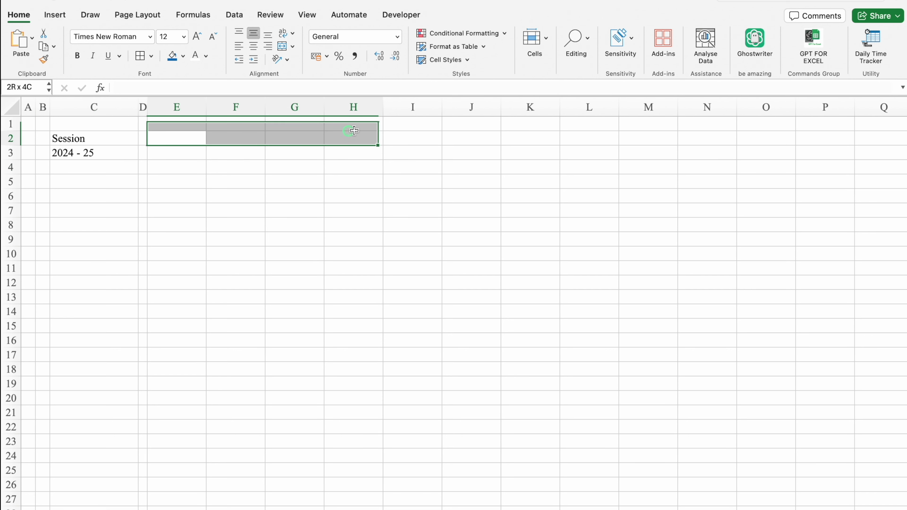
{"action": "left_click", "coordinate": [282, 45]}
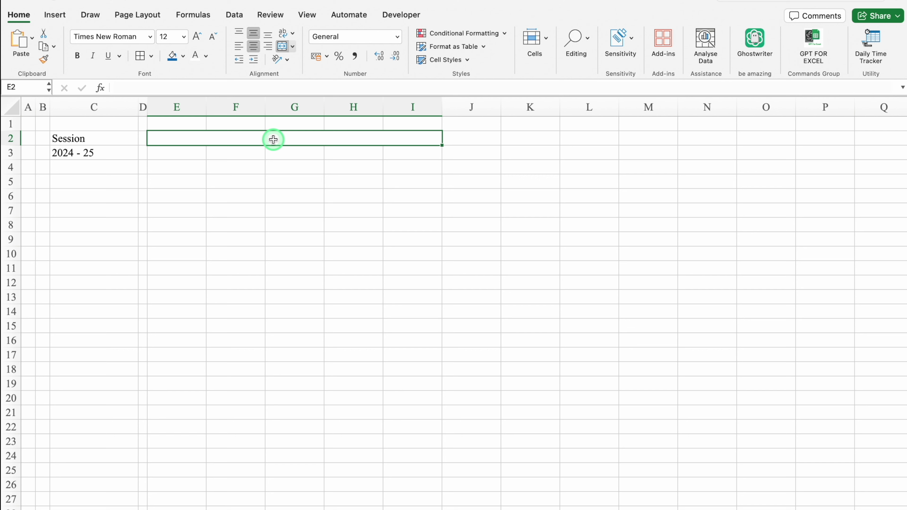
{"action": "type", "text": "Office Monk Public School"}
{"action": "key", "text": "Return"}
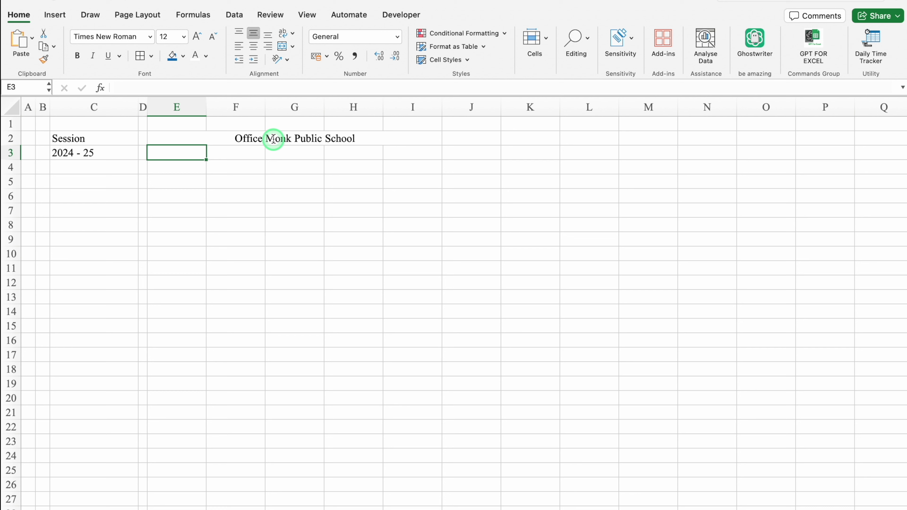
{"action": "left_click_drag", "start_coordinate": [193, 153], "coordinate": [448, 152]}
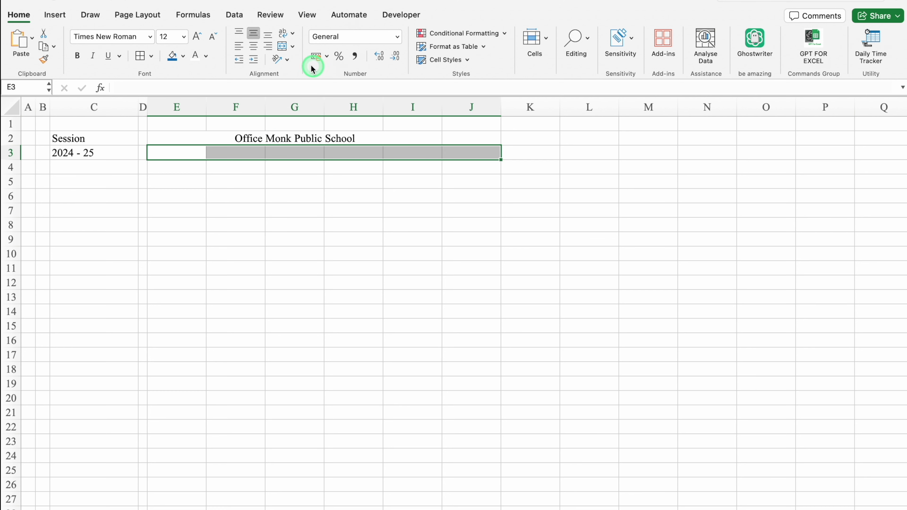
{"action": "left_click", "coordinate": [282, 46]}
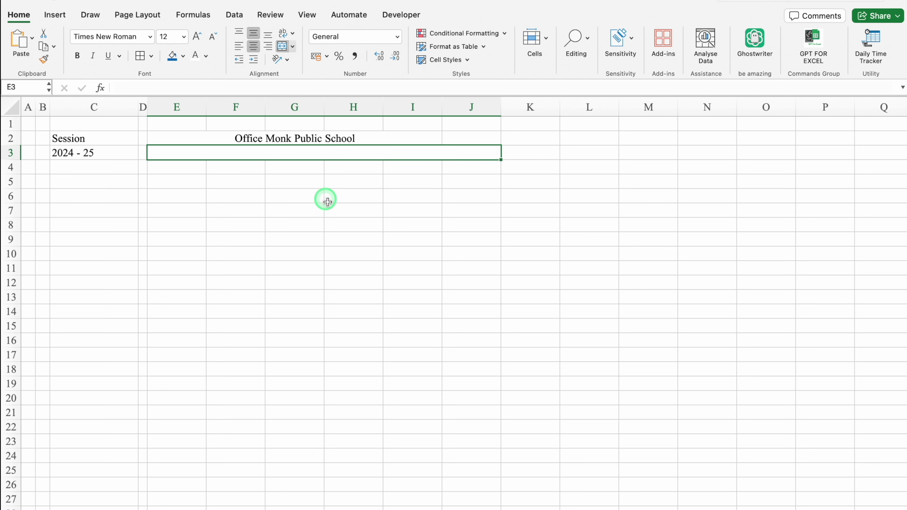
{"action": "type", "text": "NaviMumbai, Maharashtra - 411005"}
{"action": "key", "text": "Return"}
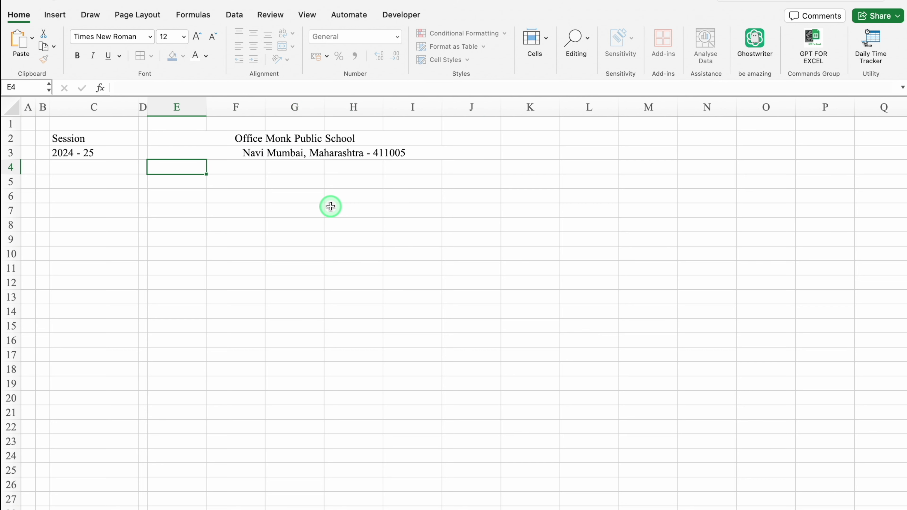
{"action": "left_click", "coordinate": [13, 139]}
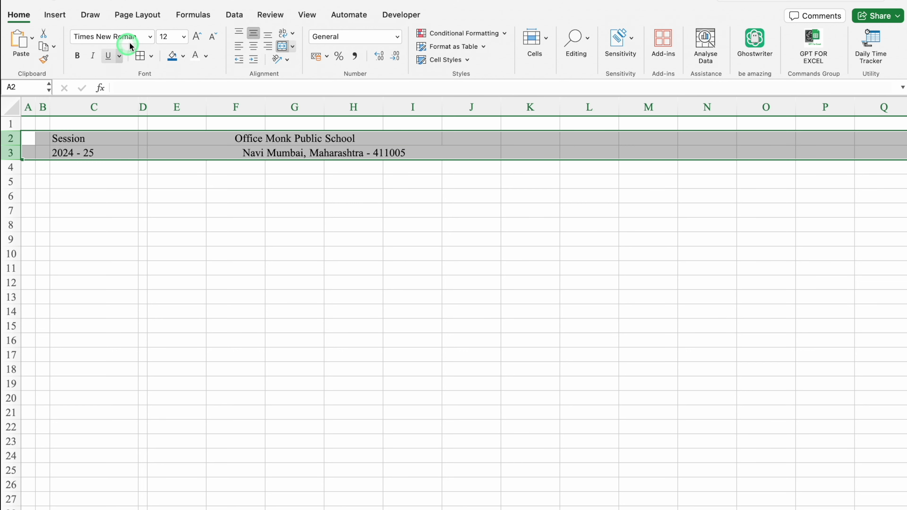
Step: Set rows 2–3 to Eurostile, bold row 2, and centre the session cells
{"action": "left_click", "coordinate": [151, 38]}
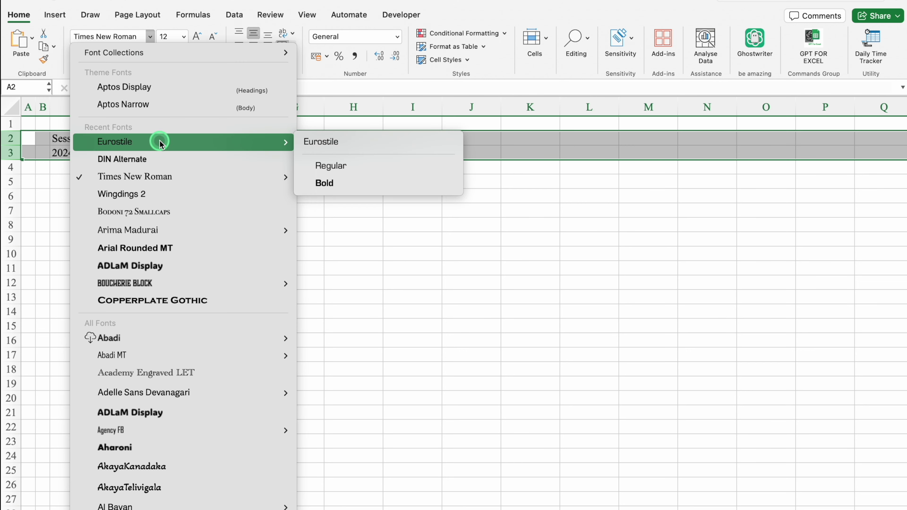
{"action": "left_click", "coordinate": [158, 140]}
{"action": "left_click", "coordinate": [14, 141]}
{"action": "left_click", "coordinate": [77, 55]}
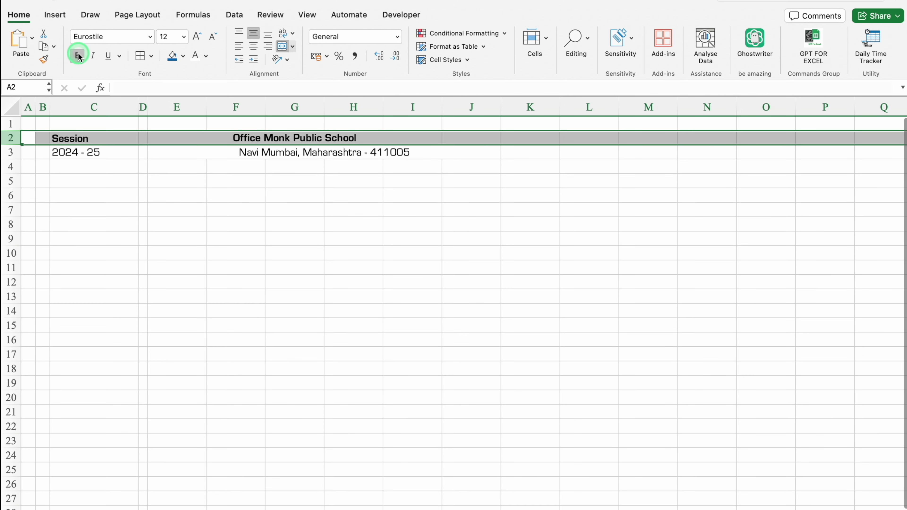
{"action": "left_click", "coordinate": [255, 48]}
{"action": "left_click", "coordinate": [10, 152]}
{"action": "left_click", "coordinate": [259, 47]}
Step: Give C2 and the school name cell dark grey fill with yellow text
{"action": "left_click", "coordinate": [113, 140]}
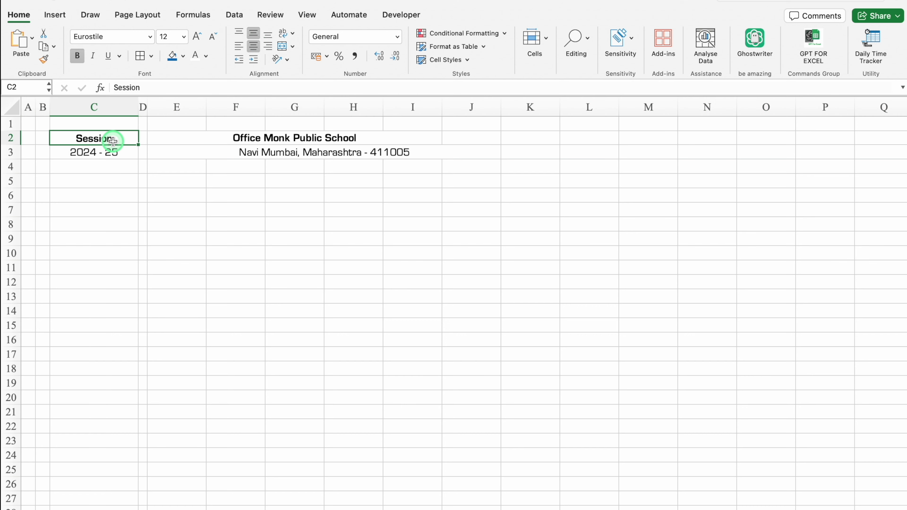
{"action": "left_click", "coordinate": [183, 56]}
{"action": "left_click", "coordinate": [187, 135]}
{"action": "left_click", "coordinate": [206, 56]}
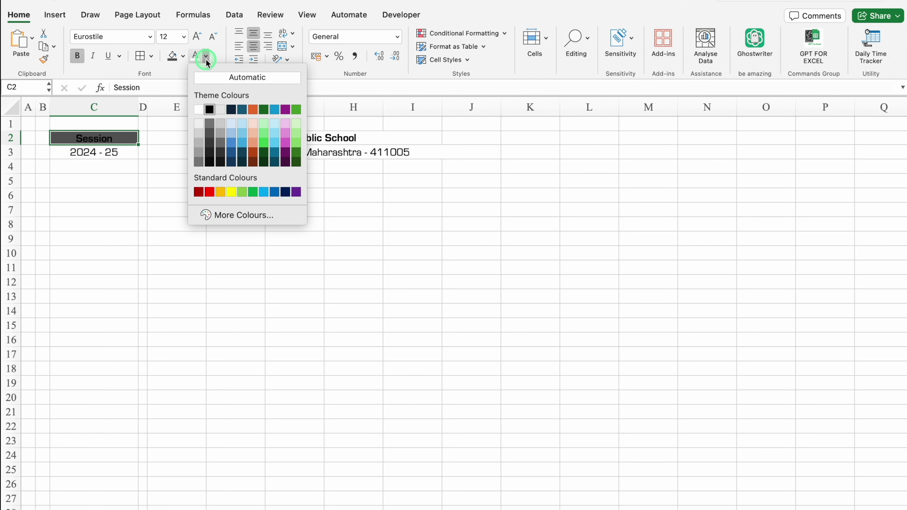
{"action": "left_click", "coordinate": [231, 192]}
{"action": "left_click", "coordinate": [233, 138]}
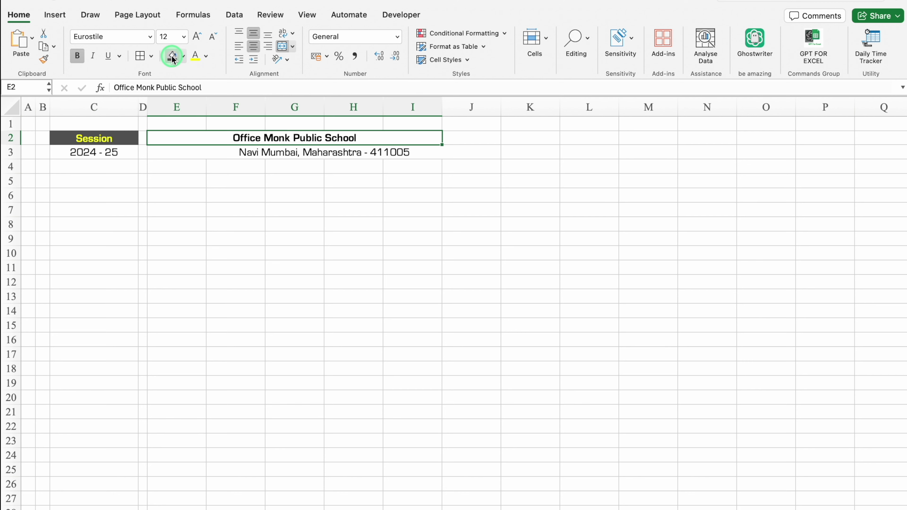
{"action": "left_click", "coordinate": [172, 56]}
{"action": "left_click", "coordinate": [195, 56]}
Step: Fill C3 and the merged address cell light grey
{"action": "left_click", "coordinate": [229, 294]}
{"action": "left_click", "coordinate": [94, 152]}
{"action": "left_click", "coordinate": [183, 56]}
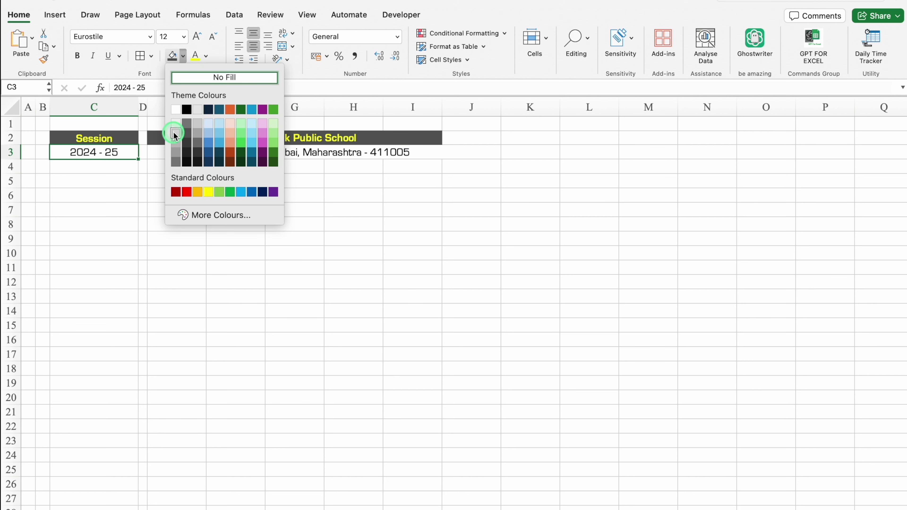
{"action": "left_click", "coordinate": [176, 135]}
Step: Delete the unused column J
{"action": "left_click", "coordinate": [250, 153]}
{"action": "key", "text": "super+y"}
{"action": "left_click", "coordinate": [471, 107]}
{"action": "right_click", "coordinate": [475, 107]}
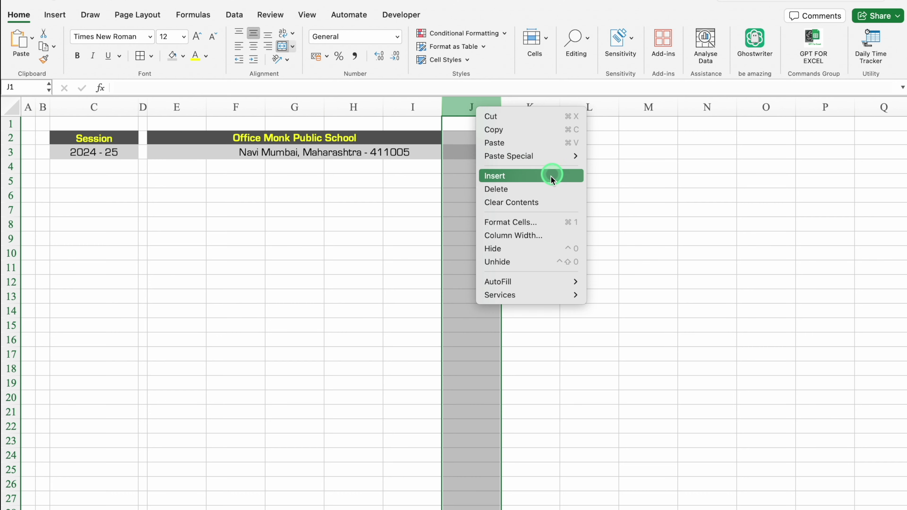
{"action": "left_click", "coordinate": [549, 189]}
{"action": "left_click", "coordinate": [626, 202]}
Step: Insert a blank row above the header and shrink rows 2 and 5 into thin spacers
{"action": "left_click", "coordinate": [12, 125]}
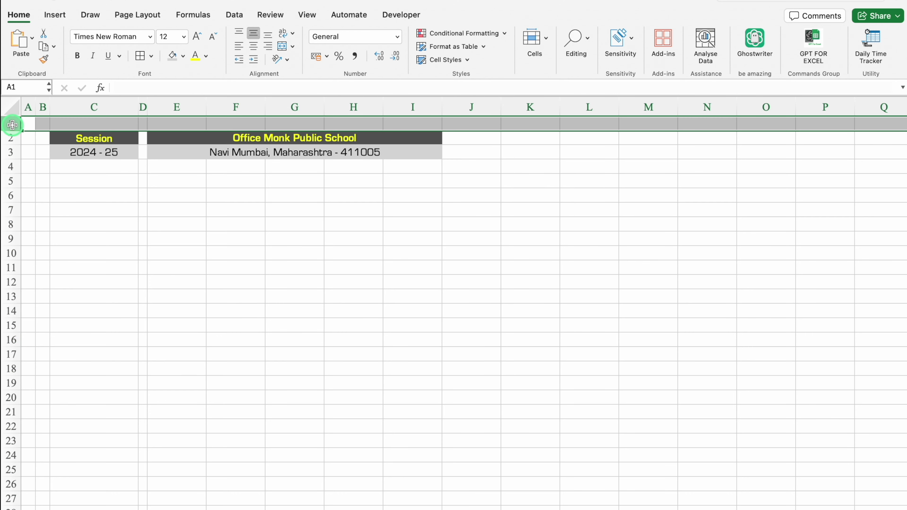
{"action": "right_click", "coordinate": [12, 125]}
{"action": "left_click", "coordinate": [54, 194]}
{"action": "left_click", "coordinate": [209, 220]}
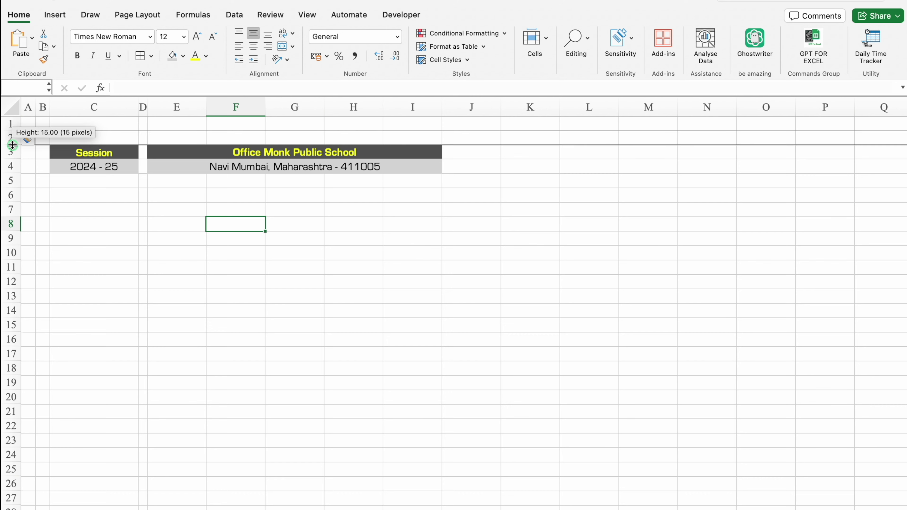
{"action": "left_click_drag", "start_coordinate": [13, 145], "coordinate": [13, 136]}
{"action": "left_click", "coordinate": [14, 173]}
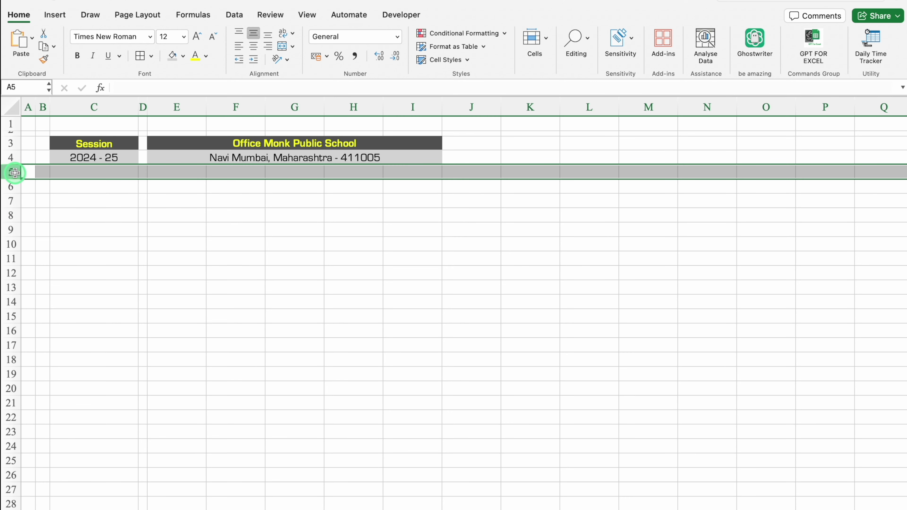
{"action": "left_click", "coordinate": [76, 198]}
{"action": "left_click_drag", "start_coordinate": [16, 178], "coordinate": [16, 172]}
{"action": "left_click", "coordinate": [88, 182]}
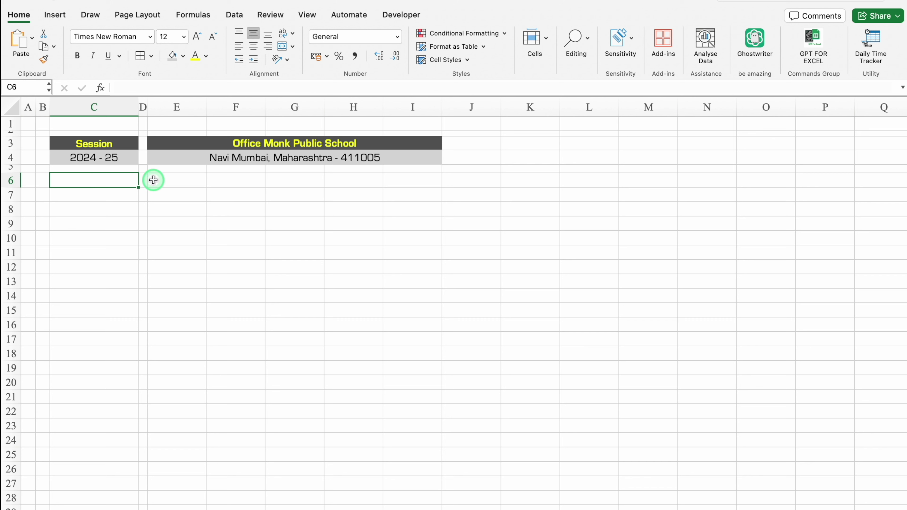
Step: Merge C6:I6 with title Report Card in Eurostile Bold size 16, and heighten row 6
{"action": "left_click_drag", "start_coordinate": [153, 180], "coordinate": [413, 179]}
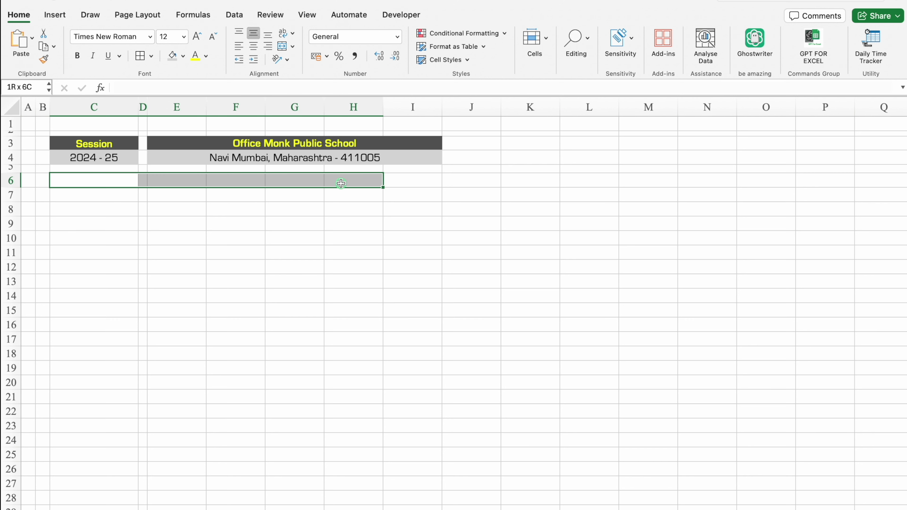
{"action": "left_click", "coordinate": [282, 46]}
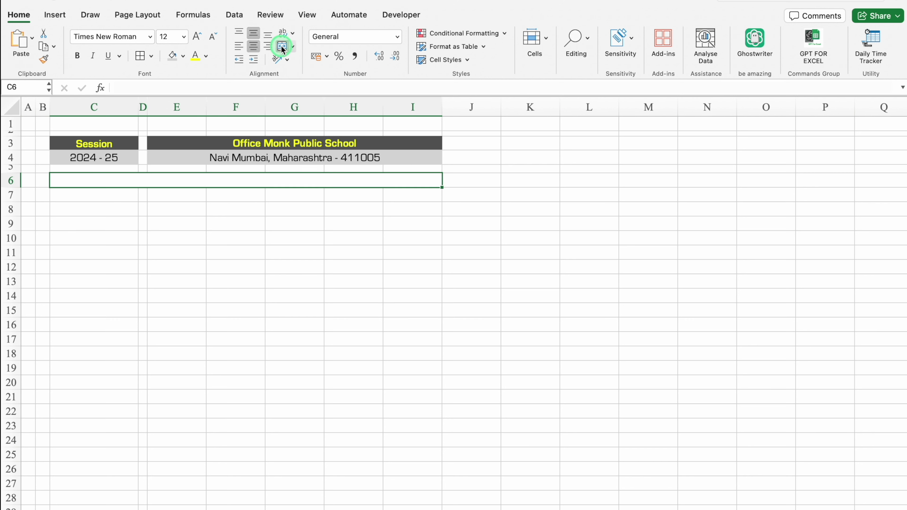
{"action": "type", "text": "Report Card"}
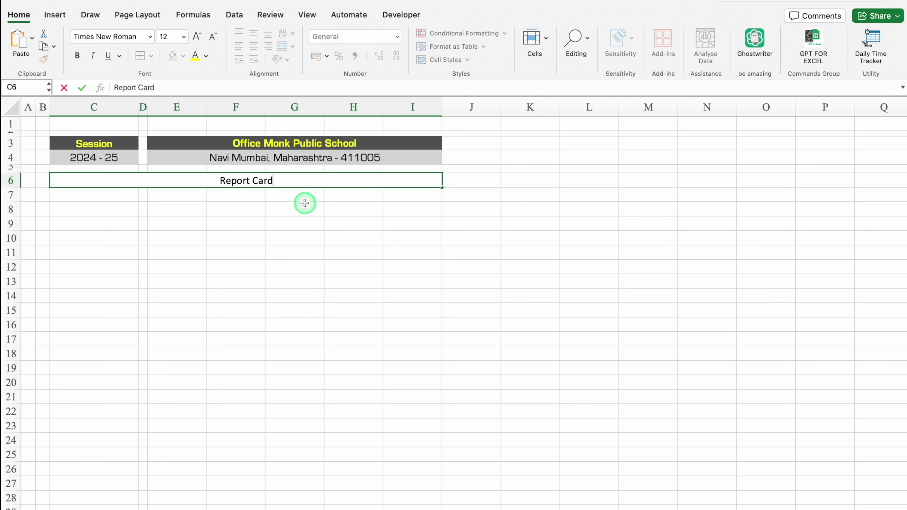
{"action": "key", "text": "Return"}
{"action": "left_click", "coordinate": [287, 178]}
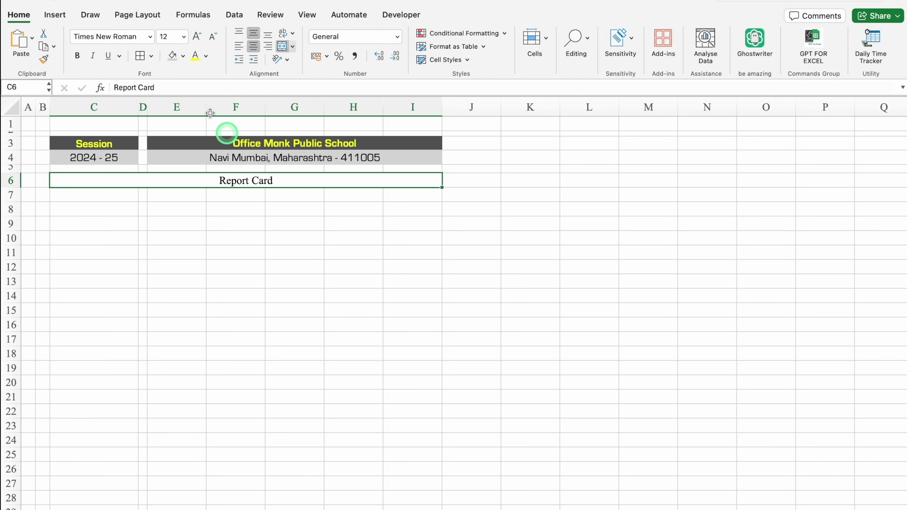
{"action": "left_click", "coordinate": [151, 37]}
{"action": "left_click", "coordinate": [323, 186]}
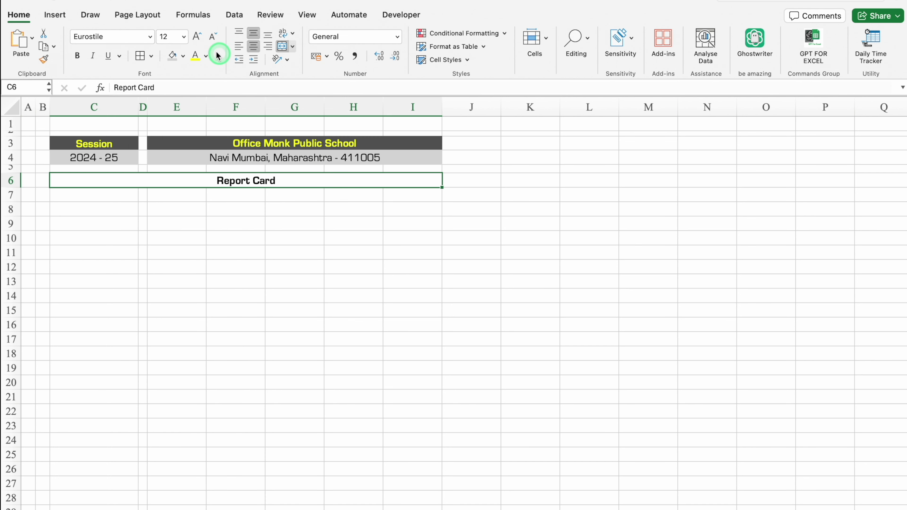
{"action": "left_click", "coordinate": [197, 37]}
{"action": "left_click", "coordinate": [196, 37]}
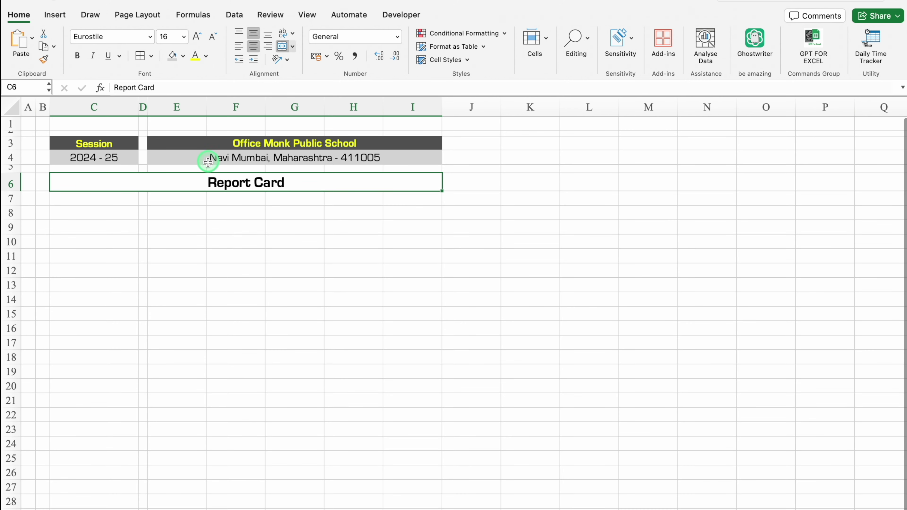
{"action": "left_click", "coordinate": [201, 299]}
{"action": "left_click_drag", "start_coordinate": [13, 191], "coordinate": [14, 196]}
Step: List Class, Section, Roll No., Student Name, Grade and Pass / Fail in C7:C12
{"action": "left_click", "coordinate": [107, 204]}
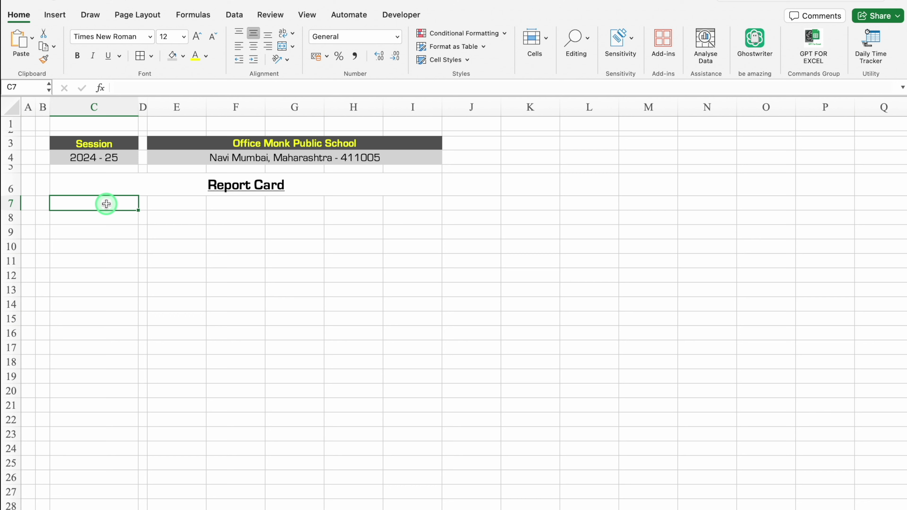
{"action": "type", "text": "Class"}
{"action": "key", "text": "Return"}
{"action": "type", "text": "Section"}
{"action": "key", "text": "Return"}
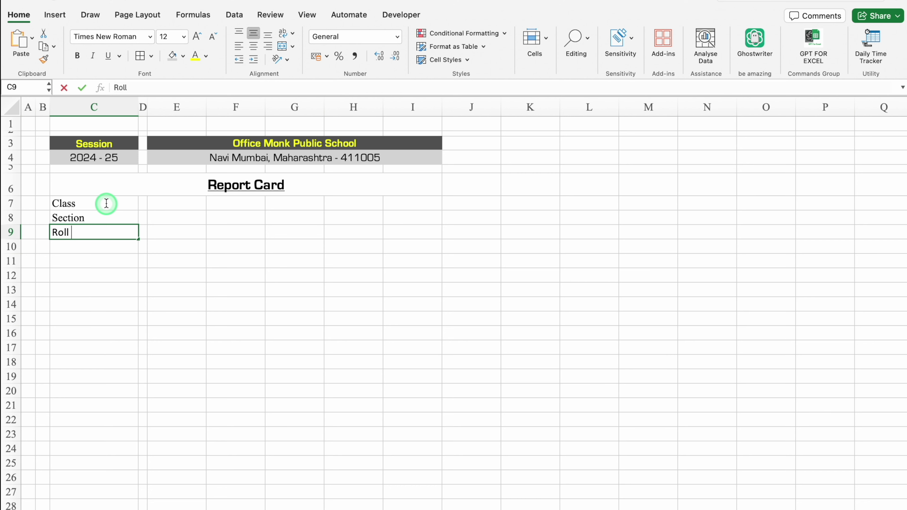
{"action": "type", "text": "No."}
{"action": "key", "text": "Return"}
{"action": "type", "text": "Student Name"}
{"action": "key", "text": "Return"}
{"action": "key", "text": "Return"}
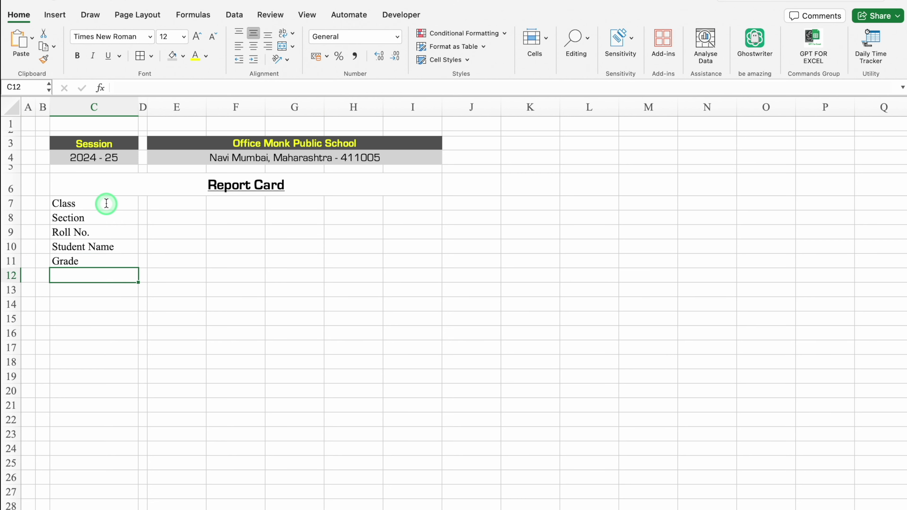
{"action": "type", "text": "Pass / Fail"}
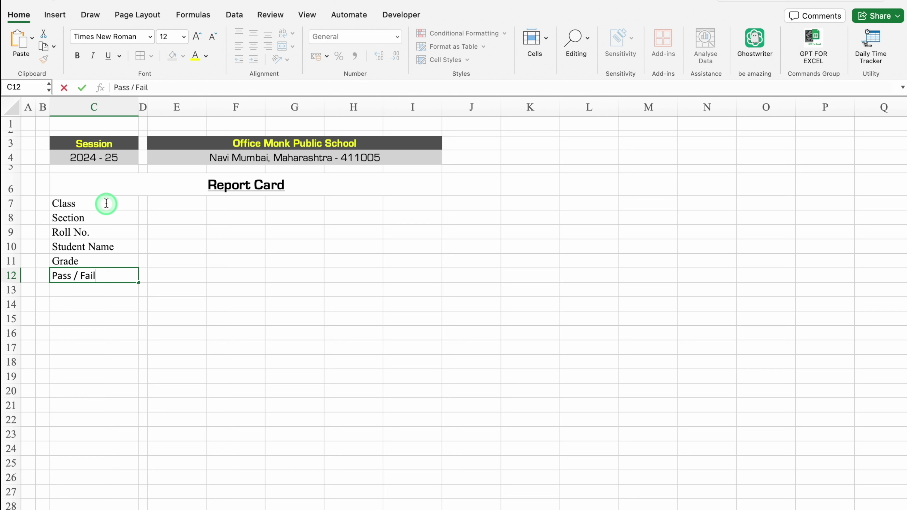
{"action": "key", "text": "Return"}
Step: Merge and centre E7:F7, then carry the same merge down through row 11
{"action": "left_click_drag", "start_coordinate": [185, 203], "coordinate": [188, 271]}
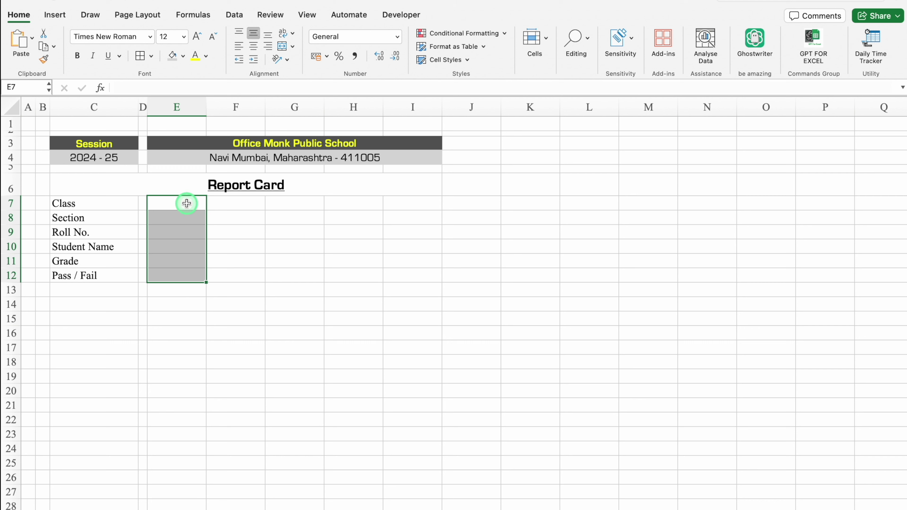
{"action": "left_click_drag", "start_coordinate": [187, 203], "coordinate": [231, 204]}
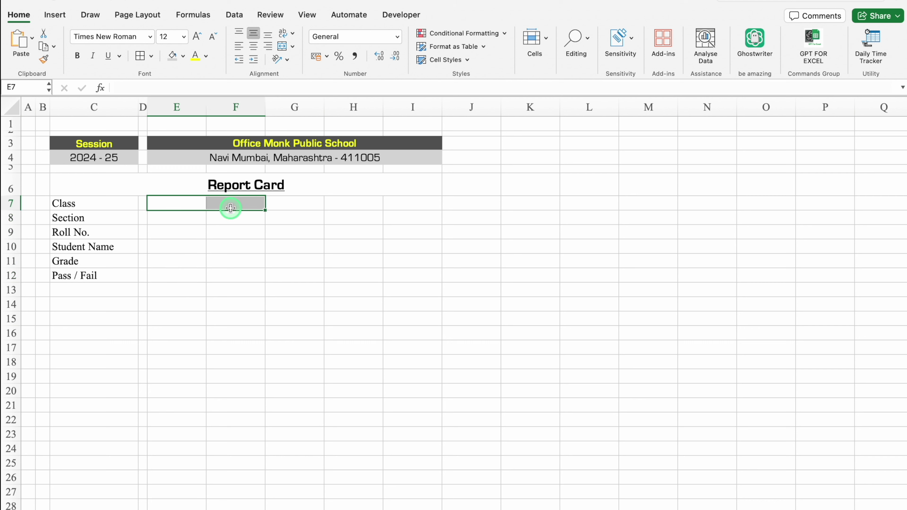
{"action": "left_click", "coordinate": [283, 48]}
{"action": "left_click_drag", "start_coordinate": [265, 210], "coordinate": [269, 276]}
{"action": "left_click", "coordinate": [297, 218]}
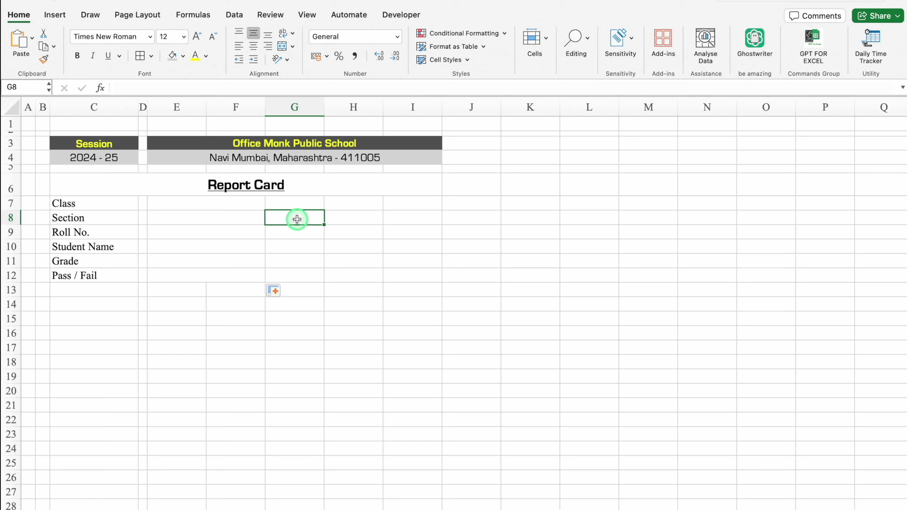
Step: Merge G8:I12 into one photo block filled black
{"action": "mouse_move", "coordinate": [297, 219]}
{"action": "left_mouse_down"}
{"action": "mouse_move", "coordinate": [387, 221]}
{"action": "mouse_move", "coordinate": [400, 272]}
{"action": "left_mouse_up"}
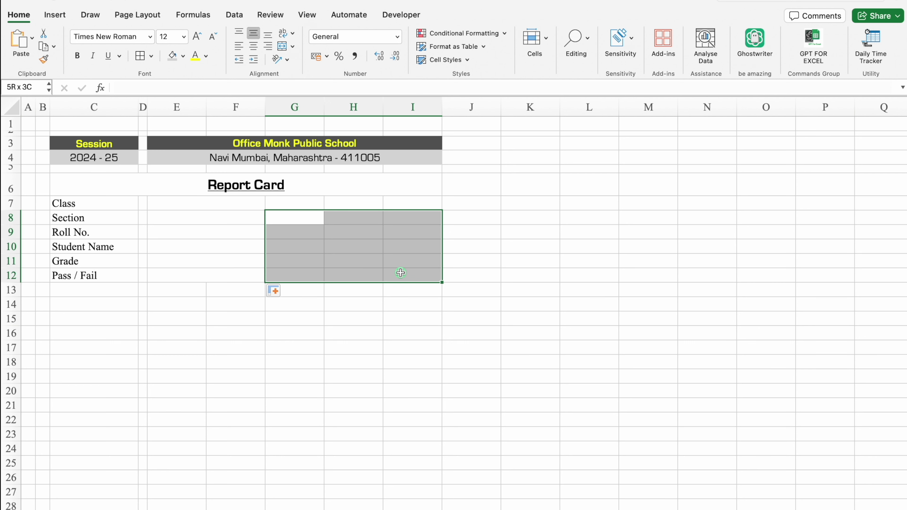
{"action": "left_click", "coordinate": [282, 46]}
{"action": "left_click", "coordinate": [184, 56]}
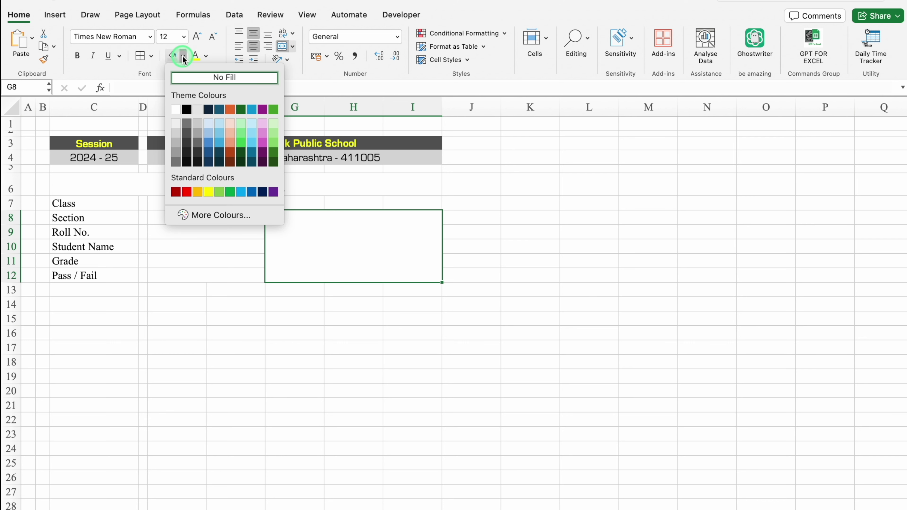
{"action": "left_click", "coordinate": [187, 110]}
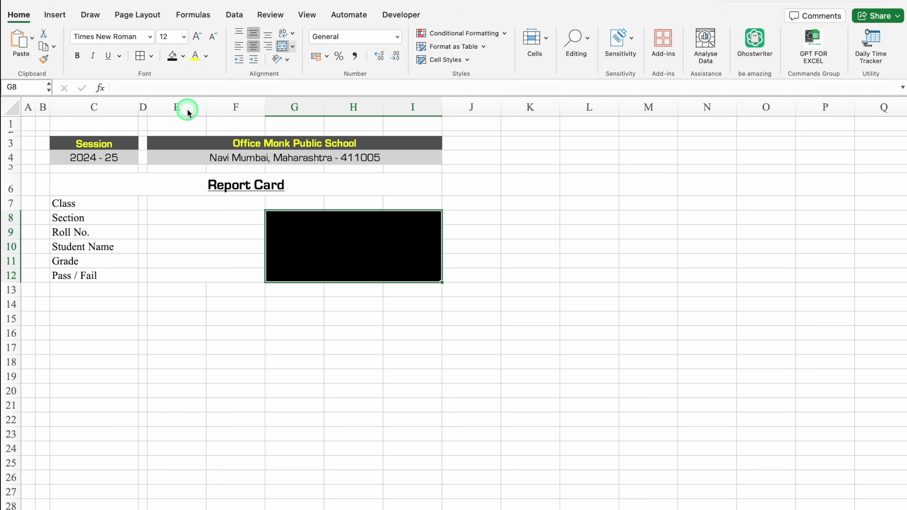
Step: Shrink row 13 to a 7-pixel spacer and enter 'Subjects' in C14
{"action": "left_click", "coordinate": [64, 292]}
{"action": "left_click_drag", "start_coordinate": [13, 296], "coordinate": [15, 288]}
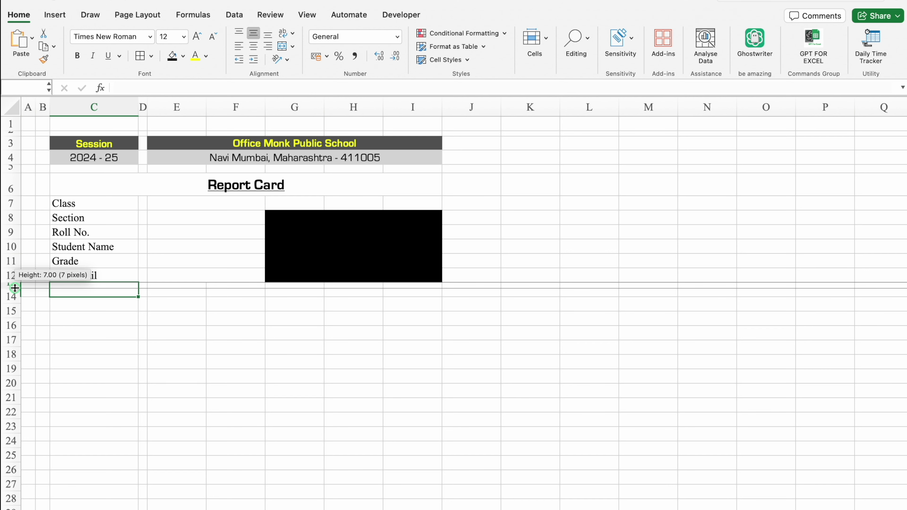
{"action": "left_click", "coordinate": [79, 299]}
{"action": "type", "text": "Subjects"}
{"action": "key", "text": "Return"}
Step: Fill header cells C3 and E3 dark grey, then paste the Session header cell into C14
{"action": "left_click", "coordinate": [119, 144]}
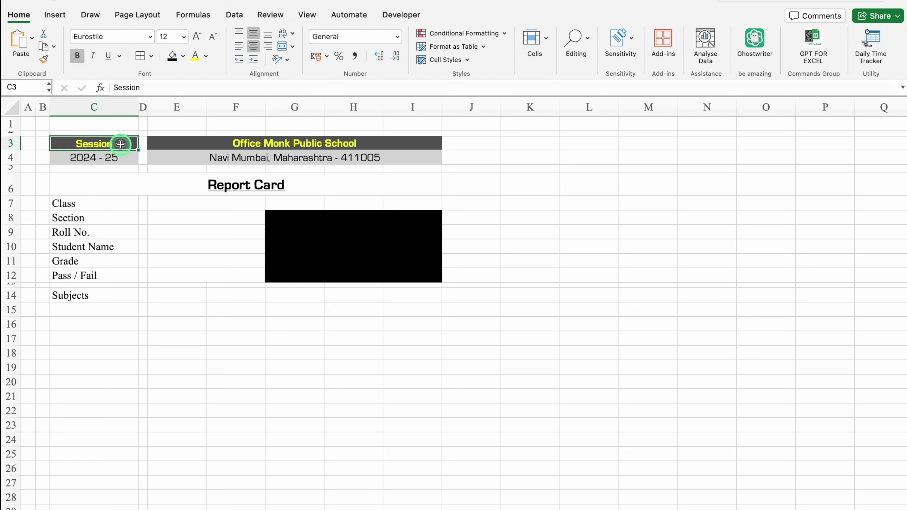
{"action": "left_click", "coordinate": [195, 140], "text": "ctrl"}
{"action": "left_click", "coordinate": [184, 57]}
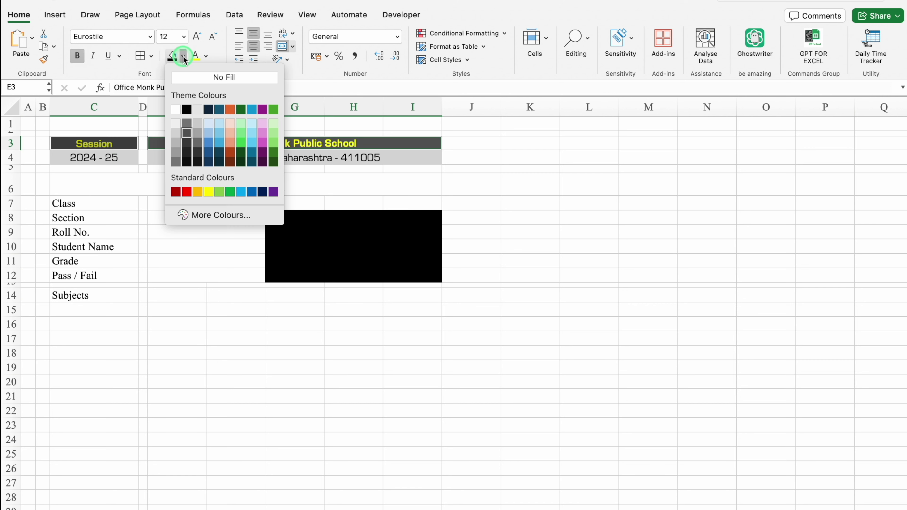
{"action": "left_click", "coordinate": [187, 134]}
{"action": "left_click", "coordinate": [112, 140]}
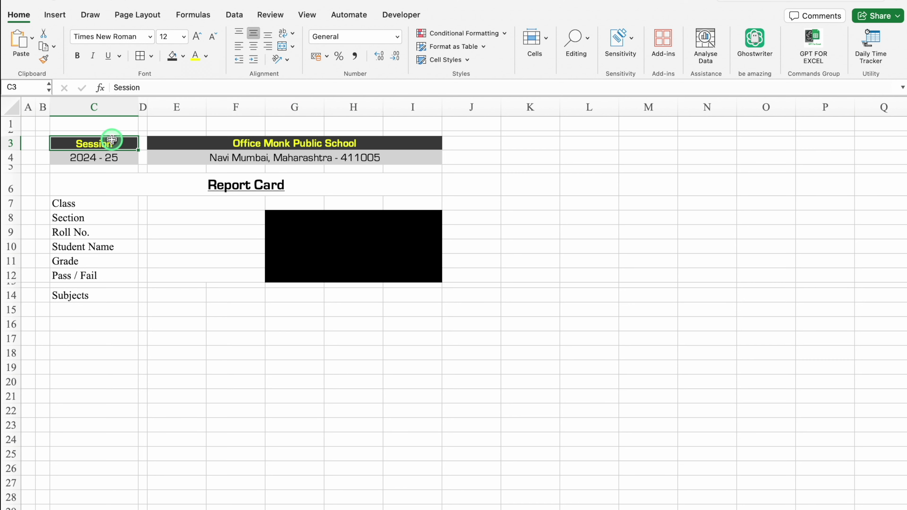
{"action": "left_click", "coordinate": [91, 296]}
{"action": "type", "text": "Session"}
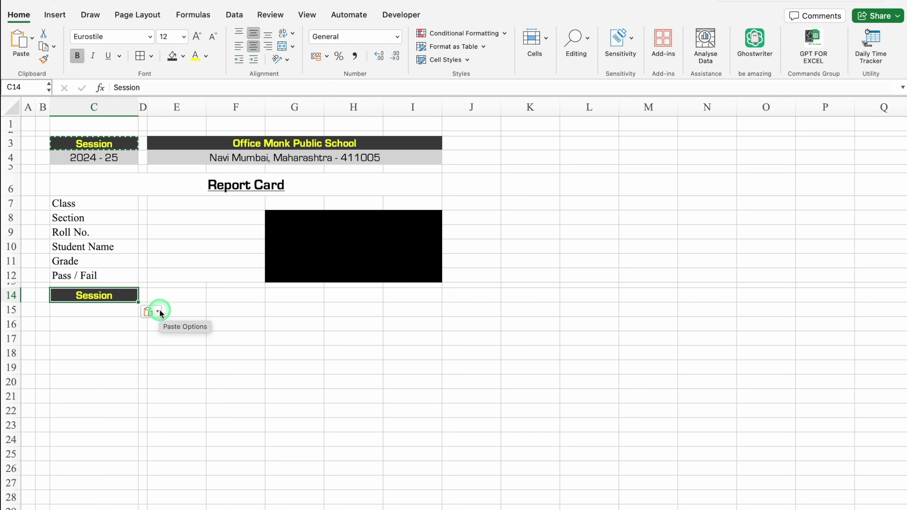
Step: Retype Subjects in C14 and add headings Total Marks, Pass Marks, Actual Marks and % in E14:H14
{"action": "type", "text": "Subjects"}
{"action": "key", "text": "Return"}
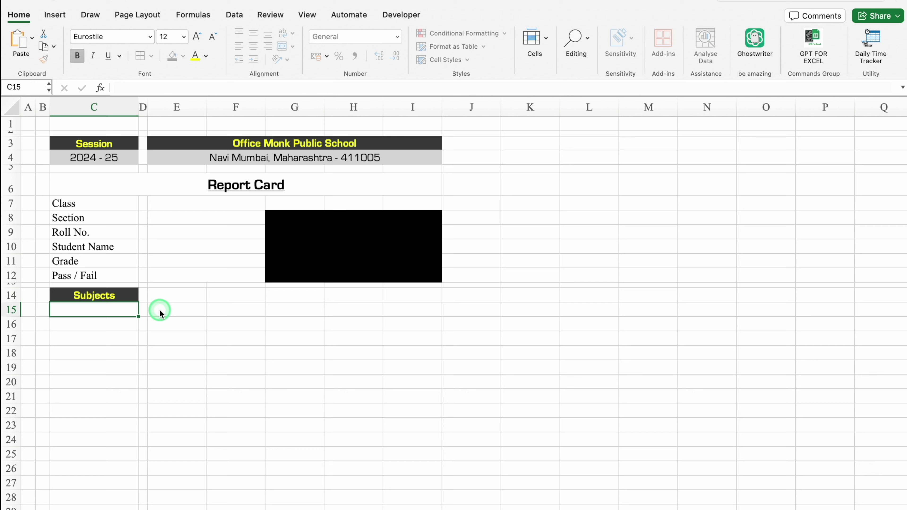
{"action": "left_click", "coordinate": [173, 296]}
{"action": "type", "text": "otal"}
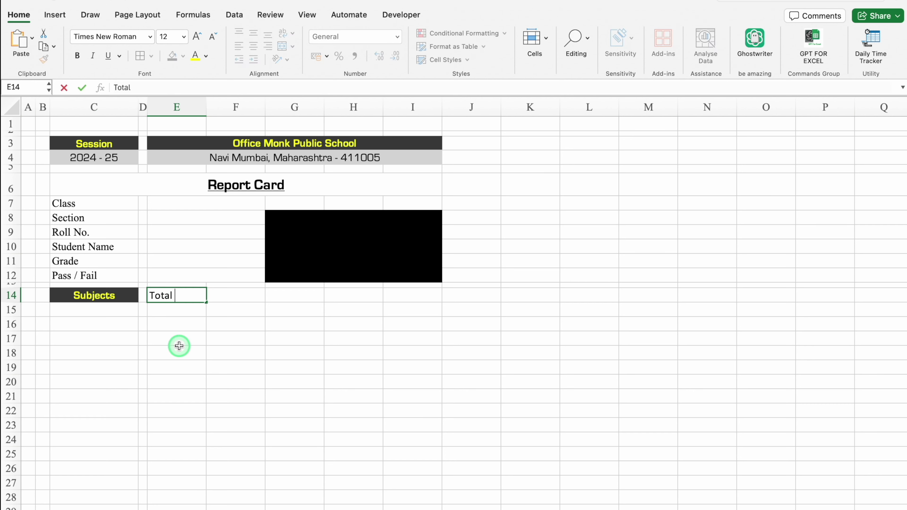
{"action": "type", "text": " Marks"}
{"action": "key", "text": "Tab"}
{"action": "type", "text": "s"}
{"action": "key", "text": "Tab"}
{"action": "type", "text": "l Marks"}
{"action": "key", "text": "Tab"}
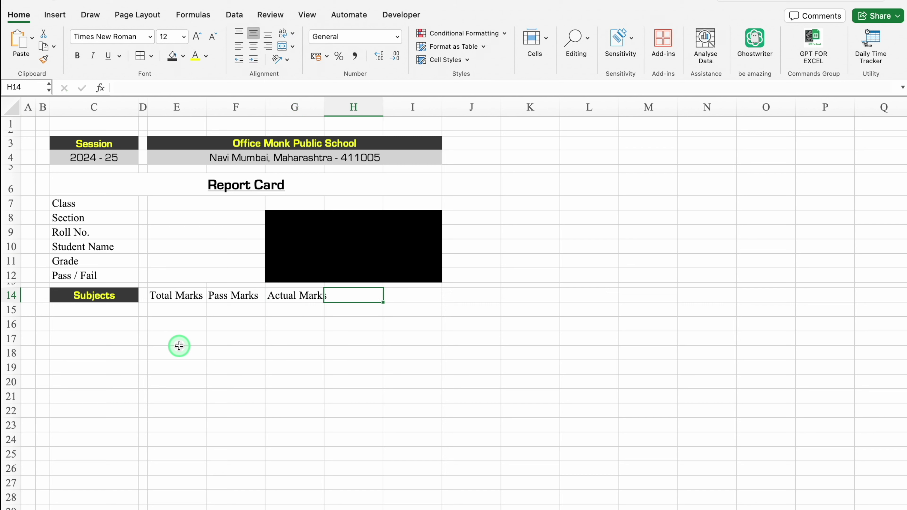
{"action": "type", "text": "%"}
{"action": "key", "text": "Tab"}
Step: Paste the Pass / Fail label into I14 and centre all row 14 headings
{"action": "left_click", "coordinate": [113, 273]}
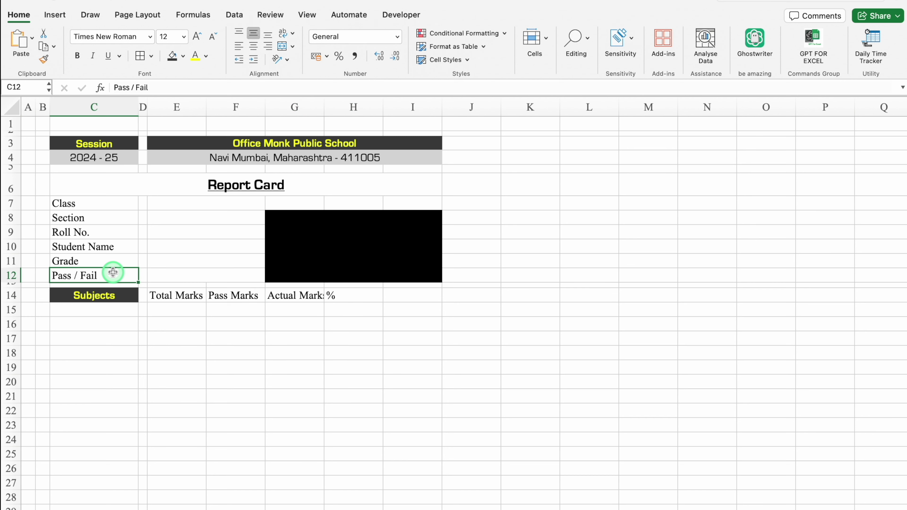
{"action": "left_click", "coordinate": [415, 292]}
{"action": "key", "text": "ctrl+v"}
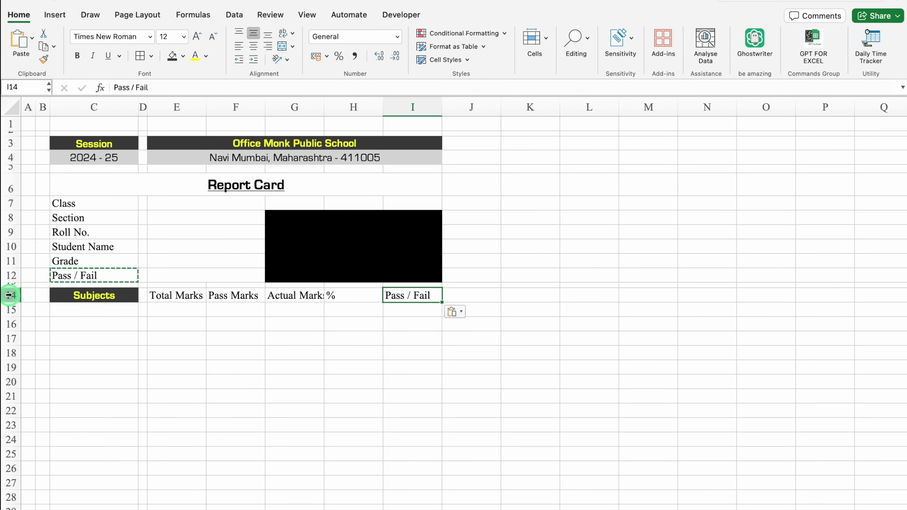
{"action": "left_click", "coordinate": [9, 296]}
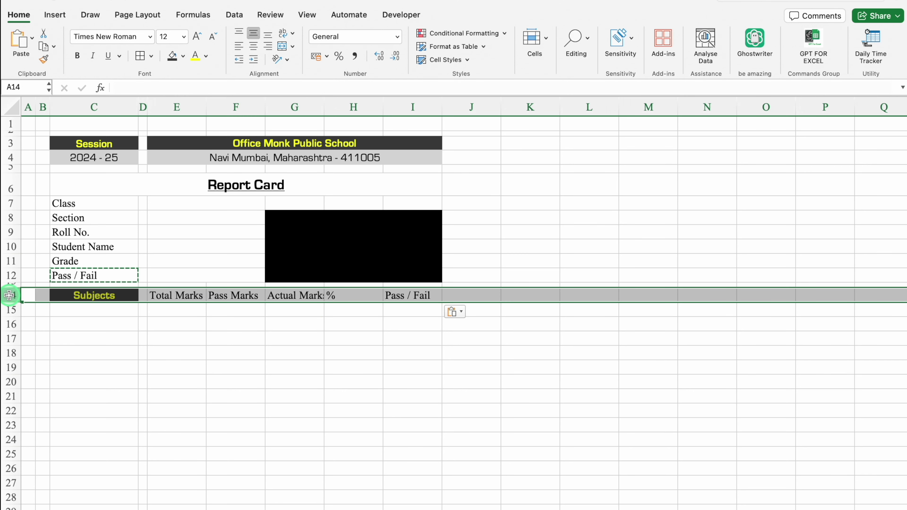
{"action": "left_click", "coordinate": [253, 47]}
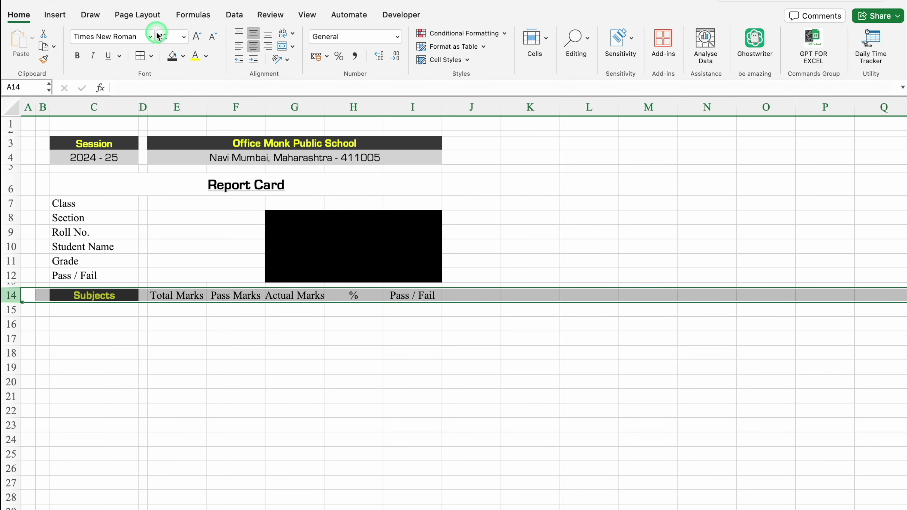
{"action": "left_click", "coordinate": [150, 37]}
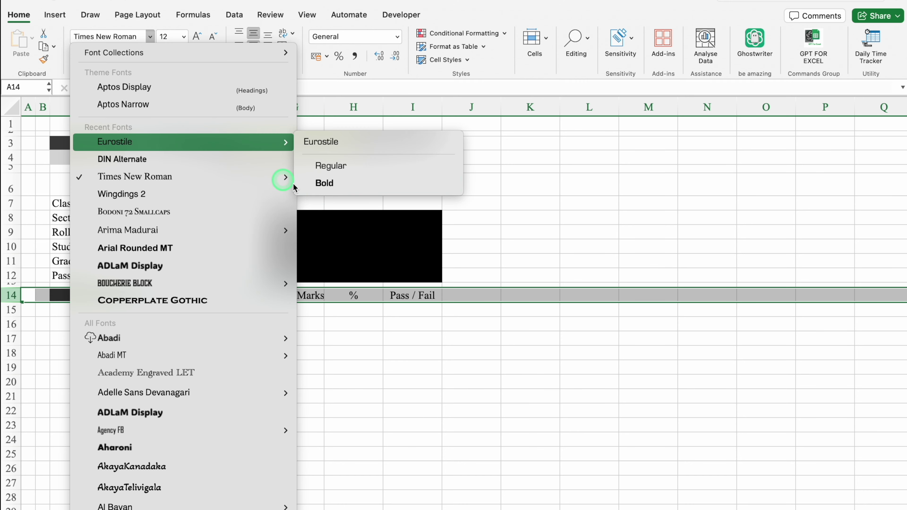
Step: Make the row 14 headings bold Eurostile and widen columns F and G to fit them
{"action": "left_click", "coordinate": [333, 185]}
{"action": "left_click", "coordinate": [357, 367]}
{"action": "left_click_drag", "start_coordinate": [266, 108], "coordinate": [272, 107]}
{"action": "left_click_drag", "start_coordinate": [327, 108], "coordinate": [339, 107]}
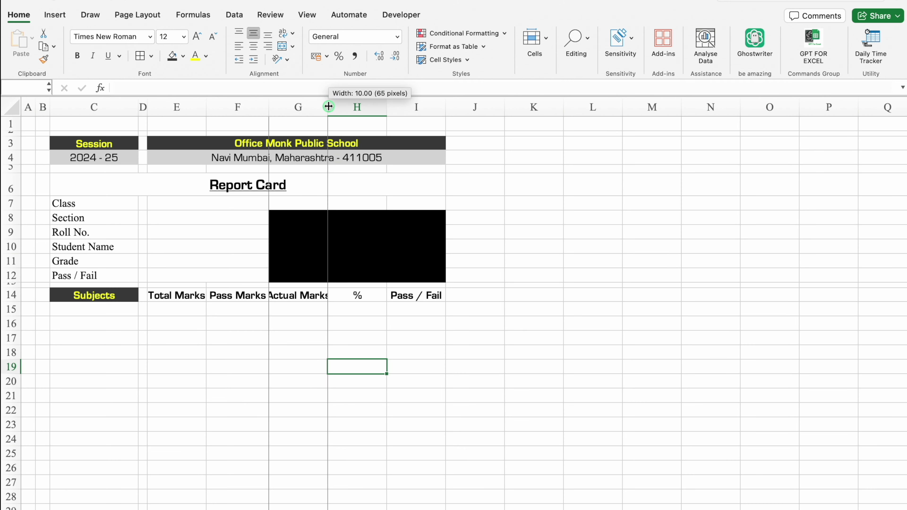
Step: Border the marks headings and copy the Subjects cell's format onto the Pass / Fail heading
{"action": "left_click_drag", "start_coordinate": [177, 296], "coordinate": [418, 295]}
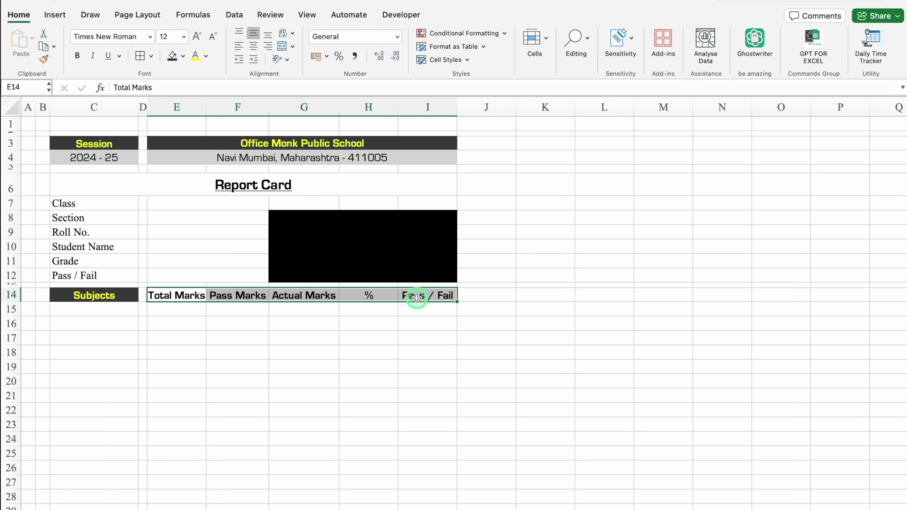
{"action": "left_click", "coordinate": [141, 56]}
{"action": "left_click", "coordinate": [111, 297]}
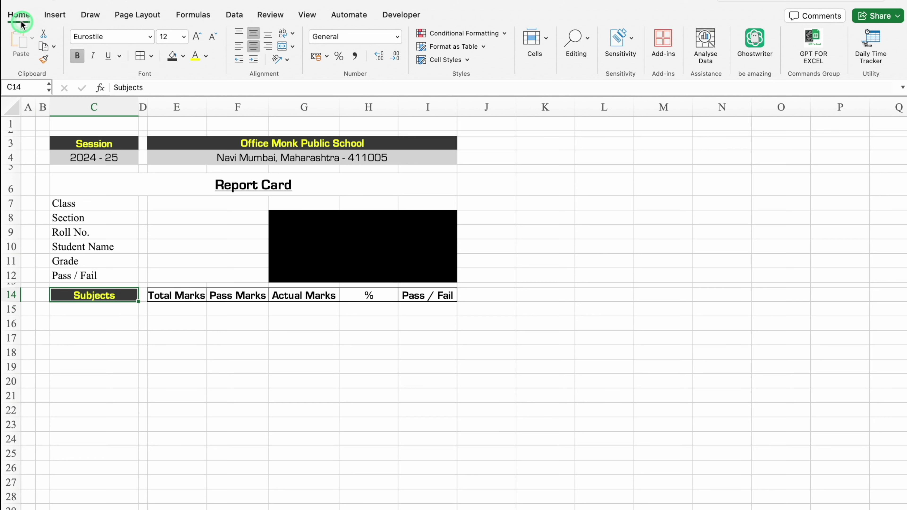
{"action": "left_click", "coordinate": [44, 59]}
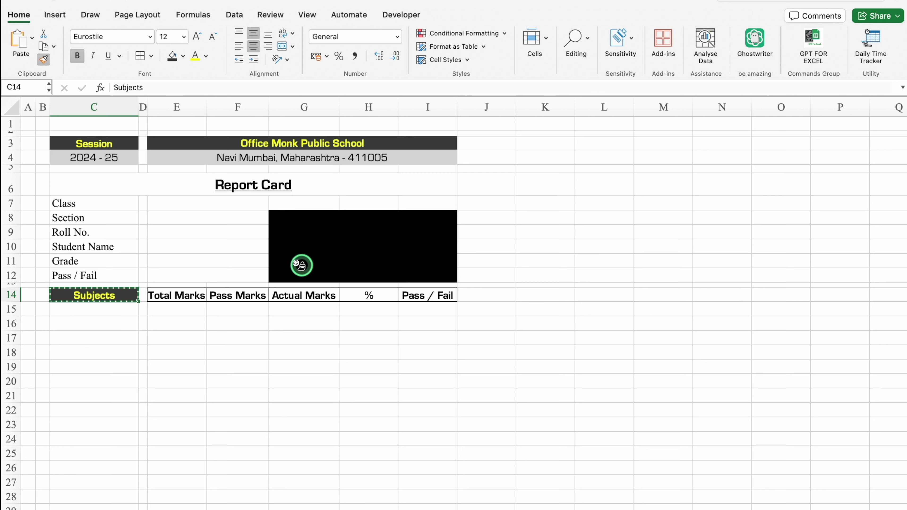
{"action": "left_click", "coordinate": [423, 297]}
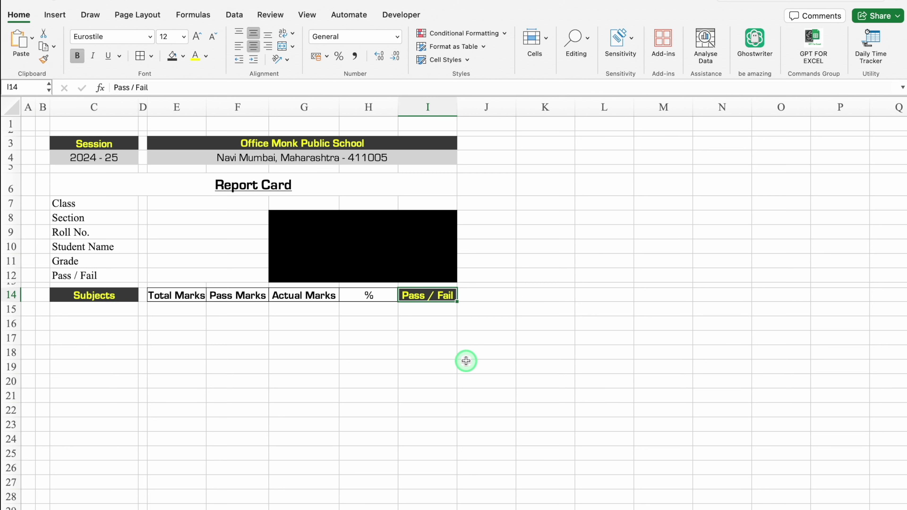
Step: Fill the Total Marks to % headers yellow, shrink row 15, and copy the marks sheet's subject headers
{"action": "left_click_drag", "start_coordinate": [165, 295], "coordinate": [358, 293]}
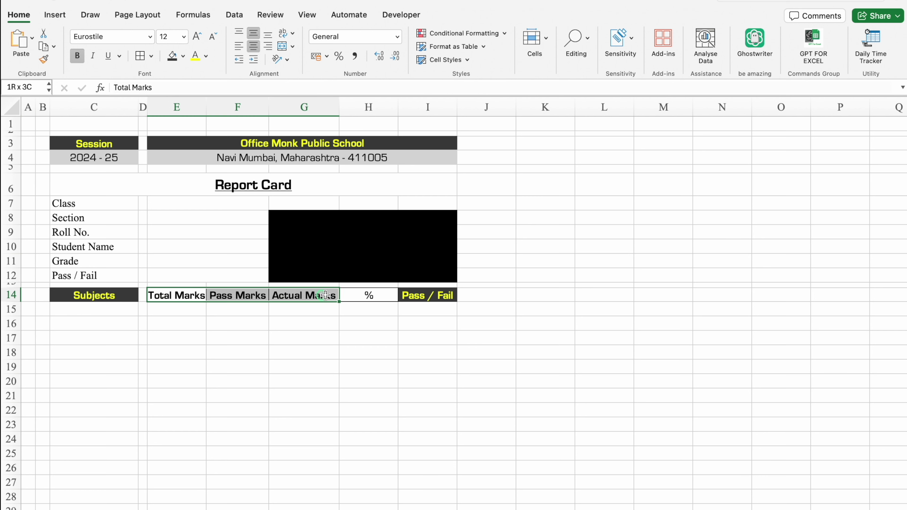
{"action": "left_click", "coordinate": [183, 57]}
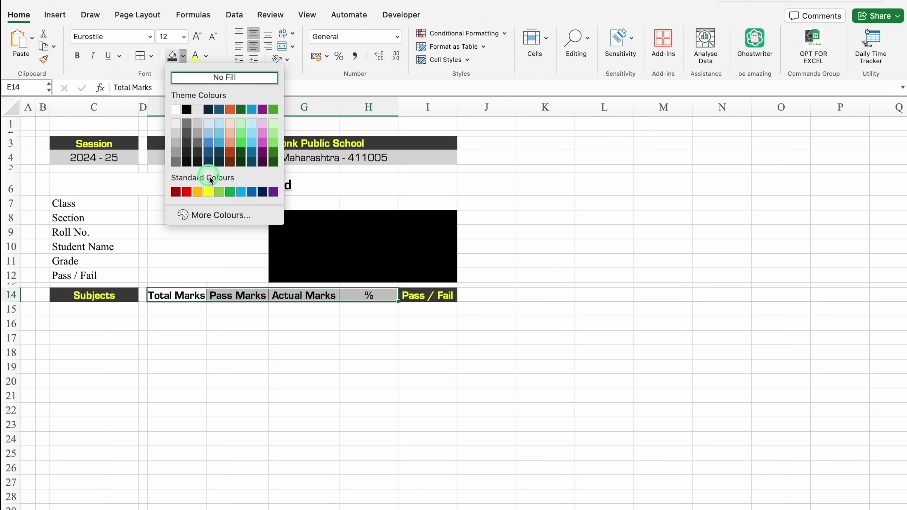
{"action": "left_click", "coordinate": [209, 192]}
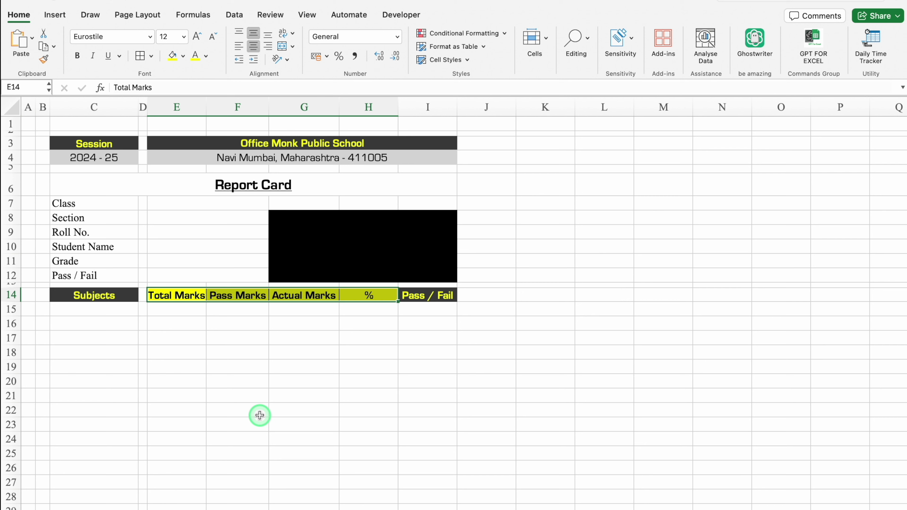
{"action": "left_click", "coordinate": [260, 416]}
{"action": "left_click", "coordinate": [13, 311]}
{"action": "left_click_drag", "start_coordinate": [17, 319], "coordinate": [17, 308]}
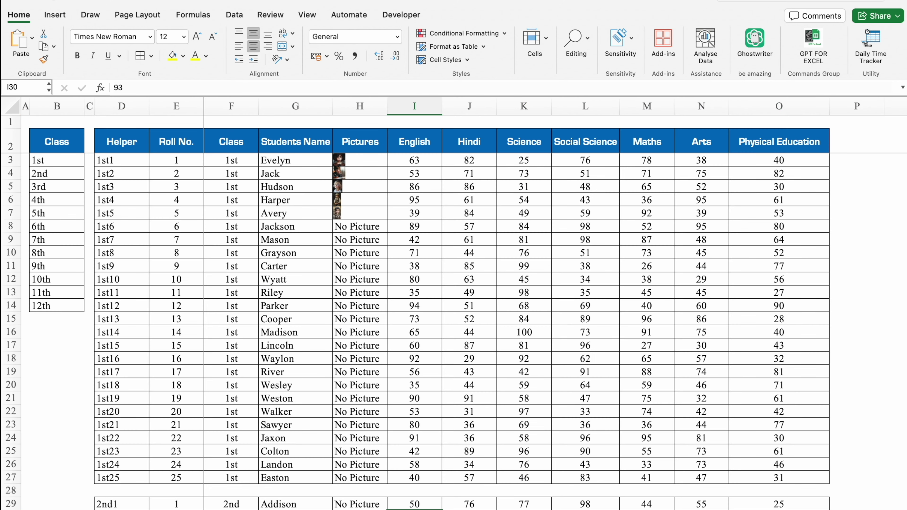
{"action": "left_click_drag", "start_coordinate": [415, 142], "coordinate": [749, 145]}
{"action": "key", "text": "cmd+c"}
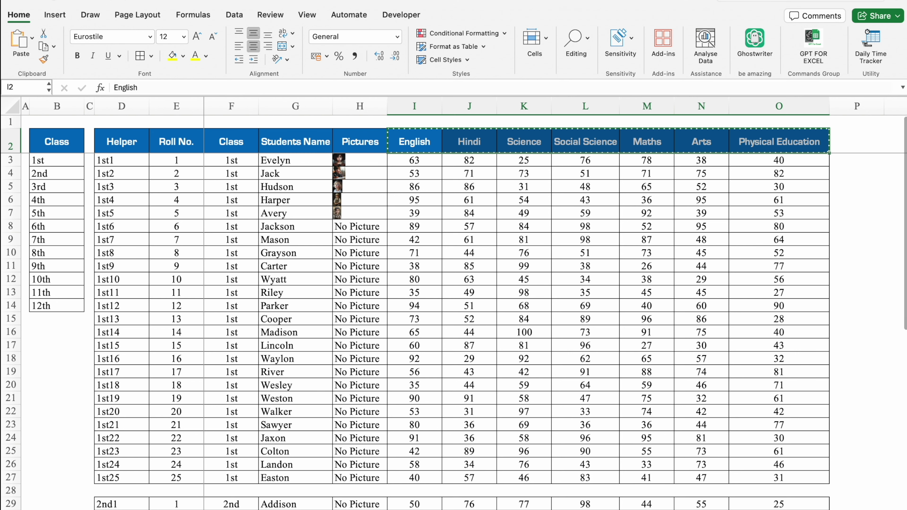
Step: Paste the seven subjects into C16:C22 as transposed values, English through Physical Education
{"action": "key", "text": "ctrl+Page_Down"}
{"action": "left_click", "coordinate": [96, 315]}
{"action": "right_click", "coordinate": [97, 316]}
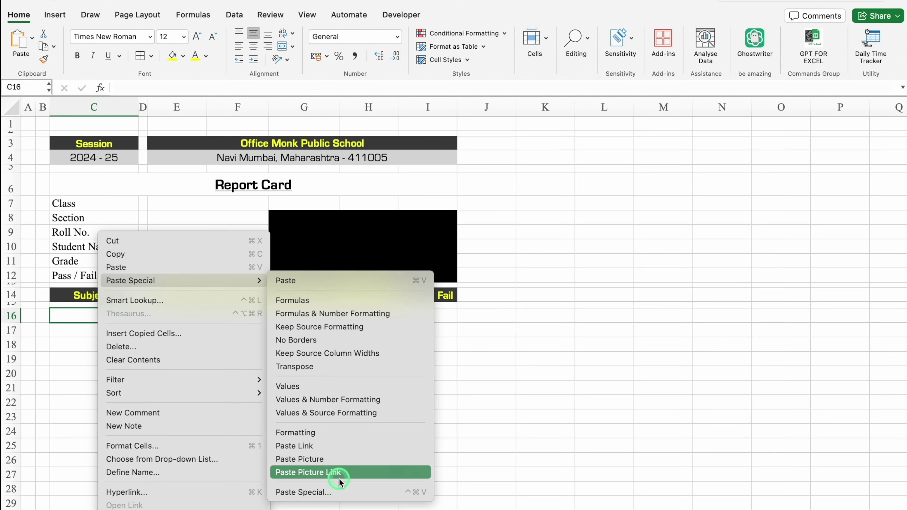
{"action": "left_click", "coordinate": [342, 491]}
{"action": "left_click_drag", "start_coordinate": [381, 304], "coordinate": [389, 182]}
{"action": "left_click", "coordinate": [253, 249]}
{"action": "left_click", "coordinate": [345, 386]}
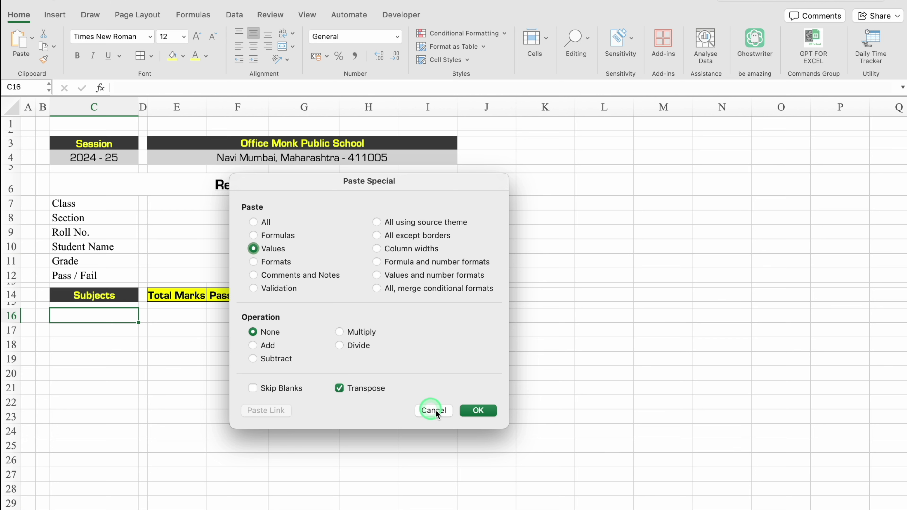
{"action": "left_click", "coordinate": [474, 412]}
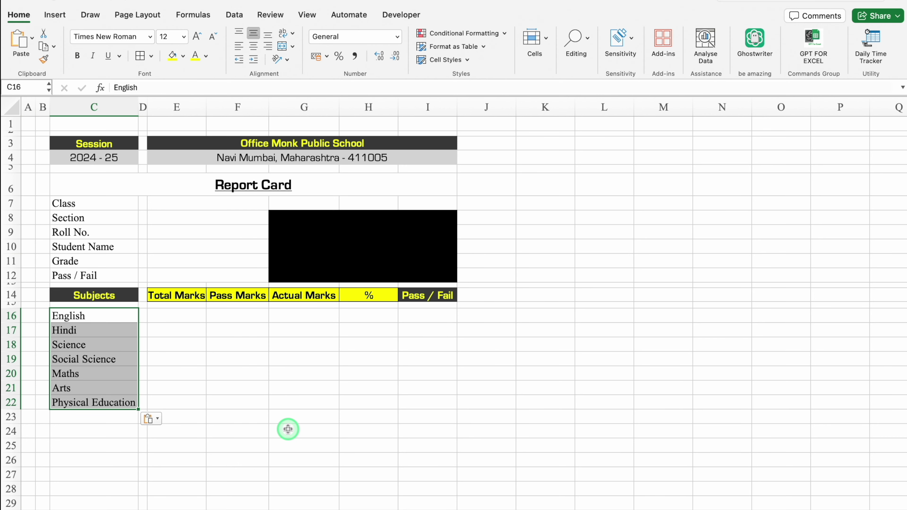
Step: Add borders to the subject cells C16:C22 and marks area E16:I22, and shrink row 23
{"action": "left_click", "coordinate": [140, 56]}
{"action": "left_click_drag", "start_coordinate": [177, 316], "coordinate": [447, 400]}
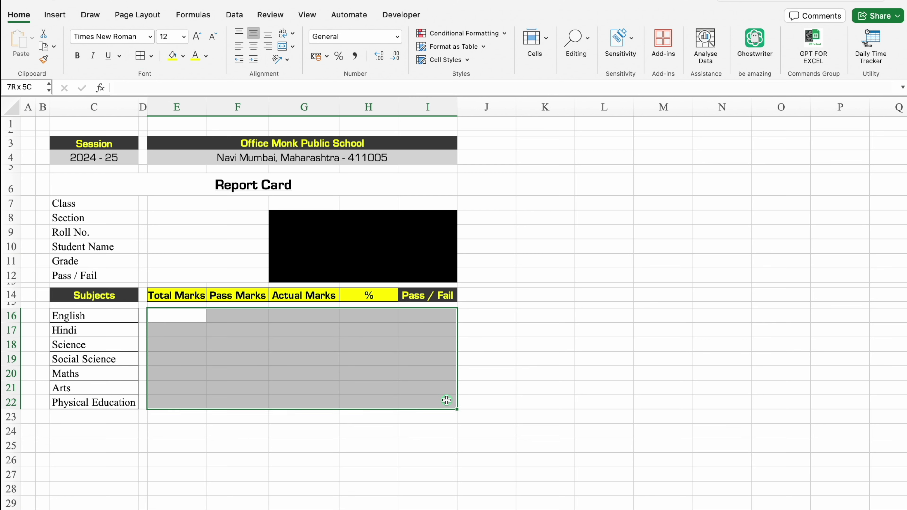
{"action": "left_click", "coordinate": [141, 56]}
{"action": "left_click", "coordinate": [486, 304]}
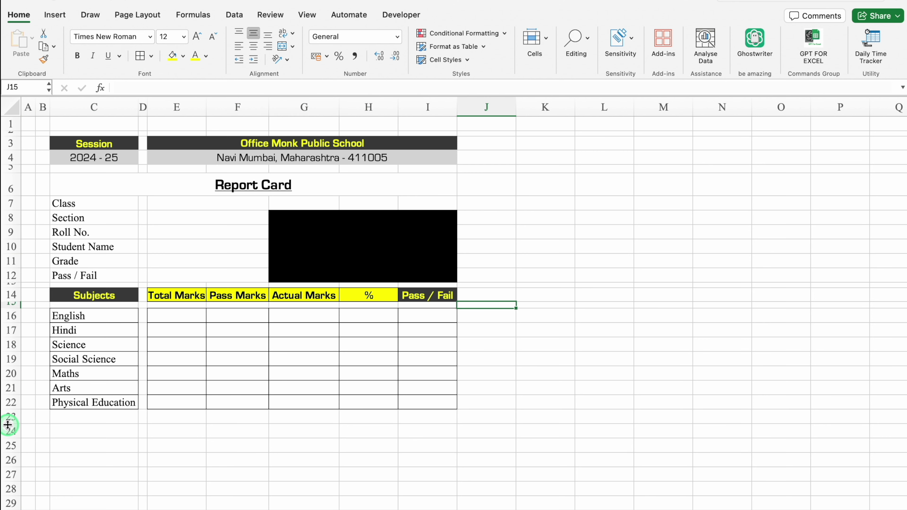
{"action": "left_click_drag", "start_coordinate": [12, 422], "coordinate": [13, 415]}
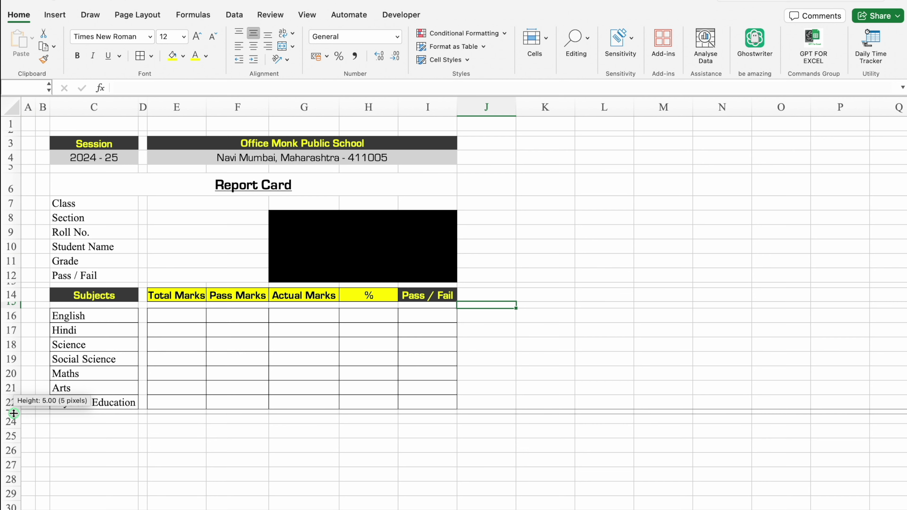
Step: Create a blue Total row in C24:I24 with white text and the label 'Total'
{"action": "left_click", "coordinate": [113, 423]}
{"action": "left_click", "coordinate": [182, 56]}
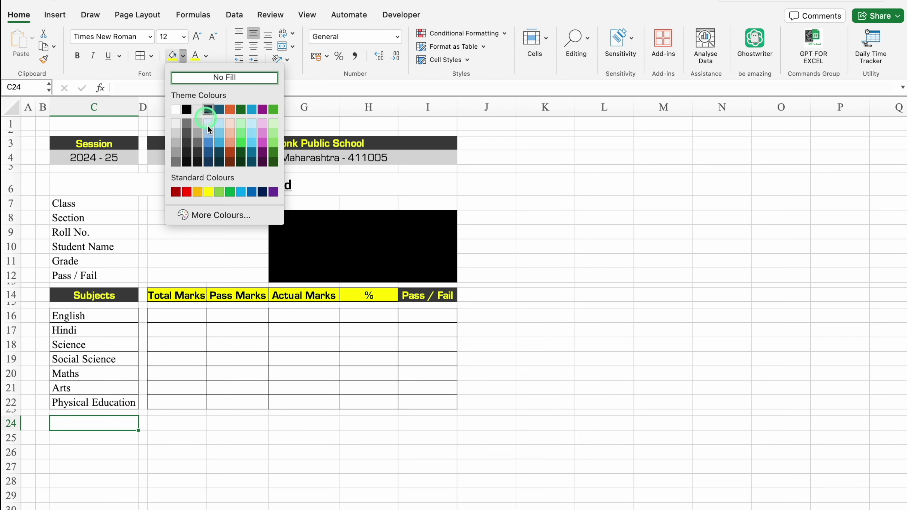
{"action": "left_click", "coordinate": [252, 191]}
{"action": "left_click", "coordinate": [206, 55]}
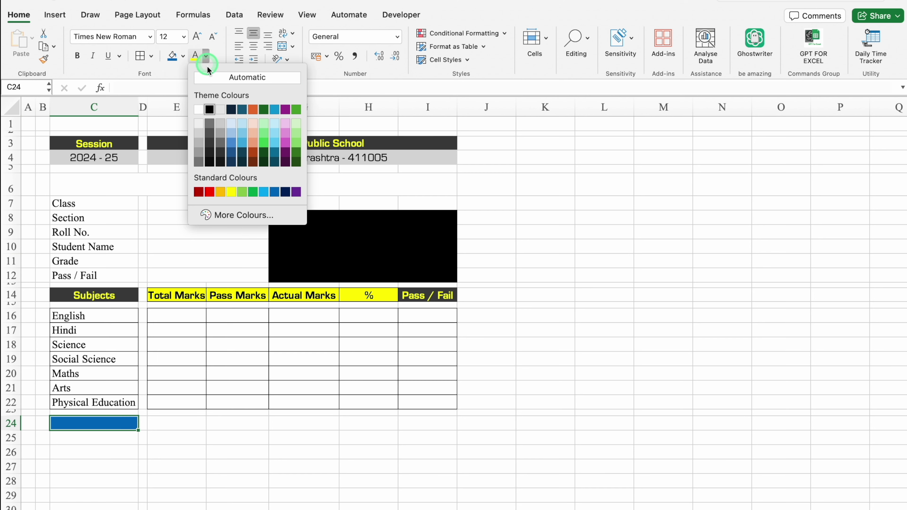
{"action": "left_click", "coordinate": [199, 110]}
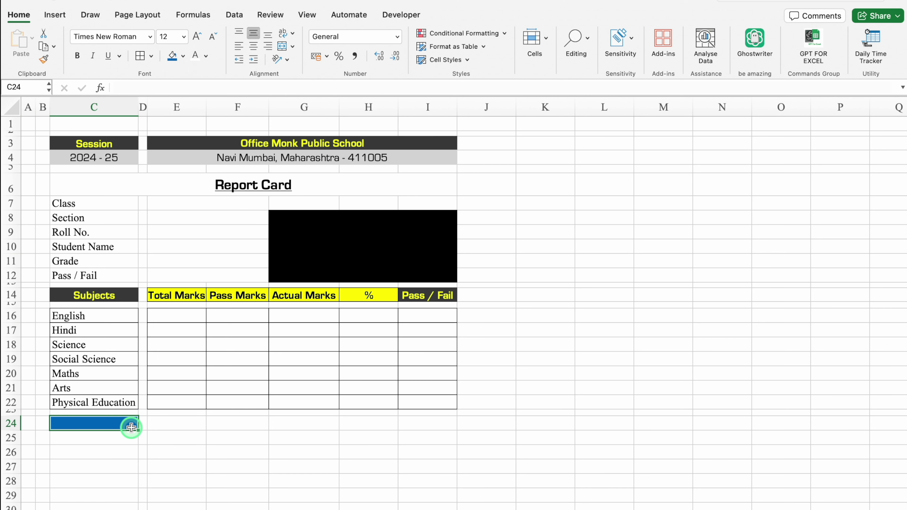
{"action": "key", "text": "super+c"}
{"action": "left_click_drag", "start_coordinate": [173, 427], "coordinate": [402, 427]}
{"action": "key", "text": "super+v"}
{"action": "left_click", "coordinate": [116, 424]}
{"action": "type", "text": "otal"}
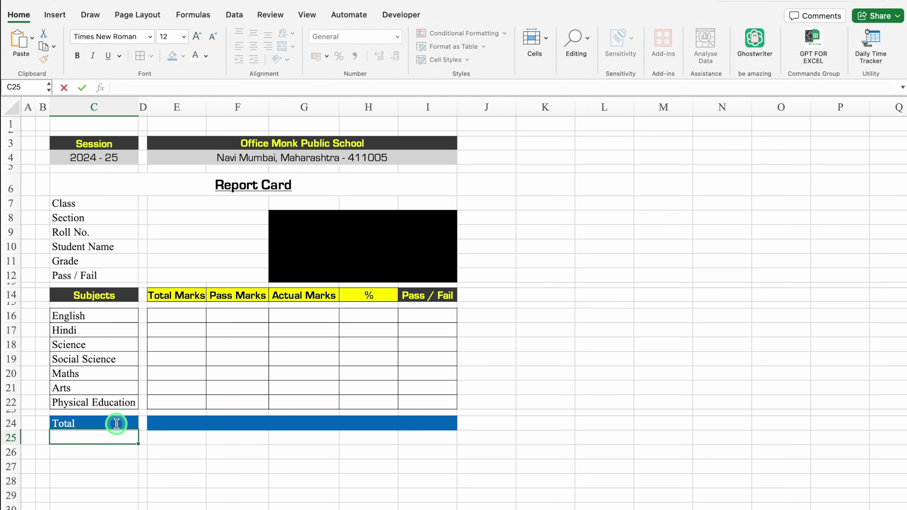
{"action": "key", "text": "Return"}
Step: Shrink row 25 to a thin spacer and make row 26 taller
{"action": "left_click_drag", "start_coordinate": [12, 446], "coordinate": [11, 433]}
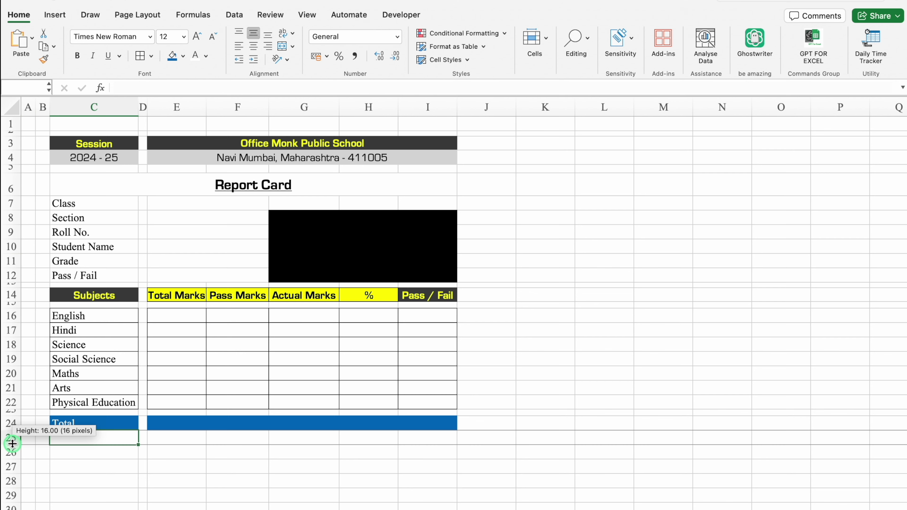
{"action": "left_click_drag", "start_coordinate": [11, 450], "coordinate": [13, 464]}
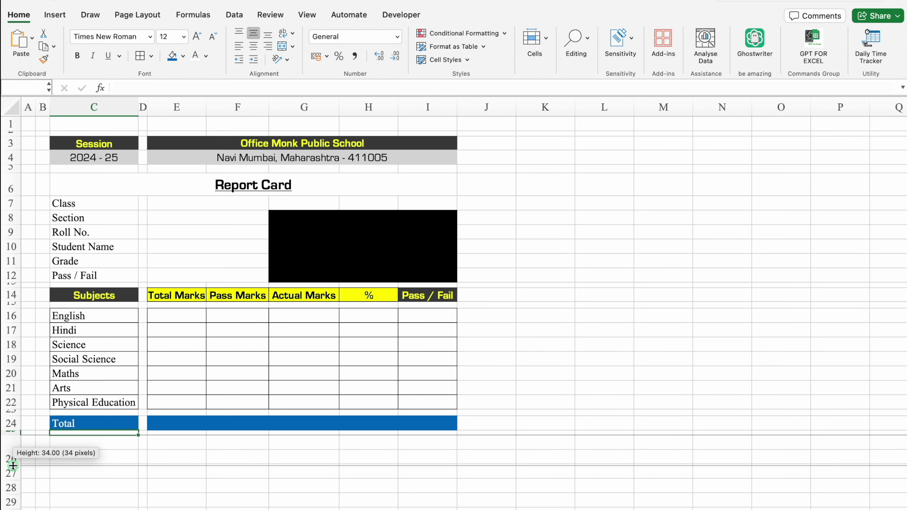
{"action": "left_click_drag", "start_coordinate": [12, 463], "coordinate": [11, 468]}
{"action": "left_click", "coordinate": [105, 451]}
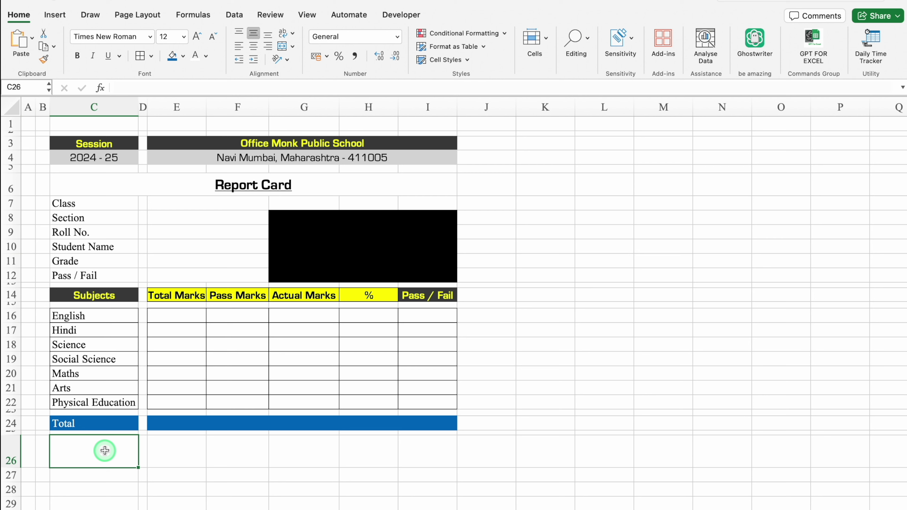
Step: Label C26 'Teacher's Remarks' with a yellow fill
{"action": "type", "text": "Teacher's Remarks"}
{"action": "key", "text": "Return"}
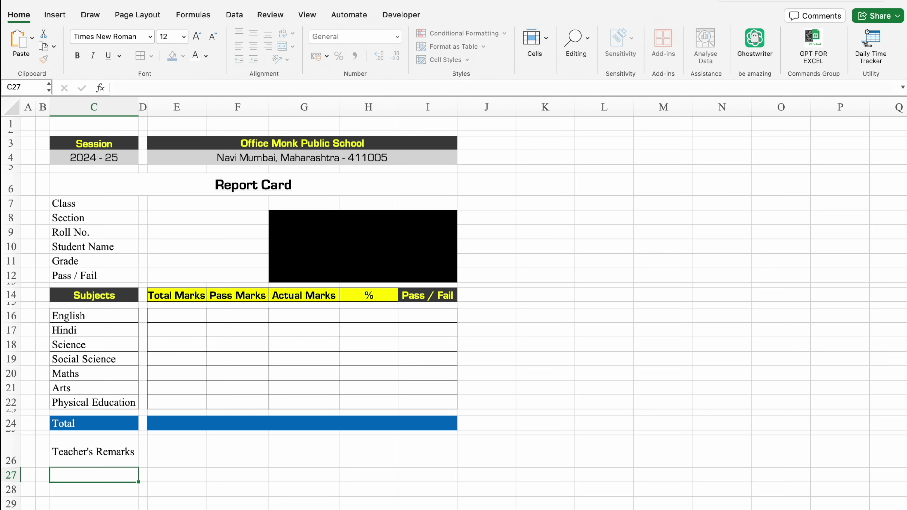
{"action": "left_click", "coordinate": [123, 453]}
{"action": "left_click", "coordinate": [182, 56]}
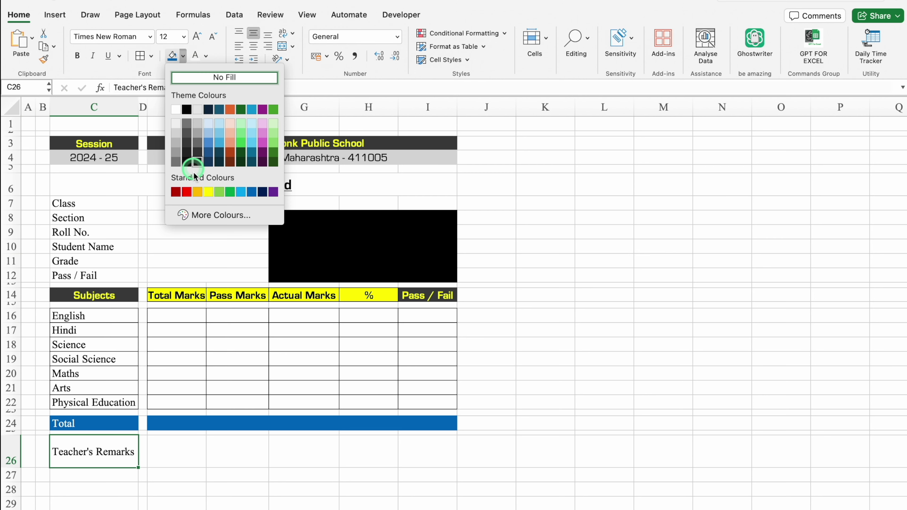
{"action": "left_click", "coordinate": [208, 192]}
Step: Merge E26:I26 into a remarks box with an outside border and light grey fill
{"action": "left_click_drag", "start_coordinate": [171, 453], "coordinate": [424, 461]}
{"action": "left_click", "coordinate": [150, 60]}
{"action": "left_click", "coordinate": [279, 53]}
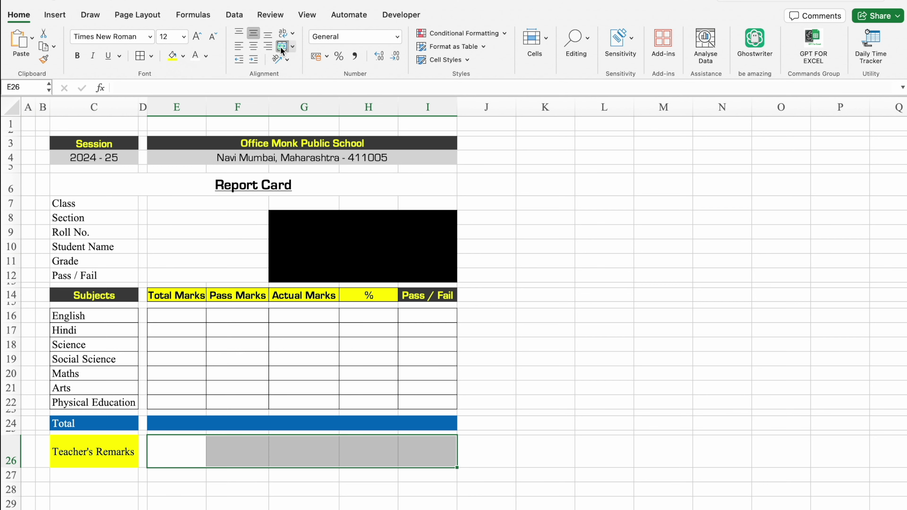
{"action": "left_click", "coordinate": [282, 50]}
{"action": "left_click", "coordinate": [101, 451]}
{"action": "left_click", "coordinate": [153, 57]}
{"action": "left_click", "coordinate": [220, 448]}
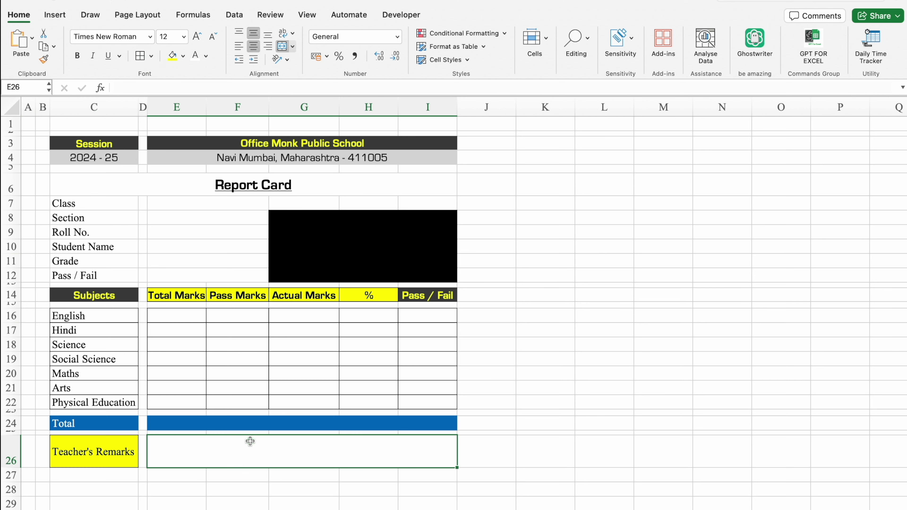
{"action": "left_click", "coordinate": [183, 56]}
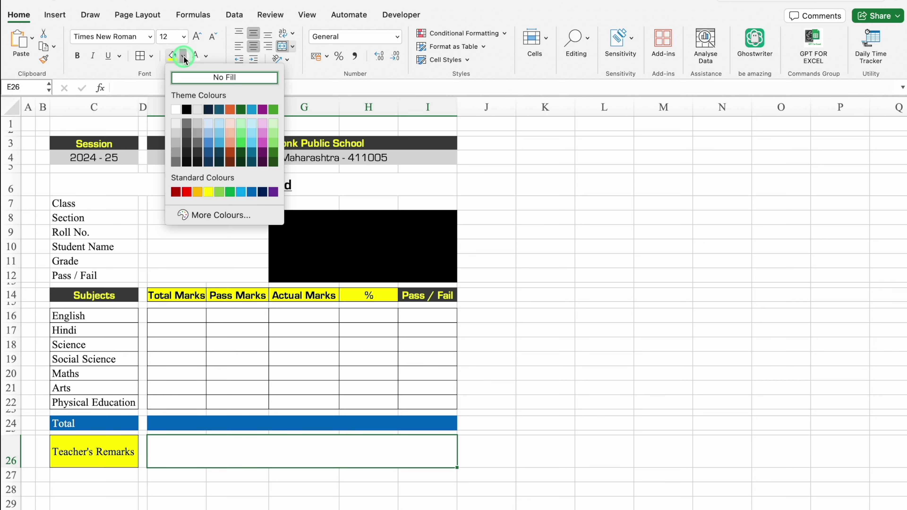
{"action": "left_click", "coordinate": [176, 135]}
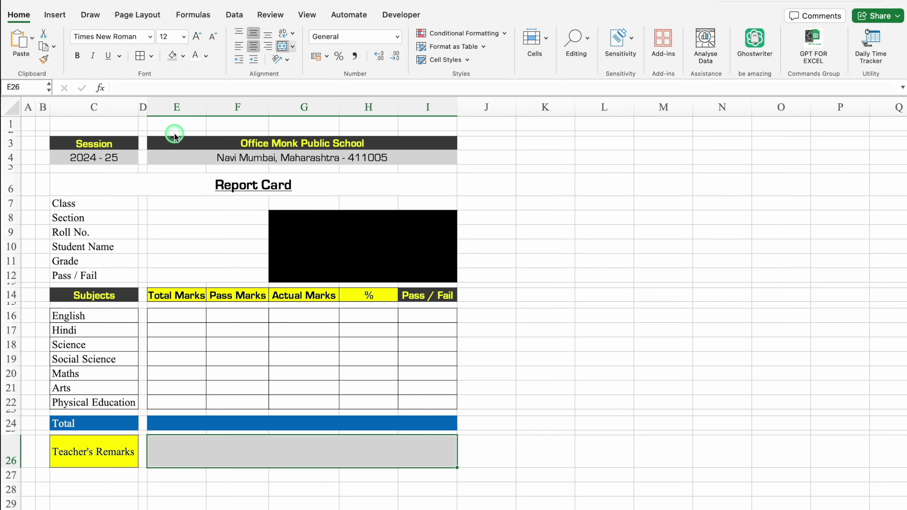
Step: Shrink row 27 to a thin spacer below the remarks box
{"action": "left_click", "coordinate": [112, 476]}
{"action": "key", "text": "Down"}
{"action": "key", "text": "Down"}
{"action": "key", "text": "Down"}
{"action": "key", "text": "Down"}
{"action": "key", "text": "Down"}
{"action": "key", "text": "Down"}
{"action": "key", "text": "Down"}
{"action": "key", "text": "Down"}
{"action": "key", "text": "Up"}
{"action": "key", "text": "Up"}
{"action": "key", "text": "Up"}
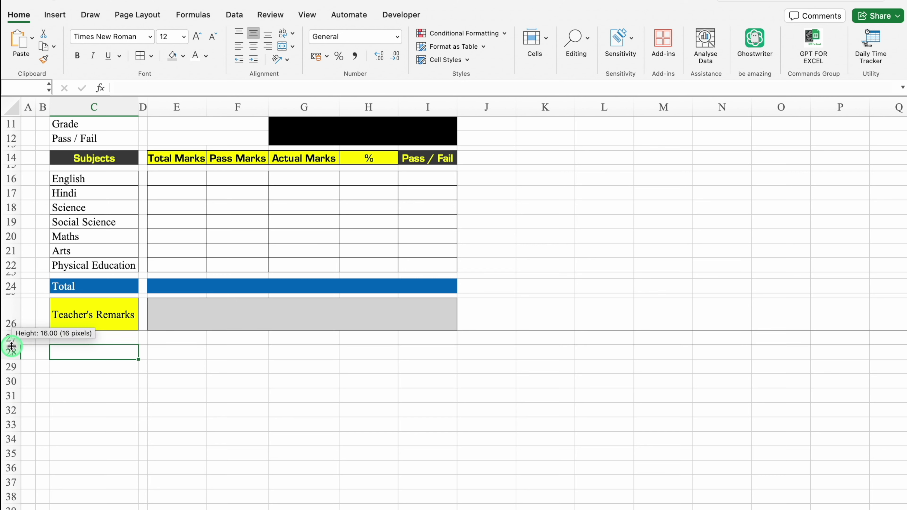
{"action": "left_click_drag", "start_coordinate": [12, 345], "coordinate": [12, 338]}
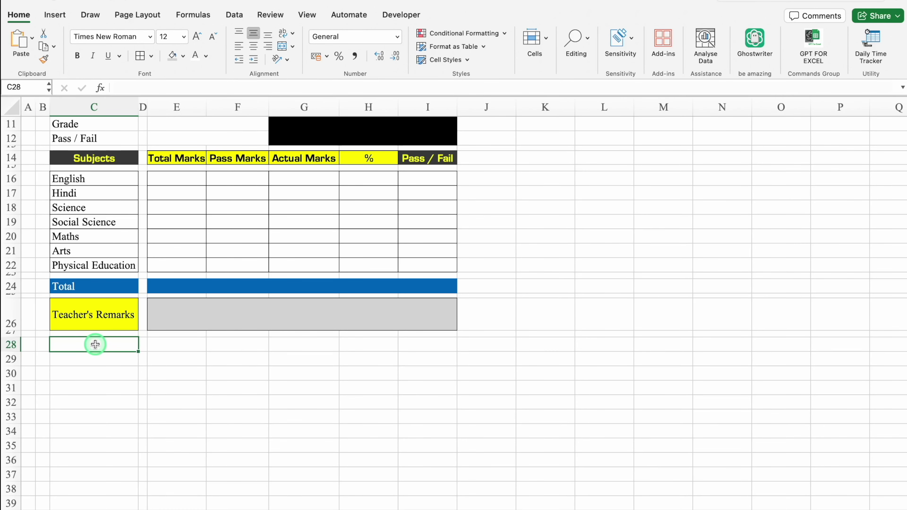
{"action": "left_click_drag", "start_coordinate": [71, 408], "coordinate": [483, 483]}
Step: Copy the Grading Scale box from the finished card into C28:I33 of the template
{"action": "key", "text": "ctrl+c"}
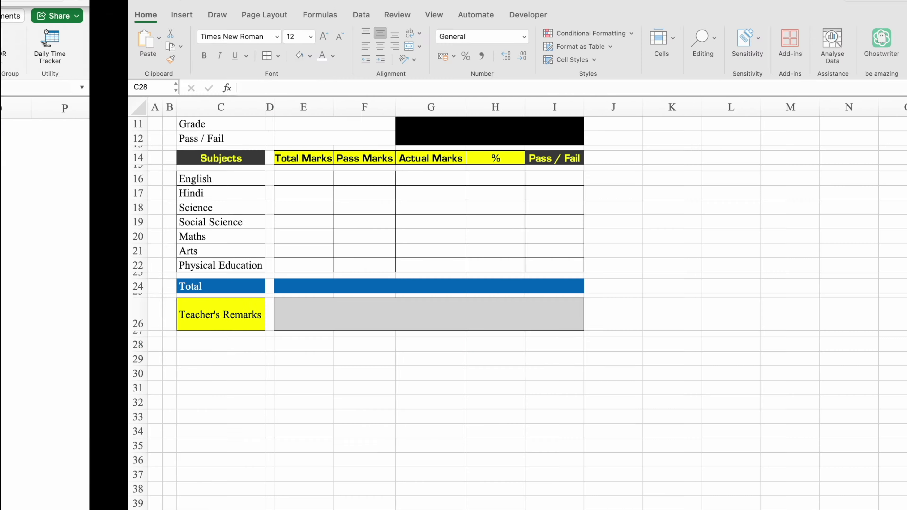
{"action": "left_click", "coordinate": [96, 344]}
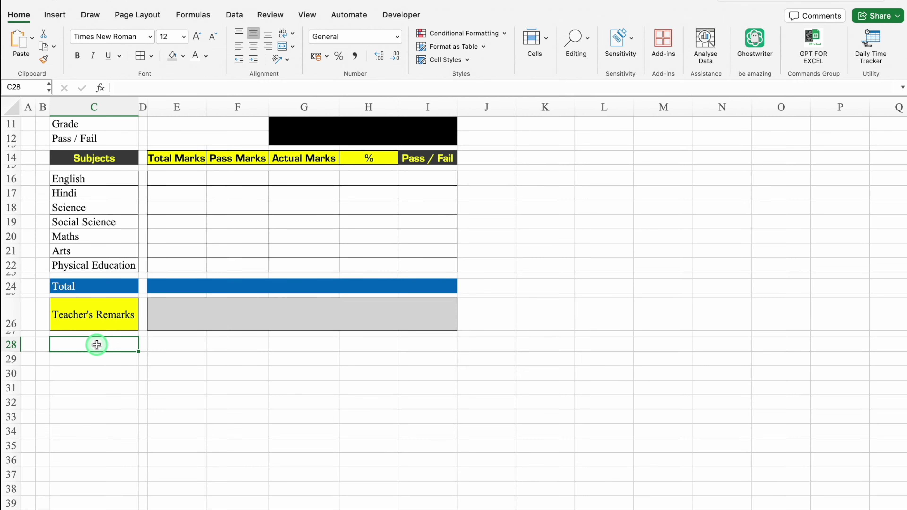
{"action": "key", "text": "ctrl+v"}
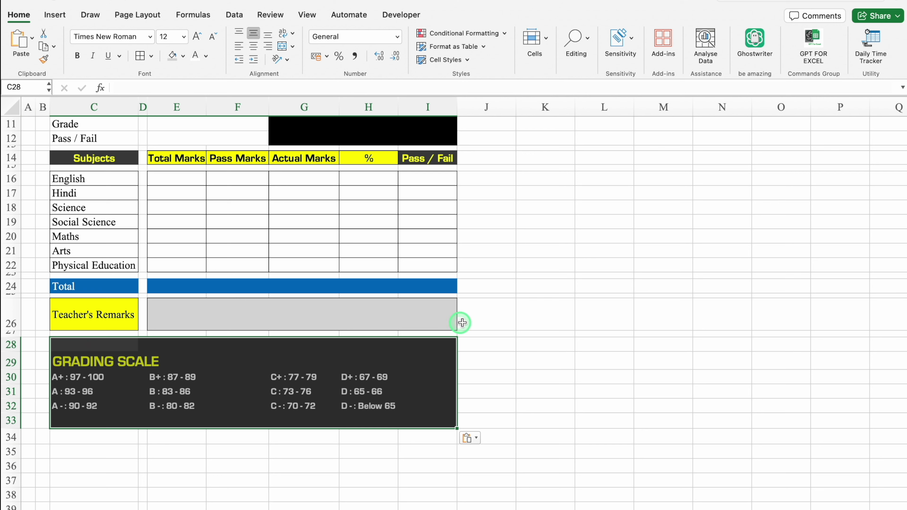
Step: Narrow column J to a sliver at the card's right edge
{"action": "left_click", "coordinate": [488, 320]}
{"action": "left_click_drag", "start_coordinate": [516, 107], "coordinate": [464, 114]}
{"action": "scroll", "coordinate": [867, 136], "scroll_direction": "up", "scroll_amount": 5}
{"action": "scroll", "coordinate": [867, 136], "scroll_direction": "up", "scroll_amount": 1}
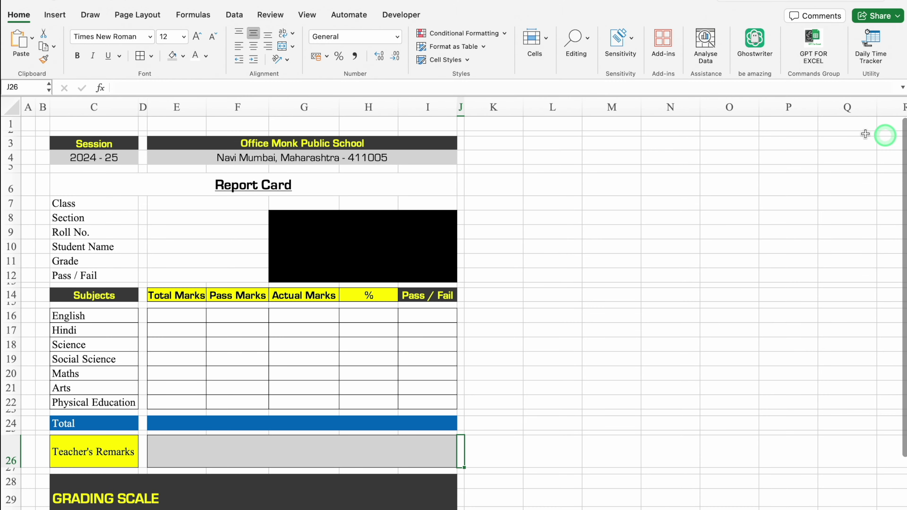
{"action": "left_click_drag", "start_coordinate": [50, 106], "coordinate": [43, 107]}
{"action": "mouse_move", "coordinate": [40, 138]}
{"action": "left_mouse_down"}
{"action": "mouse_move", "coordinate": [246, 186]}
{"action": "mouse_move", "coordinate": [455, 486]}
{"action": "left_mouse_up"}
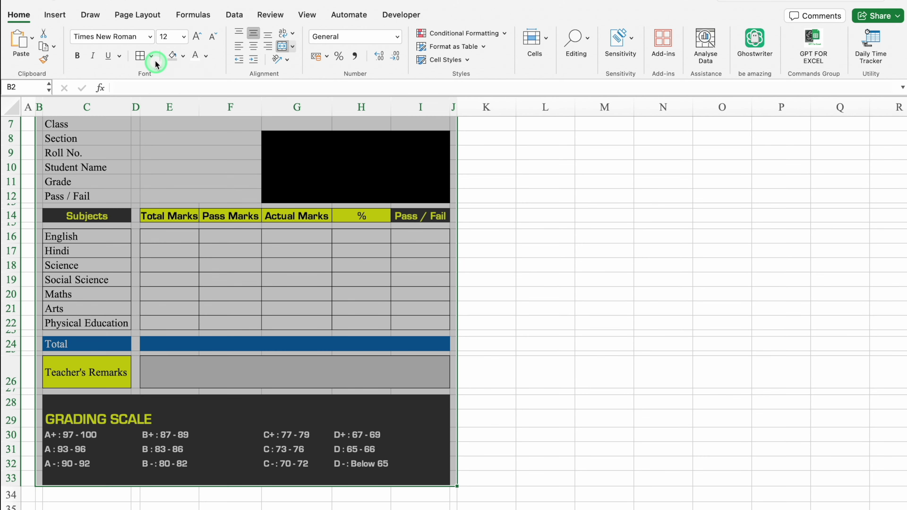
{"action": "left_click", "coordinate": [152, 56]}
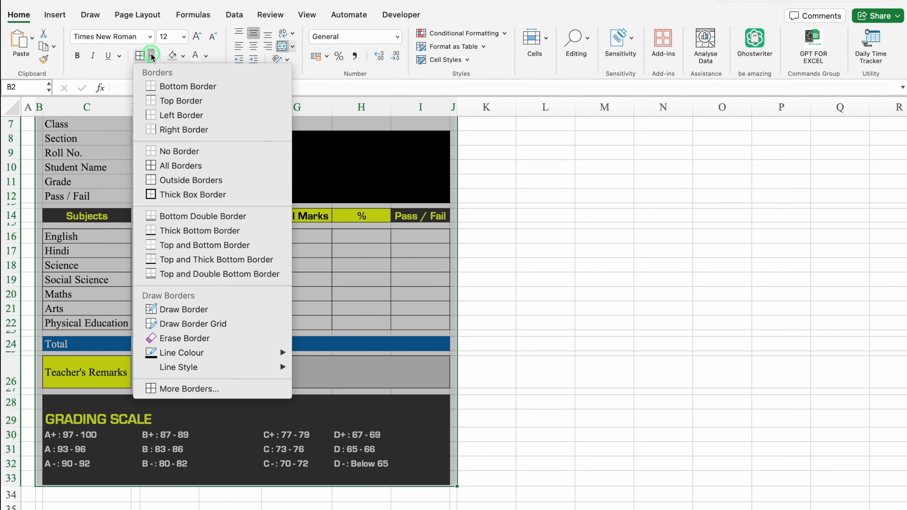
Step: Frame the report card with a thick box border and hide the sheet gridlines
{"action": "left_click", "coordinate": [222, 196]}
{"action": "left_click", "coordinate": [307, 15]}
{"action": "left_click", "coordinate": [334, 47]}
{"action": "left_click", "coordinate": [587, 217]}
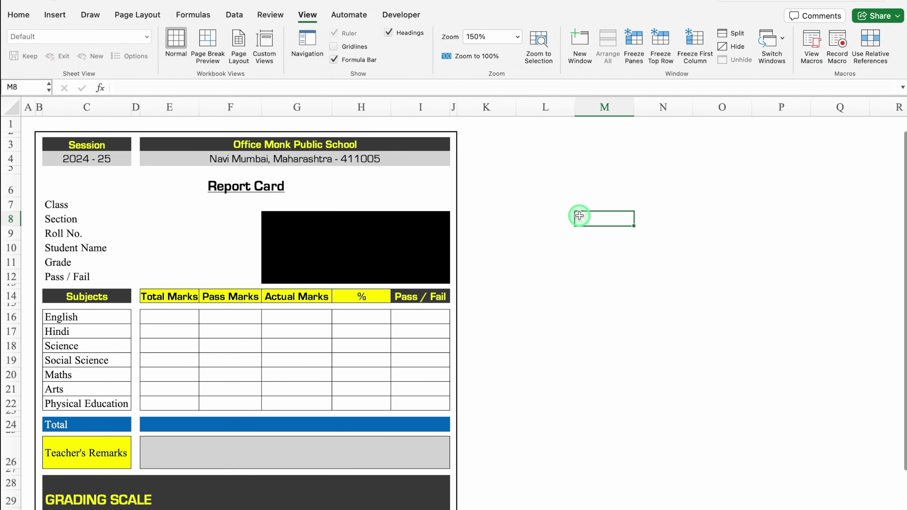
{"action": "scroll", "coordinate": [587, 217], "scroll_direction": "down", "scroll_amount": 3}
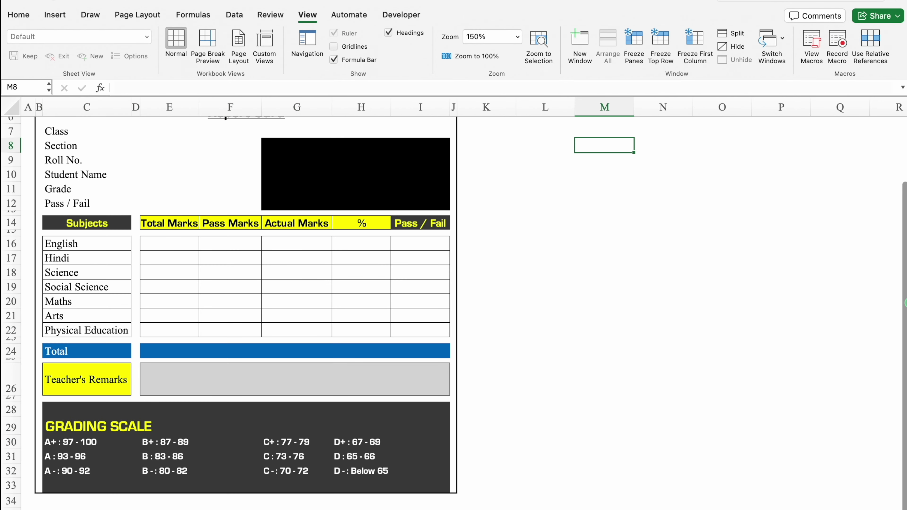
Step: Fill the grading scale block B28:J33 dark grey from edge to edge
{"action": "left_click", "coordinate": [40, 406]}
{"action": "left_click_drag", "start_coordinate": [40, 410], "coordinate": [44, 482]}
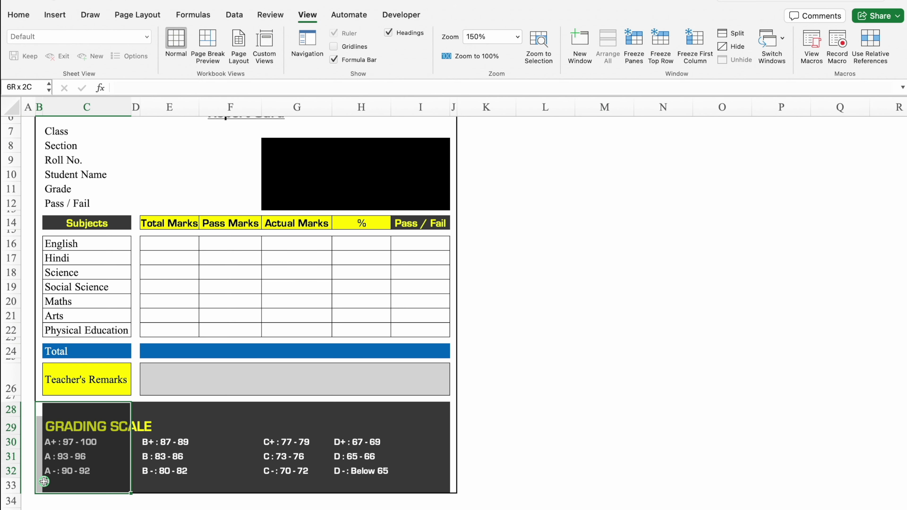
{"action": "left_click_drag", "start_coordinate": [76, 485], "coordinate": [453, 486]}
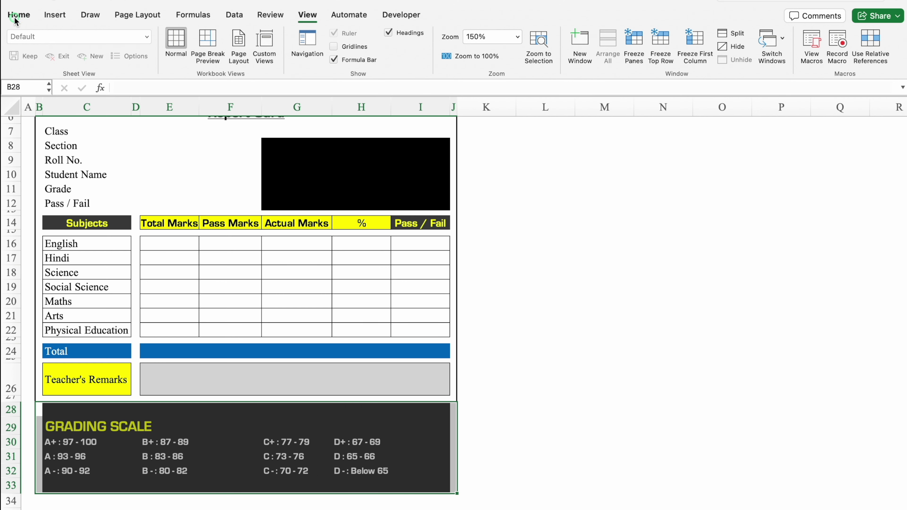
{"action": "left_click", "coordinate": [16, 16]}
{"action": "left_click", "coordinate": [182, 55]}
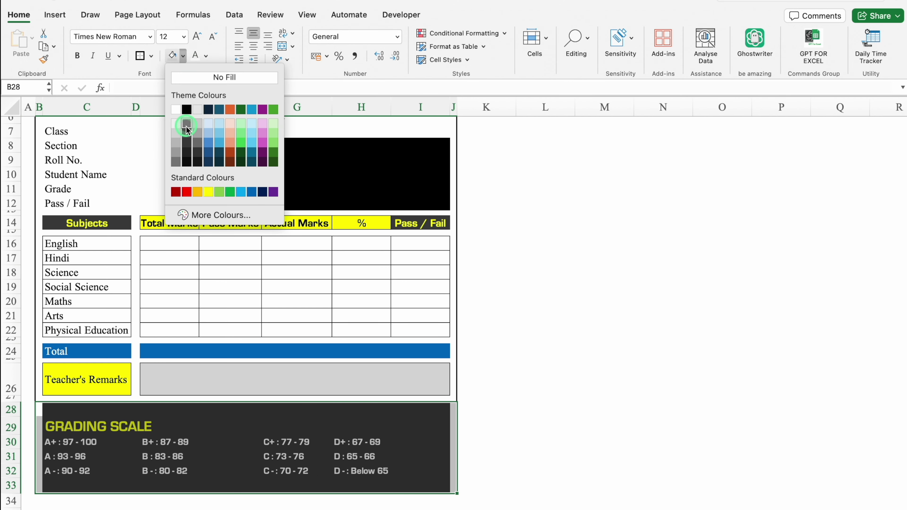
{"action": "left_click", "coordinate": [189, 143]}
{"action": "left_click", "coordinate": [555, 282]}
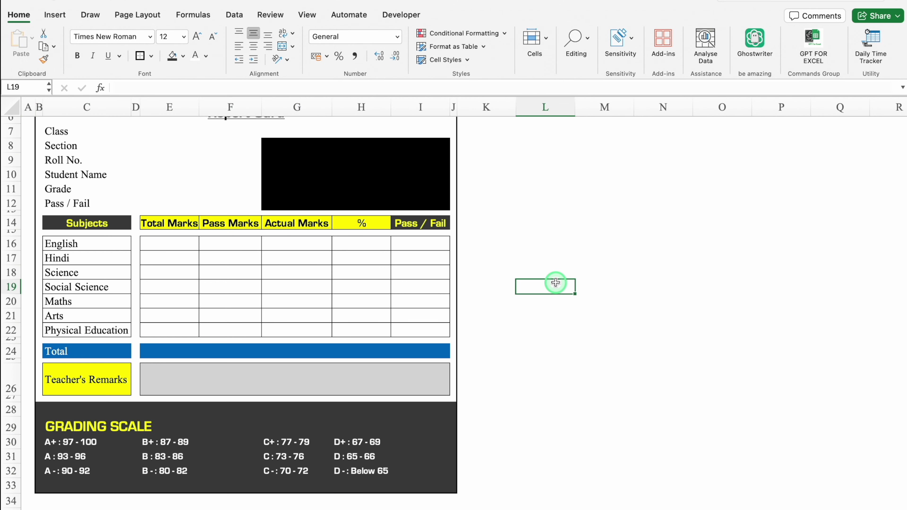
{"action": "scroll", "coordinate": [556, 283], "scroll_direction": "up", "scroll_amount": 3}
{"action": "scroll", "coordinate": [556, 282], "scroll_direction": "up", "scroll_amount": 2}
{"action": "left_click", "coordinate": [169, 317]}
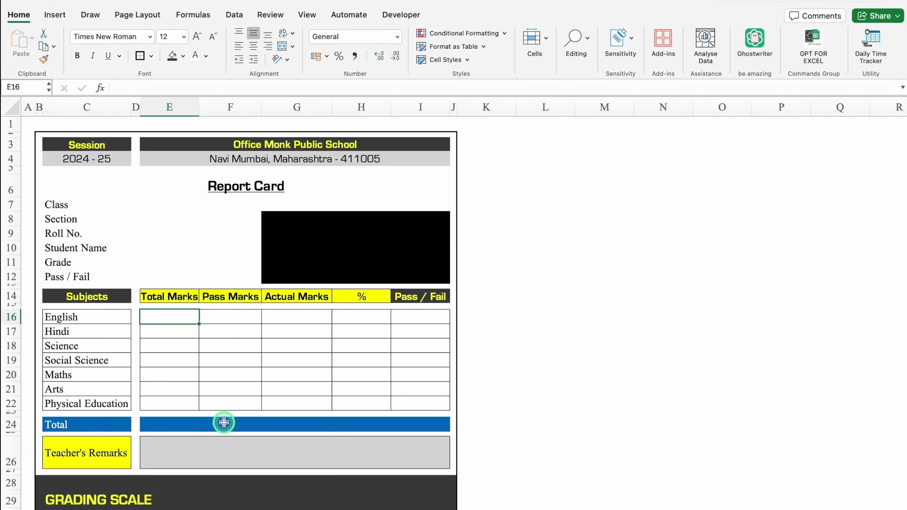
{"action": "type", "text": "100"}
Step: Enter 100 as English's total marks, centre the marks table, and fill 100 down to every subject
{"action": "key", "text": "Return"}
{"action": "mouse_move", "coordinate": [193, 317]}
{"action": "left_mouse_down"}
{"action": "mouse_move", "coordinate": [397, 367]}
{"action": "mouse_move", "coordinate": [397, 403]}
{"action": "left_mouse_up"}
{"action": "left_click", "coordinate": [254, 46]}
{"action": "left_click", "coordinate": [175, 317]}
{"action": "left_click_drag", "start_coordinate": [199, 324], "coordinate": [199, 406]}
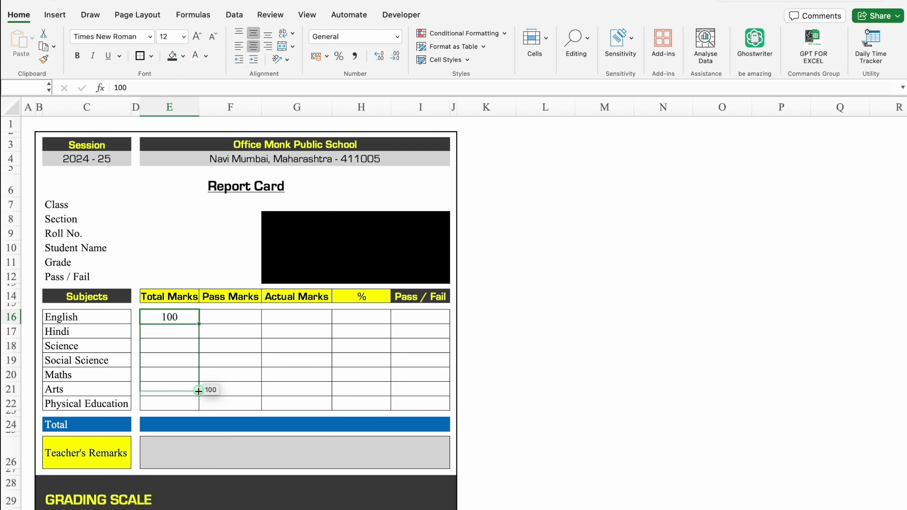
Step: Set English's pass marks to 45 in F16 and fill it down through Physical Education
{"action": "left_click", "coordinate": [243, 317]}
{"action": "type", "text": "45"}
{"action": "key", "text": "Return"}
{"action": "left_click", "coordinate": [243, 317]}
{"action": "left_click_drag", "start_coordinate": [262, 324], "coordinate": [261, 406]}
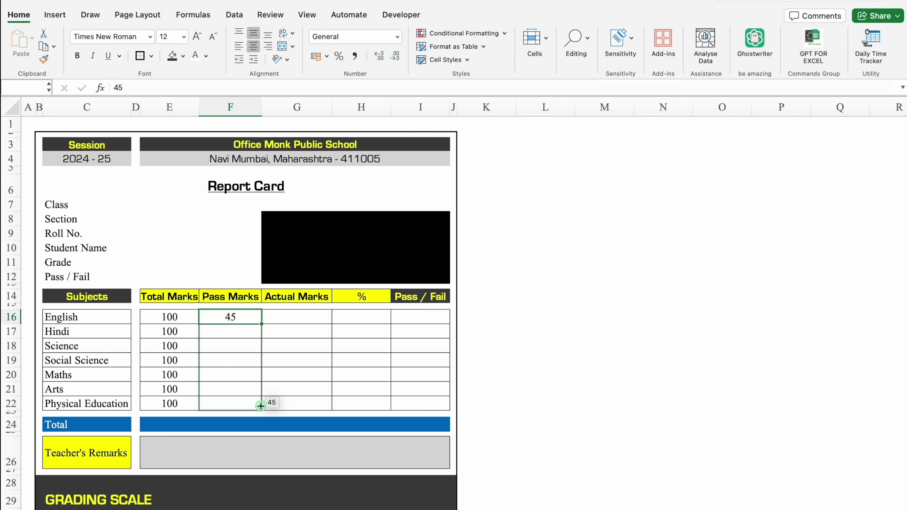
Step: Enter 45 as English's actual marks in G16
{"action": "left_click", "coordinate": [304, 324]}
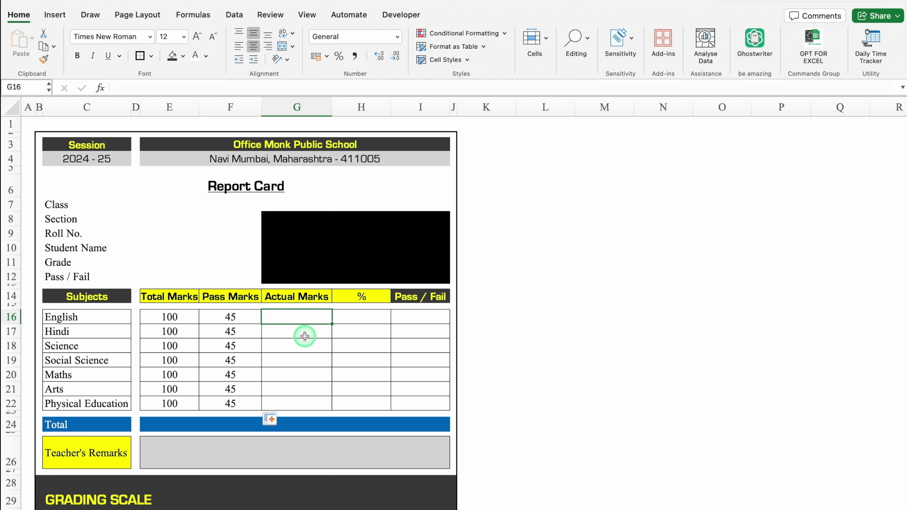
{"action": "type", "text": "45"}
{"action": "key", "text": "Return"}
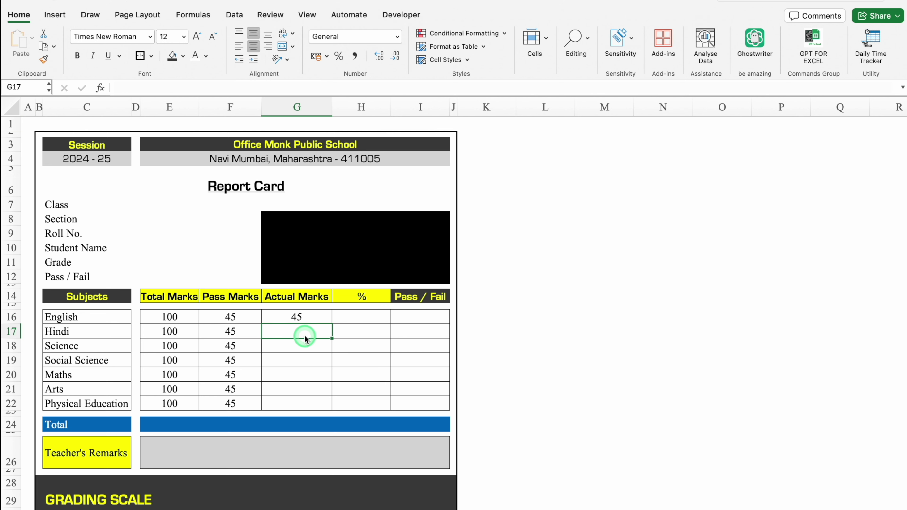
Step: Compute English's percentage as =G16/E16 in H16 and format the % column as Percent Style
{"action": "left_click", "coordinate": [373, 313]}
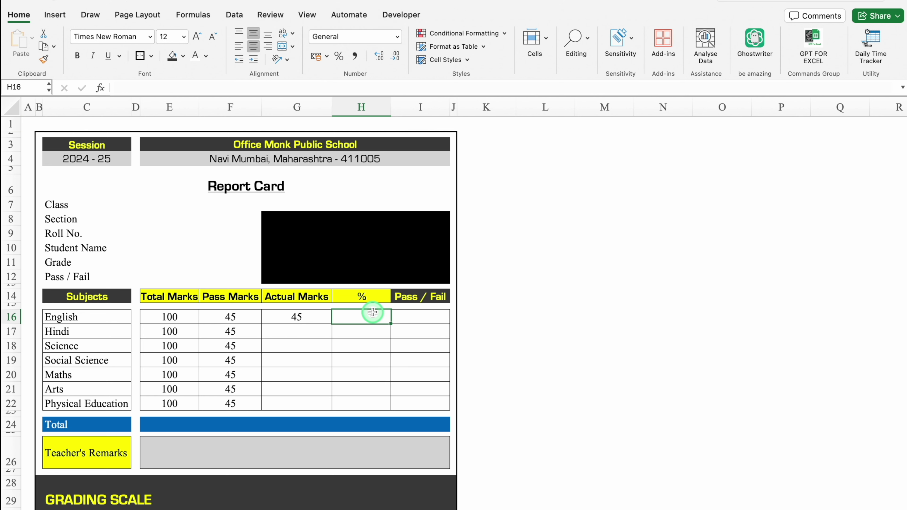
{"action": "type", "text": "="}
{"action": "left_click", "coordinate": [298, 317]}
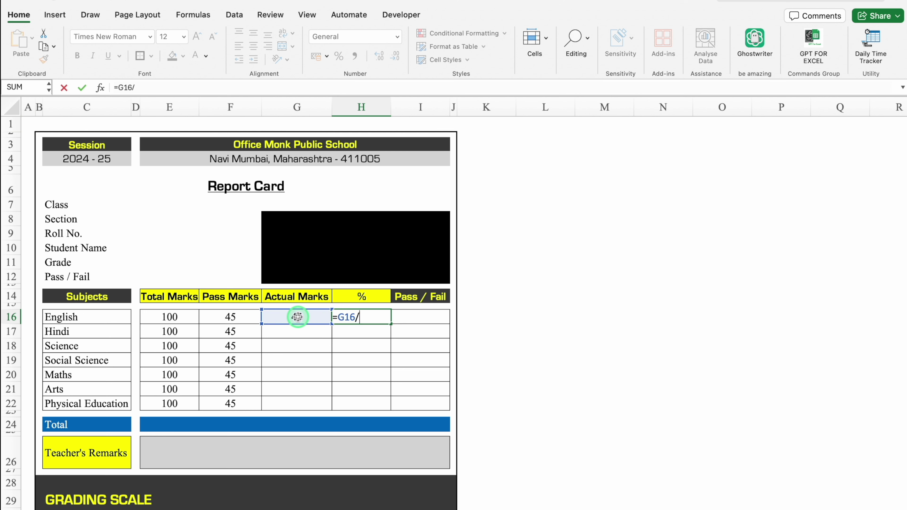
{"action": "left_click", "coordinate": [185, 313]}
{"action": "key", "text": "Return"}
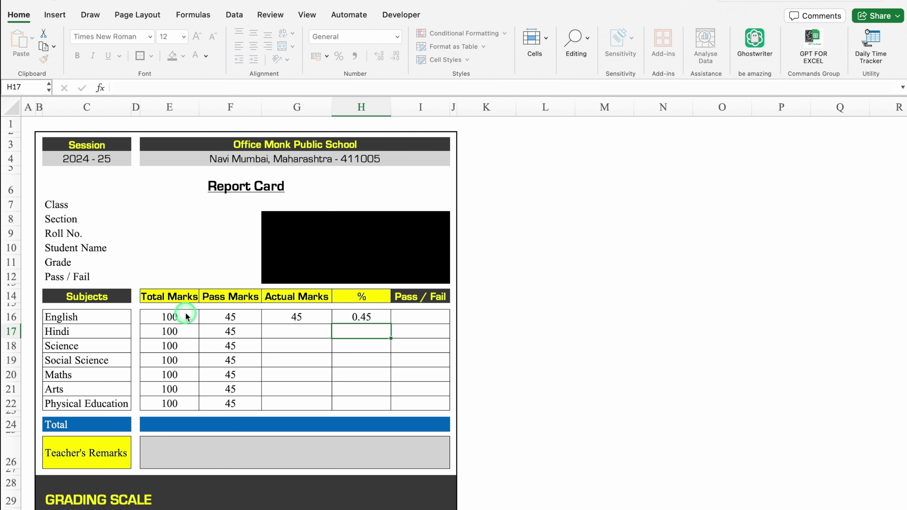
{"action": "left_click_drag", "start_coordinate": [361, 317], "coordinate": [355, 424]}
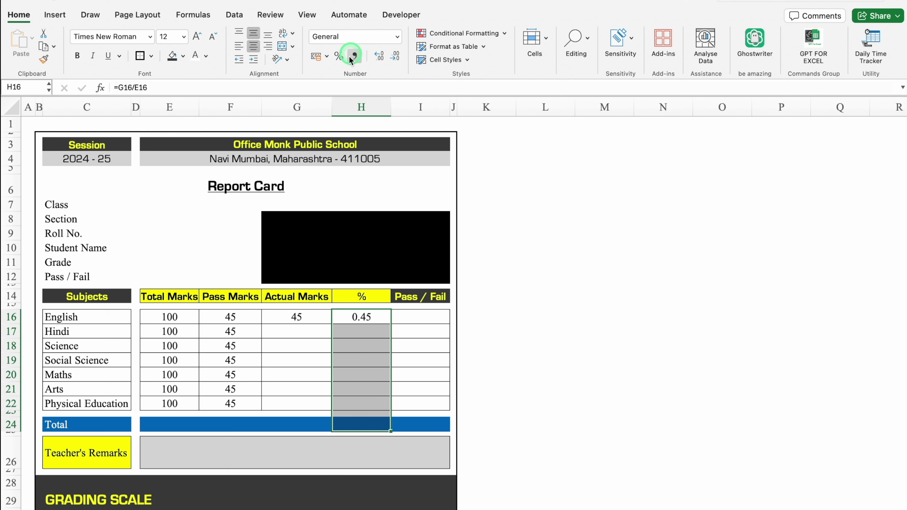
{"action": "left_click", "coordinate": [342, 56]}
{"action": "left_click", "coordinate": [509, 369]}
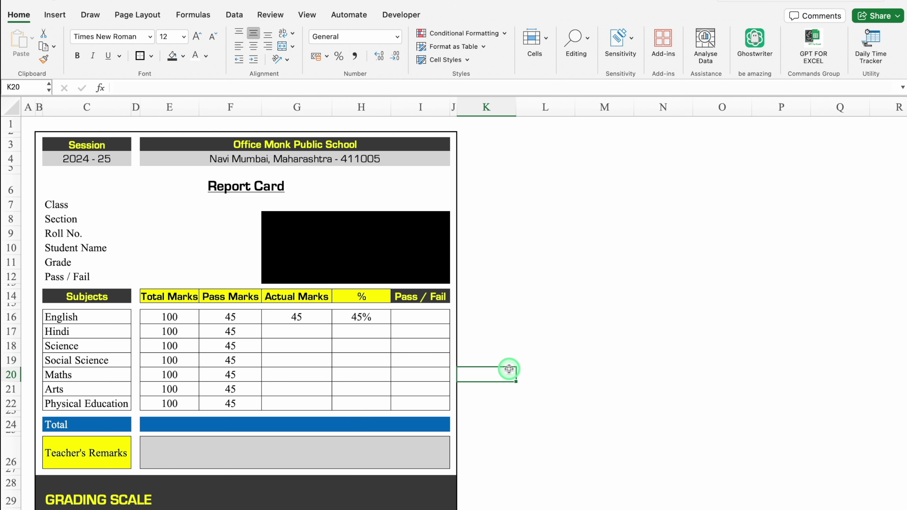
Step: Total the marks in E24 with =SUM(E16:E22), centred, showing 700
{"action": "left_click", "coordinate": [164, 424]}
{"action": "type", "text": "="}
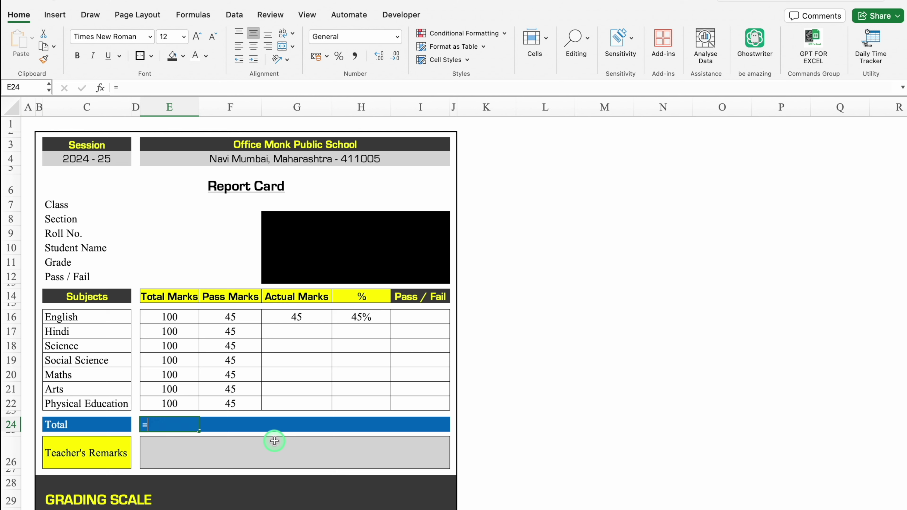
{"action": "type", "text": "sum"}
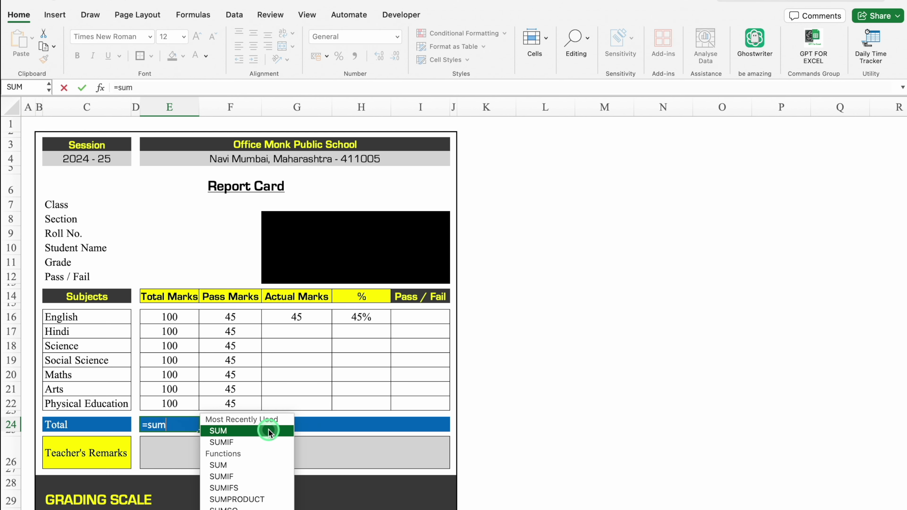
{"action": "double_click", "coordinate": [264, 431]}
{"action": "left_click", "coordinate": [179, 323]}
{"action": "left_click_drag", "start_coordinate": [178, 323], "coordinate": [183, 400]}
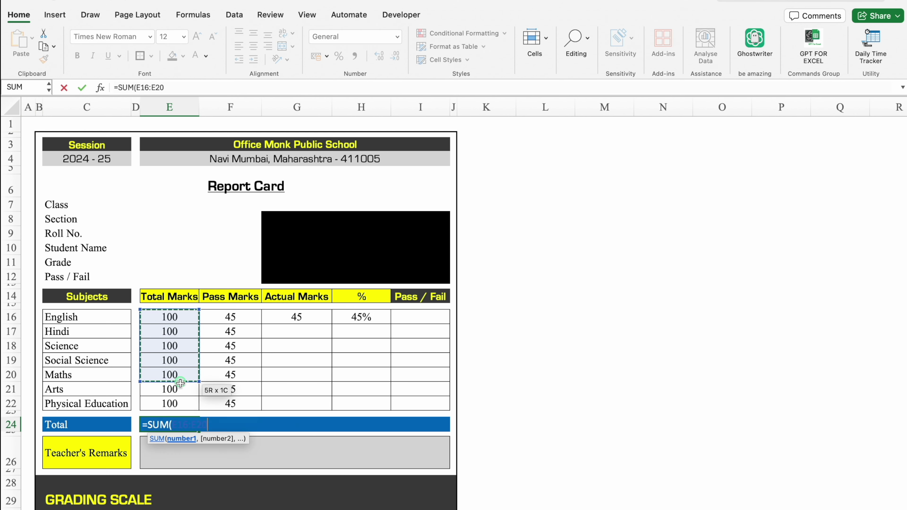
{"action": "type", "text": ")"}
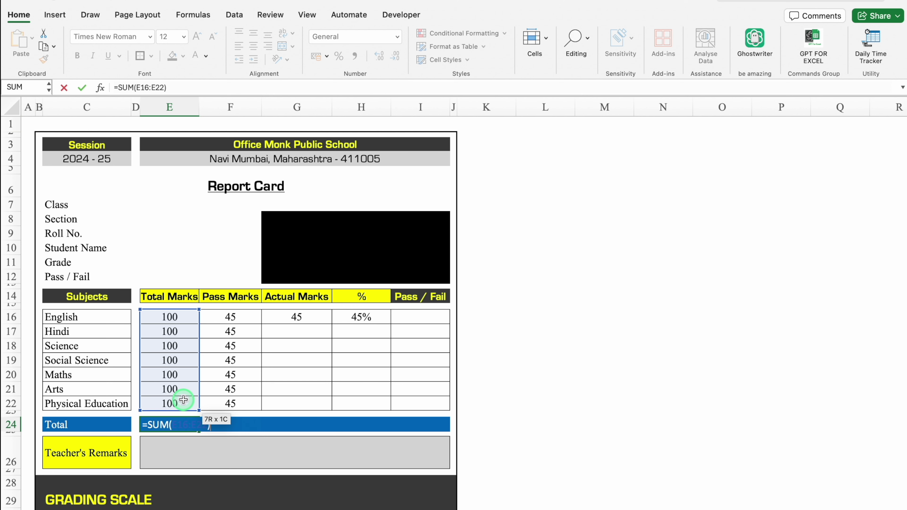
{"action": "key", "text": "Return"}
{"action": "left_click", "coordinate": [182, 425]}
{"action": "left_click", "coordinate": [254, 47]}
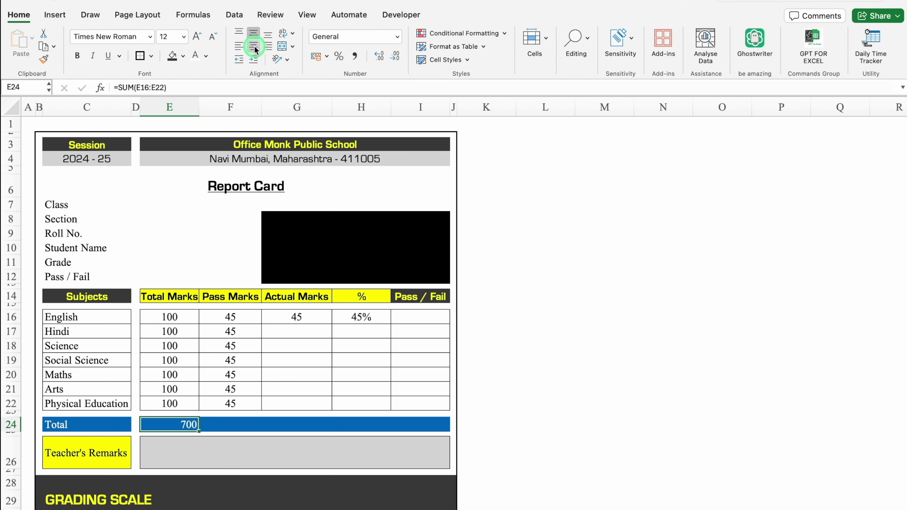
Step: Copy the SUM formula into the actual marks total G24
{"action": "left_click", "coordinate": [184, 427]}
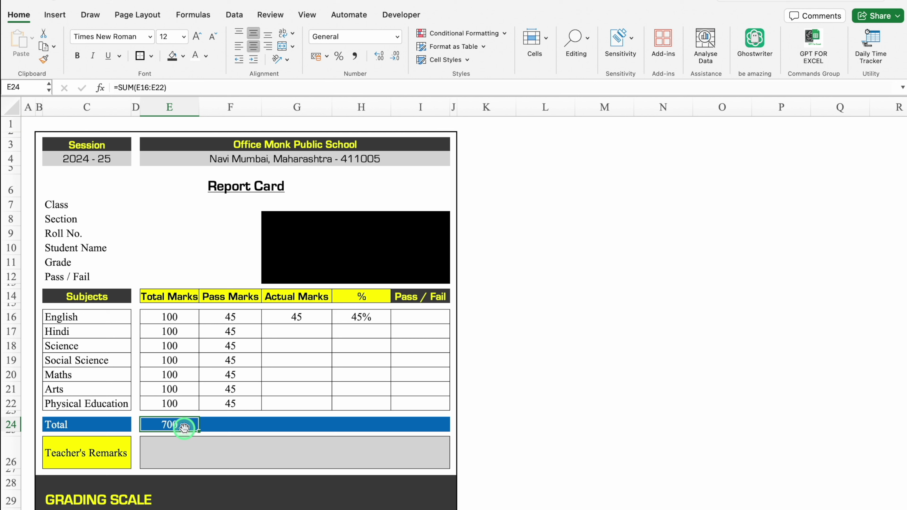
{"action": "key", "text": "ctrl+c"}
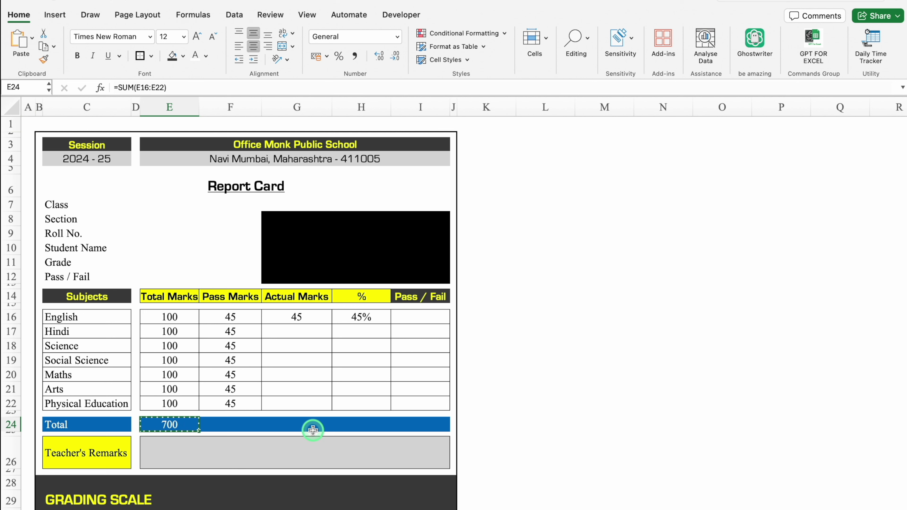
{"action": "left_click", "coordinate": [308, 424]}
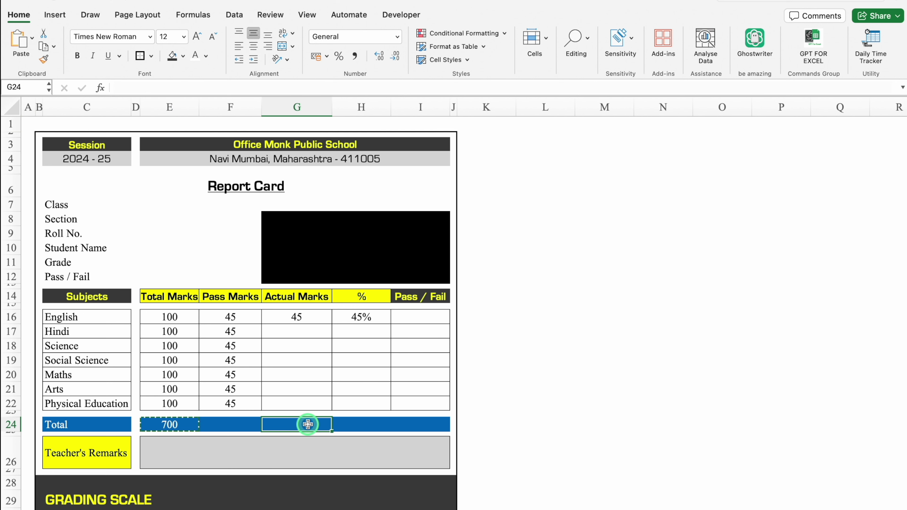
{"action": "key", "text": "ctrl+v"}
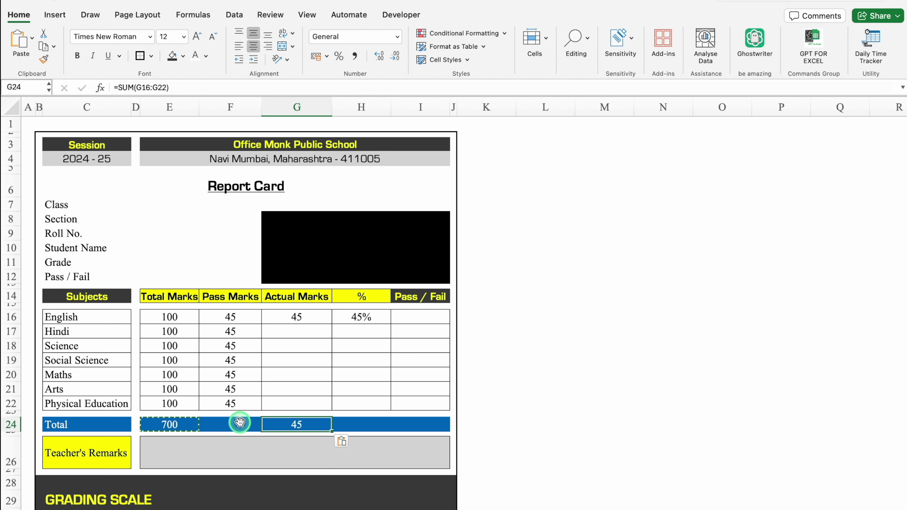
Step: Put a centred =AVERAGE(F16:F22) in the Pass Marks total F24
{"action": "left_click", "coordinate": [239, 422]}
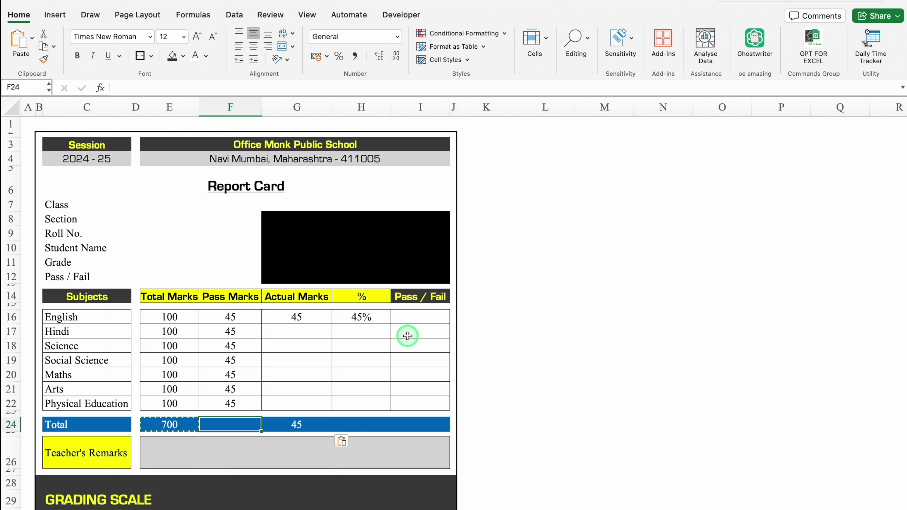
{"action": "type", "text": "=ave"}
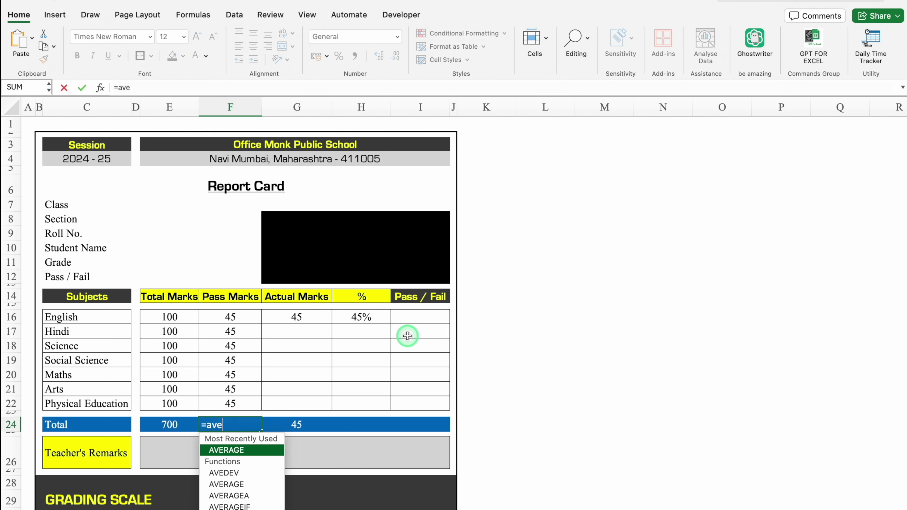
{"action": "type", "text": "rage"}
{"action": "double_click", "coordinate": [256, 440]}
{"action": "left_click_drag", "start_coordinate": [254, 317], "coordinate": [253, 400]}
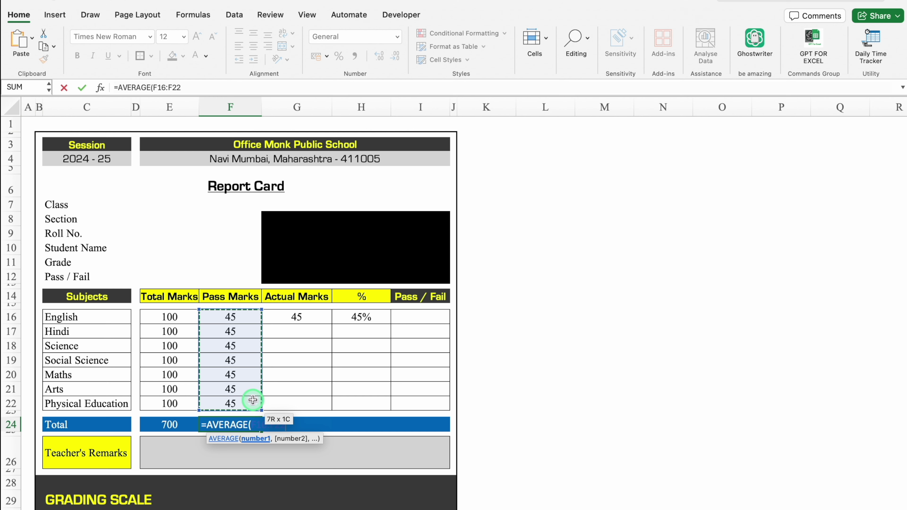
{"action": "type", "text": ")"}
{"action": "key", "text": "Return"}
{"action": "left_click", "coordinate": [245, 425]}
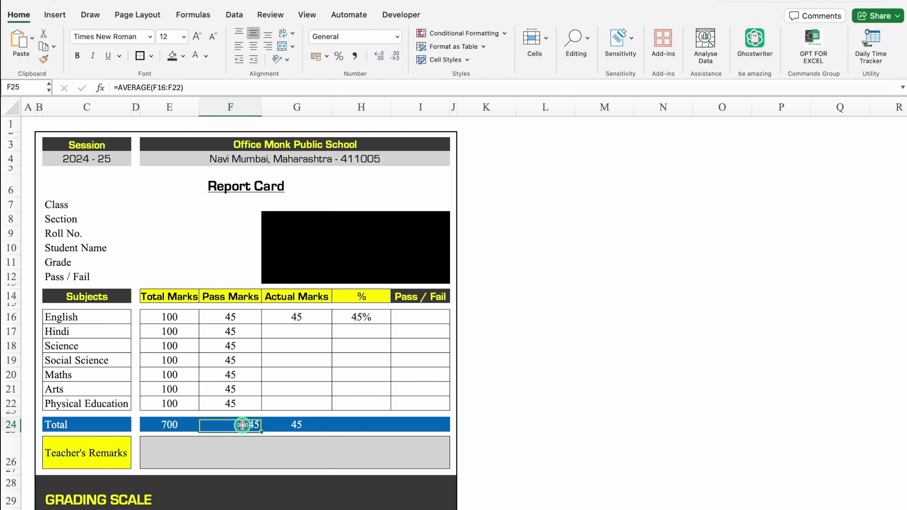
{"action": "left_click", "coordinate": [254, 50]}
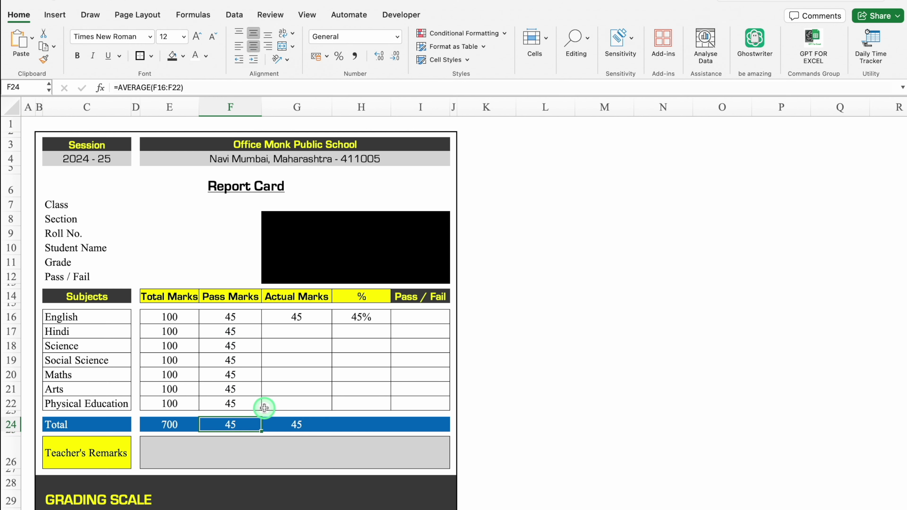
Step: Paste Special only the AVERAGE formula from F24 into the % total H24
{"action": "key", "text": "ctrl+c"}
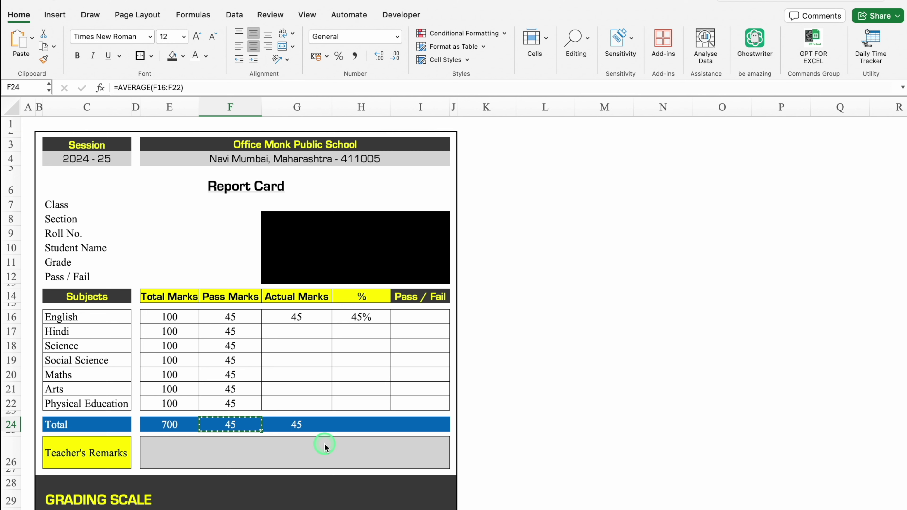
{"action": "left_click", "coordinate": [356, 426]}
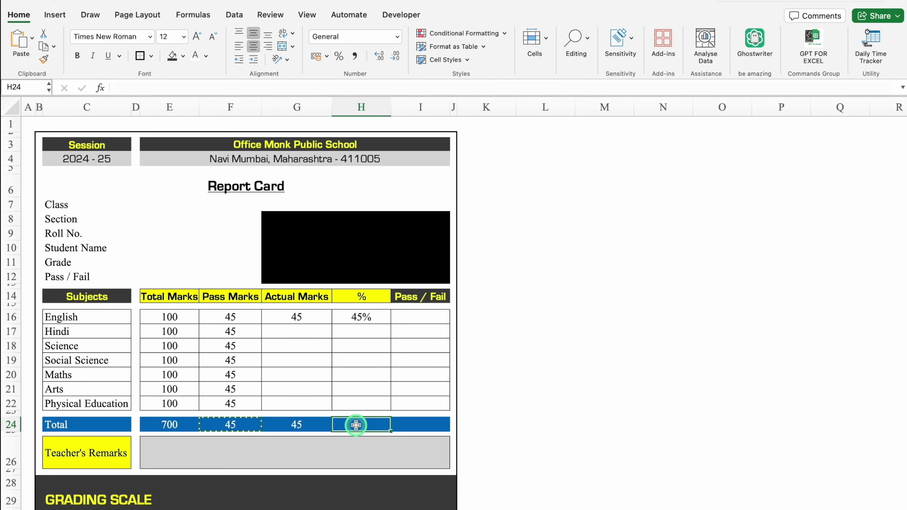
{"action": "right_click", "coordinate": [356, 425]}
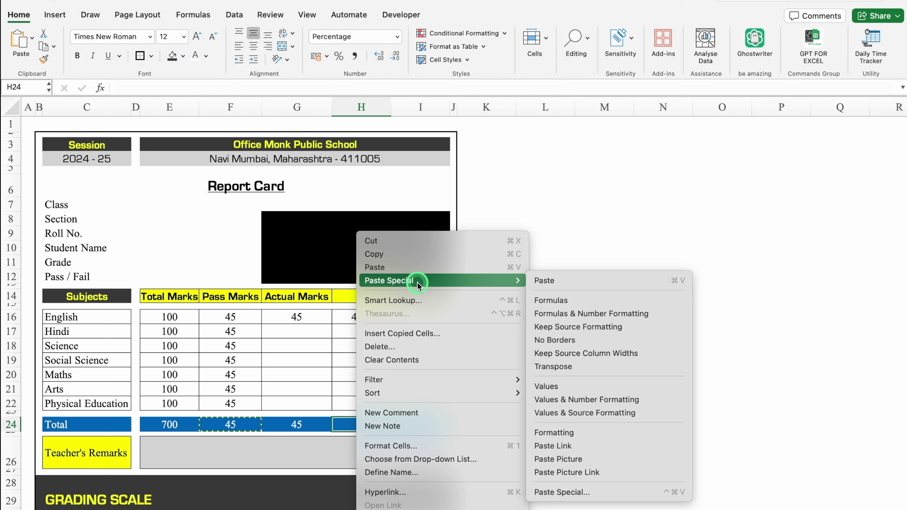
{"action": "mouse_move", "coordinate": [389, 281]}
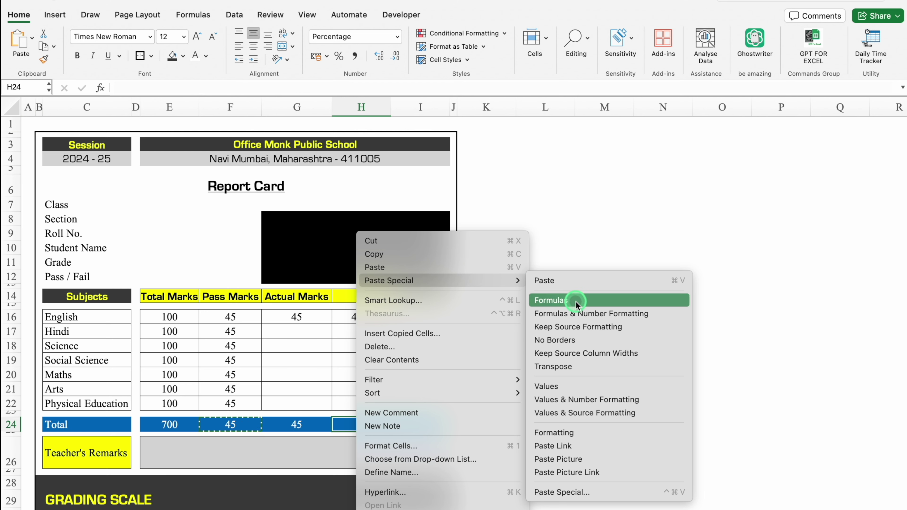
{"action": "left_click", "coordinate": [573, 300]}
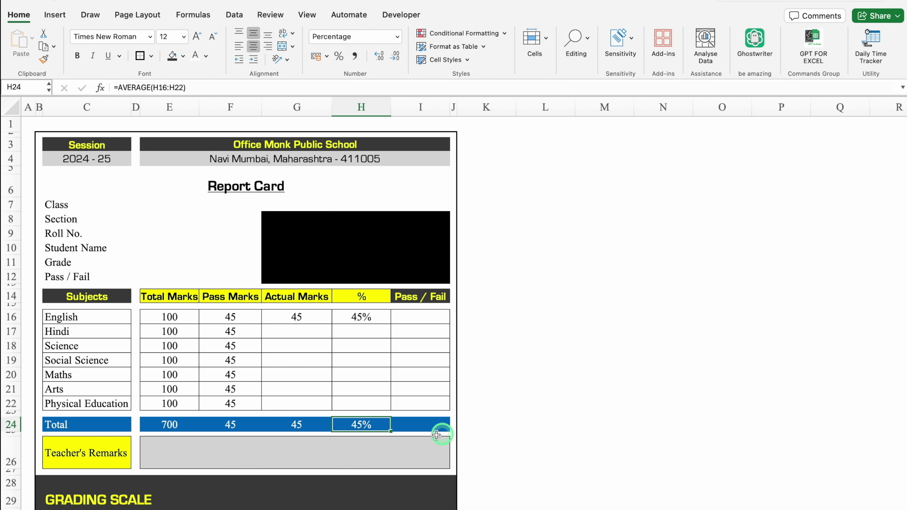
{"action": "left_click", "coordinate": [298, 320]}
{"action": "type", "text": "95"}
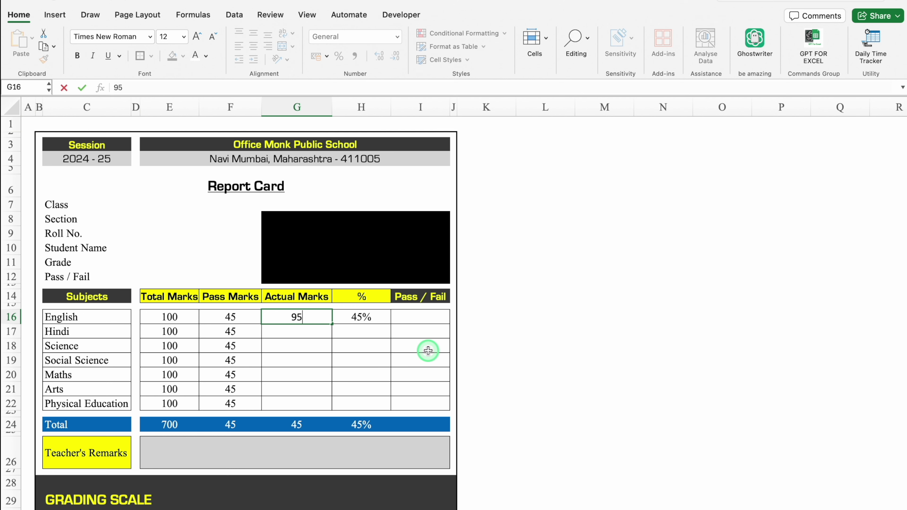
Step: Confirm 95 for English and enter =IF(G16<F16,"Fail","Pass") in I16
{"action": "key", "text": "Return"}
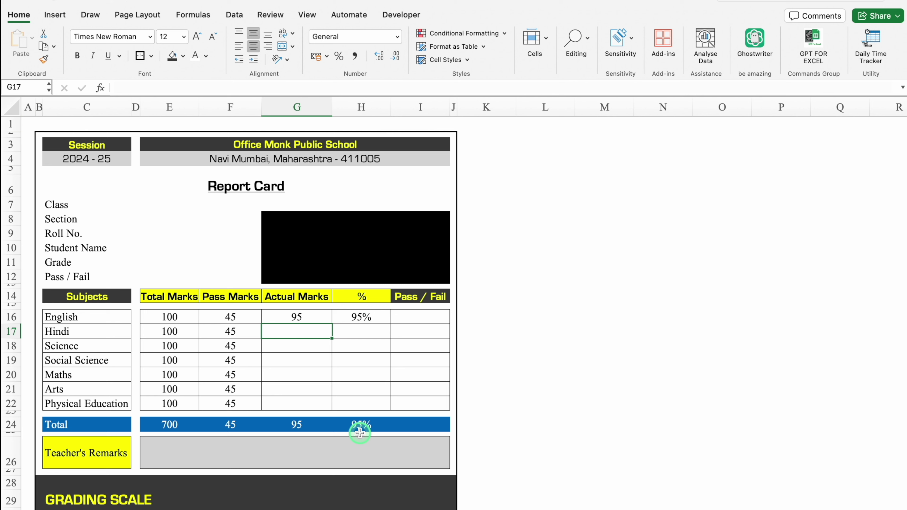
{"action": "left_click", "coordinate": [432, 319]}
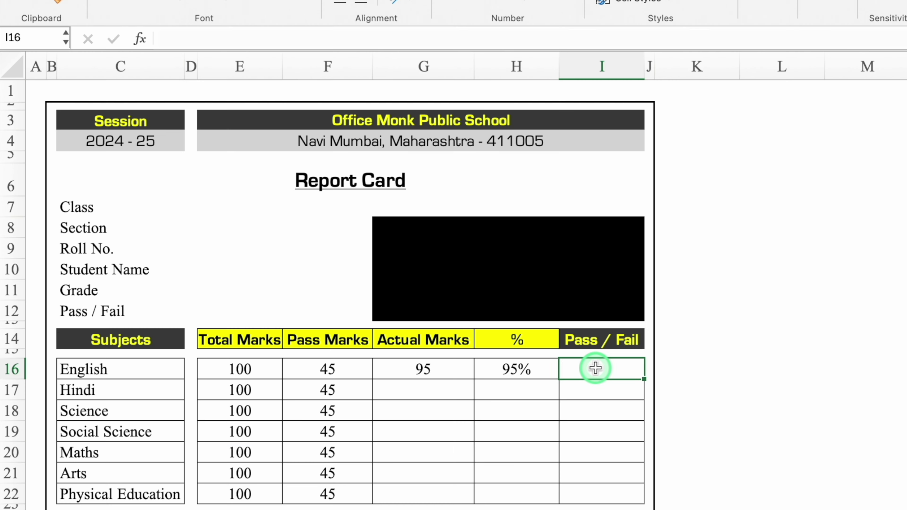
{"action": "type", "text": "="}
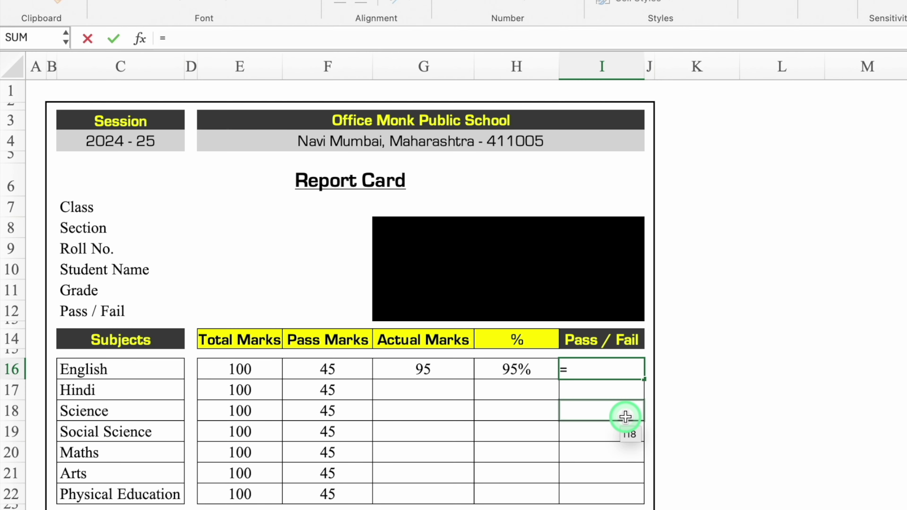
{"action": "type", "text": "if"}
{"action": "double_click", "coordinate": [617, 407]}
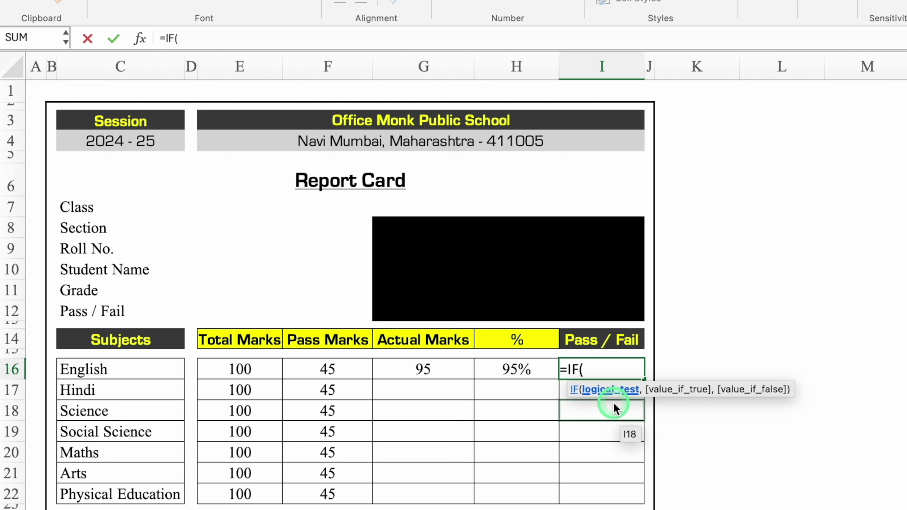
{"action": "left_click", "coordinate": [446, 370]}
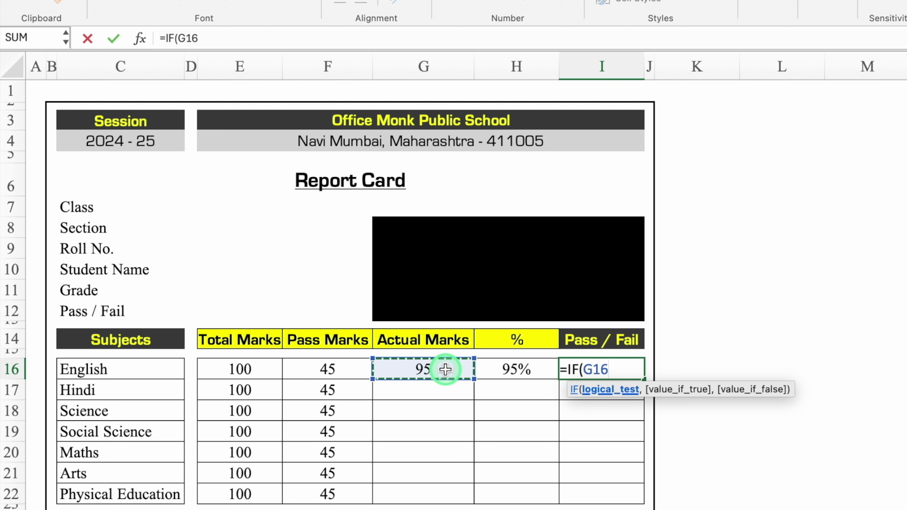
{"action": "type", "text": "<"}
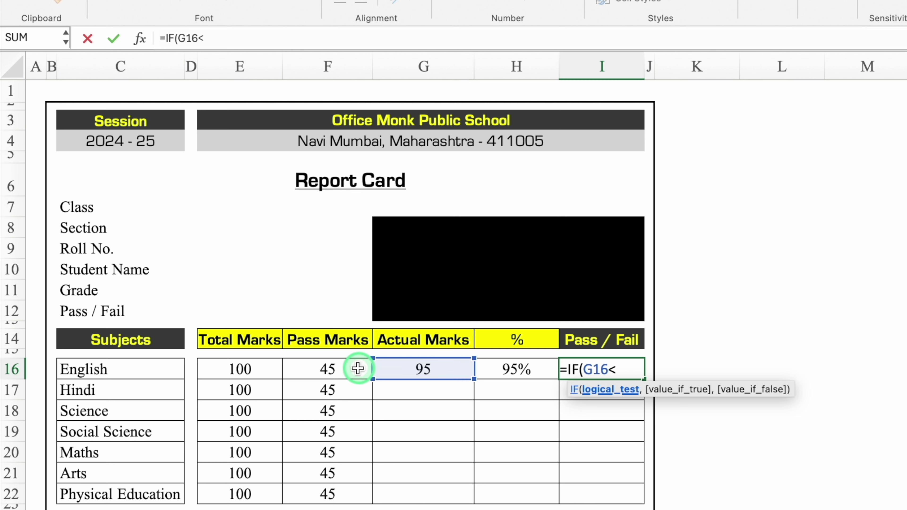
{"action": "left_click", "coordinate": [356, 369]}
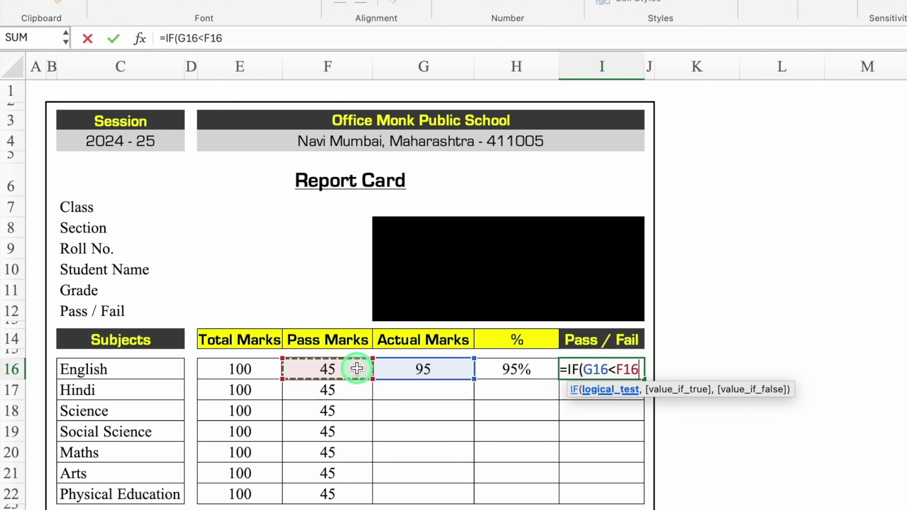
{"action": "type", "text": ",\""}
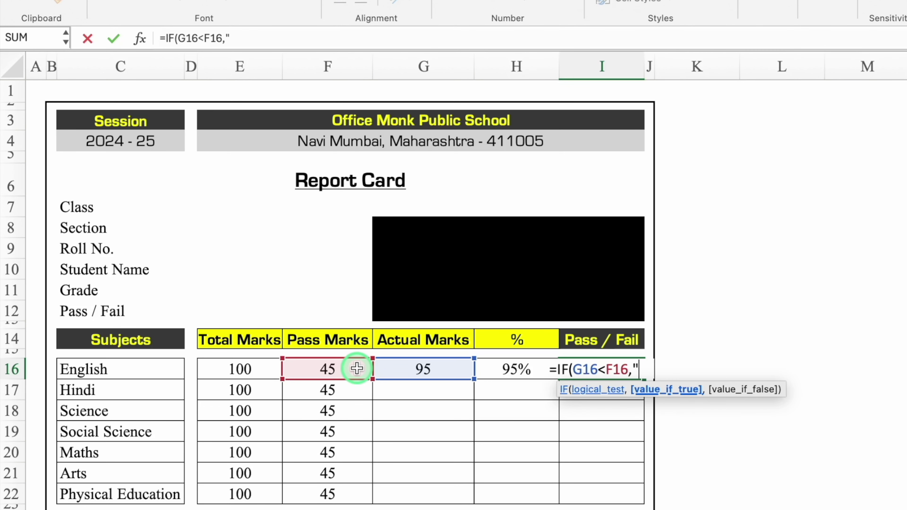
{"action": "type", "text": "Fail\""}
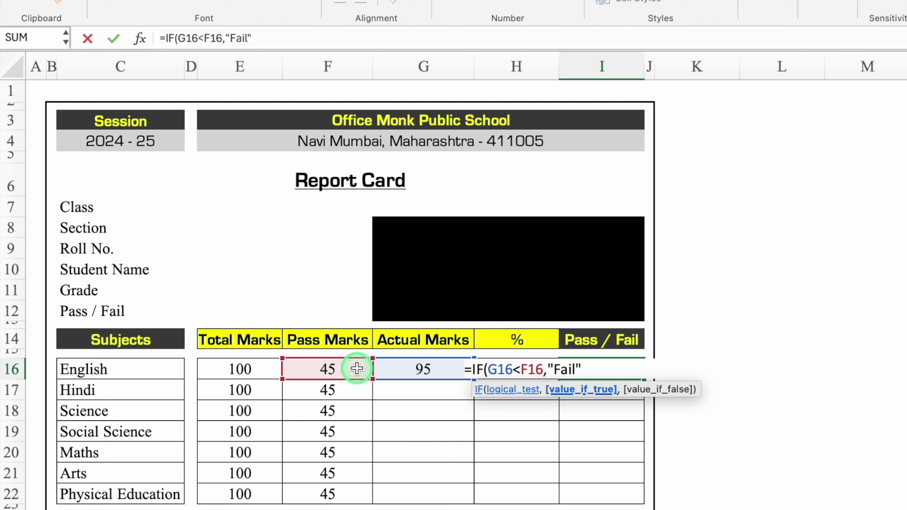
{"action": "type", "text": ",\"Pass"}
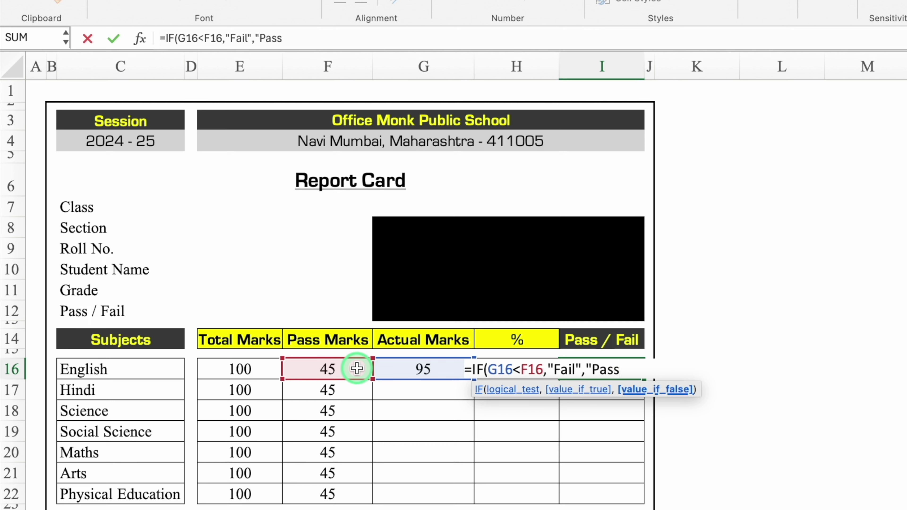
{"action": "type", "text": ")"}
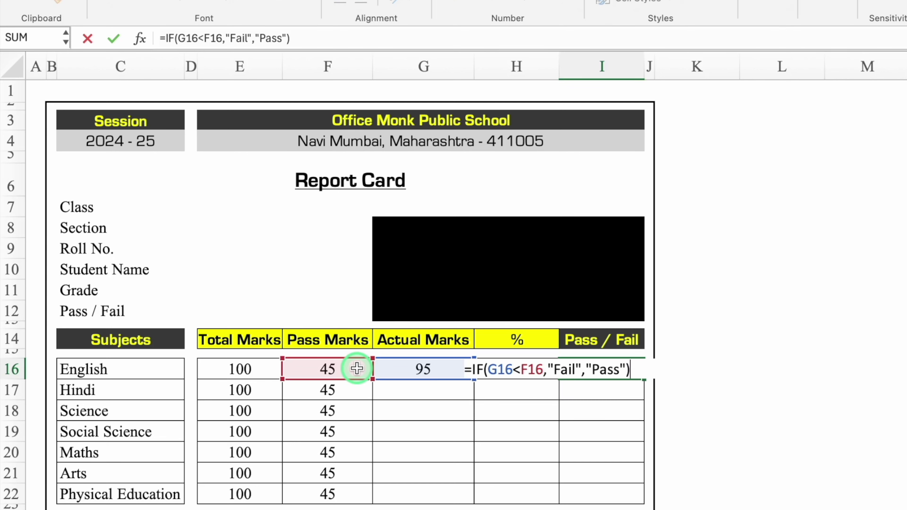
{"action": "key", "text": "Return"}
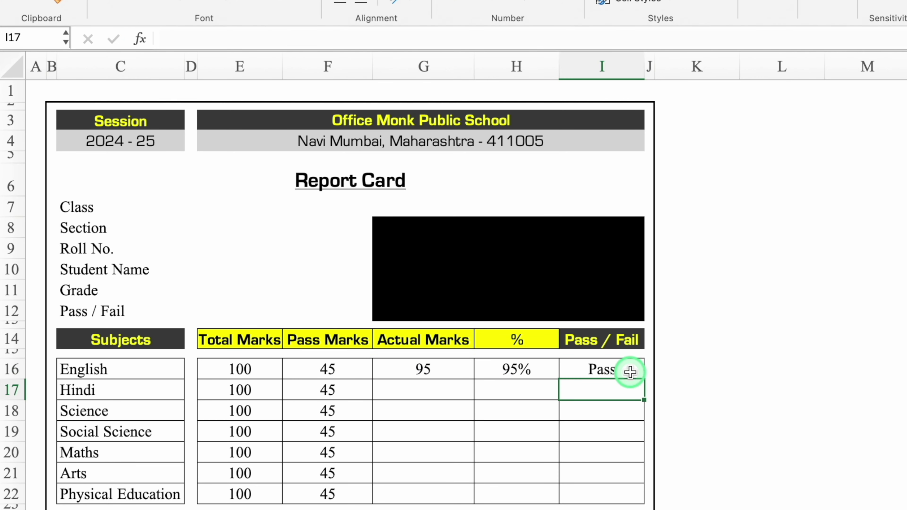
Step: Fill the pass/fail IF formula down from I16 to I22
{"action": "left_click", "coordinate": [630, 372]}
{"action": "left_click_drag", "start_coordinate": [645, 379], "coordinate": [634, 499]}
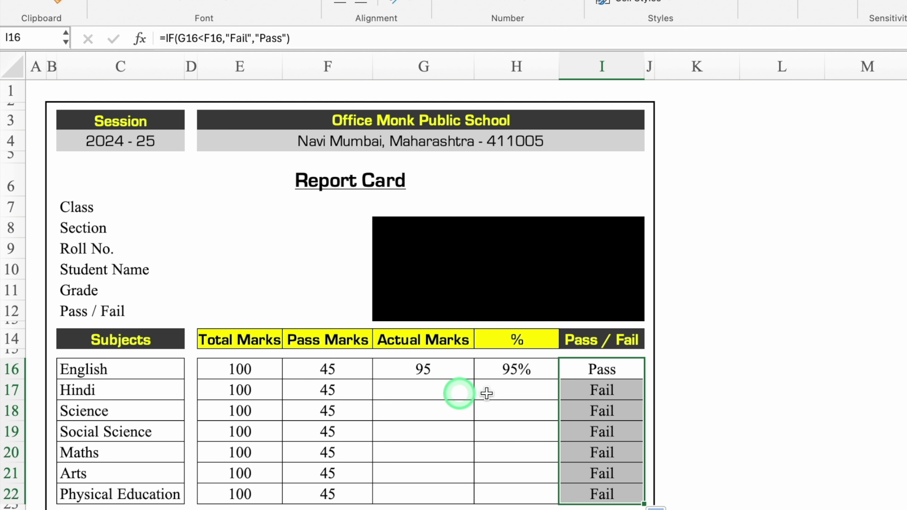
{"action": "left_click", "coordinate": [610, 371]}
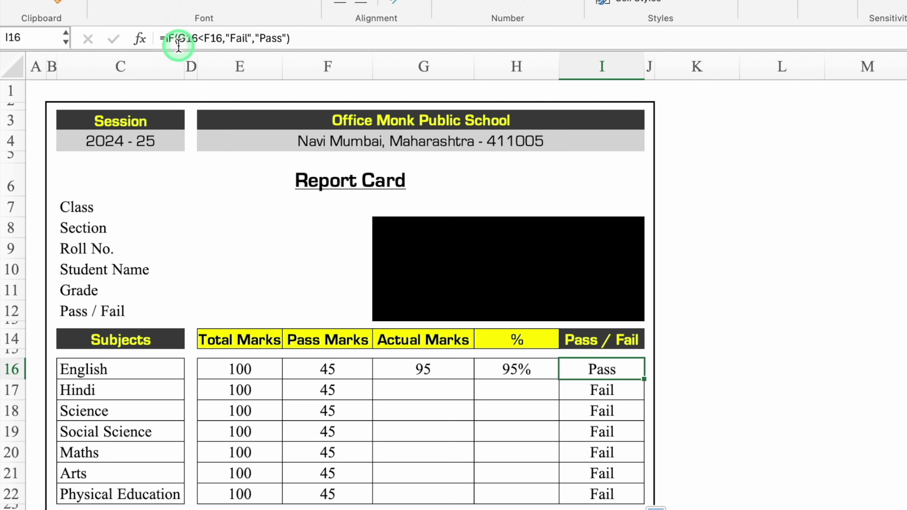
{"action": "left_click", "coordinate": [164, 37]}
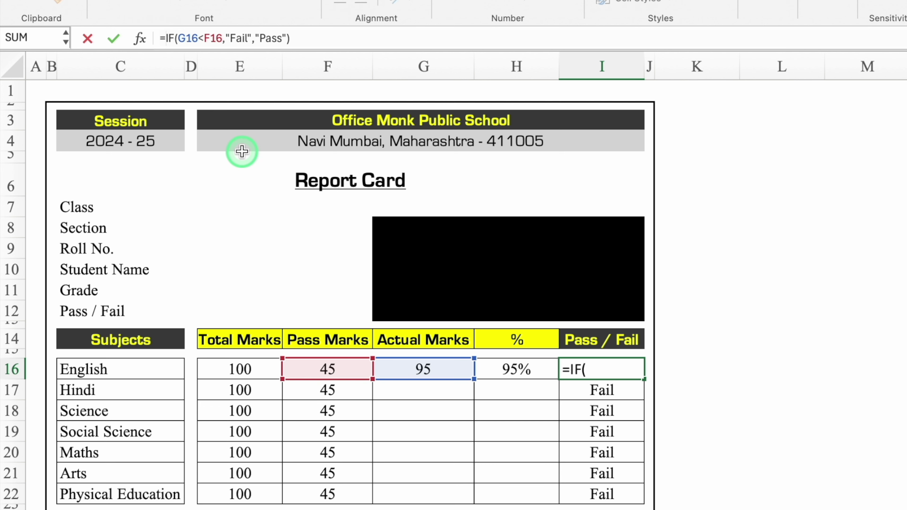
Step: Wrap I16's formula in IF(G16="","",…) so blank marks give a blank result
{"action": "type", "text": "If"}
{"action": "double_click", "coordinate": [217, 74]}
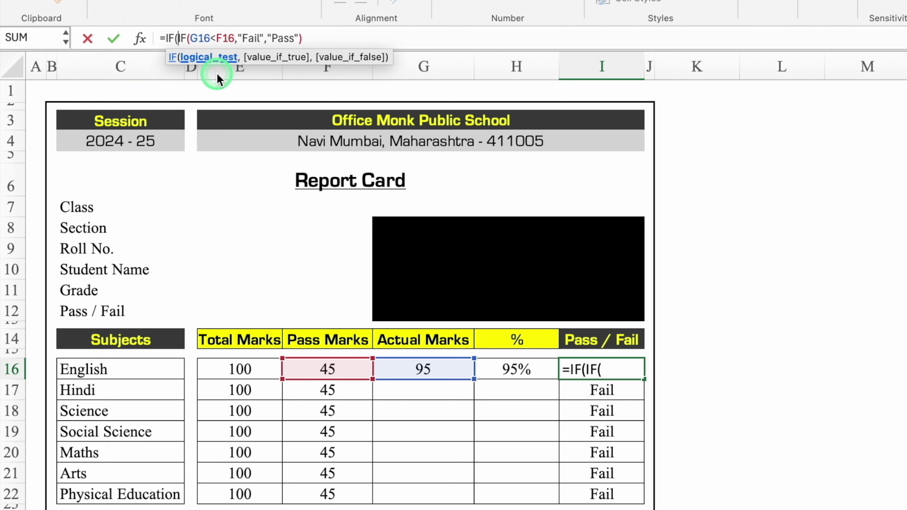
{"action": "left_click", "coordinate": [424, 373]}
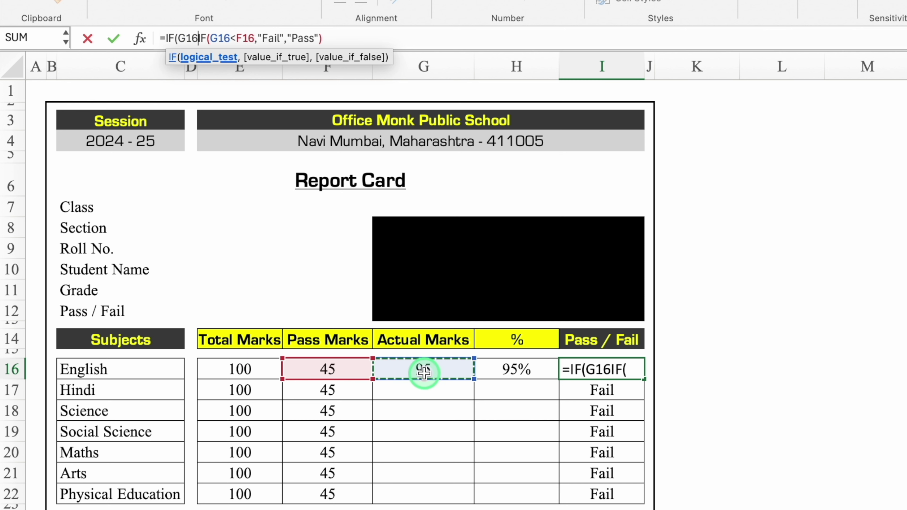
{"action": "type", "text": "=\"\""}
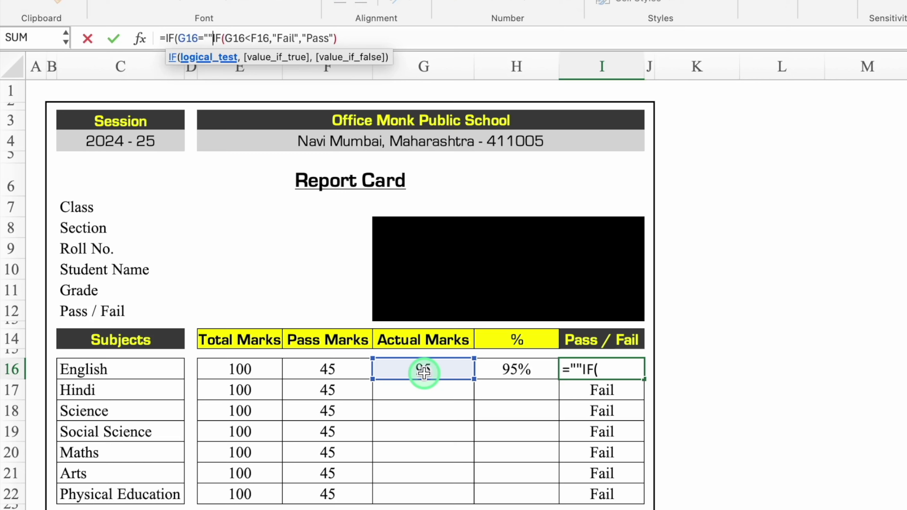
{"action": "type", "text": ",\"\""}
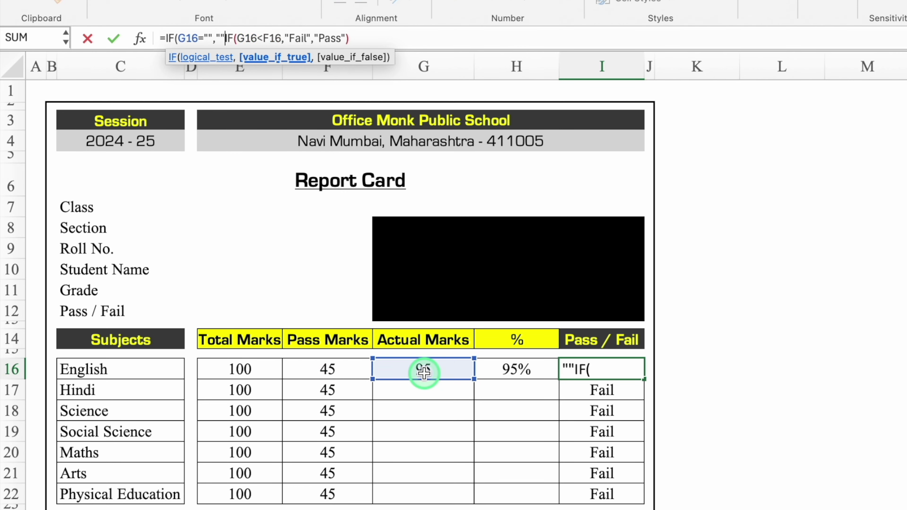
{"action": "type", "text": ","}
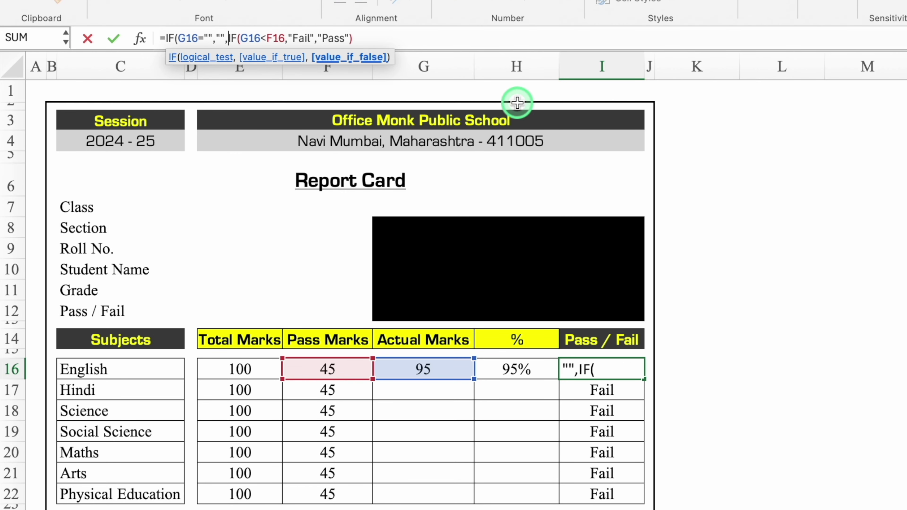
{"action": "left_click", "coordinate": [388, 42]}
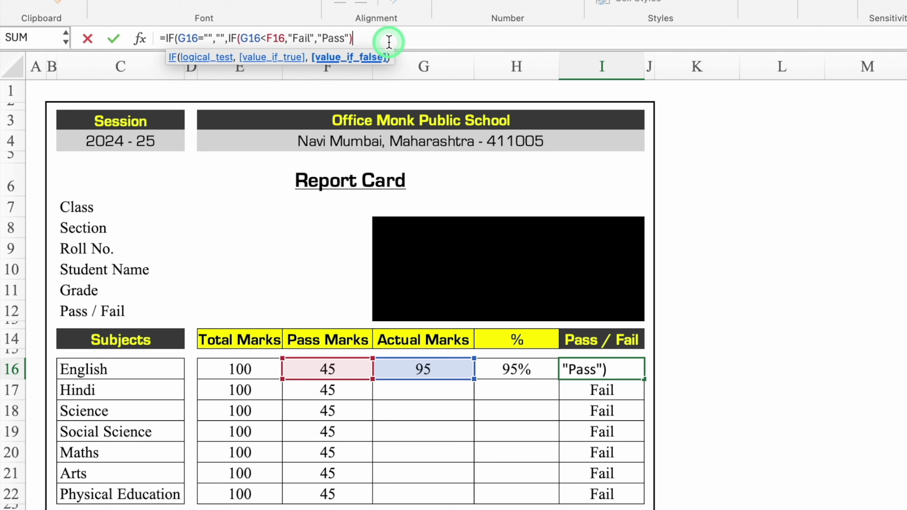
{"action": "type", "text": ")"}
{"action": "key", "text": "Return"}
Step: Fill the blank-aware formula down to I22 and clear English's marks in G16
{"action": "left_click", "coordinate": [618, 371]}
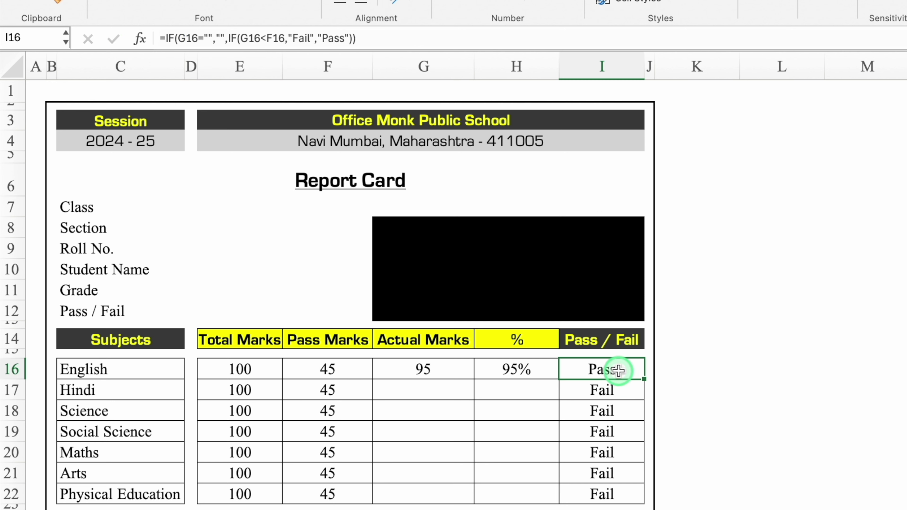
{"action": "left_click_drag", "start_coordinate": [645, 379], "coordinate": [644, 495]}
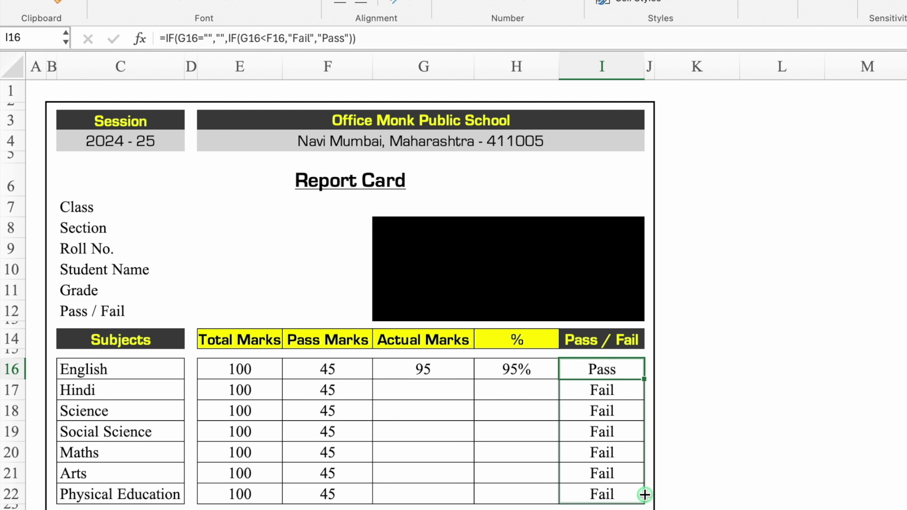
{"action": "left_click", "coordinate": [782, 389]}
{"action": "left_click", "coordinate": [431, 393]}
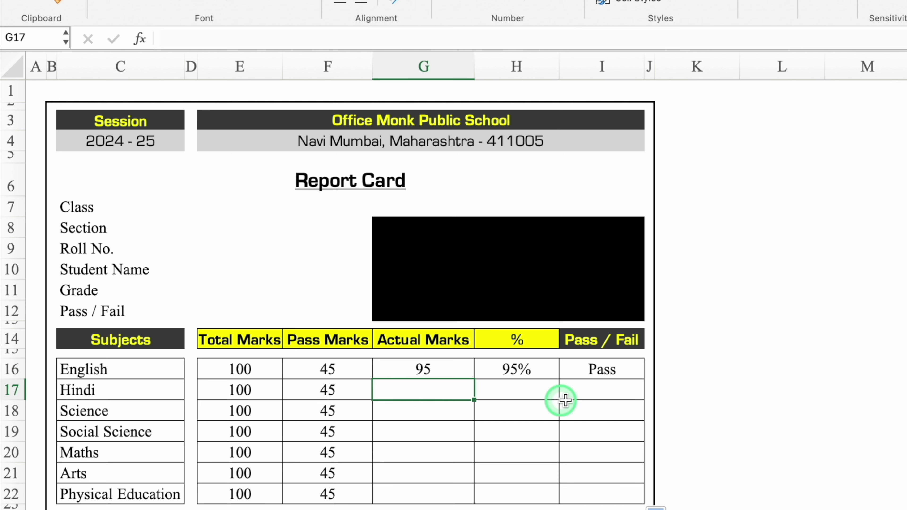
{"action": "key", "text": "Up"}
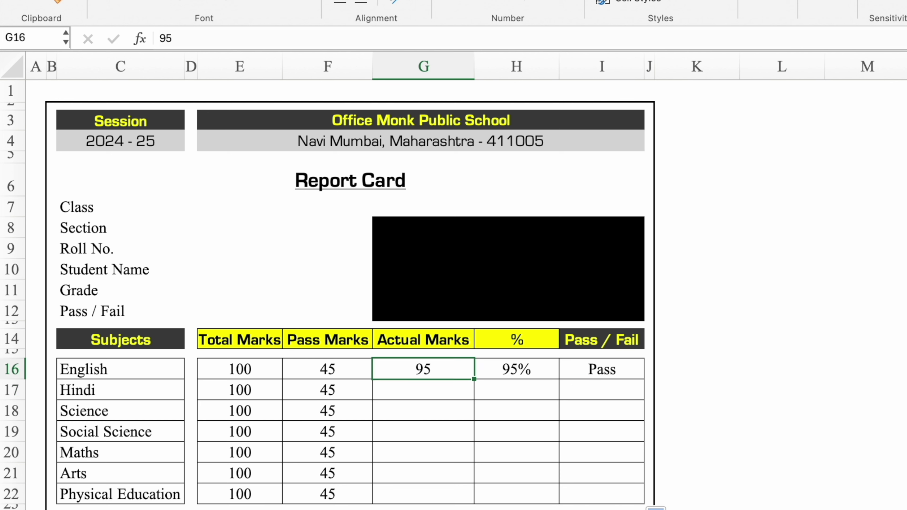
{"action": "key", "text": "Delete"}
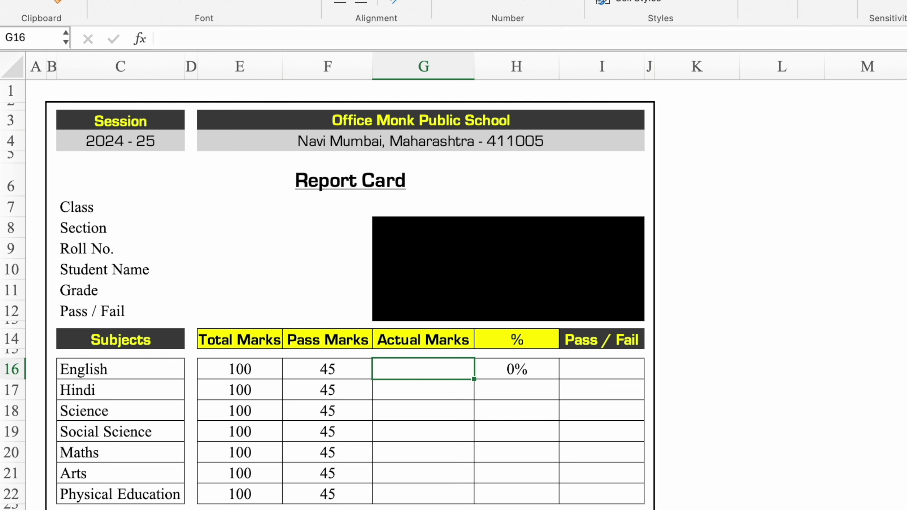
Step: Fill the percentage formula from H16 down to H22
{"action": "left_click", "coordinate": [550, 370]}
{"action": "left_click_drag", "start_coordinate": [559, 379], "coordinate": [558, 496]}
{"action": "left_click", "coordinate": [754, 325]}
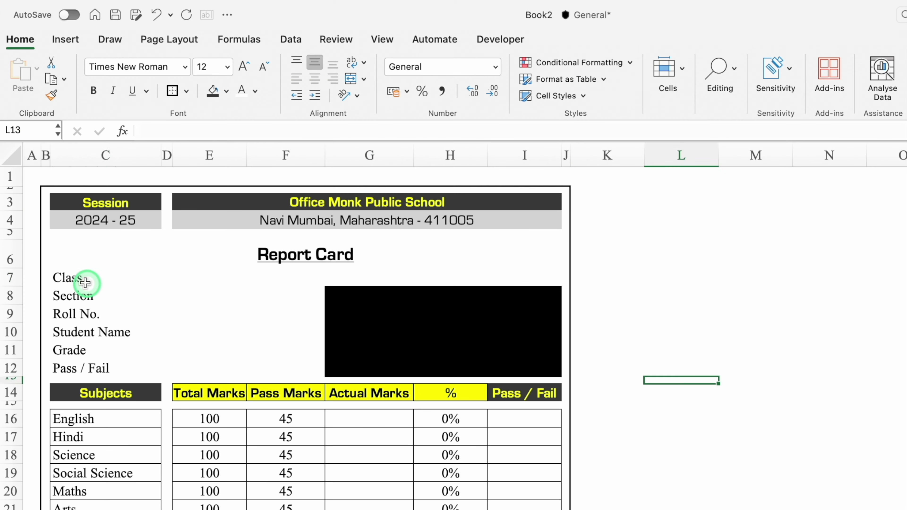
Step: Give the Class cell E7 a list validation from Data!$B$3:$B$14 and choose 1st
{"action": "left_click", "coordinate": [85, 282]}
{"action": "left_click", "coordinate": [258, 281]}
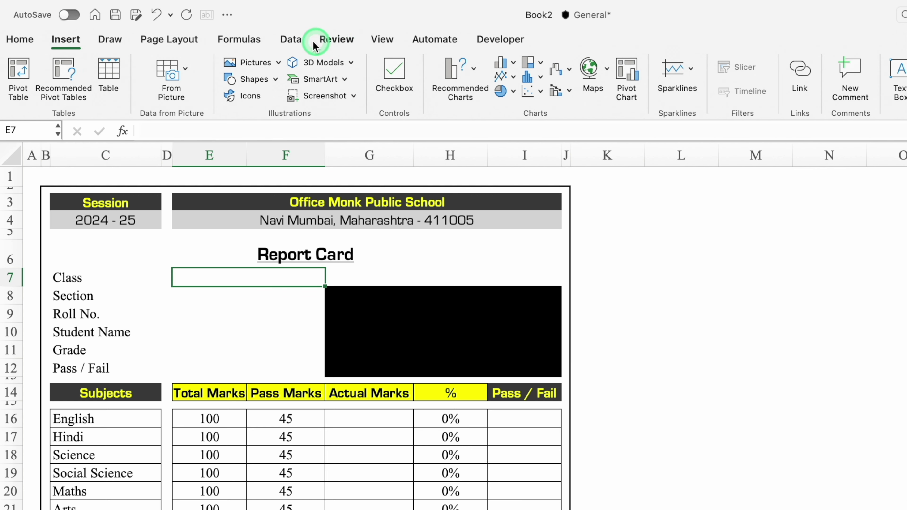
{"action": "left_click", "coordinate": [291, 39]}
{"action": "left_click", "coordinate": [824, 69]}
{"action": "left_click", "coordinate": [570, 200]}
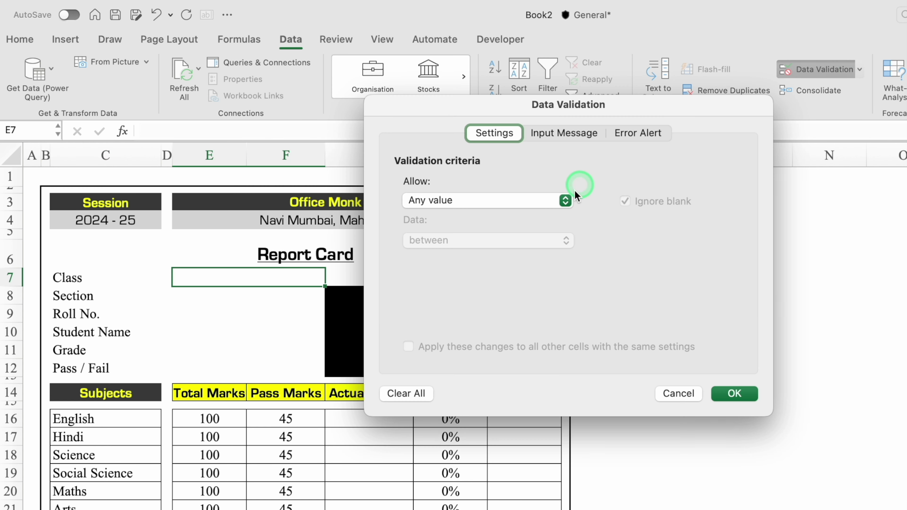
{"action": "left_click", "coordinate": [474, 240]}
{"action": "left_click", "coordinate": [473, 248]}
{"action": "left_click", "coordinate": [488, 281]}
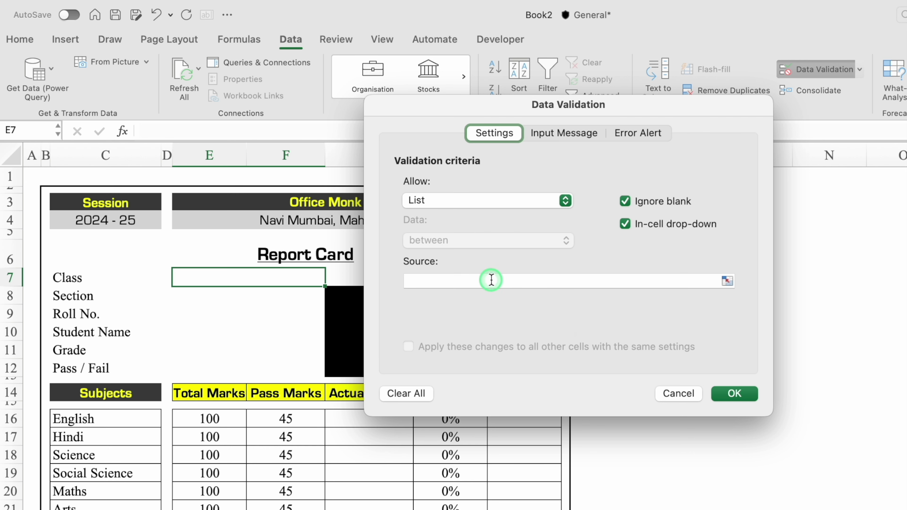
{"action": "type", "text": "=Data!"}
{"action": "left_click", "coordinate": [81, 223]}
{"action": "left_click_drag", "start_coordinate": [82, 225], "coordinate": [81, 406]}
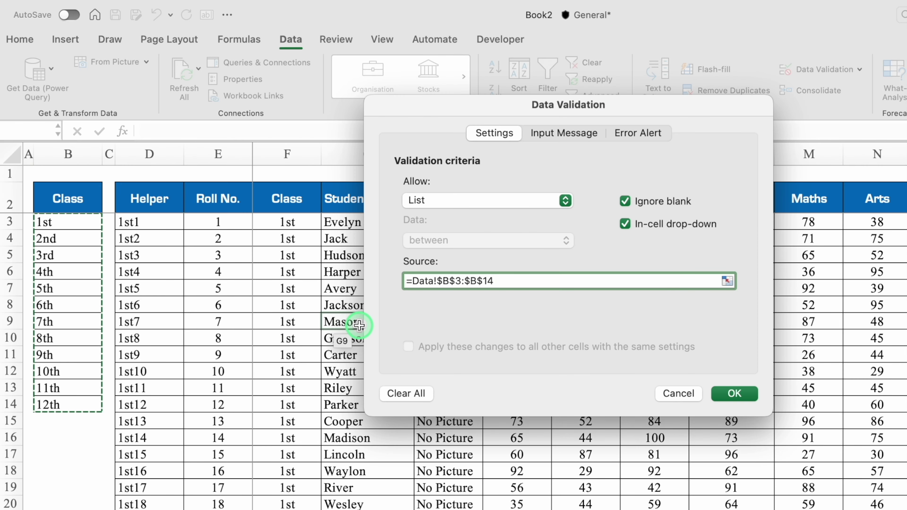
{"action": "left_click", "coordinate": [737, 395]}
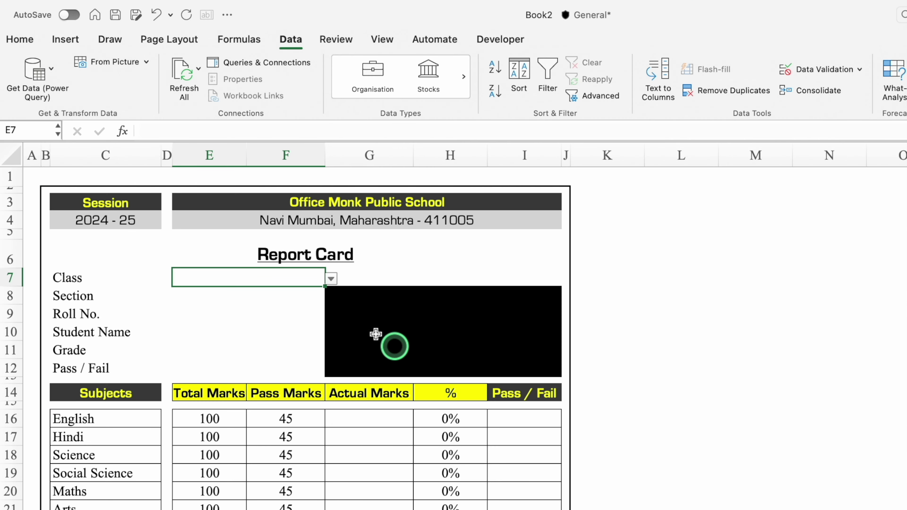
{"action": "left_click", "coordinate": [331, 279]}
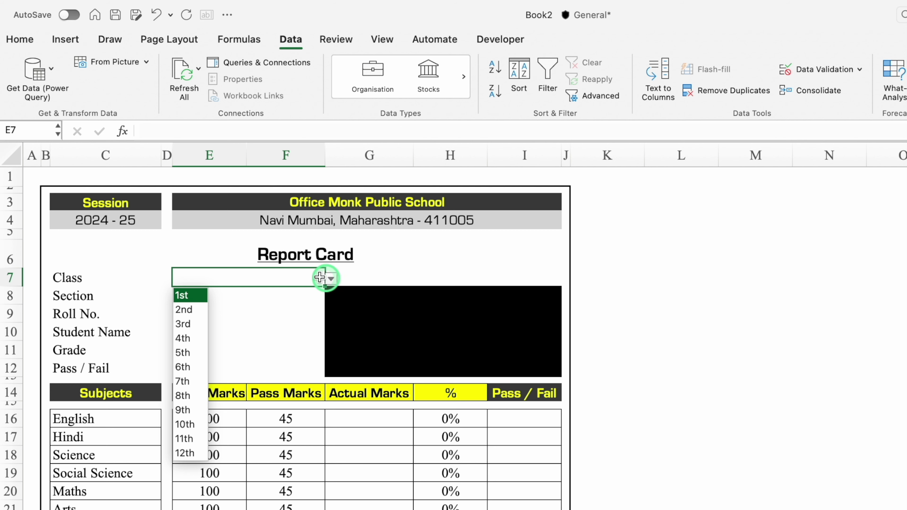
{"action": "left_click", "coordinate": [200, 299]}
{"action": "left_click", "coordinate": [199, 301]}
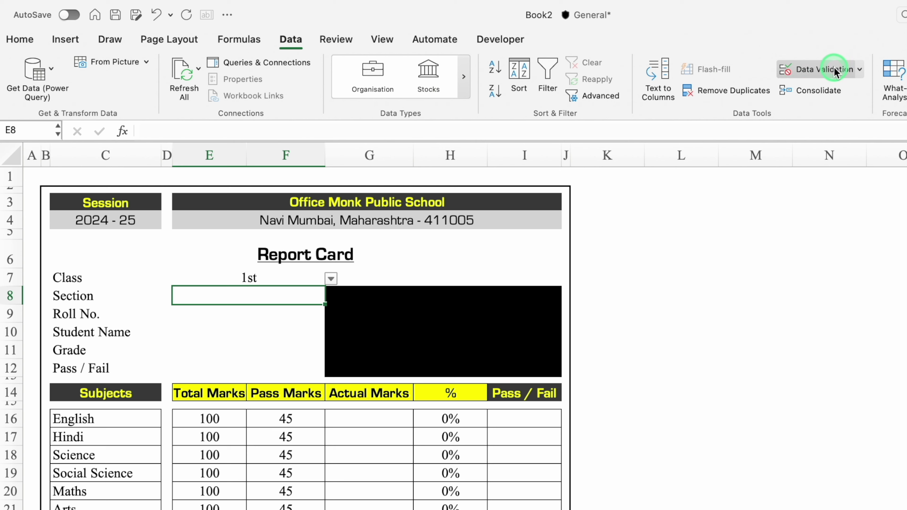
Step: Give Section a drop-down list of A,B,C,D,E and set it to A
{"action": "left_click", "coordinate": [821, 69]}
{"action": "left_click", "coordinate": [563, 201]}
{"action": "left_click", "coordinate": [495, 246]}
{"action": "left_click", "coordinate": [462, 280]}
{"action": "type", "text": "A,B,C,D,E"}
{"action": "left_click", "coordinate": [735, 394]}
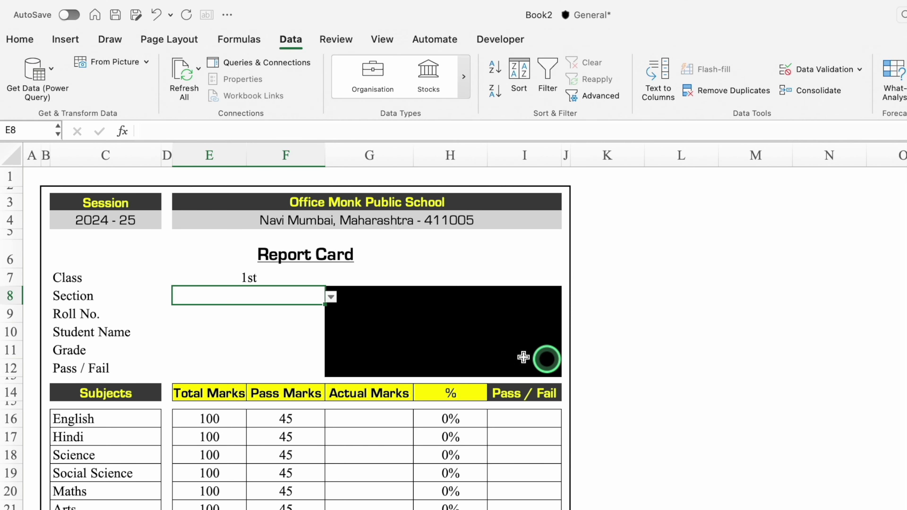
{"action": "left_click", "coordinate": [331, 297]}
{"action": "left_click", "coordinate": [200, 314]}
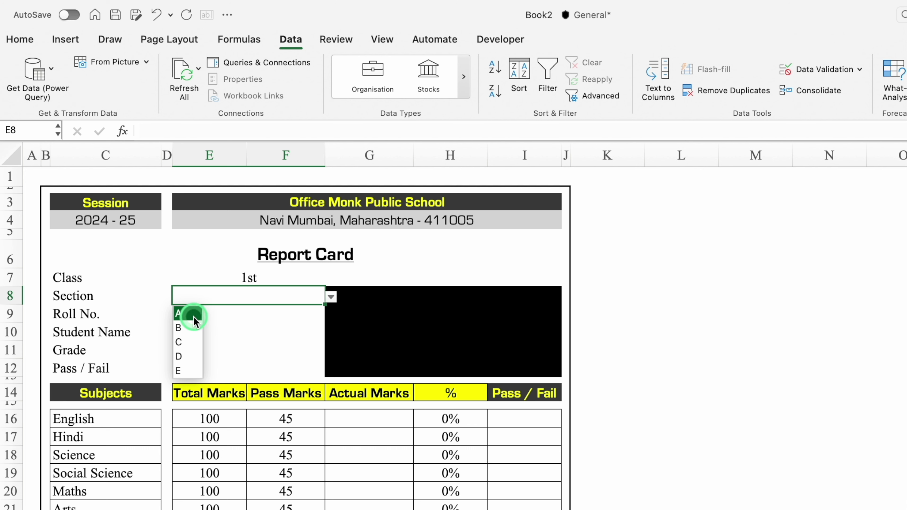
{"action": "left_click", "coordinate": [250, 315]}
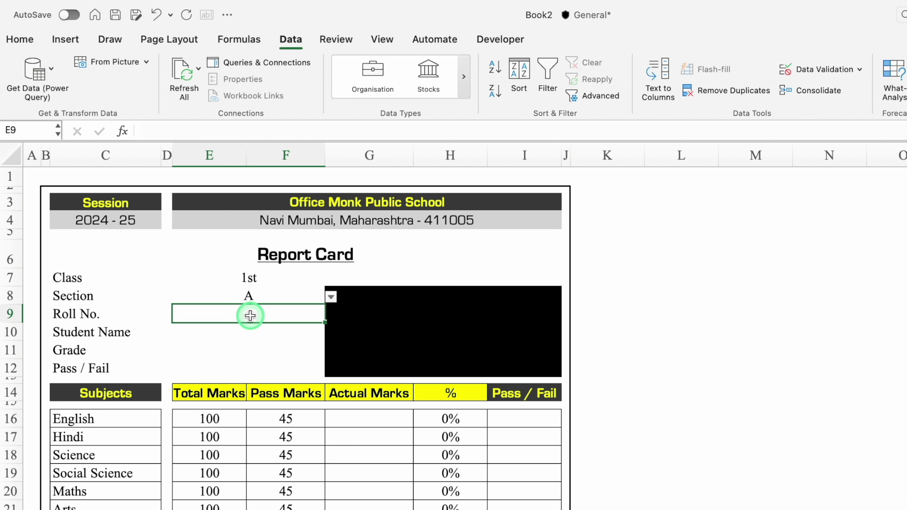
Step: Give Roll No. a drop-down from Data!$E$3:$E$26 and set it to 1
{"action": "left_click", "coordinate": [291, 39]}
{"action": "left_click", "coordinate": [821, 70]}
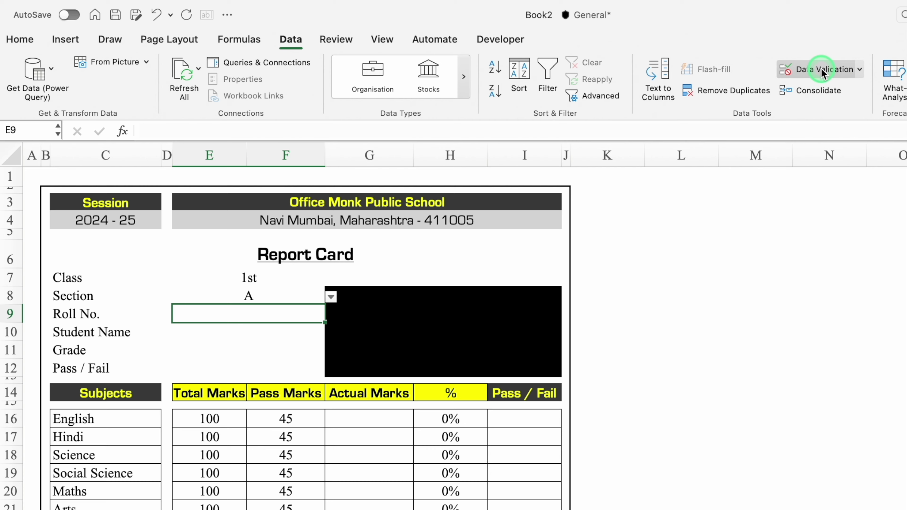
{"action": "left_click", "coordinate": [565, 200]}
{"action": "left_click", "coordinate": [470, 251]}
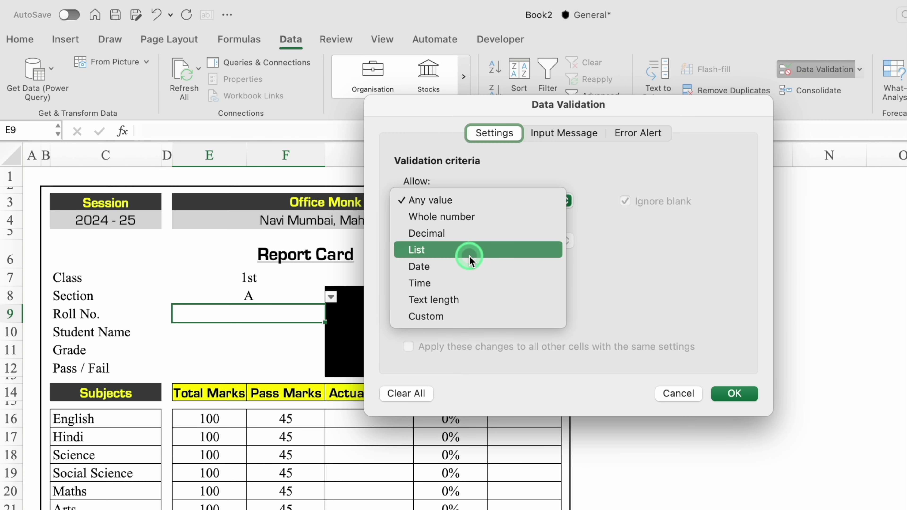
{"action": "left_click", "coordinate": [521, 283]}
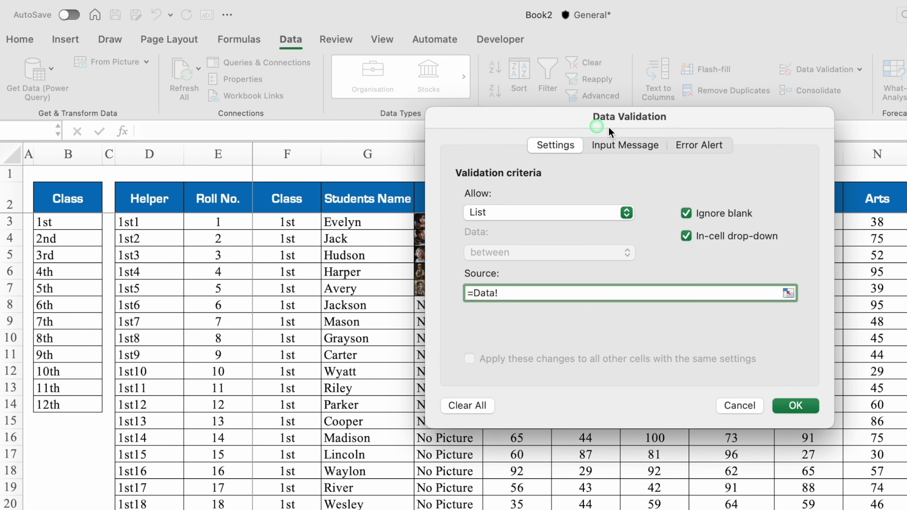
{"action": "left_click_drag", "start_coordinate": [536, 107], "coordinate": [653, 126]}
{"action": "left_click", "coordinate": [237, 239]}
{"action": "left_click_drag", "start_coordinate": [229, 223], "coordinate": [218, 505]}
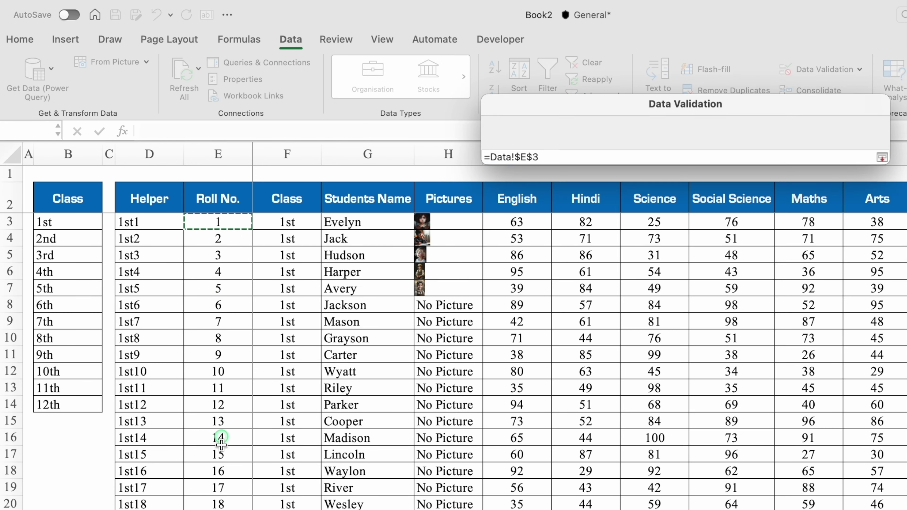
{"action": "left_click", "coordinate": [882, 121]}
{"action": "left_click", "coordinate": [850, 412]}
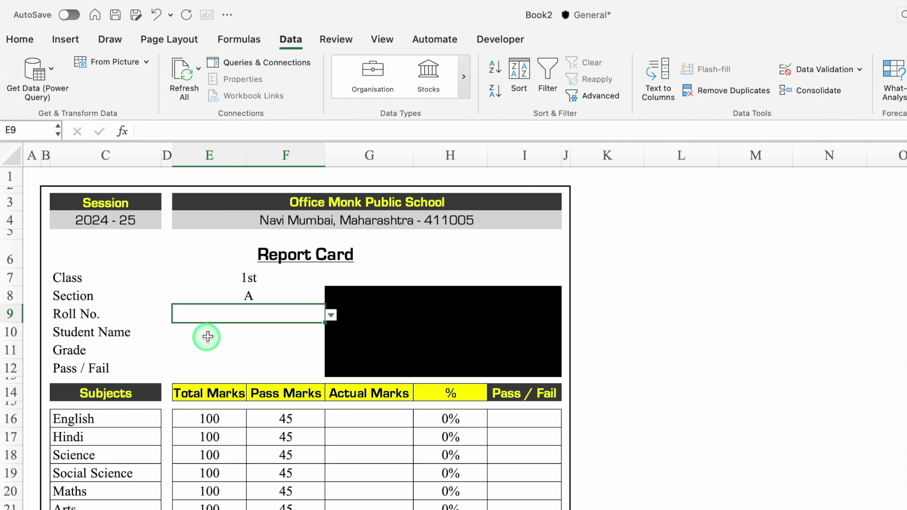
{"action": "left_click", "coordinate": [215, 334]}
{"action": "left_click", "coordinate": [247, 311]}
{"action": "left_click", "coordinate": [330, 313]}
{"action": "left_click", "coordinate": [189, 332]}
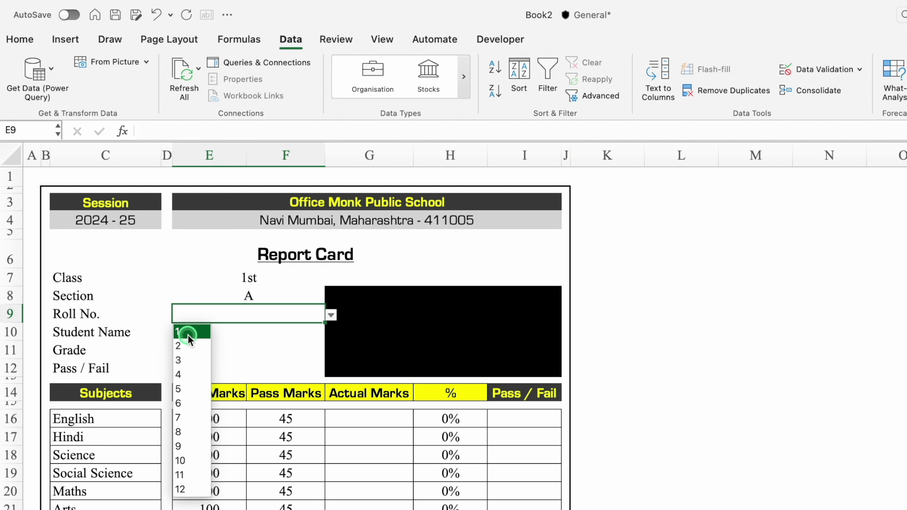
{"action": "left_click", "coordinate": [244, 334]}
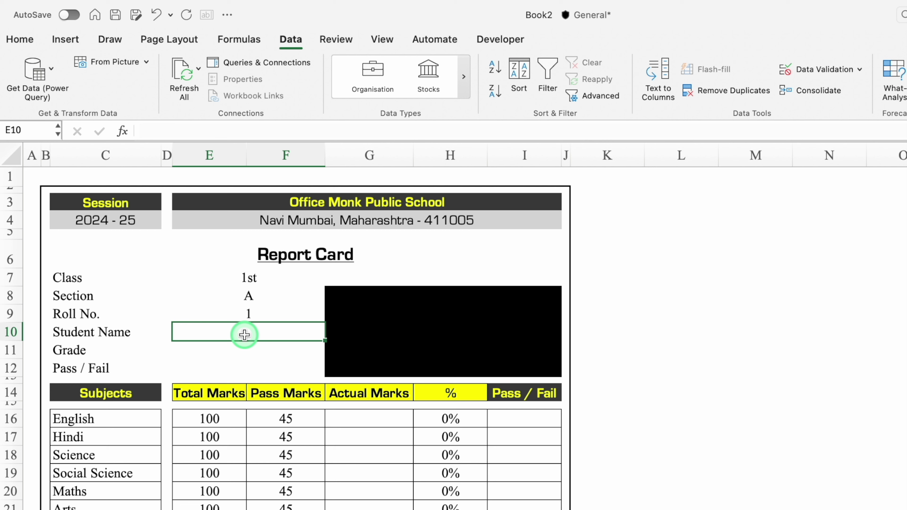
{"action": "type", "text": "=vl"}
Step: Build =VLOOKUP(E7&E9,Data!$D:$O, in Student Name, keyed on class and roll number
{"action": "double_click", "coordinate": [221, 366]}
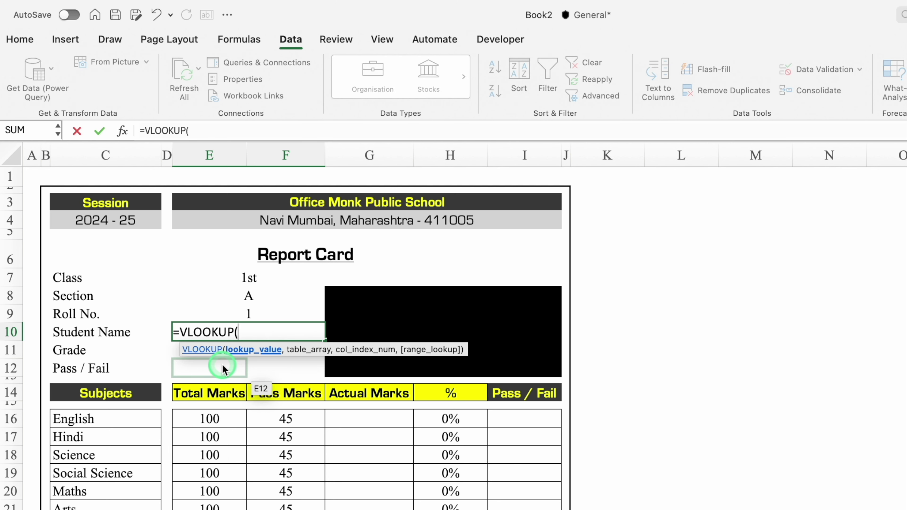
{"action": "left_click", "coordinate": [250, 278]}
{"action": "type", "text": "&"}
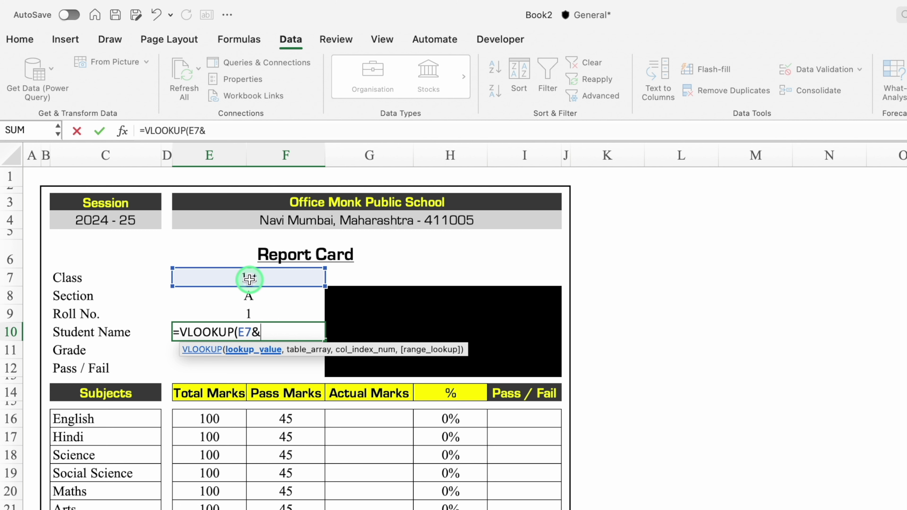
{"action": "left_click", "coordinate": [249, 313]}
{"action": "type", "text": ","}
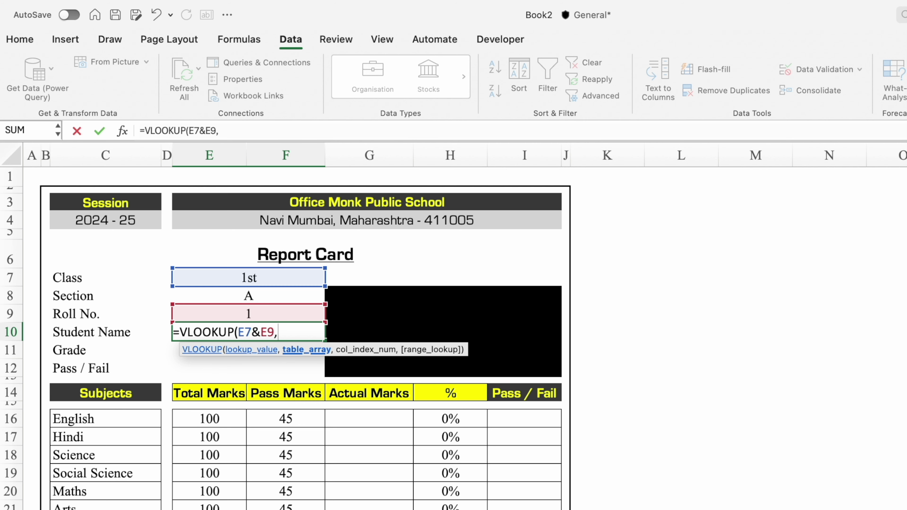
{"action": "key", "text": "ctrl+Page_Down"}
{"action": "left_click_drag", "start_coordinate": [128, 133], "coordinate": [458, 115]}
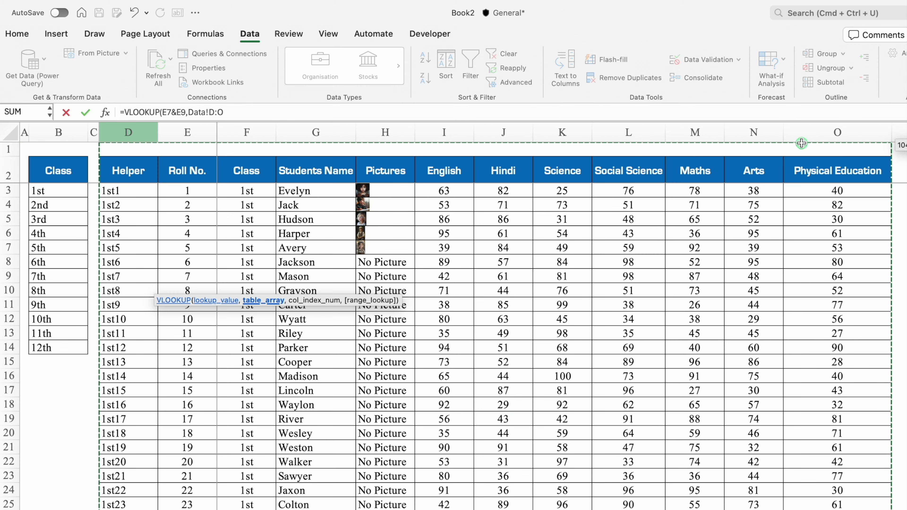
{"action": "left_click_drag", "start_coordinate": [458, 116], "coordinate": [802, 143]}
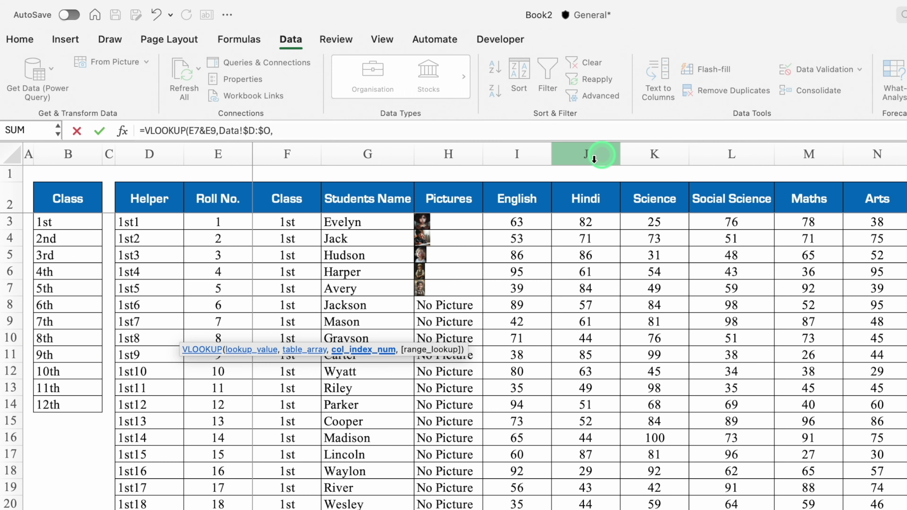
{"action": "key", "text": "F4"}
{"action": "type", "text": ","}
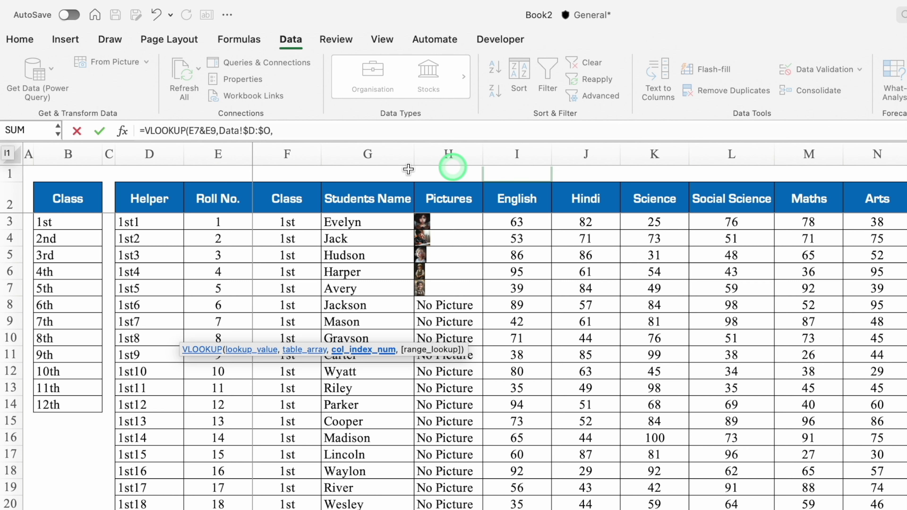
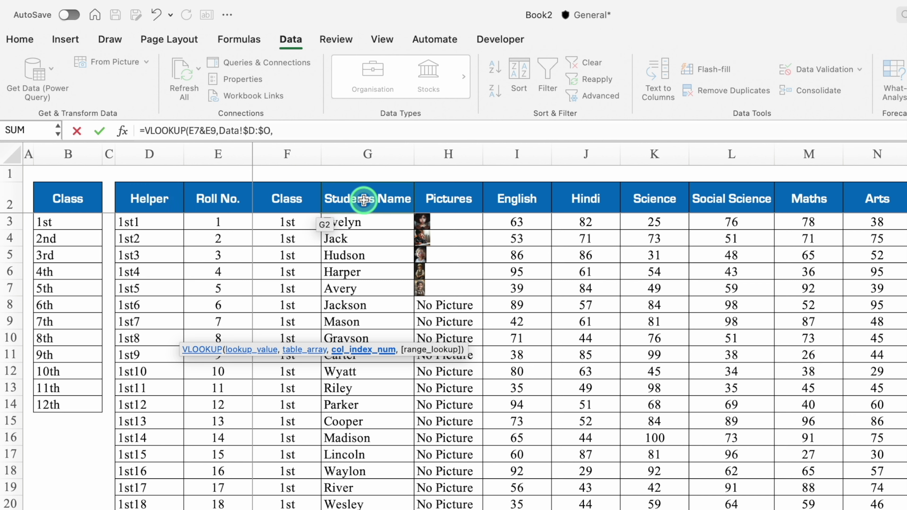
Step: Finish the E10 Student Name VLOOKUP with column 4 and exact match, then wrap it in IFERROR(...,"")
{"action": "type", "text": "4,0"}
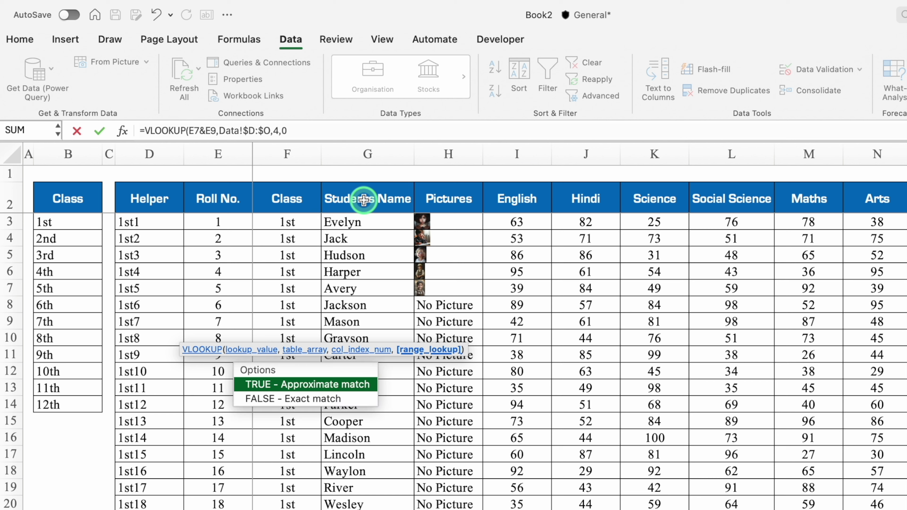
{"action": "type", "text": ")"}
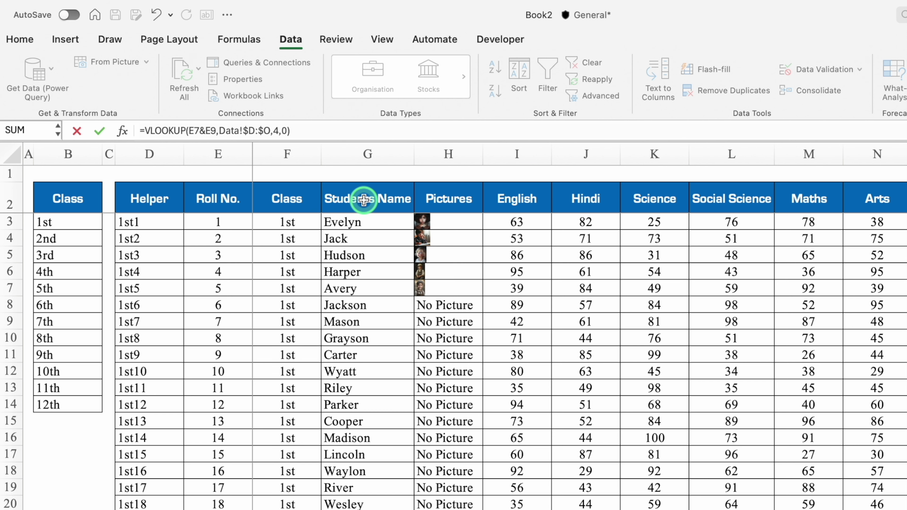
{"action": "key", "text": "Return"}
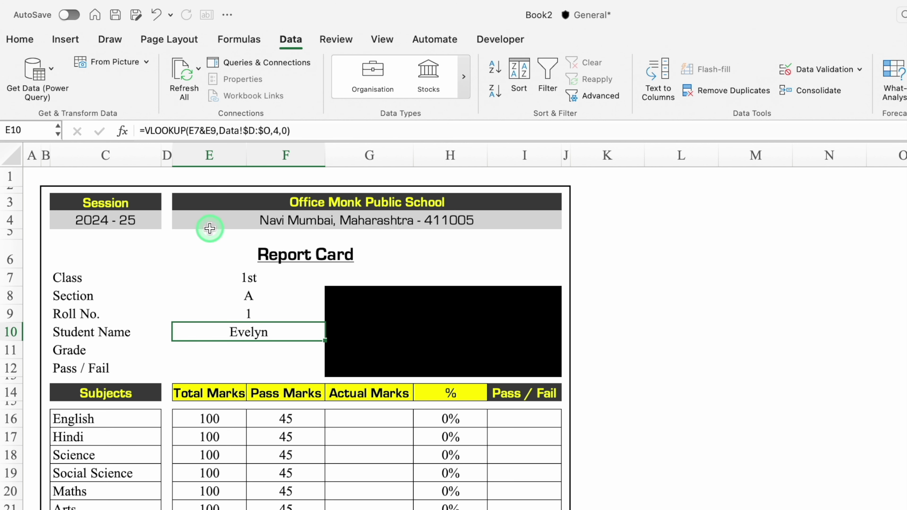
{"action": "left_click", "coordinate": [146, 131]}
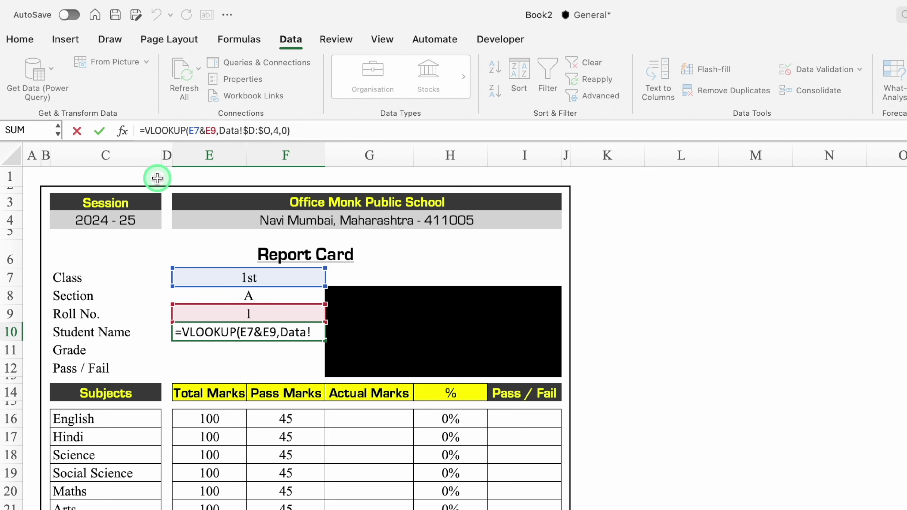
{"action": "type", "text": "iferr"}
{"action": "double_click", "coordinate": [173, 161]}
{"action": "left_click", "coordinate": [365, 130]}
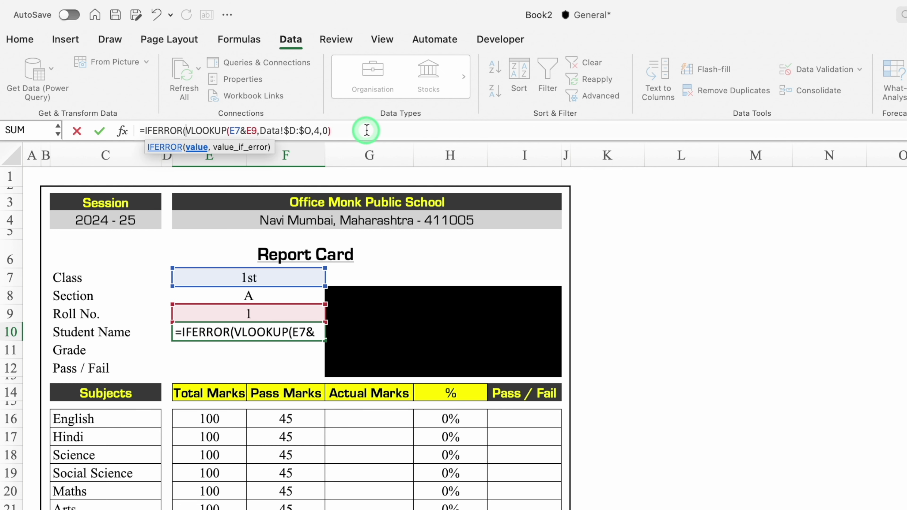
{"action": "type", "text": ","}
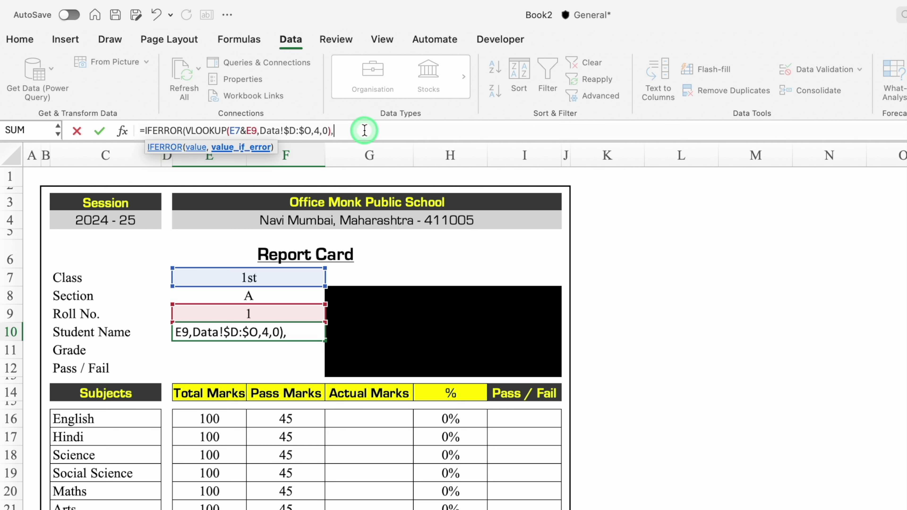
{"action": "type", "text": "\"\""}
{"action": "type", "text": ")"}
{"action": "key", "text": "Return"}
{"action": "left_click", "coordinate": [275, 328]}
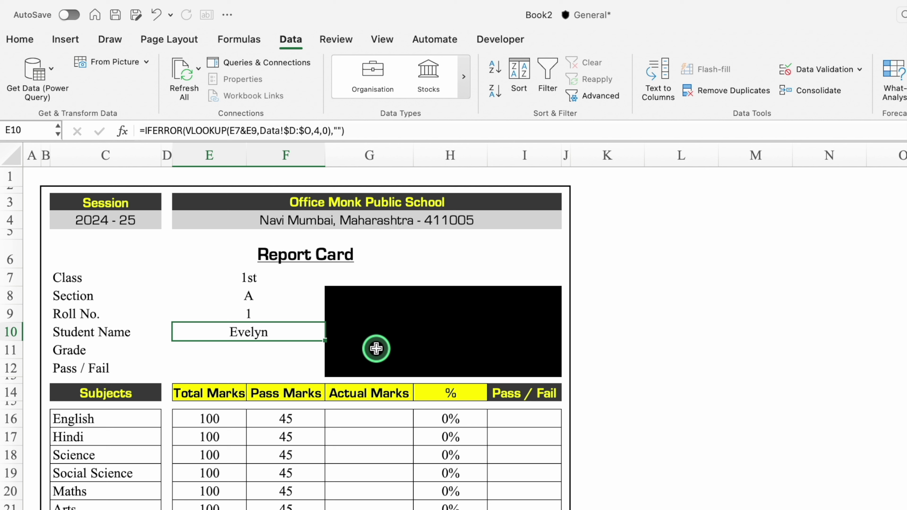
Step: Start a VLOOKUP in English marks cell G16 keyed on $E$7&$E$9
{"action": "left_click", "coordinate": [252, 349]}
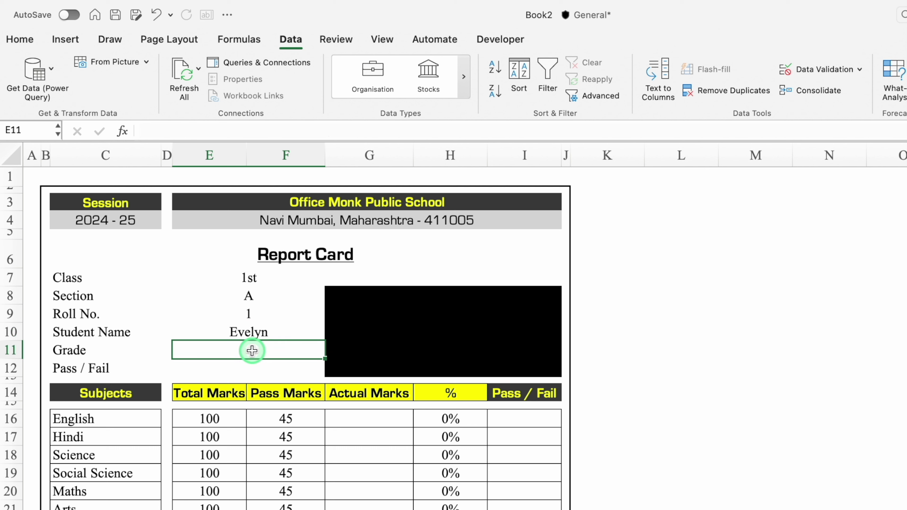
{"action": "left_click", "coordinate": [253, 367]}
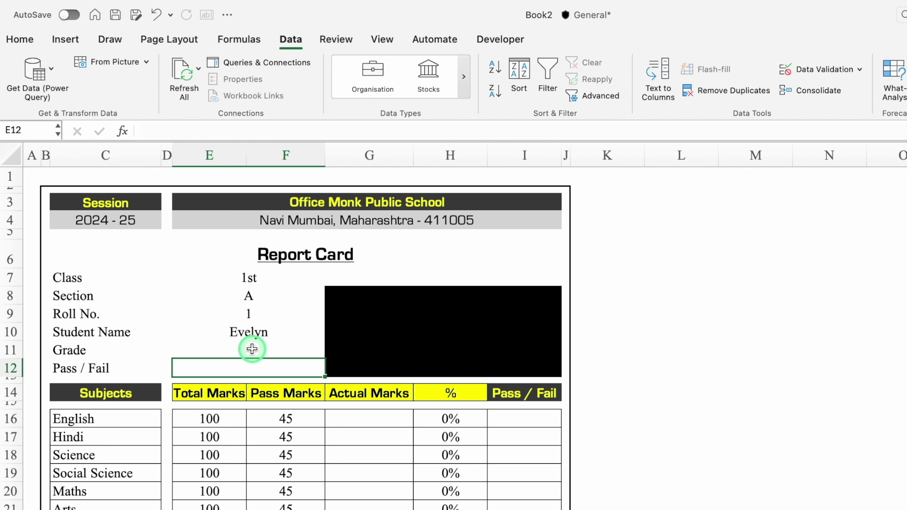
{"action": "left_click", "coordinate": [392, 420]}
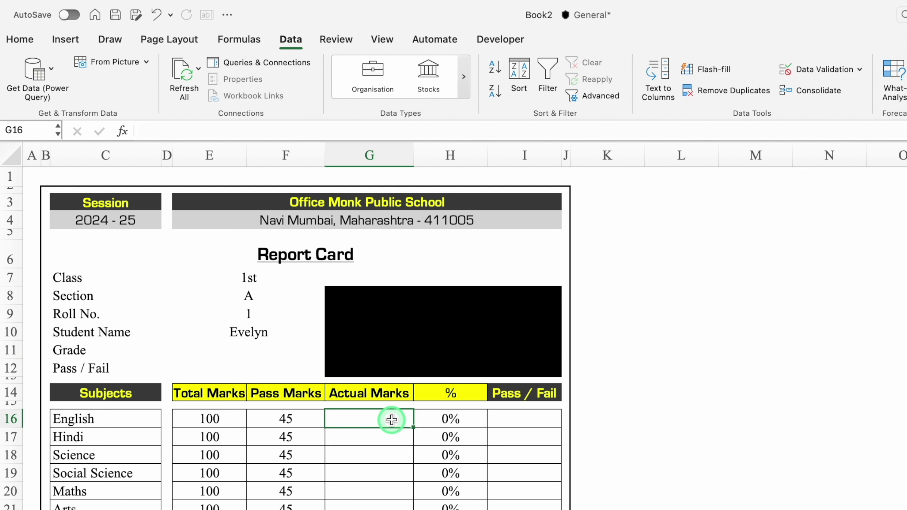
{"action": "type", "text": "=vl"}
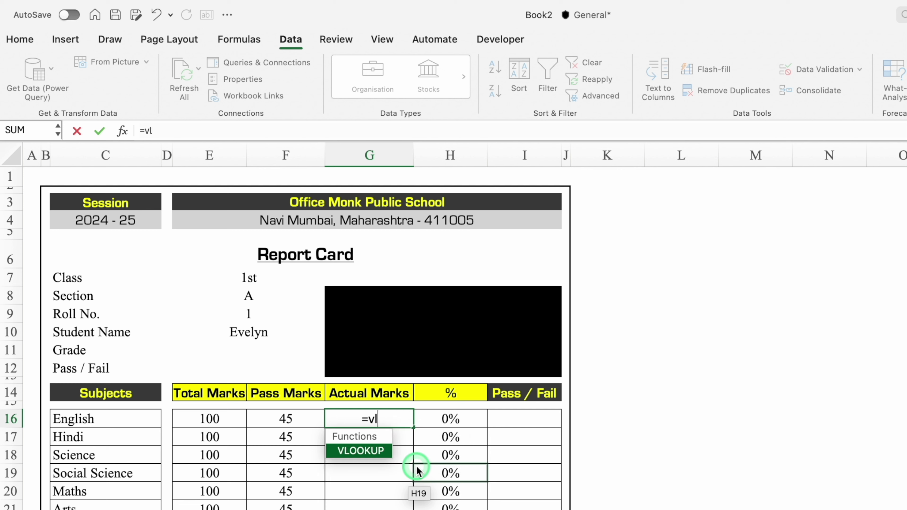
{"action": "type", "text": "o"}
{"action": "double_click", "coordinate": [370, 451]}
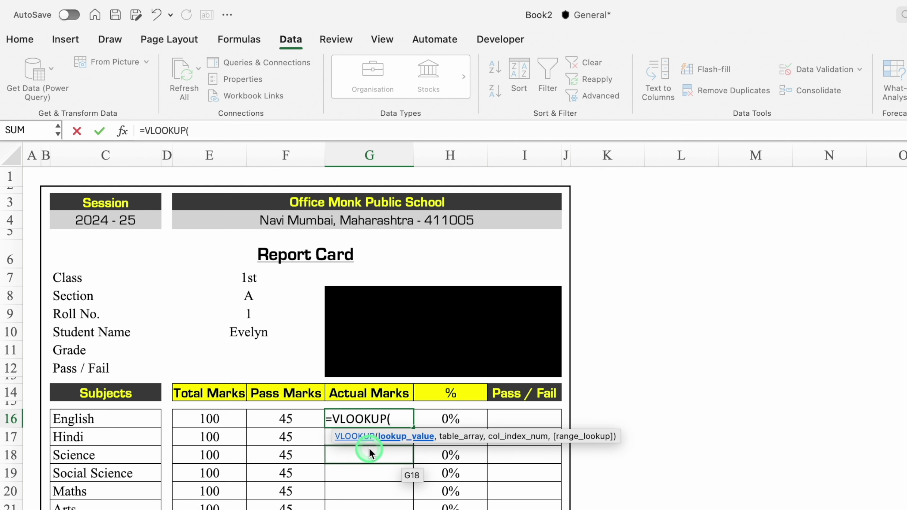
{"action": "left_click", "coordinate": [257, 278]}
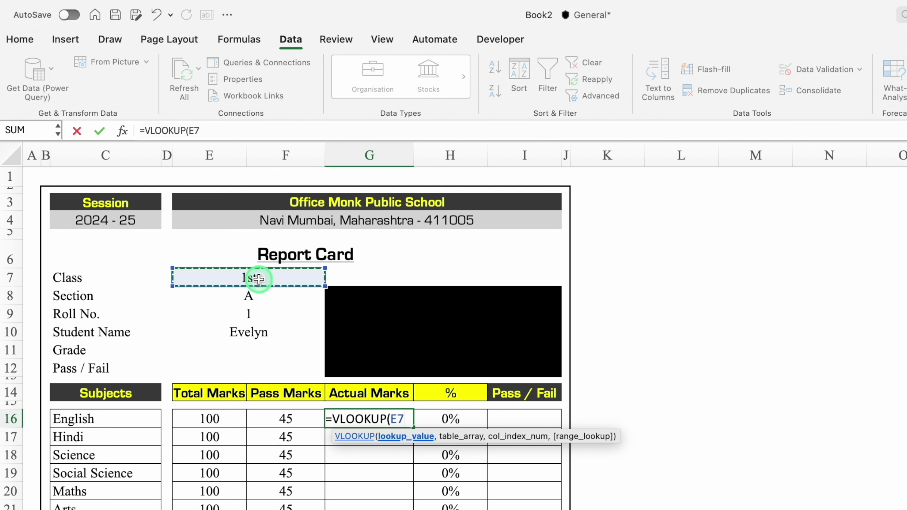
{"action": "key", "text": "F4"}
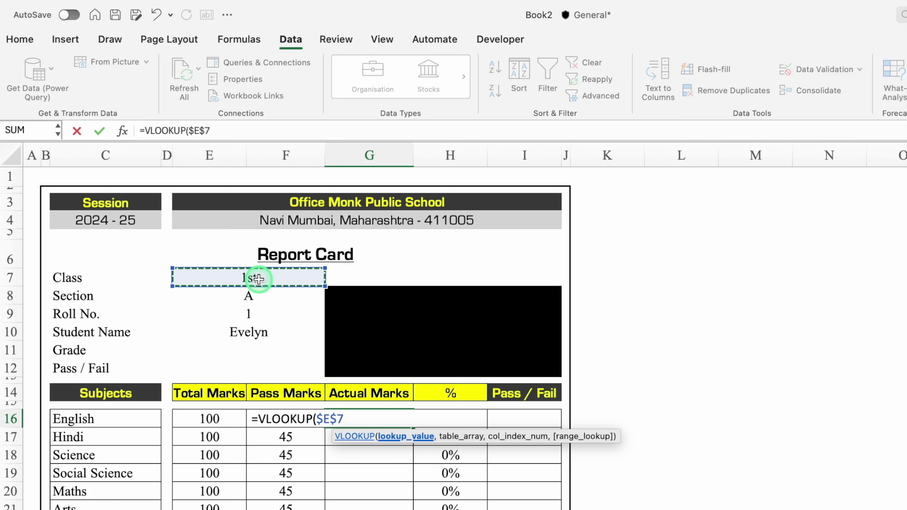
{"action": "type", "text": "&"}
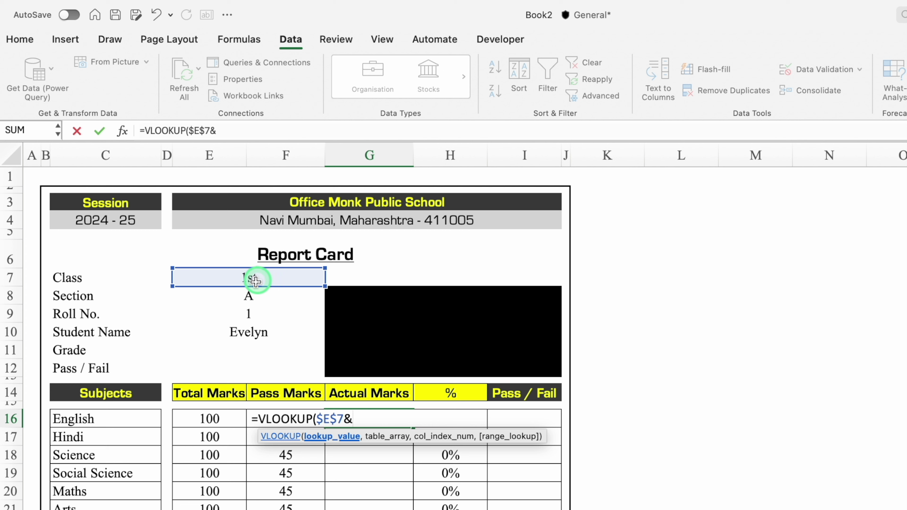
{"action": "left_click", "coordinate": [250, 310]}
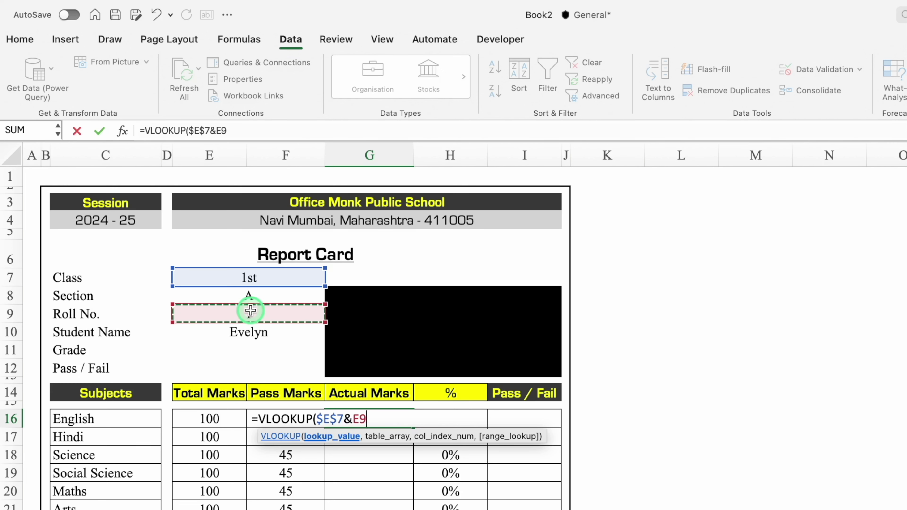
{"action": "key", "text": "F4"}
{"action": "type", "text": "$E$9,"}
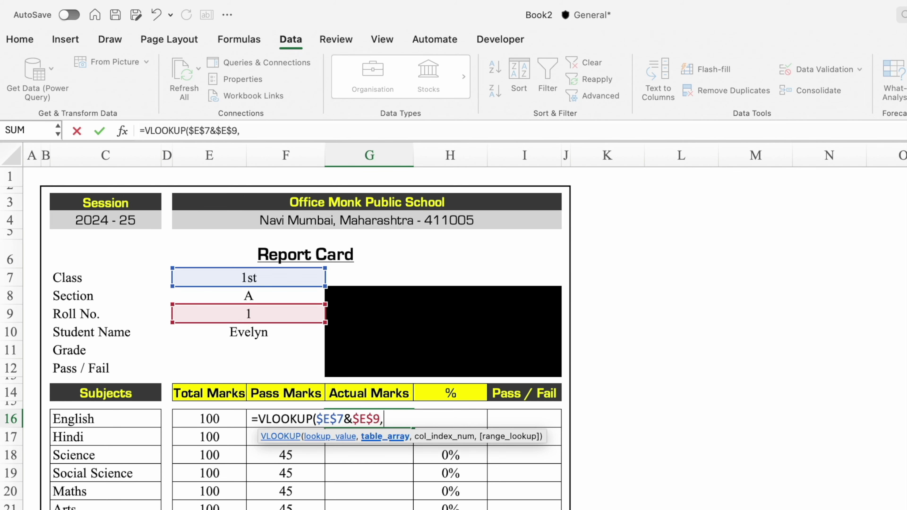
Step: Use Data!$D:$O as the lookup table and begin a MATCH for the column index
{"action": "key", "text": "ctrl+Page_Down"}
{"action": "left_click", "coordinate": [130, 133]}
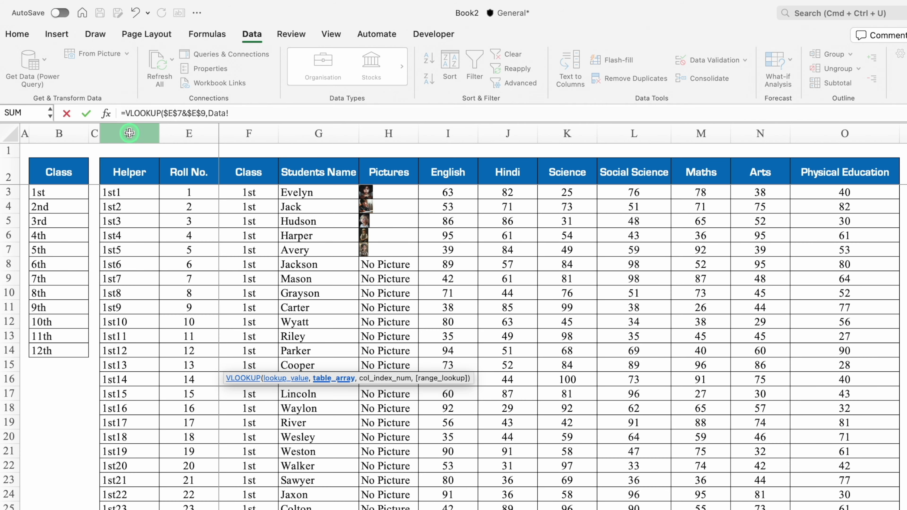
{"action": "left_click_drag", "start_coordinate": [129, 133], "coordinate": [848, 163]}
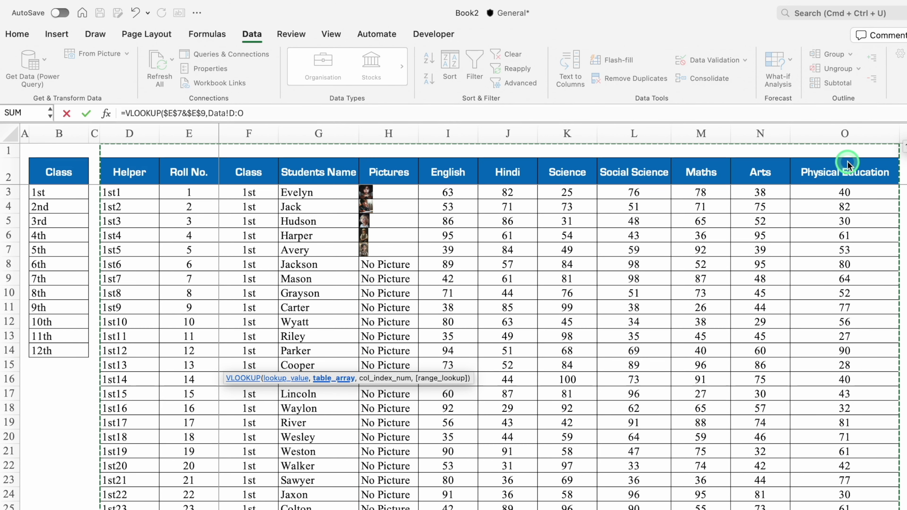
{"action": "key", "text": "F4"}
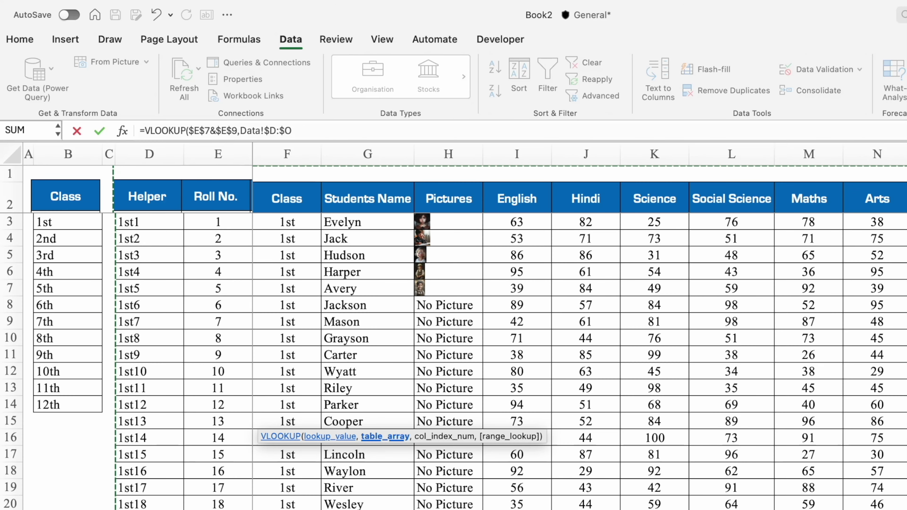
{"action": "type", "text": ","}
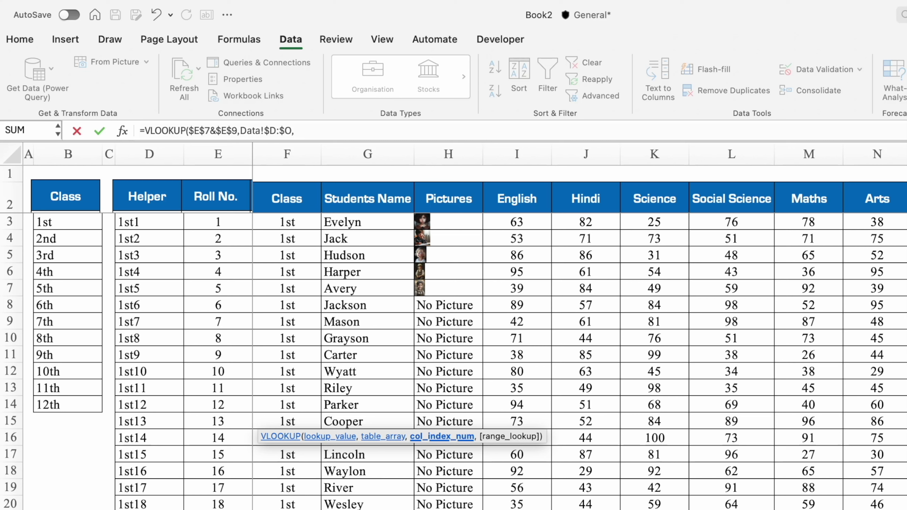
{"action": "type", "text": "ma"}
{"action": "type", "text": "tch"}
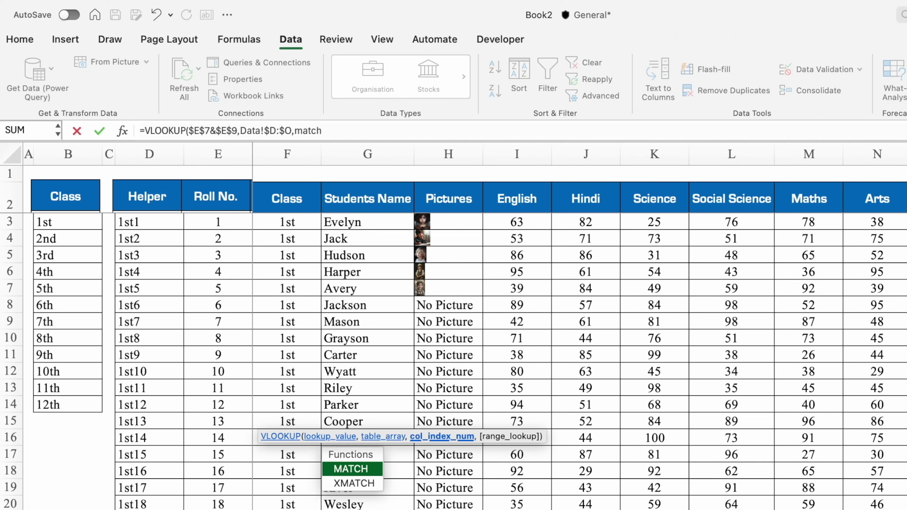
{"action": "double_click", "coordinate": [371, 470]}
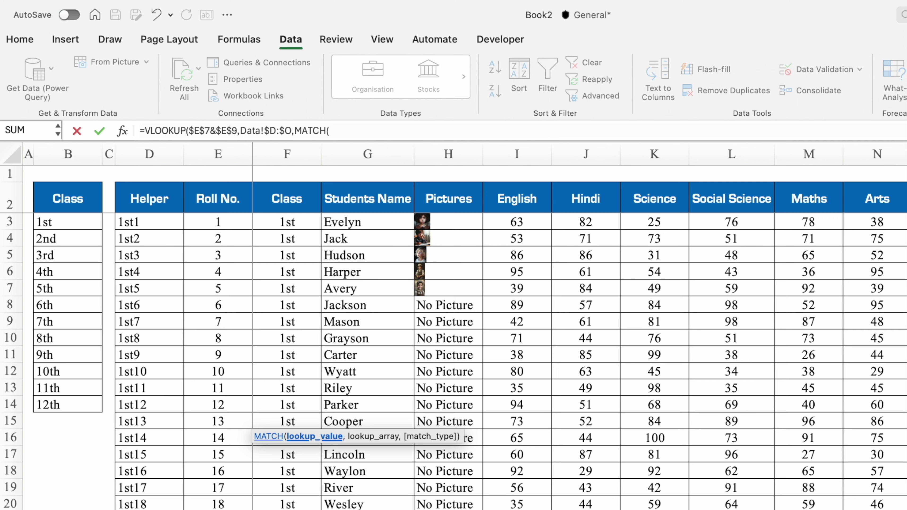
{"action": "left_click", "coordinate": [200, 507]}
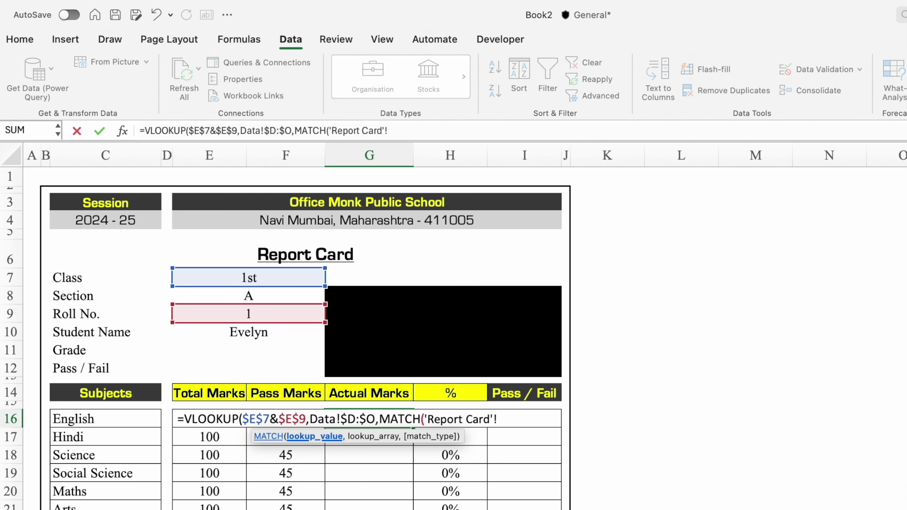
Step: Match the English subject in C16 against the Data sheet's absolute header range D2:O2
{"action": "left_click", "coordinate": [142, 417]}
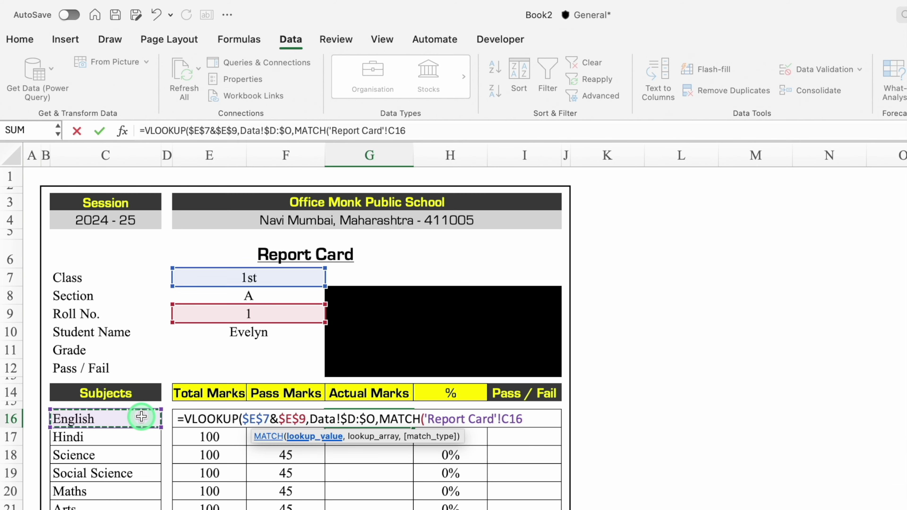
{"action": "type", "text": ","}
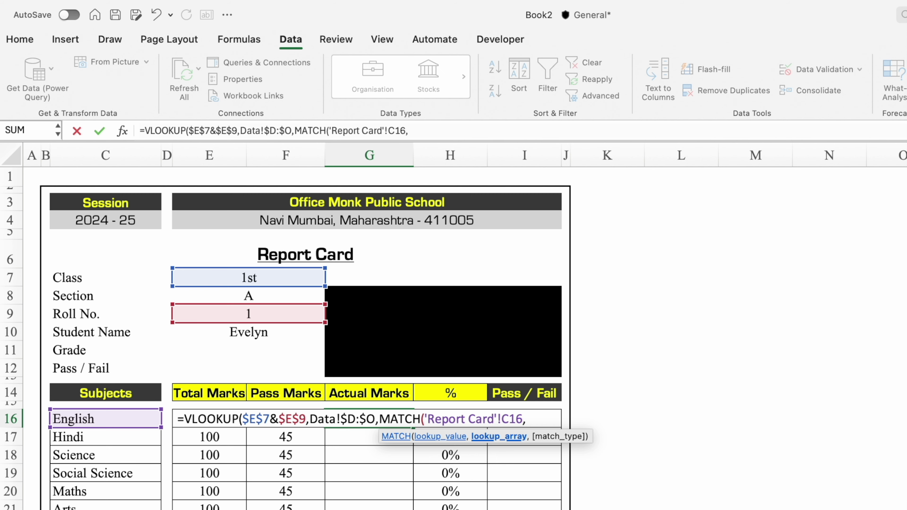
{"action": "key", "text": "ctrl+Page_Down"}
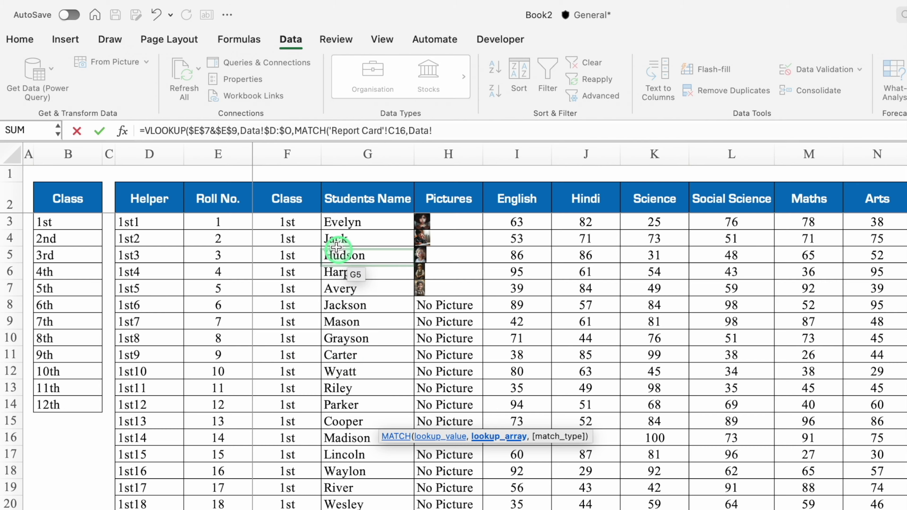
{"action": "left_click", "coordinate": [128, 169]}
{"action": "left_click_drag", "start_coordinate": [127, 168], "coordinate": [314, 170]}
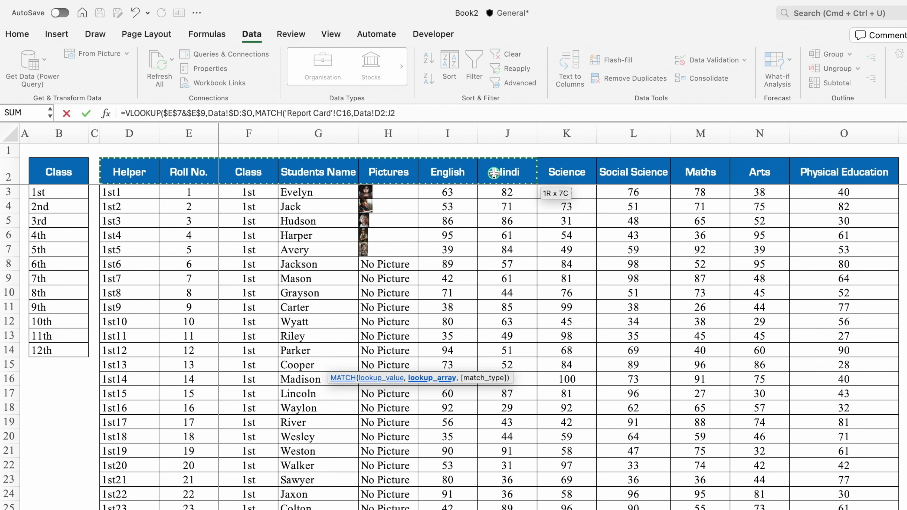
{"action": "left_click_drag", "start_coordinate": [314, 170], "coordinate": [824, 173]}
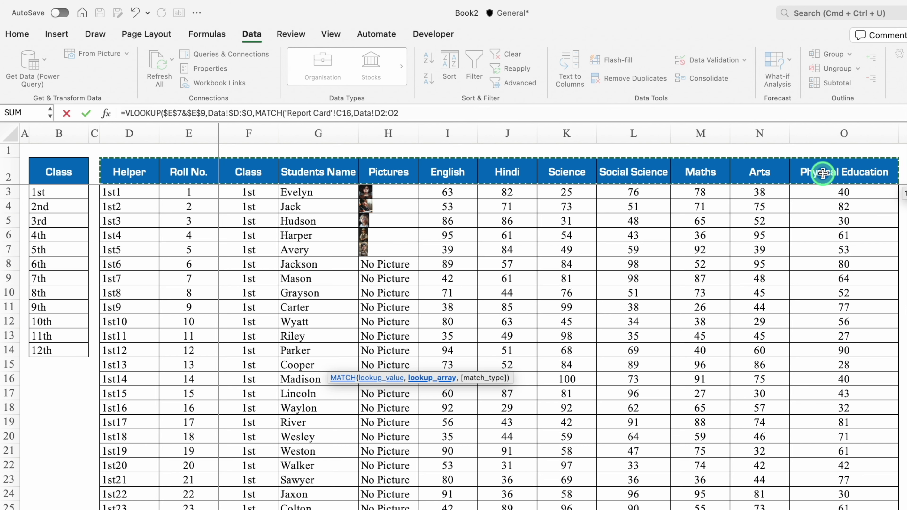
{"action": "key", "text": "F4"}
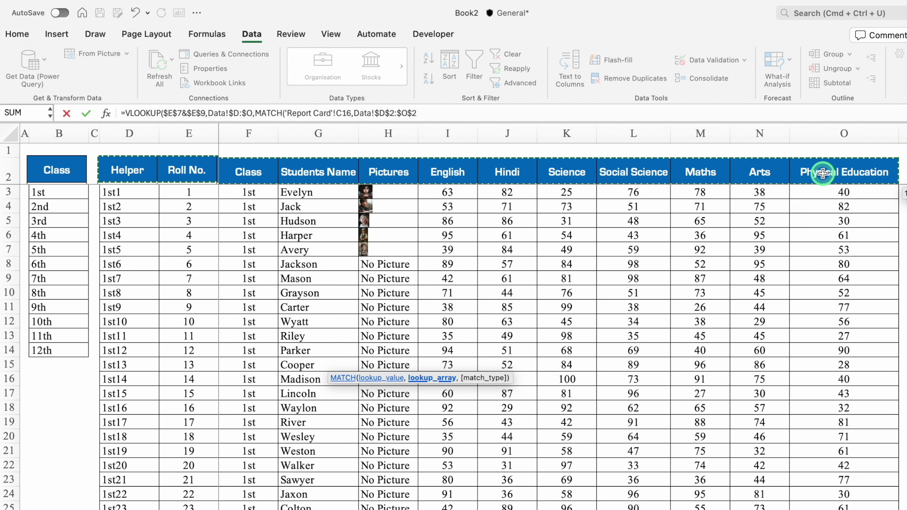
Step: Set the MATCH to exact match and close the formula, returning 63 marks
{"action": "type", "text": ","}
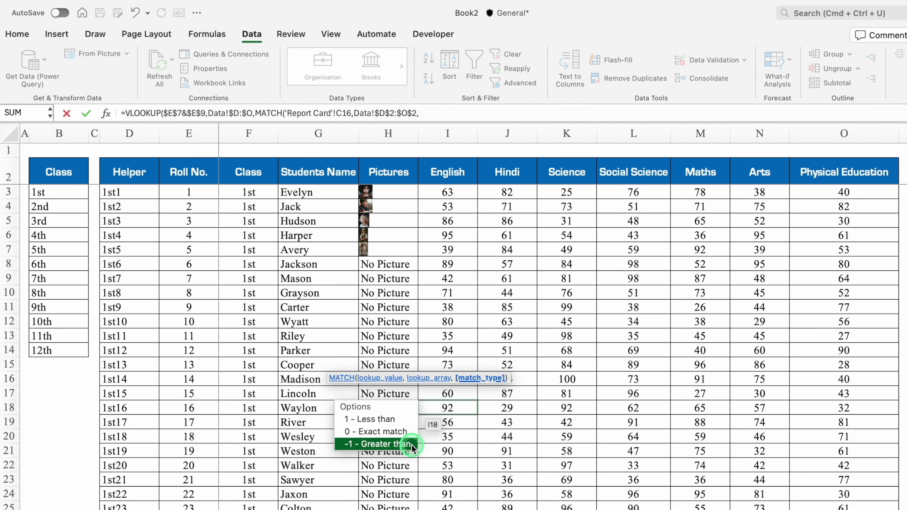
{"action": "double_click", "coordinate": [404, 434]}
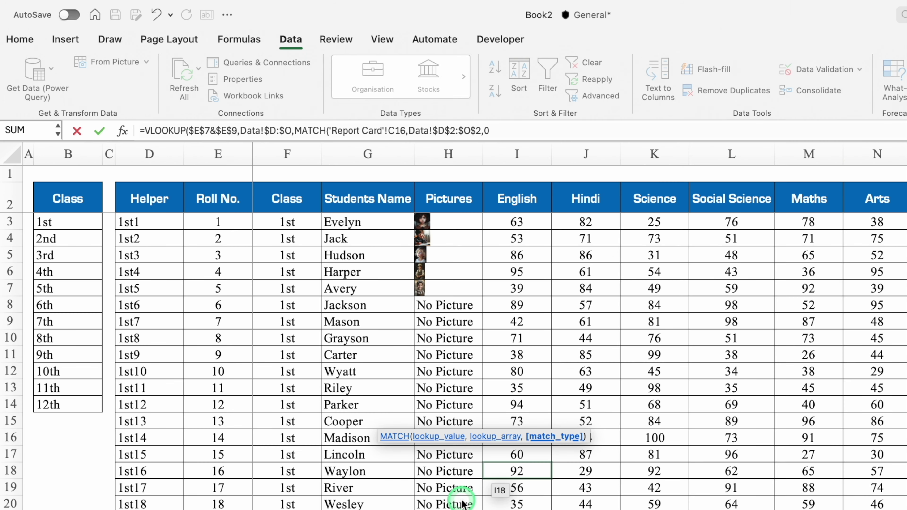
{"action": "type", "text": "),0"}
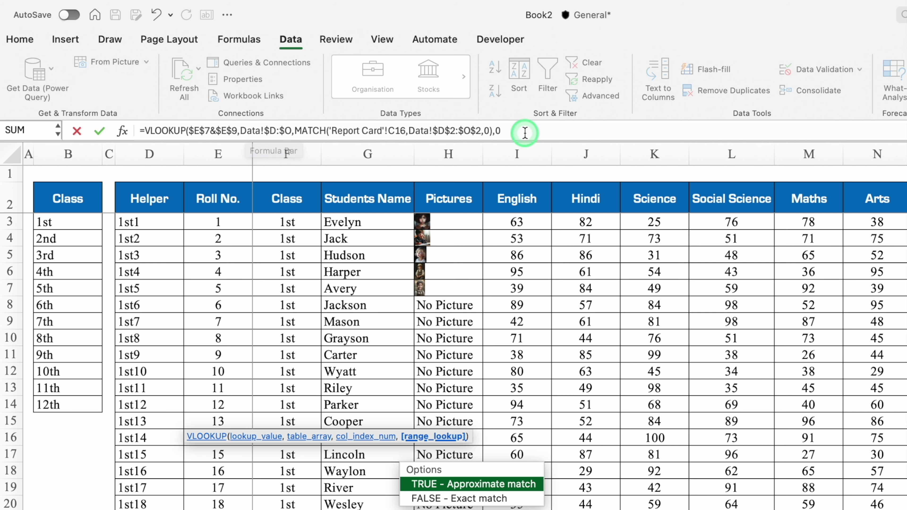
{"action": "type", "text": ")"}
{"action": "key", "text": "Return"}
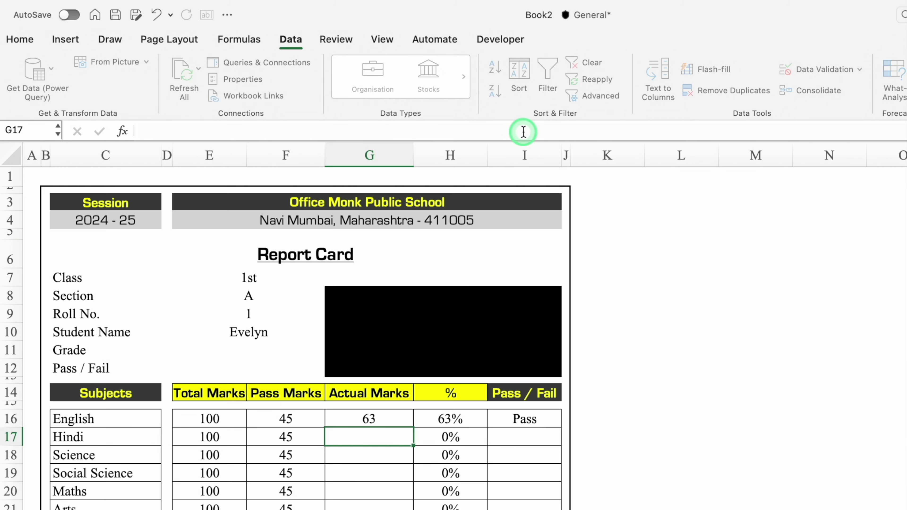
{"action": "left_click", "coordinate": [387, 415]}
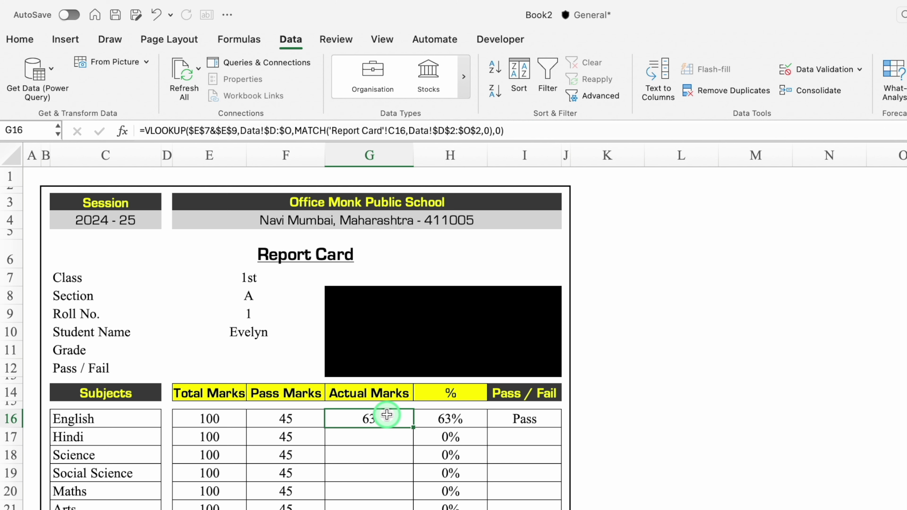
Step: Wrap the G16 marks lookup in IFERROR so errors are suppressed
{"action": "left_click", "coordinate": [143, 131]}
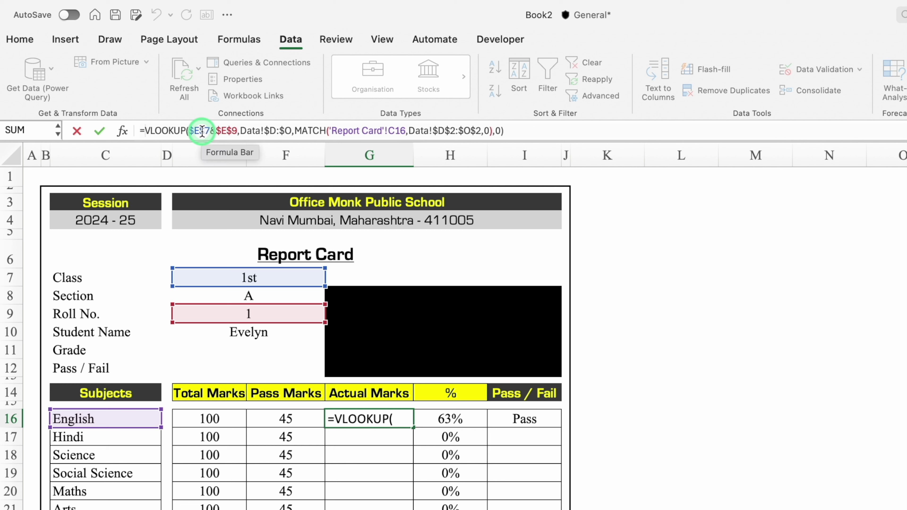
{"action": "type", "text": "iferr"}
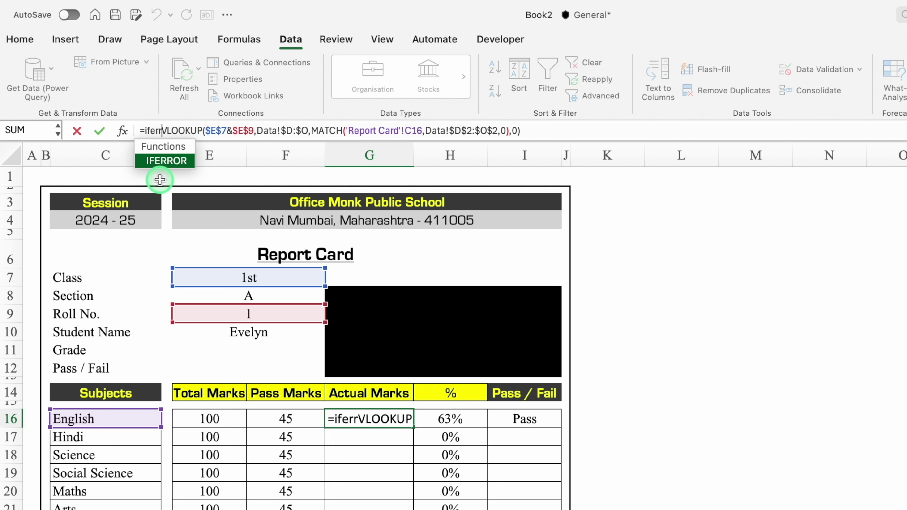
{"action": "key", "text": "Tab"}
{"action": "left_click", "coordinate": [547, 131]}
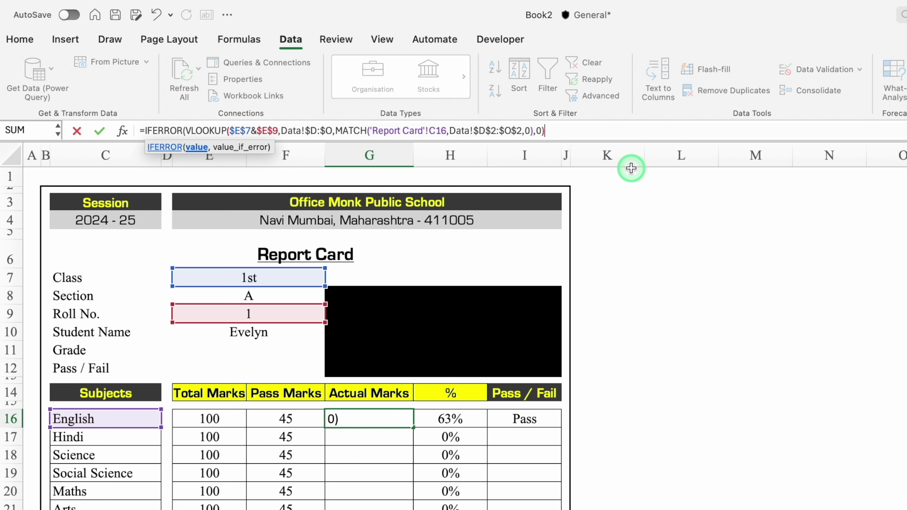
{"action": "type", "text": ",0"}
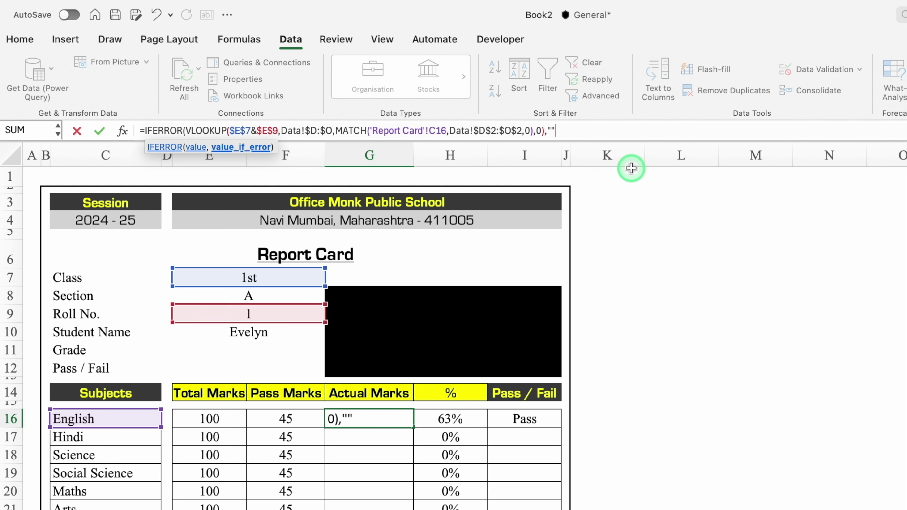
{"action": "type", "text": ")"}
{"action": "key", "text": "Return"}
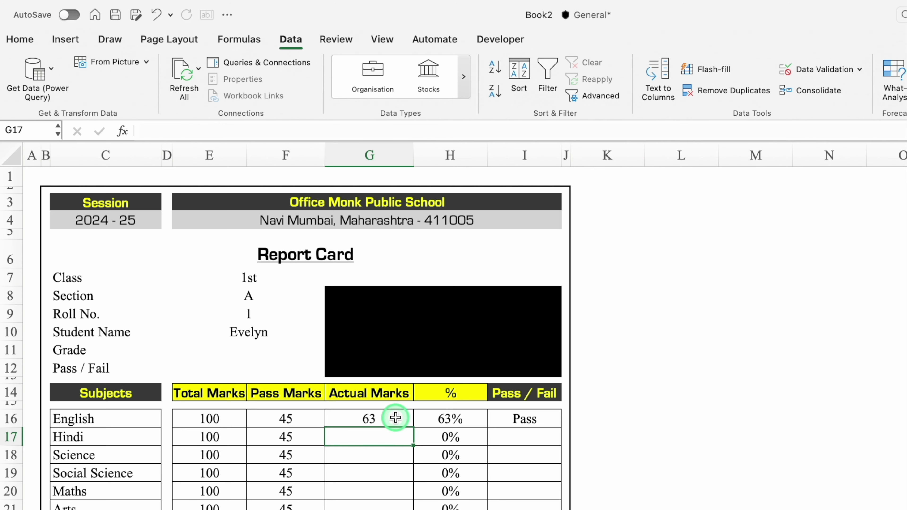
Step: Fill the marks formula down from G16 to G22, Hindi through Physical Education
{"action": "left_click", "coordinate": [397, 417]}
{"action": "left_click_drag", "start_coordinate": [405, 396], "coordinate": [405, 500]}
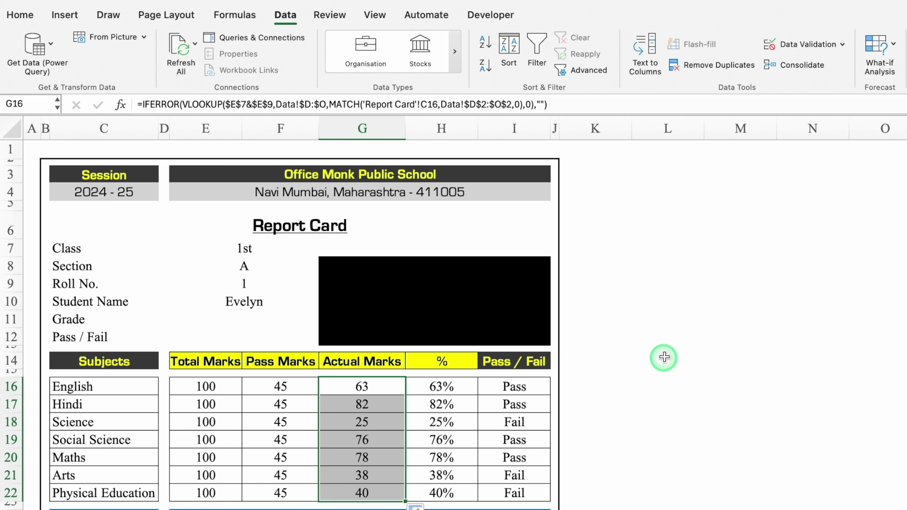
{"action": "left_click", "coordinate": [668, 319]}
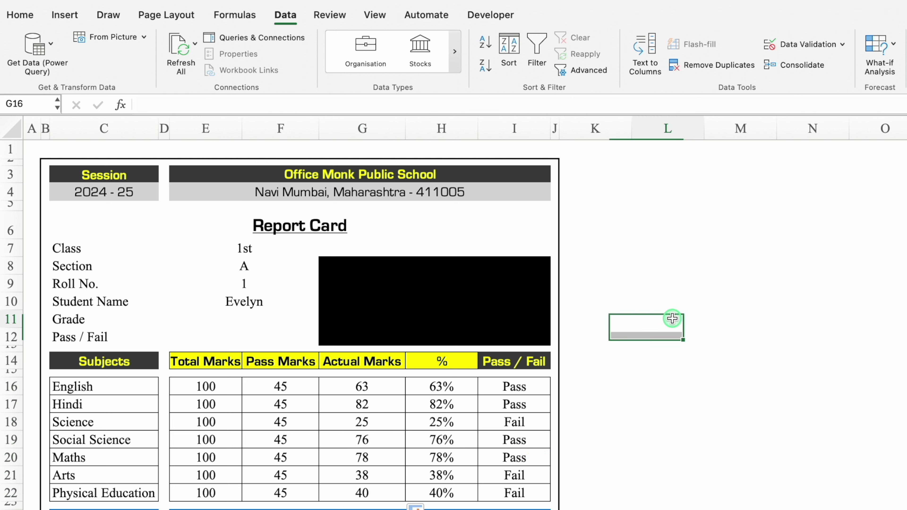
{"action": "left_click", "coordinate": [109, 386]}
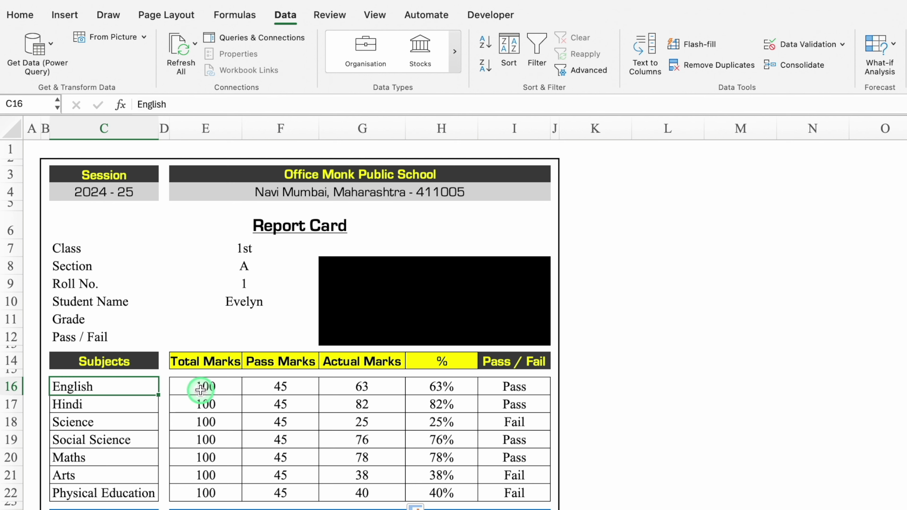
Step: Shade the English, Science, Maths and Physical Education rows light grey
{"action": "left_click_drag", "start_coordinate": [200, 387], "coordinate": [492, 387]}
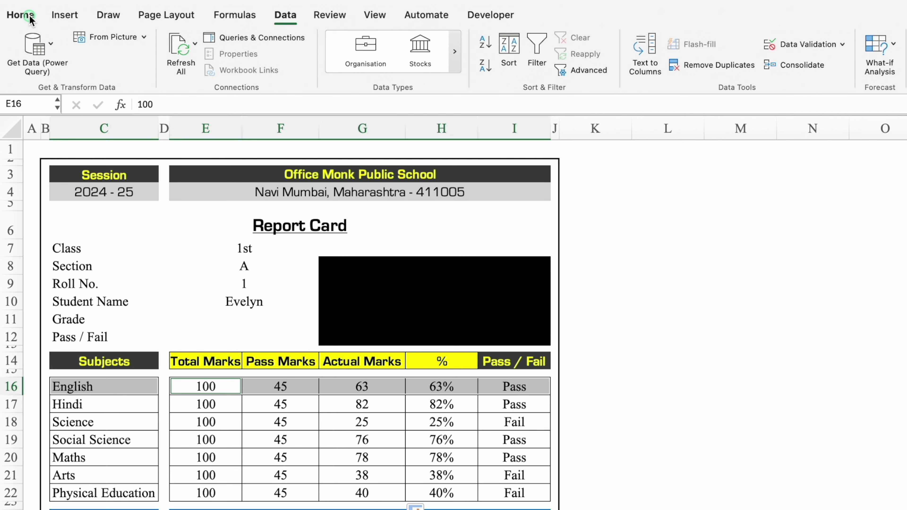
{"action": "left_click", "coordinate": [21, 14]}
{"action": "left_click", "coordinate": [223, 66]}
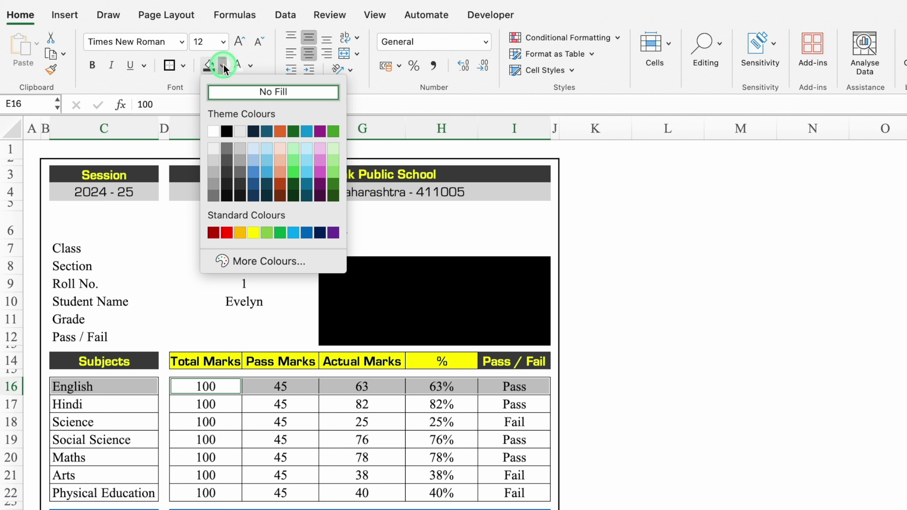
{"action": "left_click", "coordinate": [214, 159]}
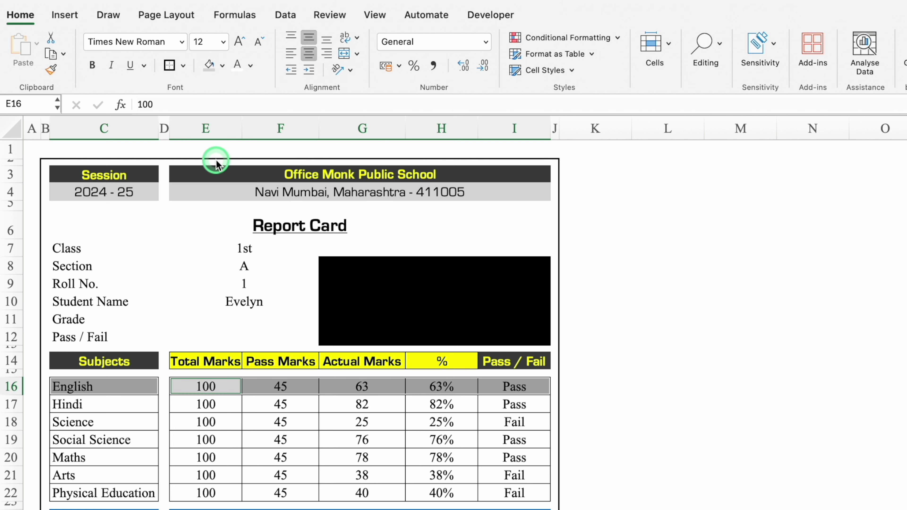
{"action": "left_click", "coordinate": [104, 422]}
{"action": "left_click_drag", "start_coordinate": [206, 422], "coordinate": [515, 422]}
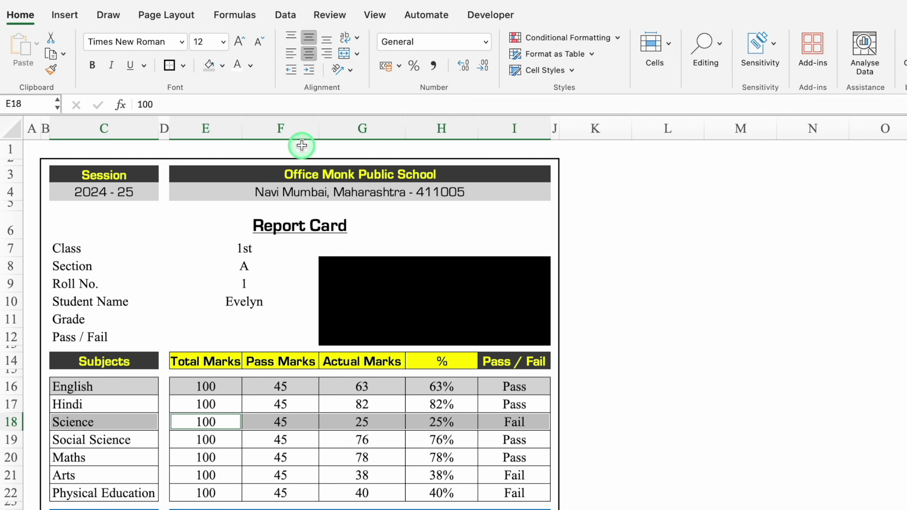
{"action": "left_click", "coordinate": [216, 75]}
{"action": "left_click", "coordinate": [91, 457]}
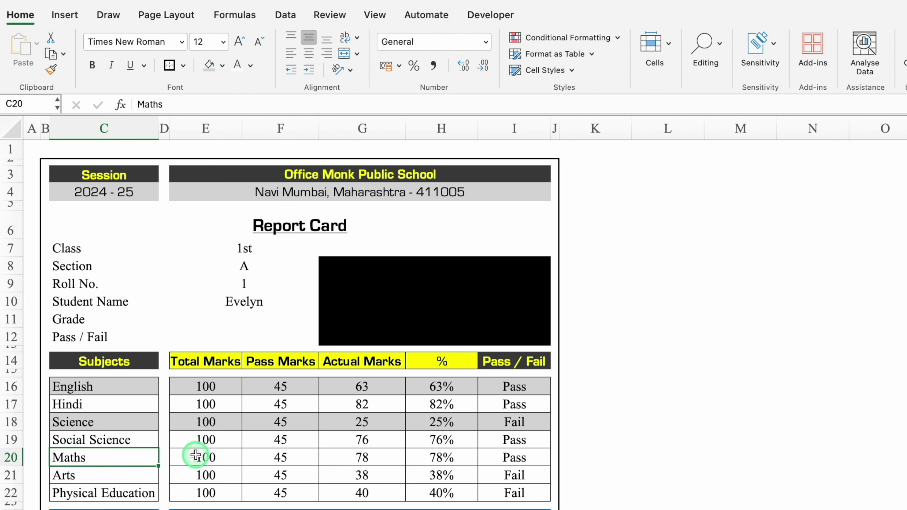
{"action": "left_click", "coordinate": [209, 458], "text": "ctrl"}
{"action": "left_click_drag", "start_coordinate": [209, 458], "coordinate": [514, 459]}
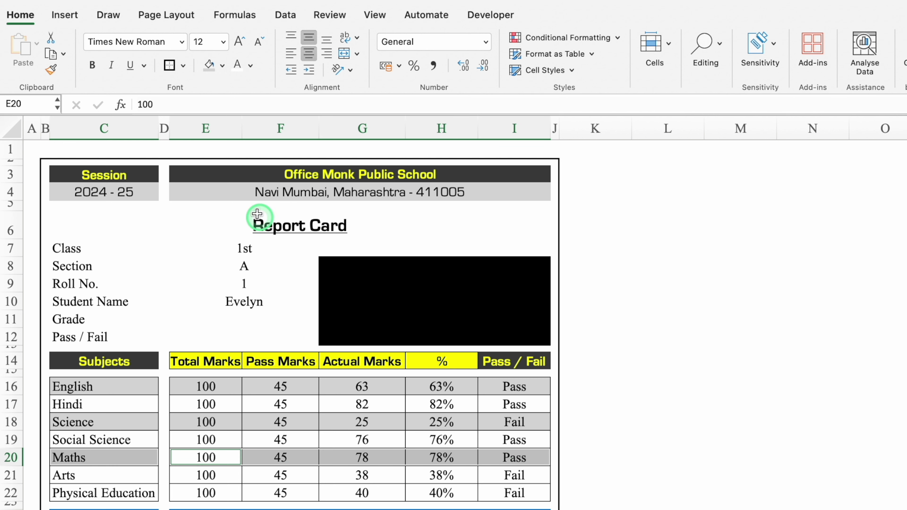
{"action": "left_click", "coordinate": [215, 75]}
{"action": "left_click", "coordinate": [97, 494]}
{"action": "left_click", "coordinate": [207, 493], "text": "ctrl"}
{"action": "left_click_drag", "start_coordinate": [207, 493], "coordinate": [515, 493]}
{"action": "left_click", "coordinate": [211, 67]}
Step: Shade the Hindi, Social Science and Arts rows a lighter grey
{"action": "left_click", "coordinate": [92, 404]}
{"action": "left_click", "coordinate": [202, 404], "text": "ctrl"}
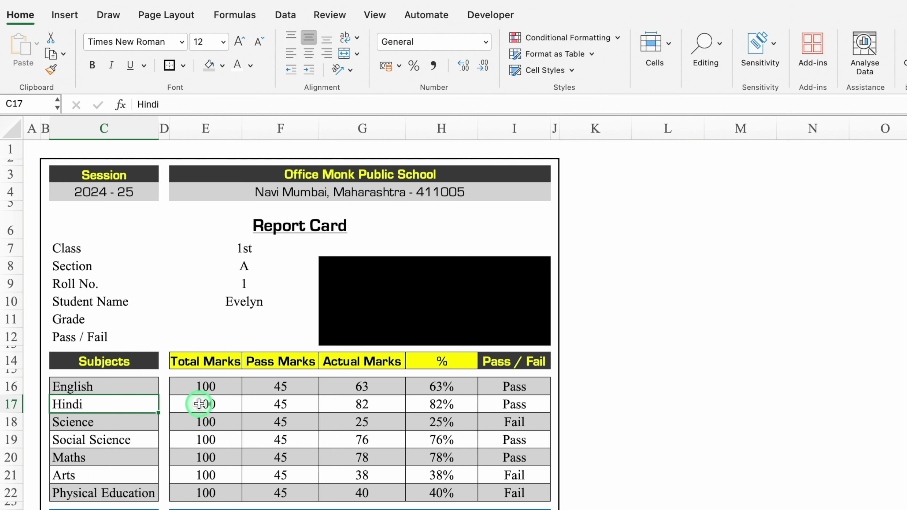
{"action": "left_click_drag", "start_coordinate": [221, 404], "coordinate": [514, 406]}
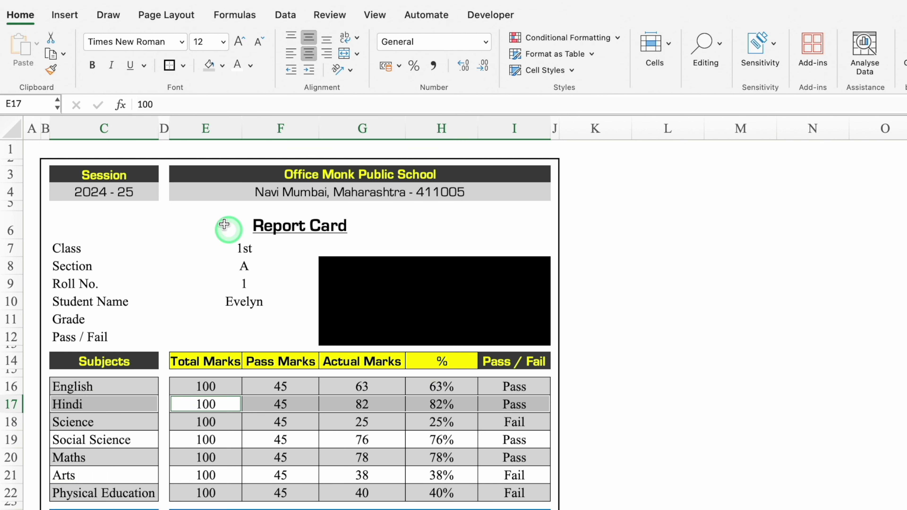
{"action": "left_click", "coordinate": [222, 65]}
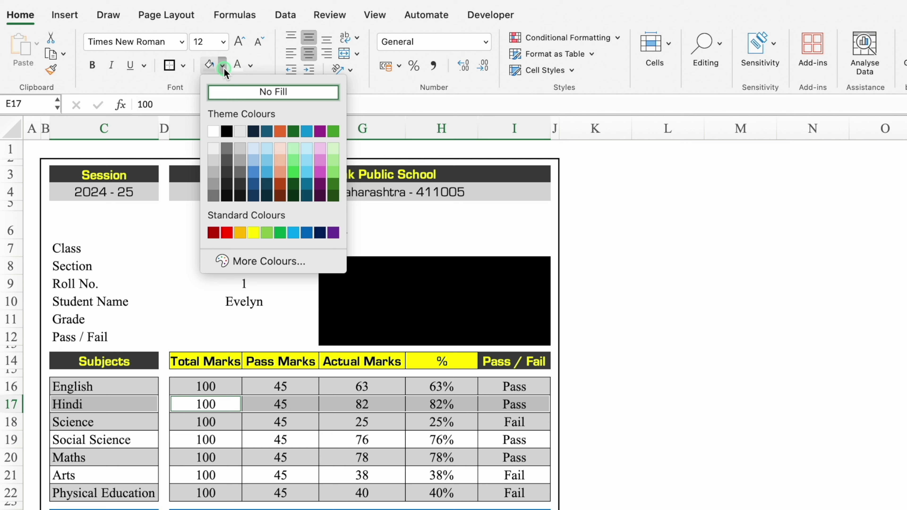
{"action": "left_click", "coordinate": [211, 143]}
{"action": "left_click", "coordinate": [101, 439]}
{"action": "left_click_drag", "start_coordinate": [203, 439], "coordinate": [514, 440]}
{"action": "left_click", "coordinate": [210, 64]}
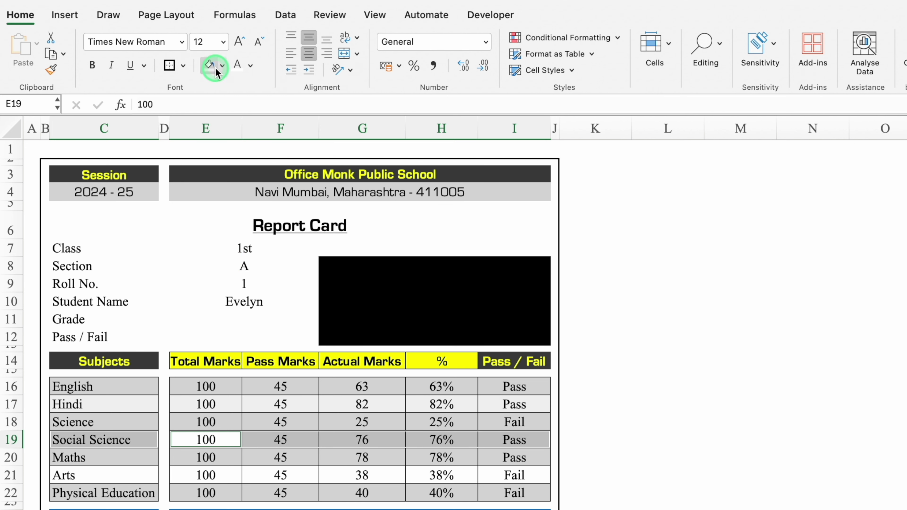
{"action": "left_click", "coordinate": [91, 476]}
{"action": "left_click_drag", "start_coordinate": [203, 476], "coordinate": [514, 475]}
Step: Remove all borders from the marks grid E16:I22
{"action": "left_click", "coordinate": [668, 386]}
{"action": "left_click_drag", "start_coordinate": [210, 387], "coordinate": [510, 486]}
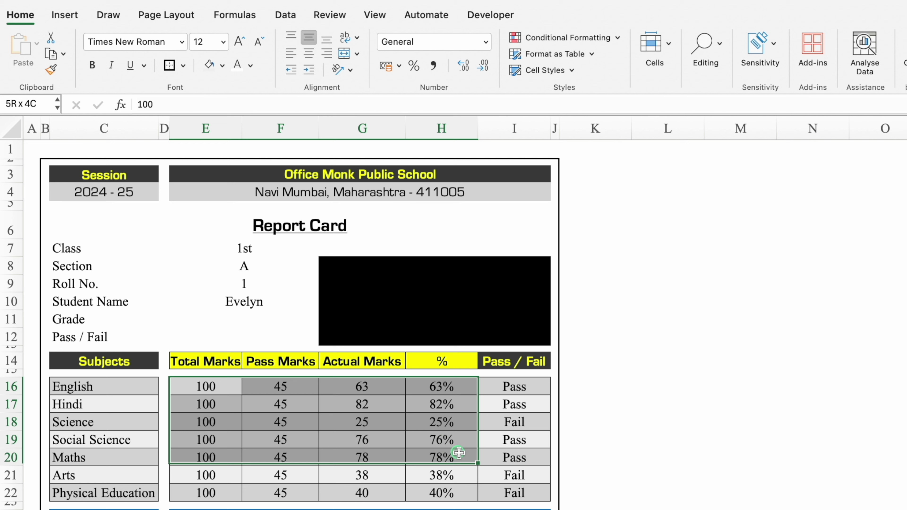
{"action": "left_click", "coordinate": [183, 65]}
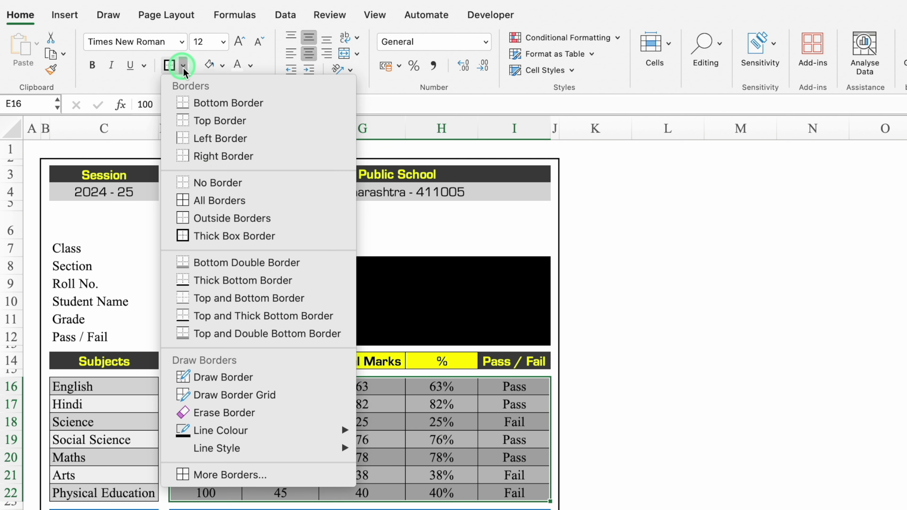
{"action": "left_click", "coordinate": [200, 180]}
{"action": "left_click", "coordinate": [631, 319]}
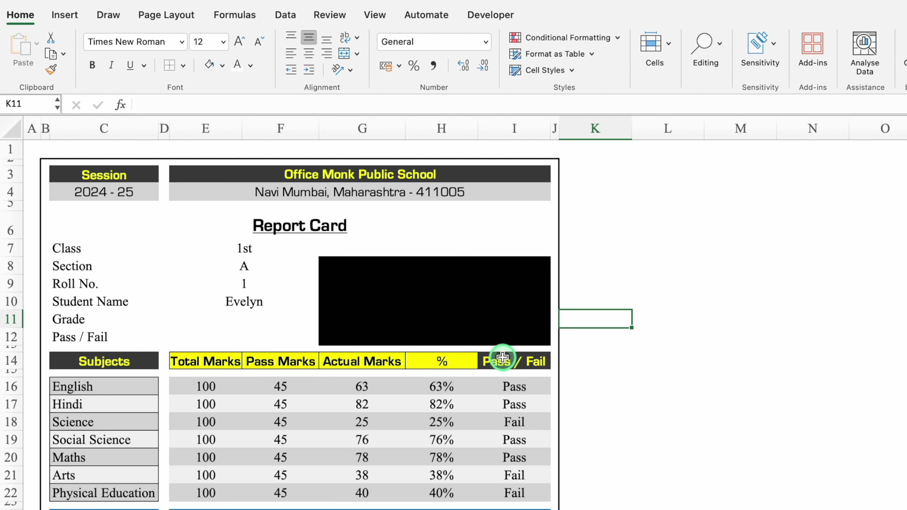
Step: Restore the borders, then enter =IF(H24>=45%,"Pass","Fail") in E12, giving Pass
{"action": "key", "text": "ctrl+z"}
{"action": "left_click", "coordinate": [236, 332]}
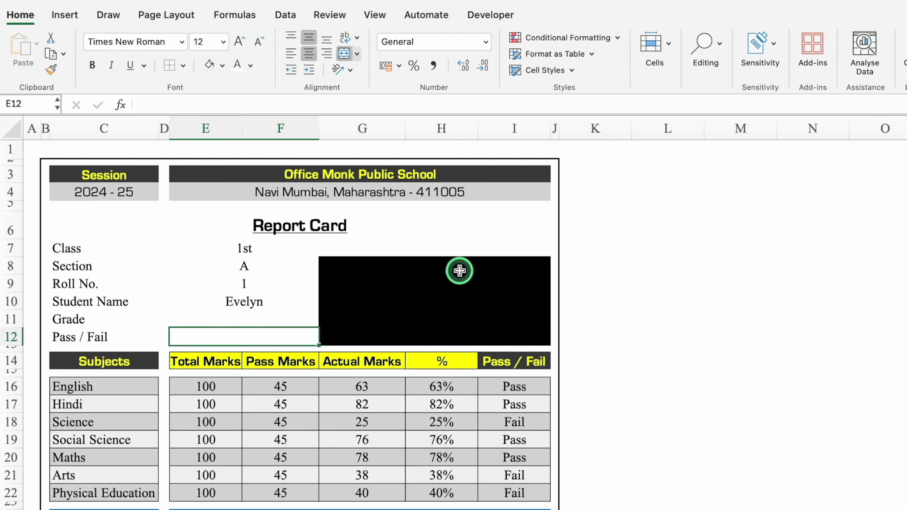
{"action": "type", "text": "=if"}
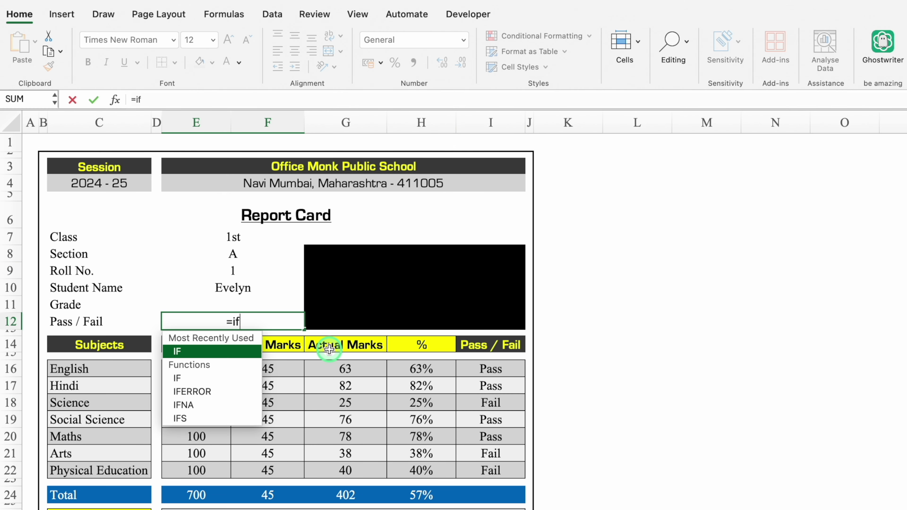
{"action": "double_click", "coordinate": [228, 349]}
{"action": "left_click", "coordinate": [423, 495]}
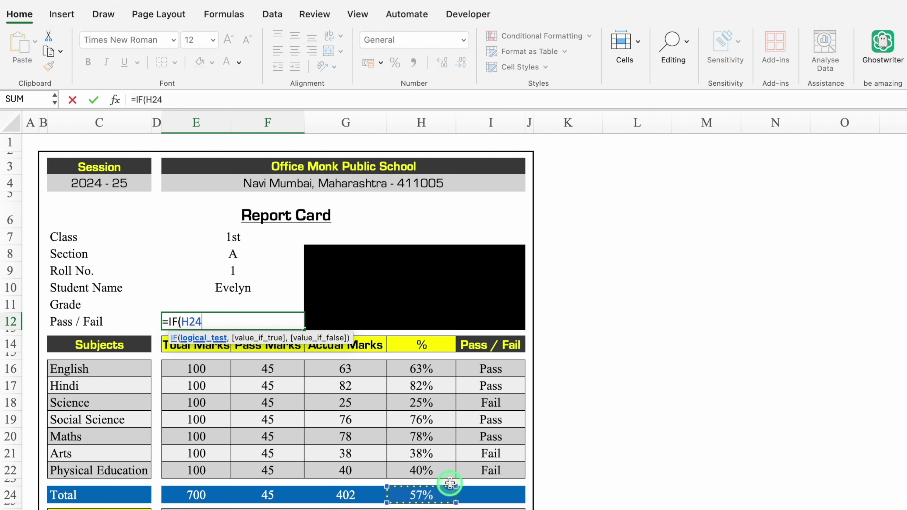
{"action": "type", "text": ">="}
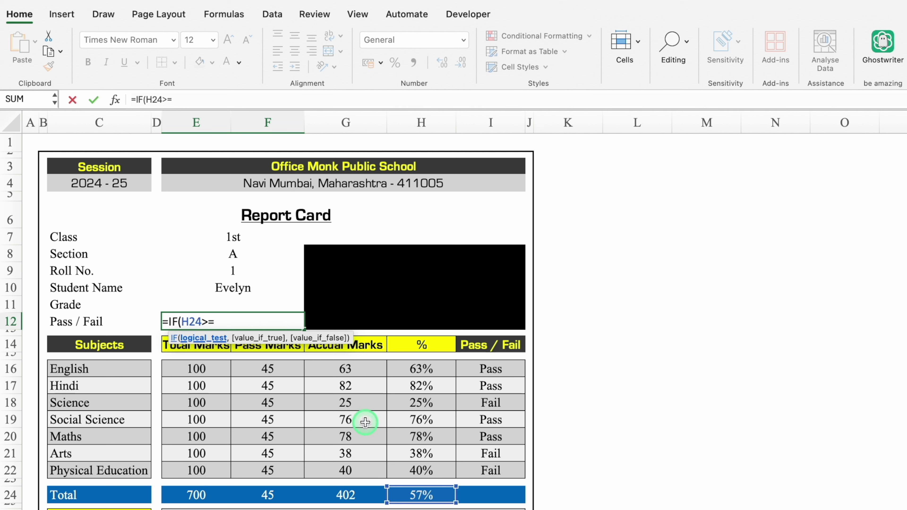
{"action": "type", "text": "45%"}
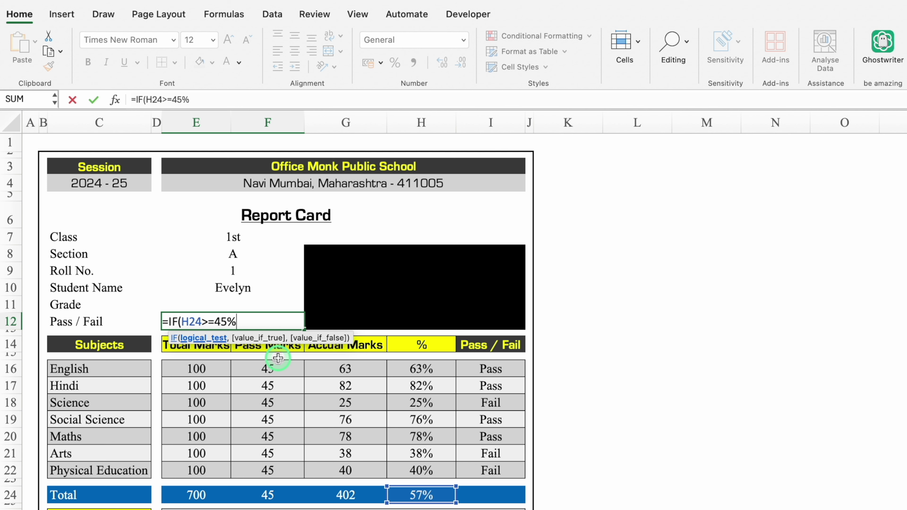
{"action": "type", "text": ",\"Pas"}
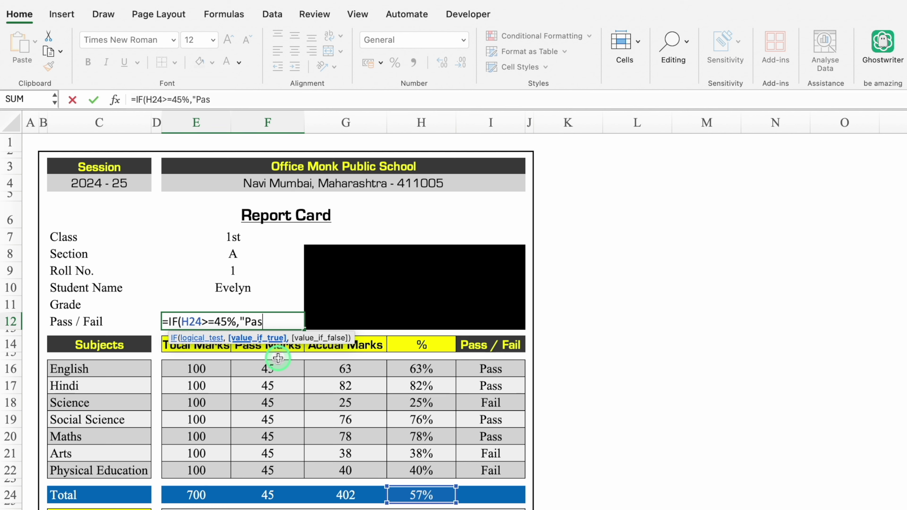
{"action": "type", "text": "s\""}
{"action": "type", "text": ",\""}
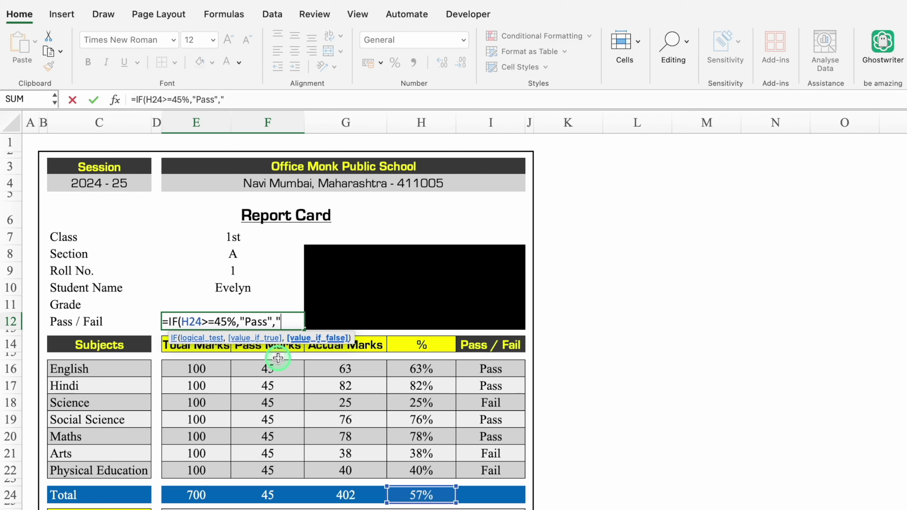
{"action": "type", "text": "Fai"}
{"action": "key", "text": "Return"}
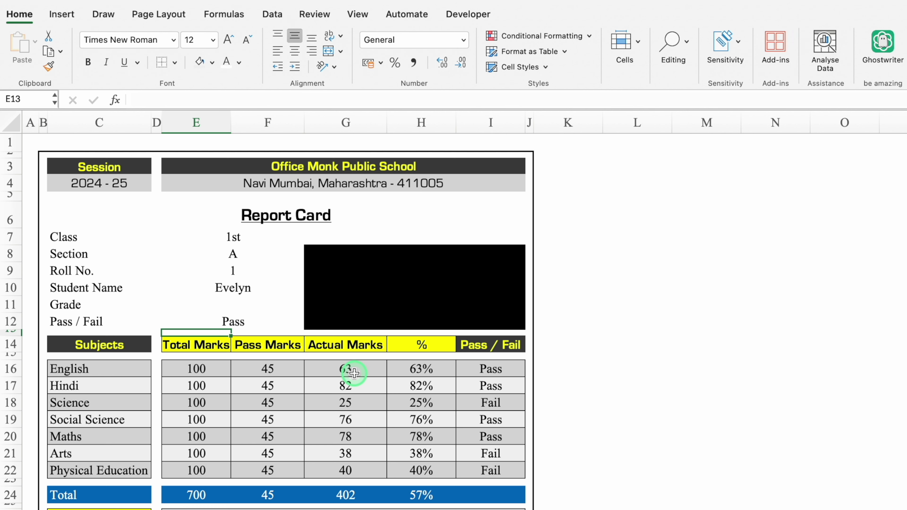
Step: Wrap the E12 formula in IF(E10="","",...) so it stays blank without a student name
{"action": "left_click", "coordinate": [238, 321]}
{"action": "left_click", "coordinate": [135, 100]}
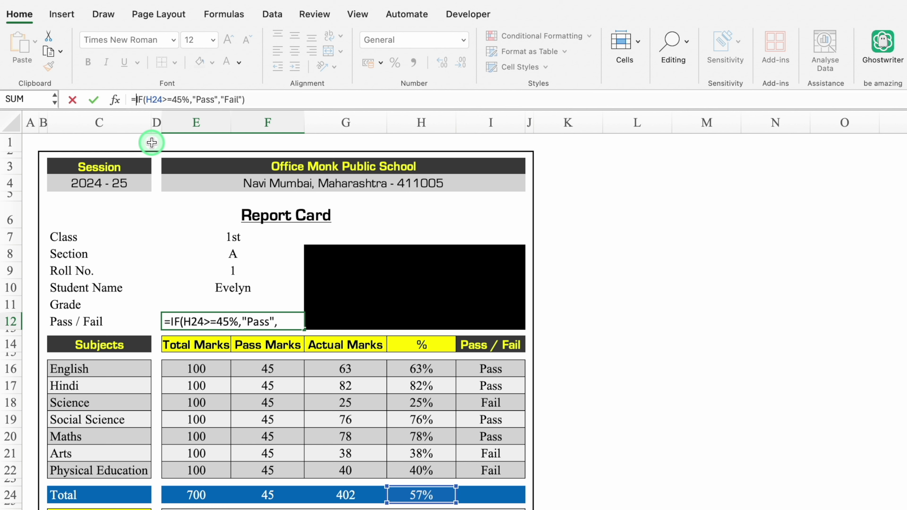
{"action": "type", "text": "IF("}
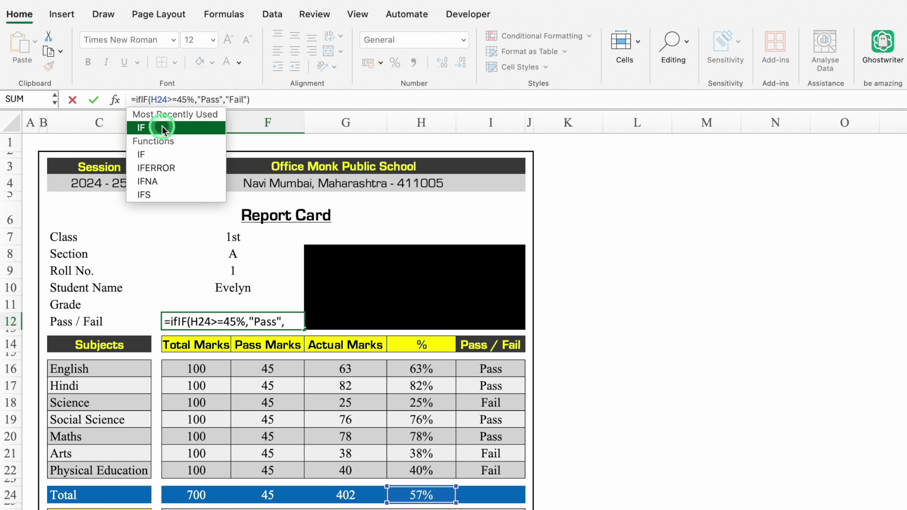
{"action": "double_click", "coordinate": [152, 127]}
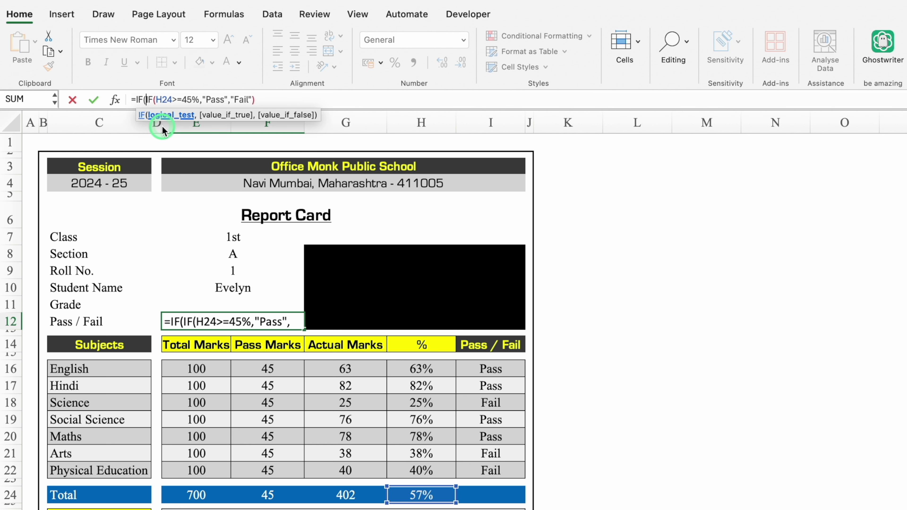
{"action": "left_click", "coordinate": [234, 288]}
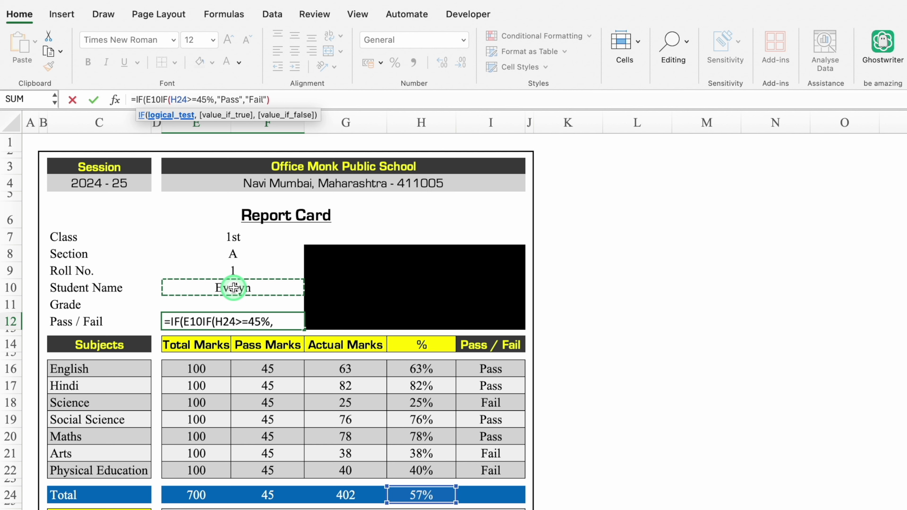
{"action": "type", "text": "=\"\""}
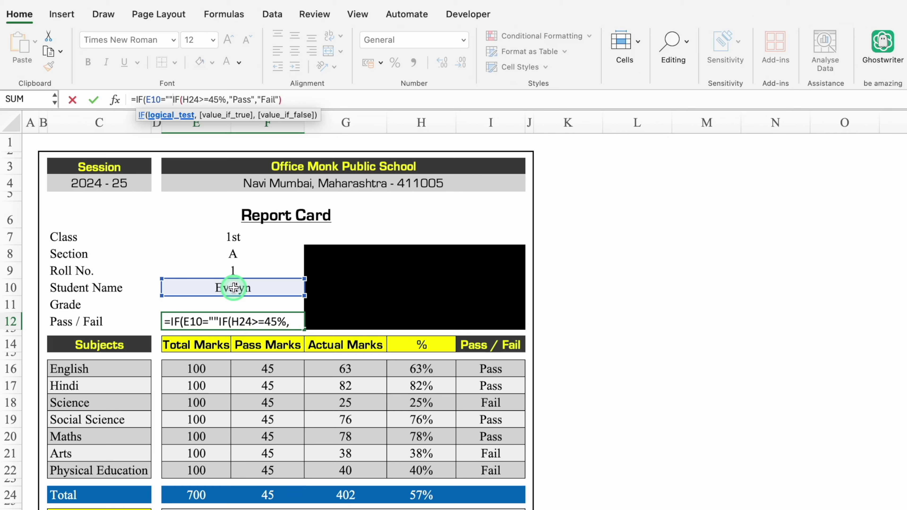
{"action": "type", "text": ","}
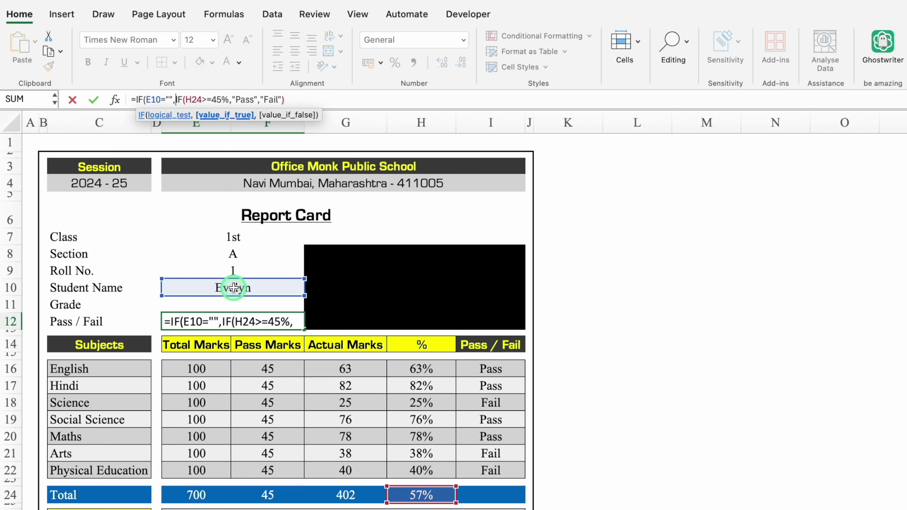
{"action": "type", "text": "\"\""}
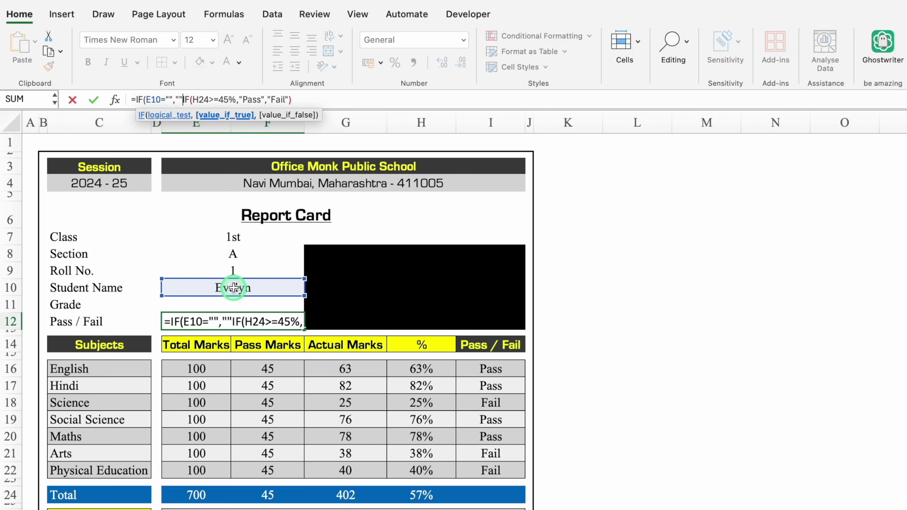
{"action": "type", "text": ","}
{"action": "left_click", "coordinate": [324, 99]}
{"action": "type", "text": ")"}
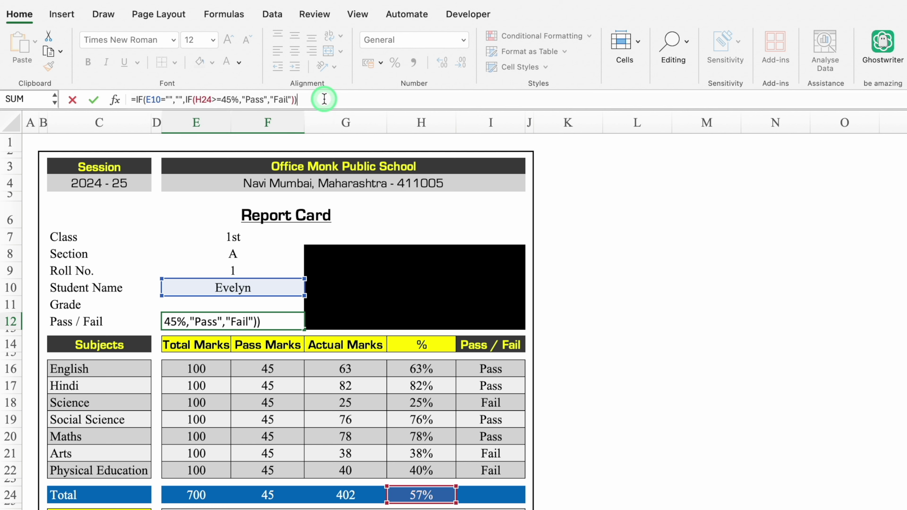
{"action": "key", "text": "Return"}
{"action": "left_click", "coordinate": [265, 271]}
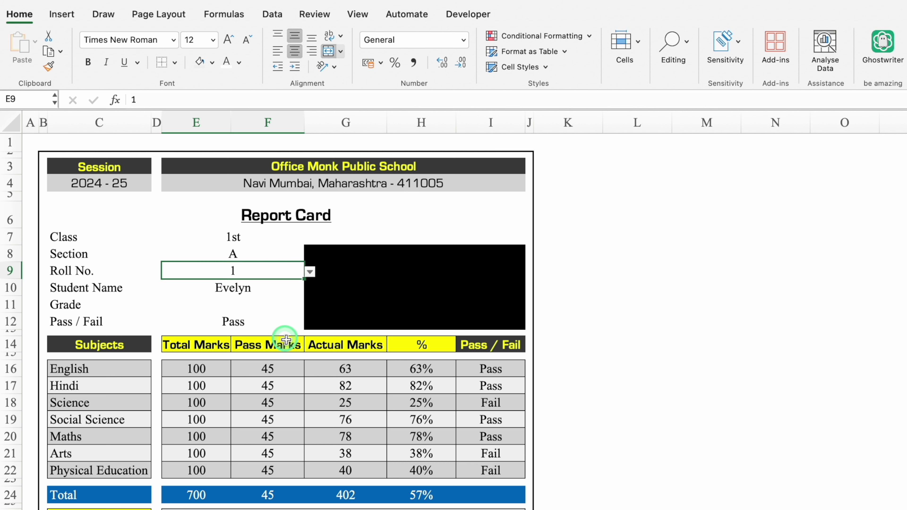
Step: Clear Roll No. E9 and change H16 to =IFERROR(G16/E16,"")
{"action": "key", "text": "Delete"}
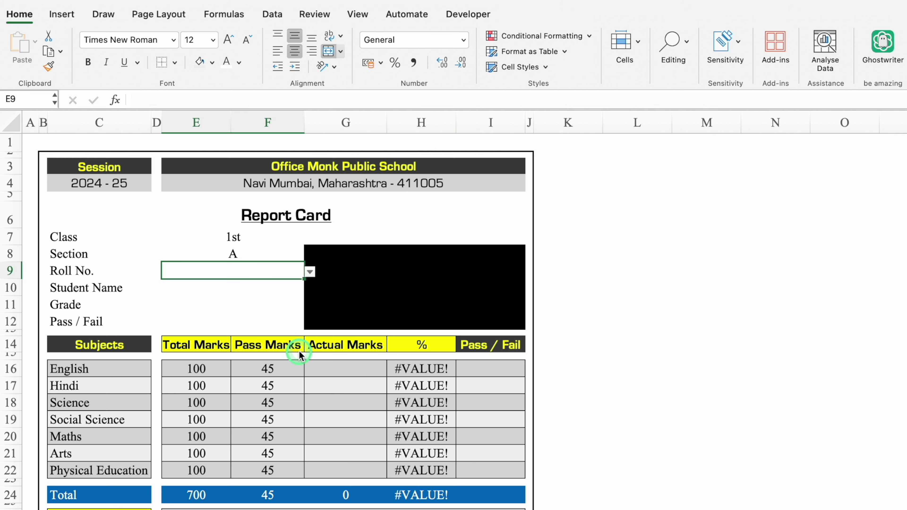
{"action": "left_click", "coordinate": [434, 370]}
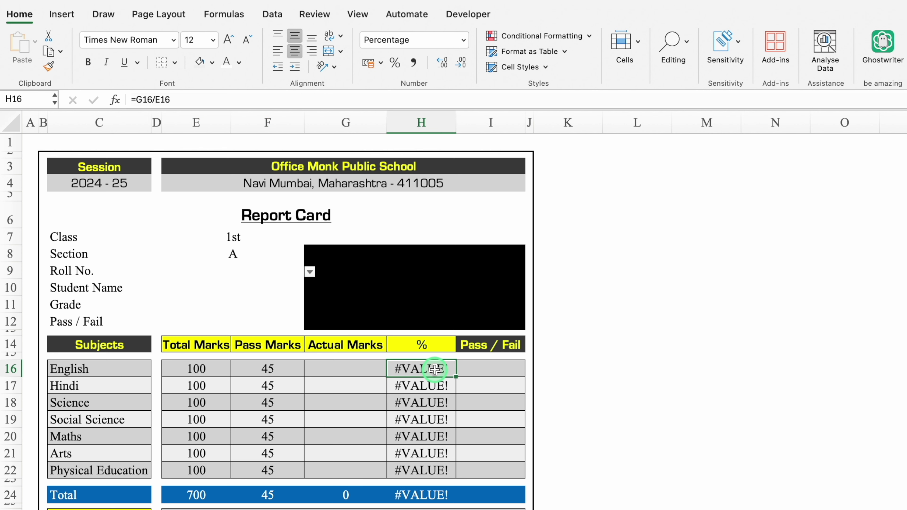
{"action": "left_click", "coordinate": [137, 100]}
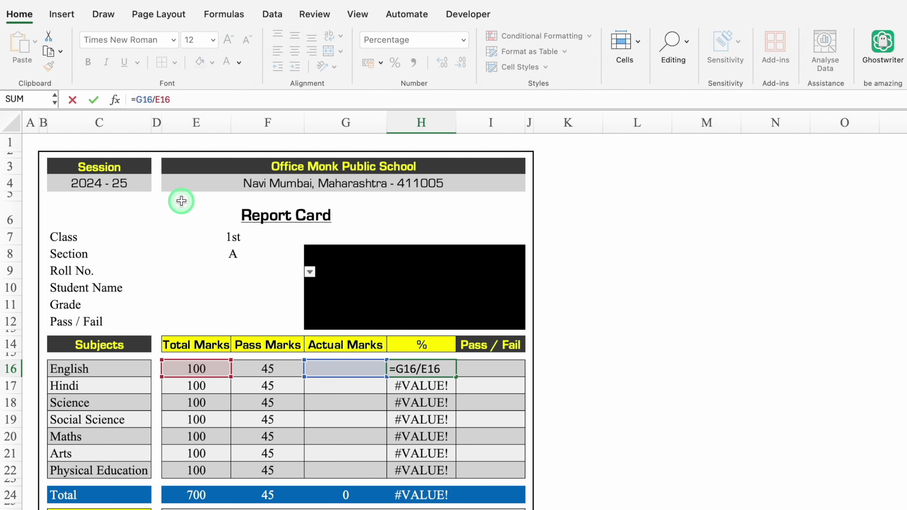
{"action": "type", "text": "iferr"}
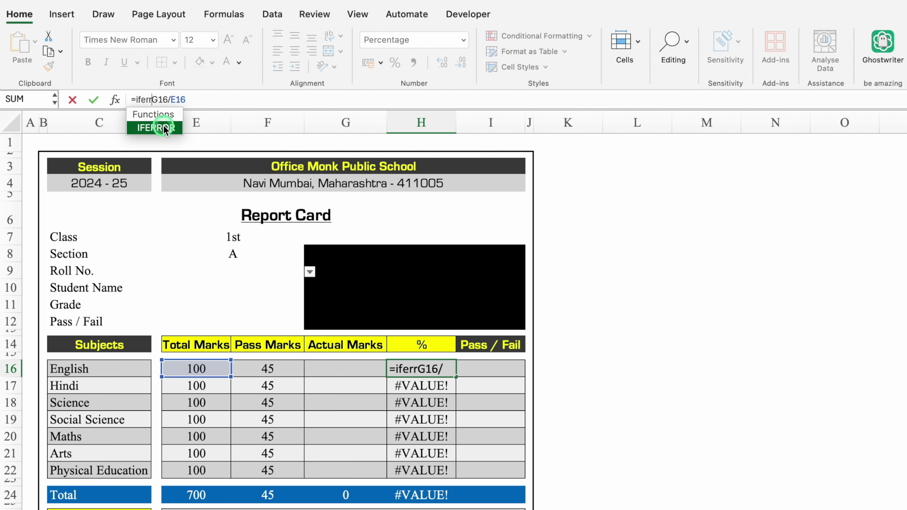
{"action": "double_click", "coordinate": [176, 125]}
{"action": "left_click", "coordinate": [227, 98]}
{"action": "type", "text": ",\"\""}
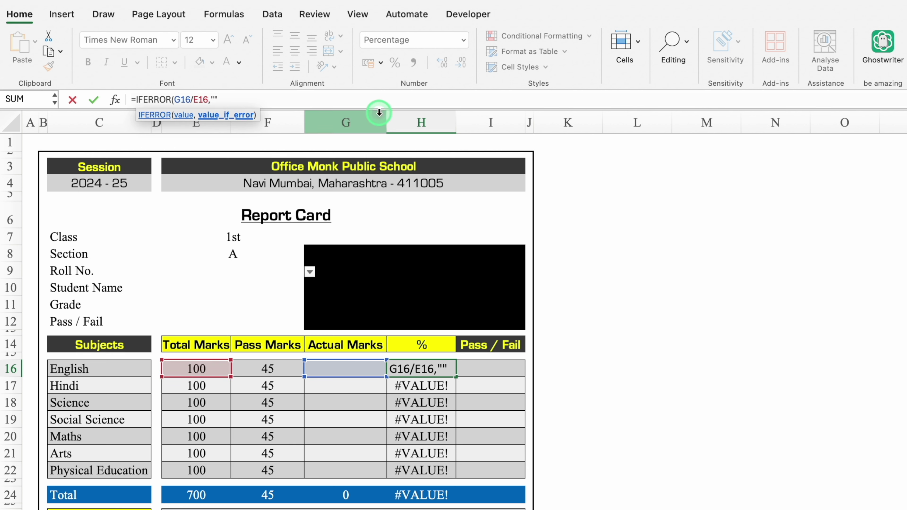
{"action": "type", "text": ")"}
{"action": "key", "text": "Return"}
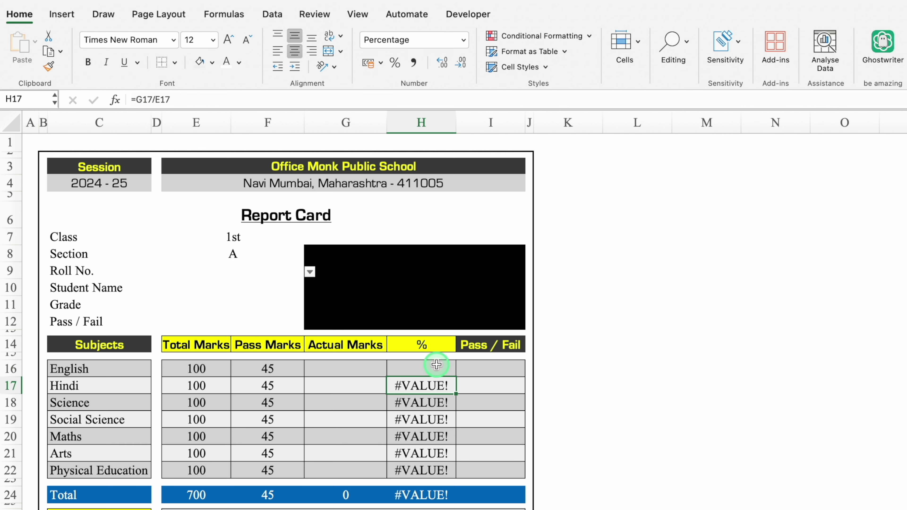
Step: Paste the H16 percentage formula into H17:H22 as formulas only
{"action": "left_click", "coordinate": [434, 371]}
{"action": "key", "text": "super+c"}
{"action": "left_click_drag", "start_coordinate": [434, 385], "coordinate": [433, 469]}
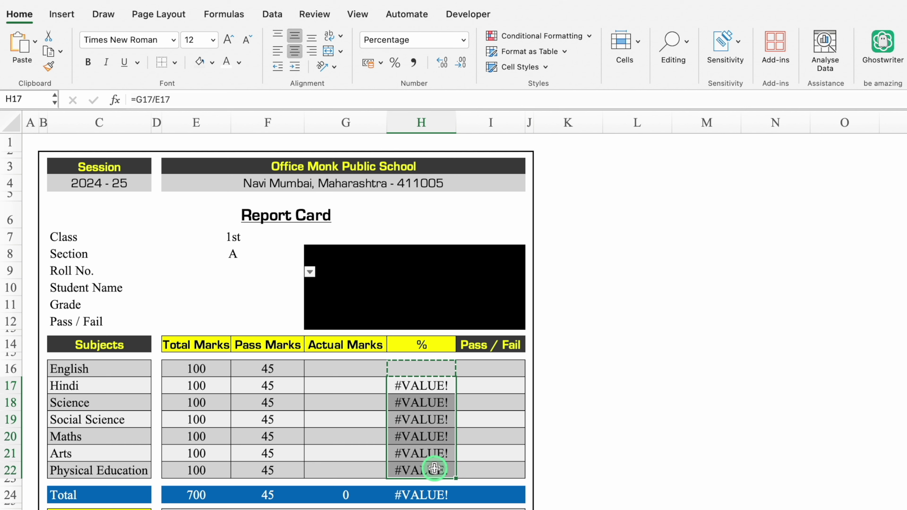
{"action": "right_click", "coordinate": [424, 406]}
{"action": "mouse_move", "coordinate": [525, 326]}
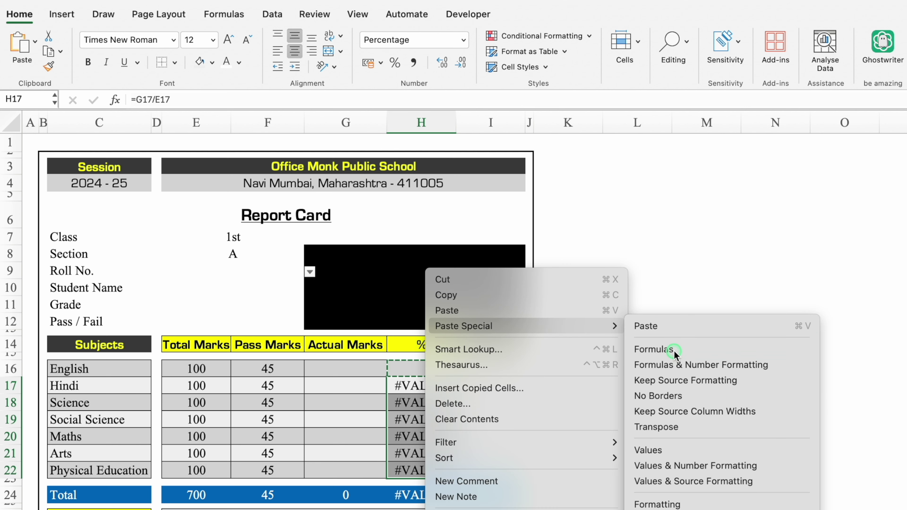
{"action": "left_click", "coordinate": [642, 349]}
{"action": "left_click", "coordinate": [670, 348]}
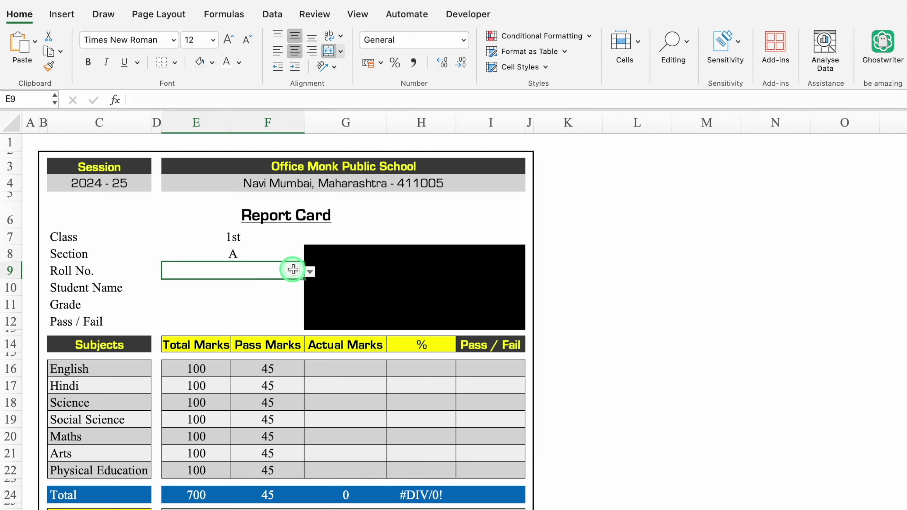
Step: Pick roll number 1, then 2, from the E9 dropdown, loading 476 total and 68%
{"action": "left_click", "coordinate": [310, 272]}
{"action": "left_click", "coordinate": [183, 288]}
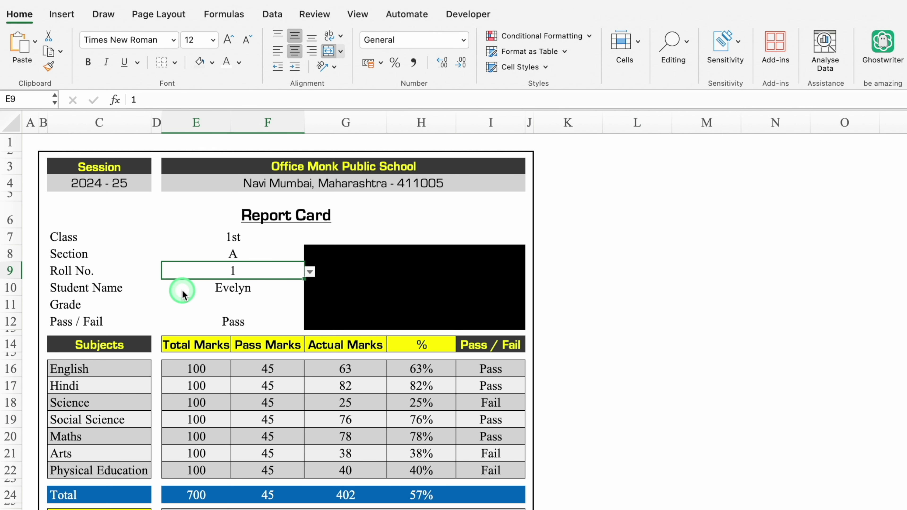
{"action": "left_click", "coordinate": [310, 272]}
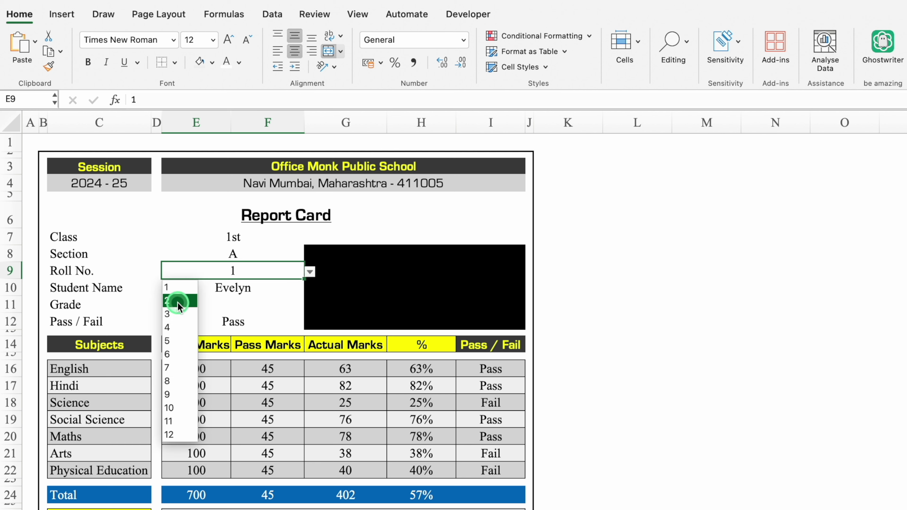
{"action": "left_click", "coordinate": [177, 300]}
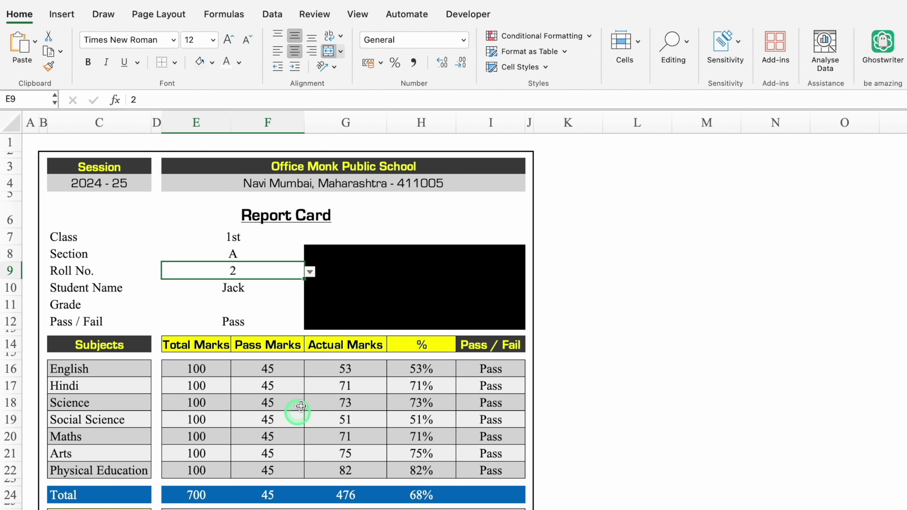
{"action": "left_click", "coordinate": [386, 281]}
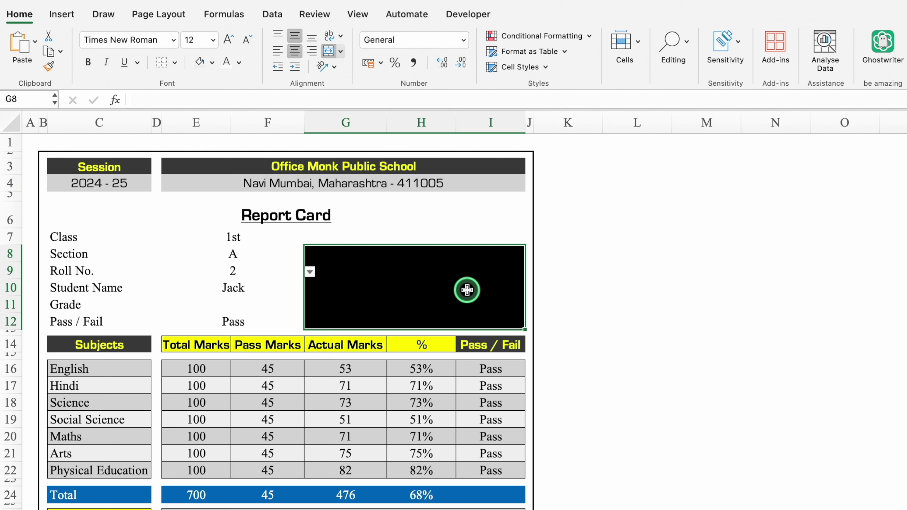
Step: Enter =VLOOKUP(E10,Data!$G:$H,2,0) in the photo cell
{"action": "type", "text": "="}
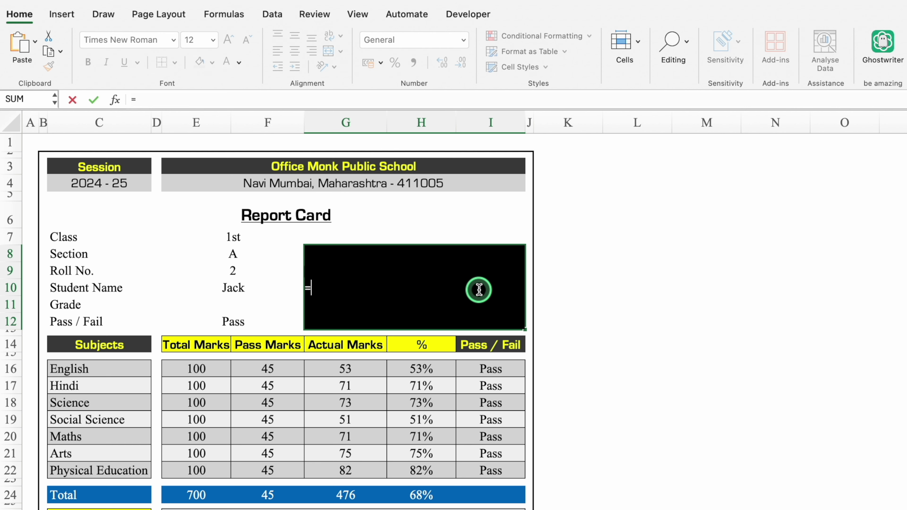
{"action": "type", "text": "vlo"}
{"action": "key", "text": "Tab"}
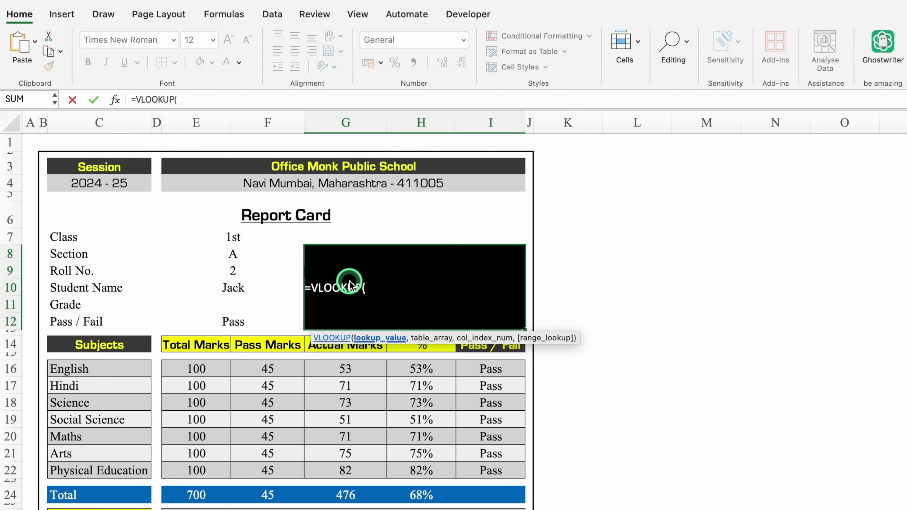
{"action": "left_click", "coordinate": [235, 287]}
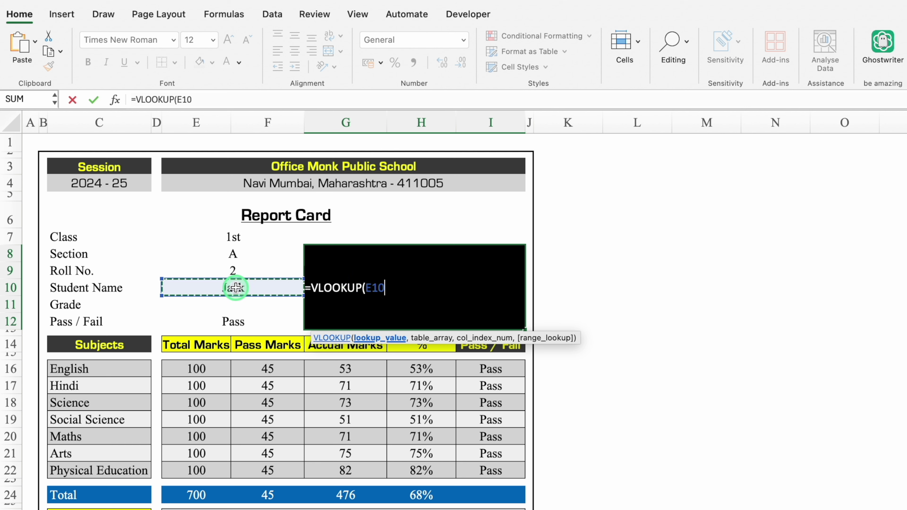
{"action": "type", "text": ","}
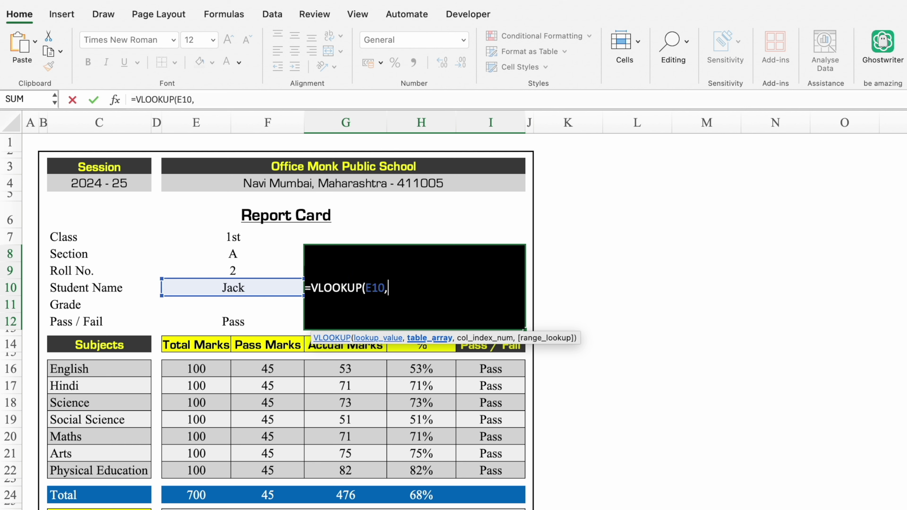
{"action": "key", "text": "ctrl+Page_Down"}
{"action": "left_click", "coordinate": [357, 122]}
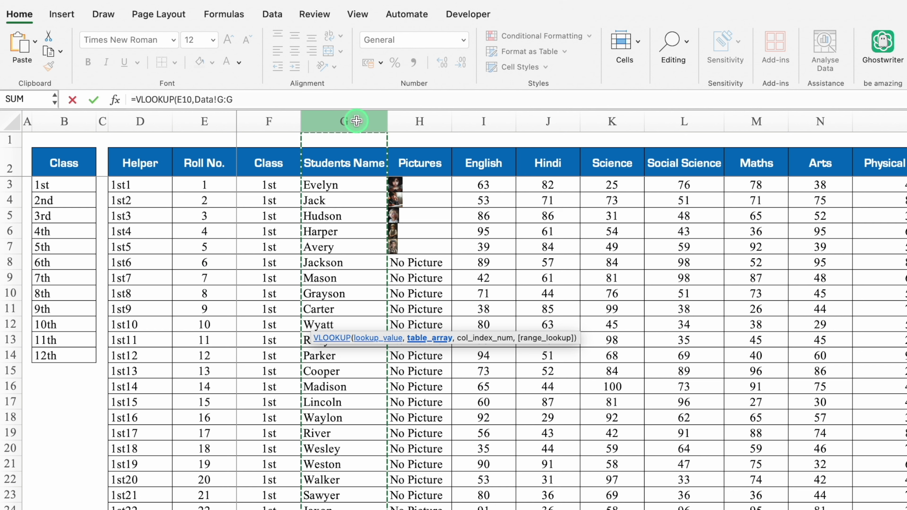
{"action": "left_click_drag", "start_coordinate": [359, 121], "coordinate": [407, 125]}
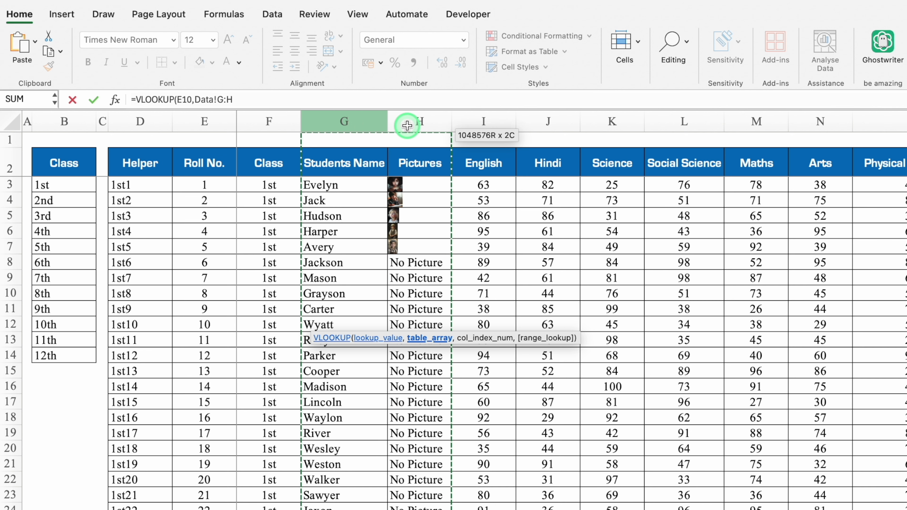
{"action": "key", "text": "F4"}
{"action": "type", "text": "$H,"}
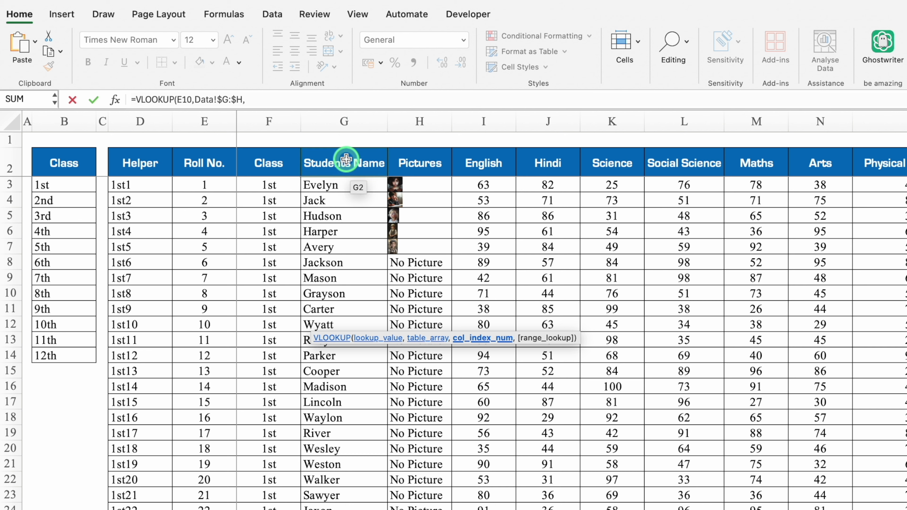
{"action": "type", "text": "2"}
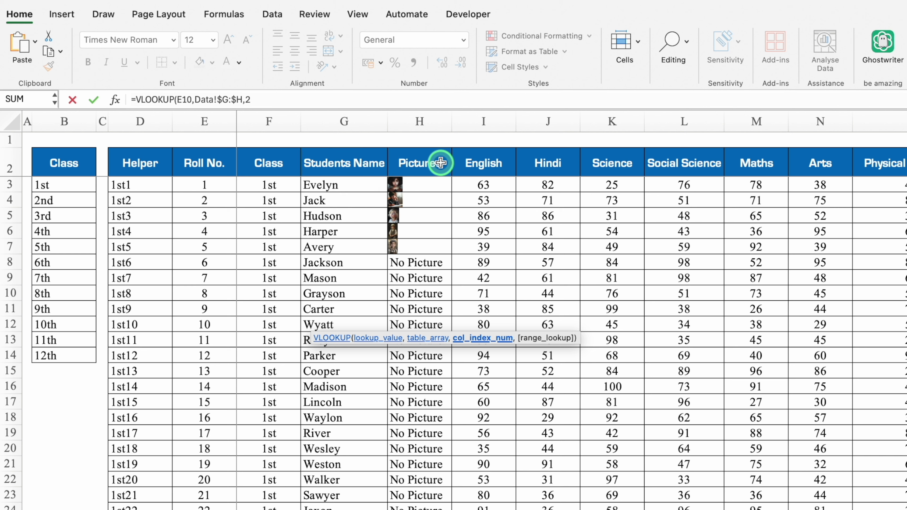
{"action": "type", "text": ",0"}
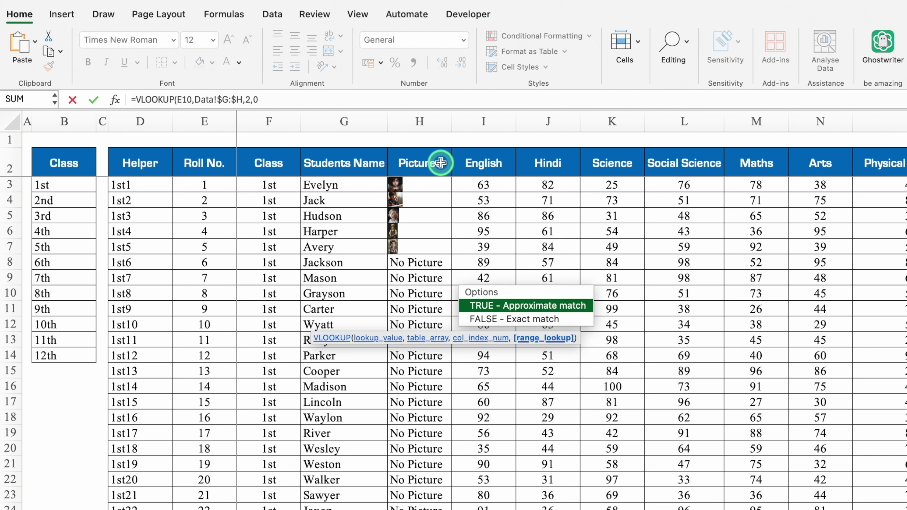
{"action": "type", "text": ")"}
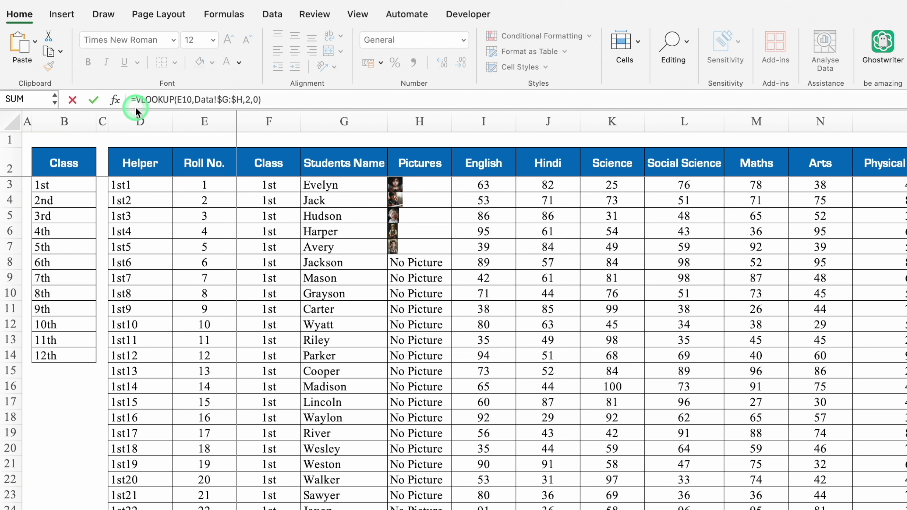
Step: Wrap the photo lookup in IFERROR(...,"") so a missing picture shows blank
{"action": "left_click", "coordinate": [190, 204]}
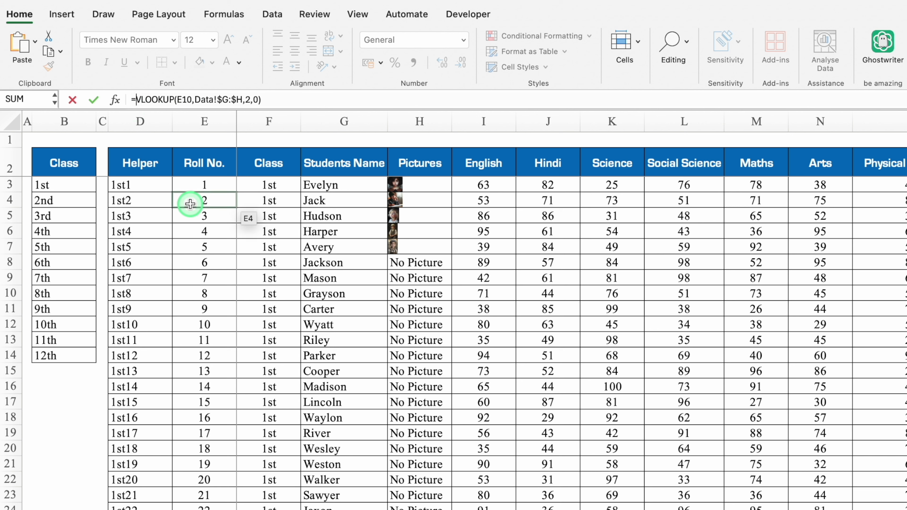
{"action": "type", "text": "IFERROR("}
{"action": "left_click", "coordinate": [323, 101]}
{"action": "left_click", "coordinate": [329, 100]}
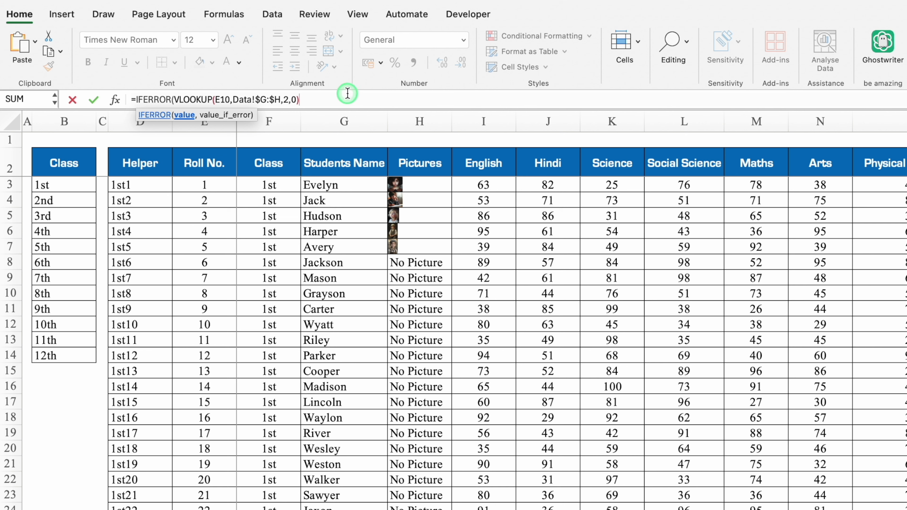
{"action": "type", "text": ",\"\""}
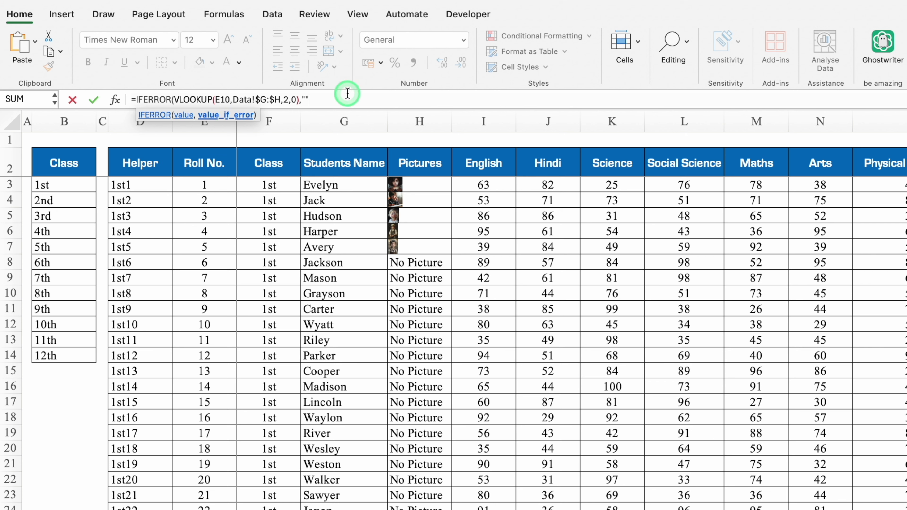
{"action": "key", "text": "Return"}
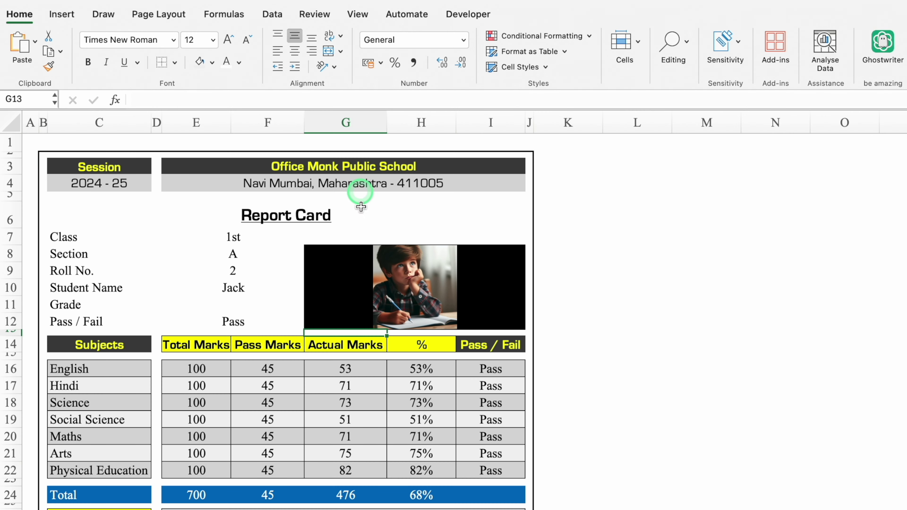
{"action": "left_click", "coordinate": [232, 269]}
{"action": "left_click", "coordinate": [309, 272]}
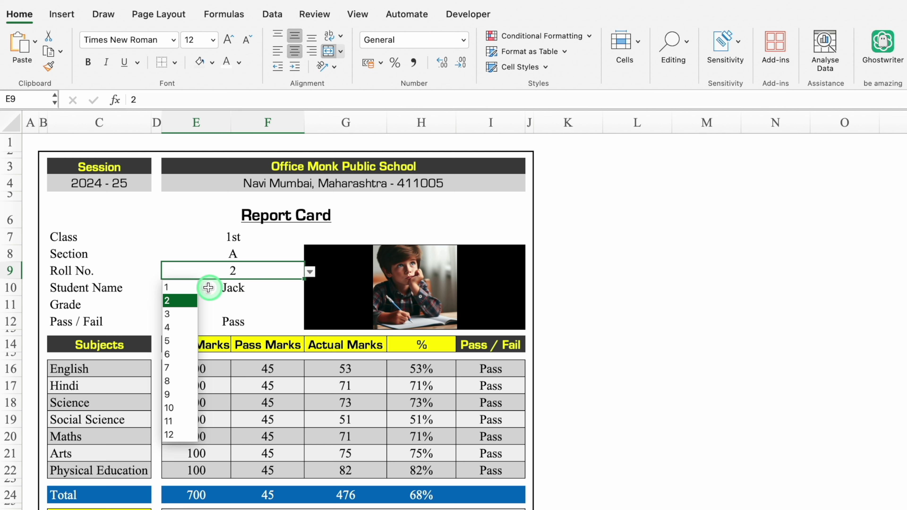
{"action": "left_click", "coordinate": [188, 287]}
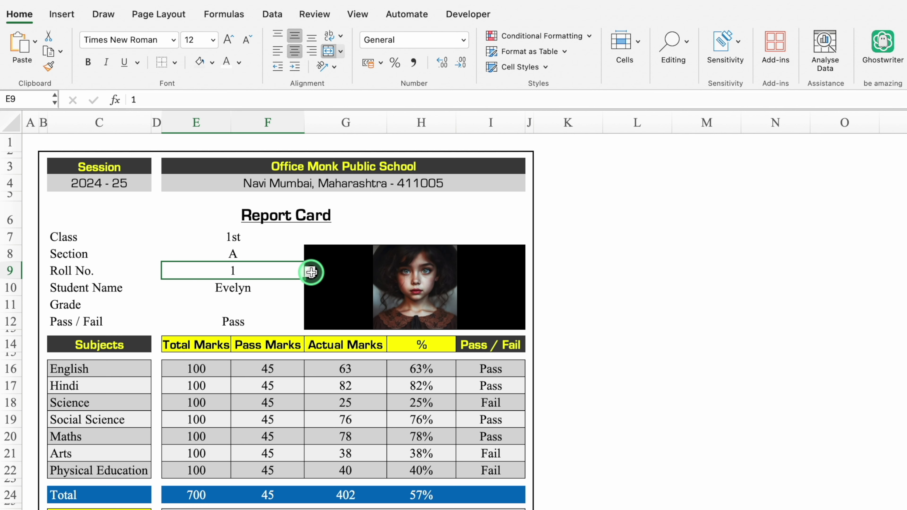
{"action": "left_click", "coordinate": [303, 271]}
{"action": "left_click", "coordinate": [180, 314]}
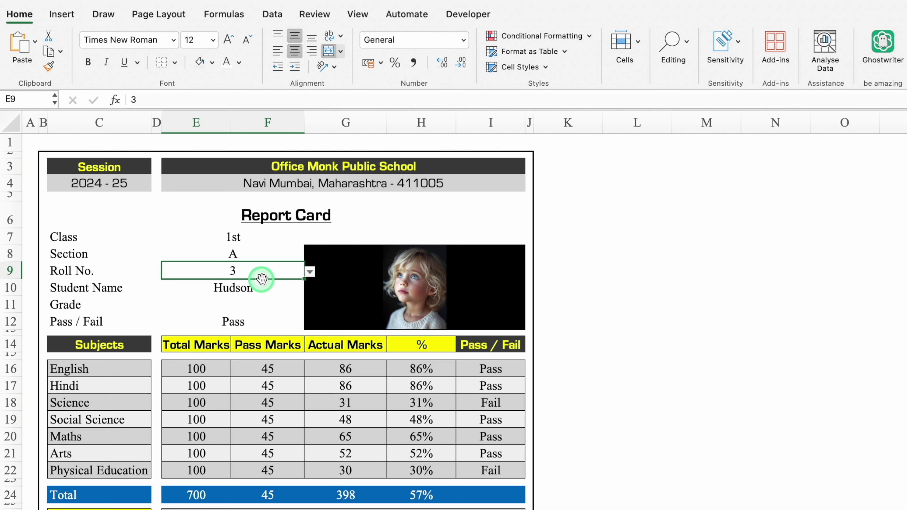
{"action": "left_click", "coordinate": [305, 270]}
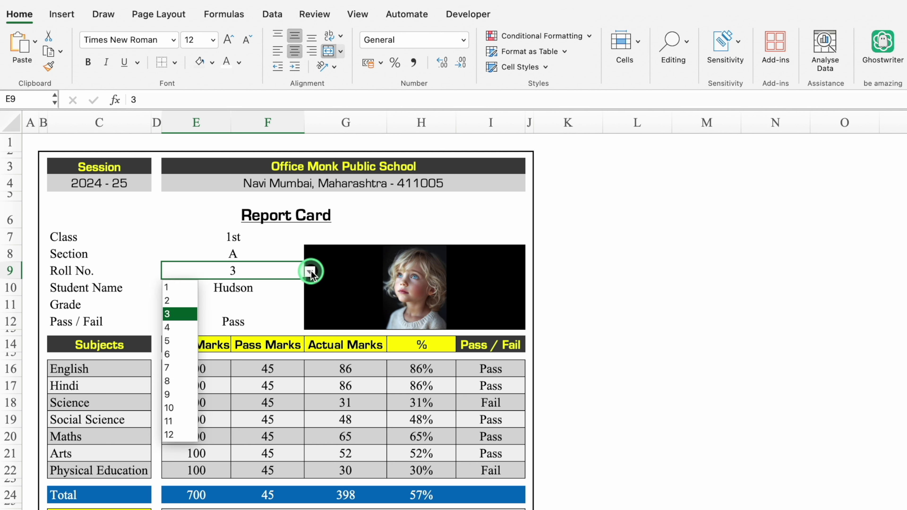
{"action": "left_click", "coordinate": [180, 326]}
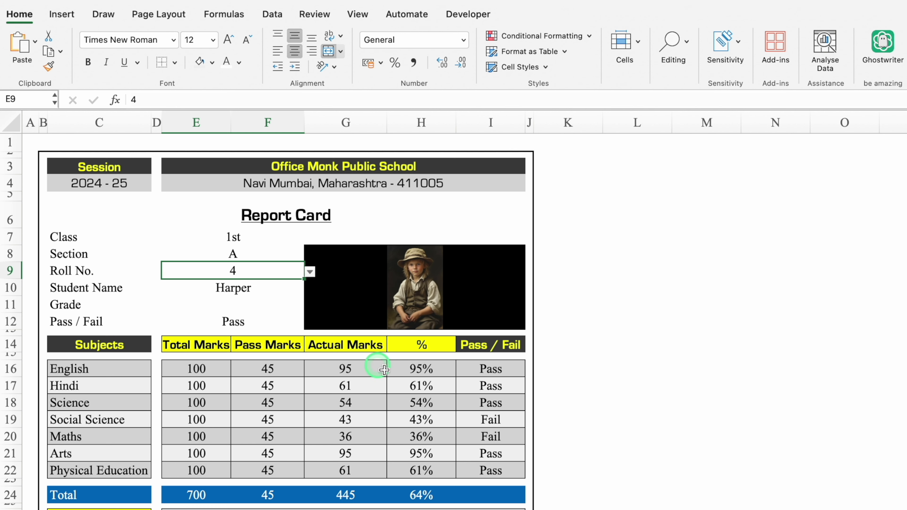
{"action": "left_click", "coordinate": [310, 272]}
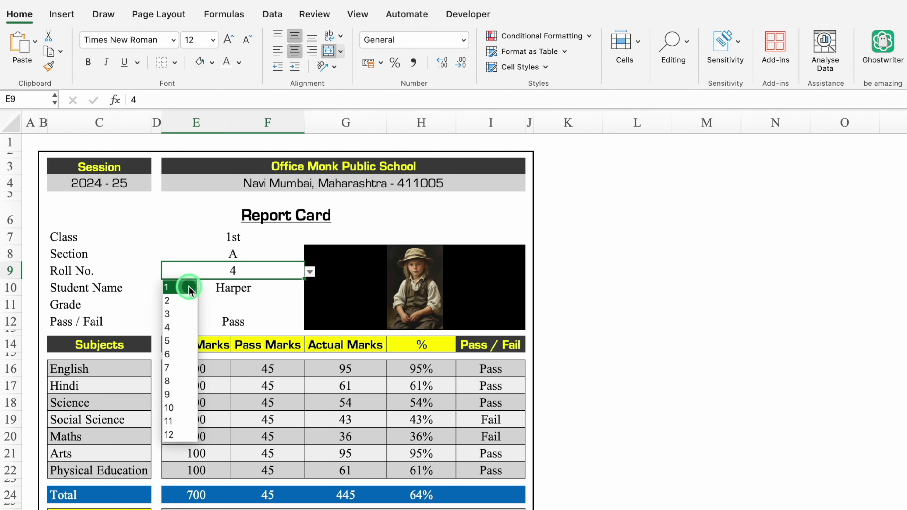
{"action": "left_click", "coordinate": [181, 301]}
{"action": "left_click", "coordinate": [182, 304]}
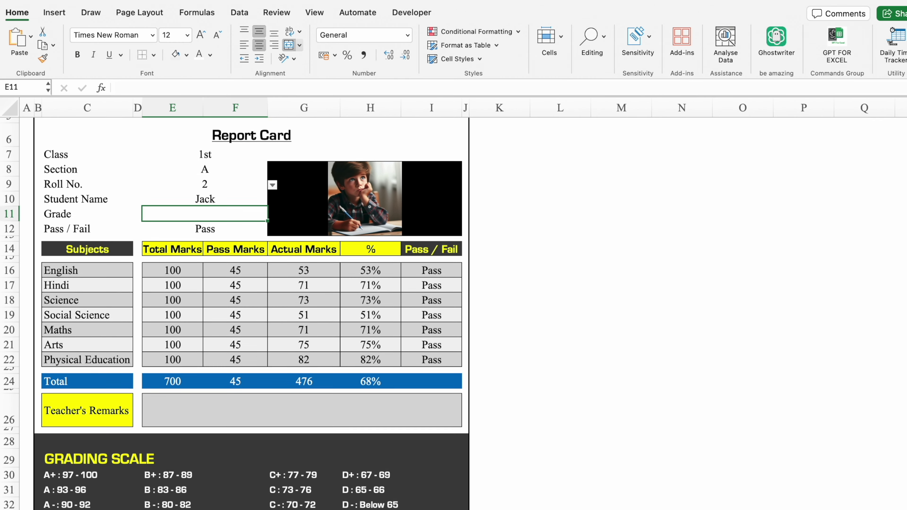
Step: Begin the E11 grade formula =IFS(H24>=97%,"A+", and start the next H24 test
{"action": "scroll", "coordinate": [236, 313], "scroll_direction": "down", "scroll_amount": 1}
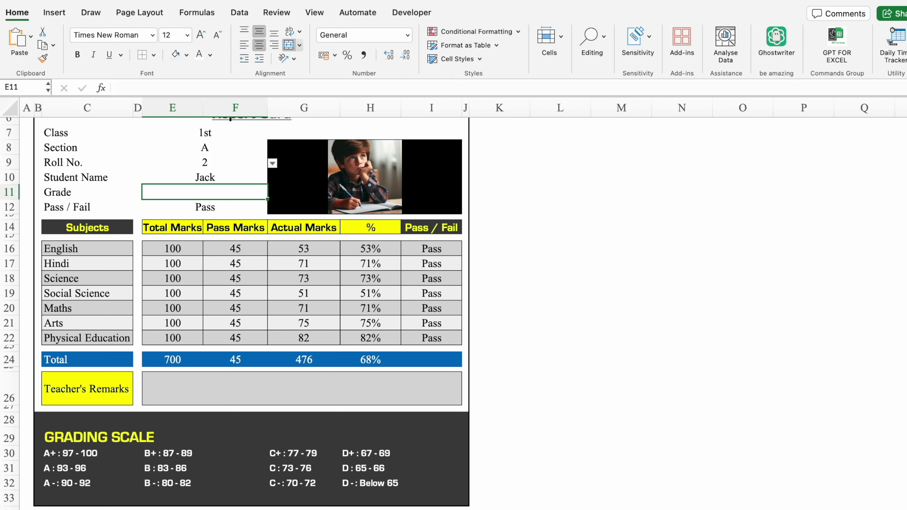
{"action": "scroll", "coordinate": [192, 196], "scroll_direction": "up", "scroll_amount": 1}
{"action": "scroll", "coordinate": [192, 195], "scroll_direction": "up", "scroll_amount": 1}
{"action": "scroll", "coordinate": [262, 150], "scroll_direction": "up", "scroll_amount": 1}
{"action": "type", "text": "=ifs"}
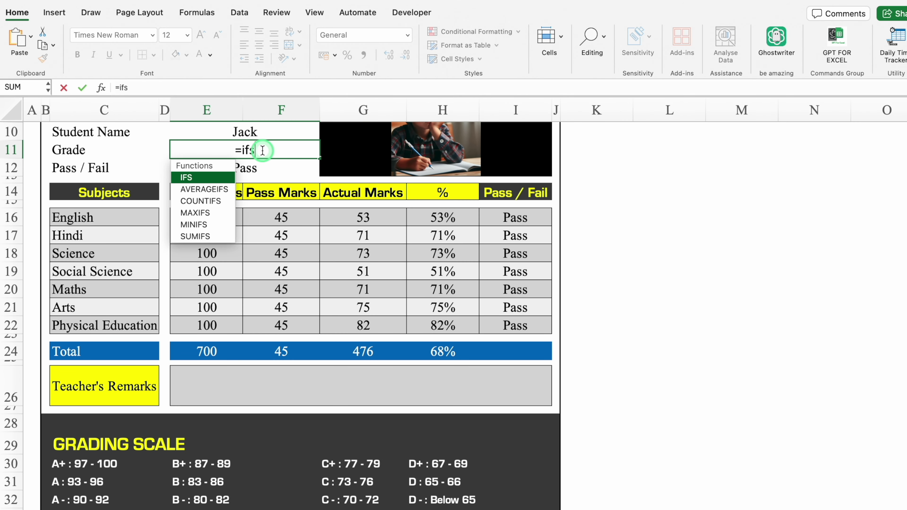
{"action": "double_click", "coordinate": [206, 178]}
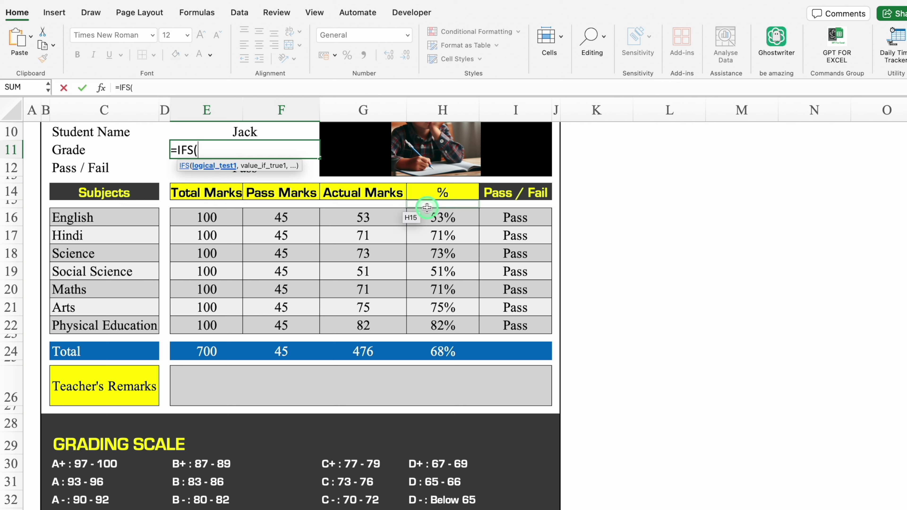
{"action": "left_click", "coordinate": [444, 352]}
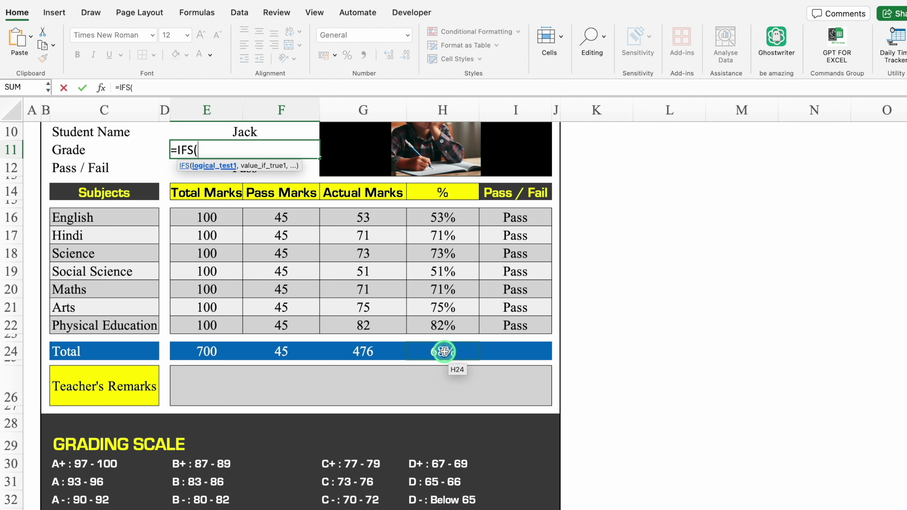
{"action": "left_click", "coordinate": [444, 352]}
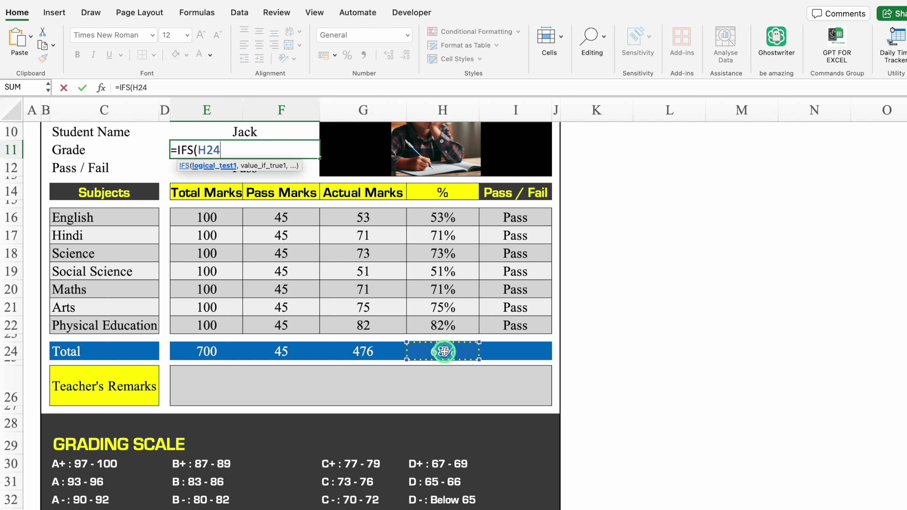
{"action": "type", "text": ">"}
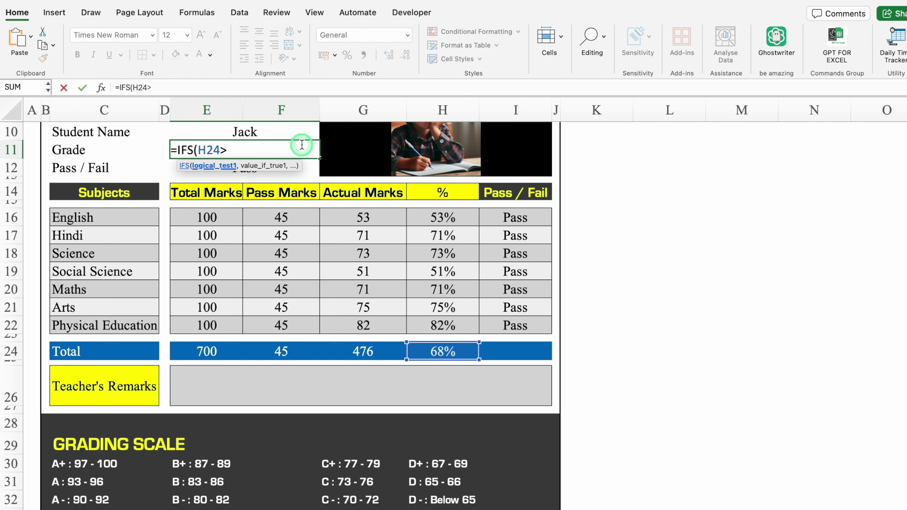
{"action": "type", "text": "="}
{"action": "type", "text": "97"}
{"action": "type", "text": "%,"}
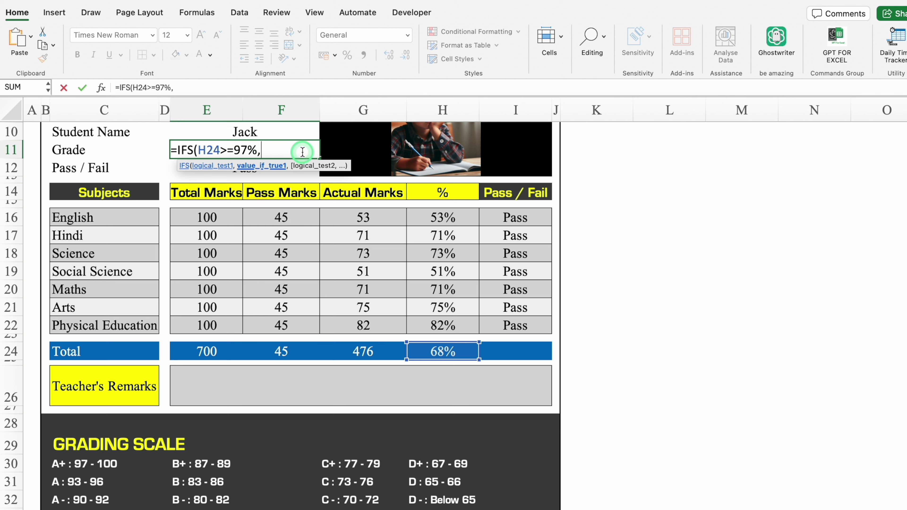
{"action": "type", "text": "\"A"}
{"action": "type", "text": "+\","}
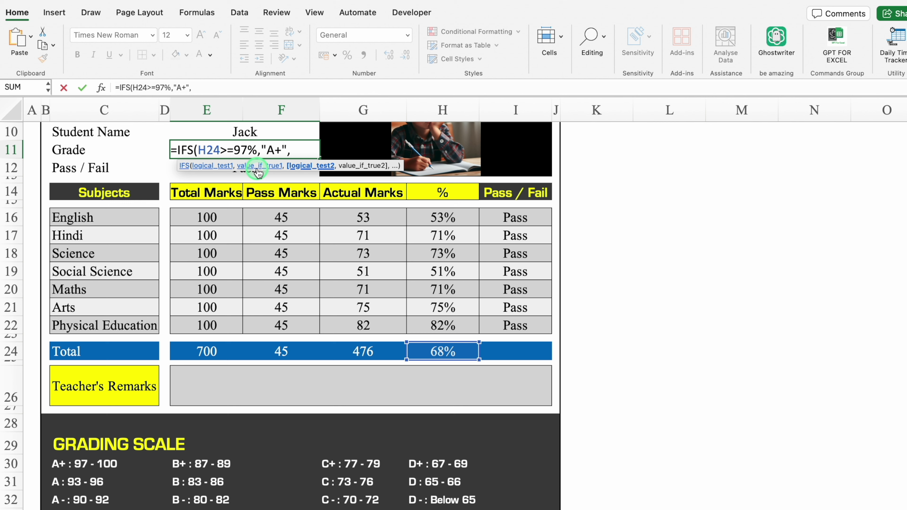
{"action": "left_click", "coordinate": [448, 351]}
Step: Complete the IFS ladder from A (93%) down to H24<65% giving "D-", returning D+
{"action": "type", "text": ">"}
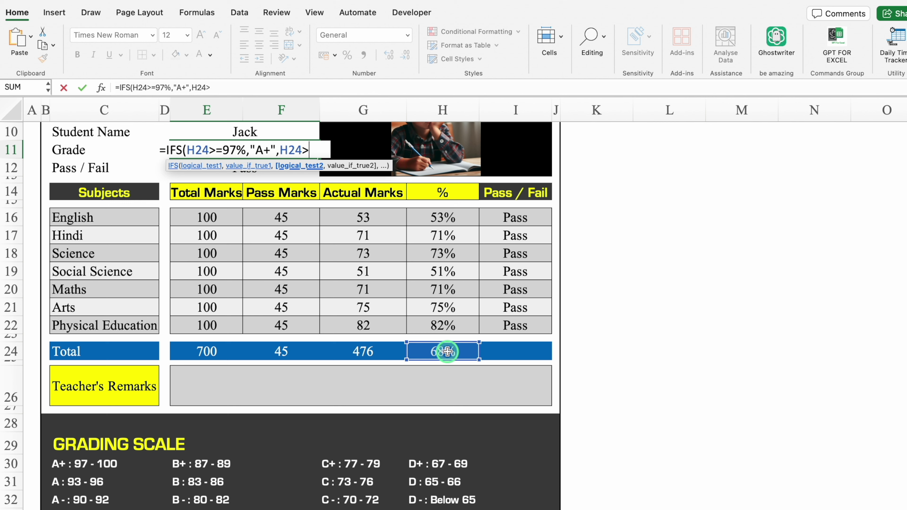
{"action": "type", "text": "="}
{"action": "type", "text": "93%"}
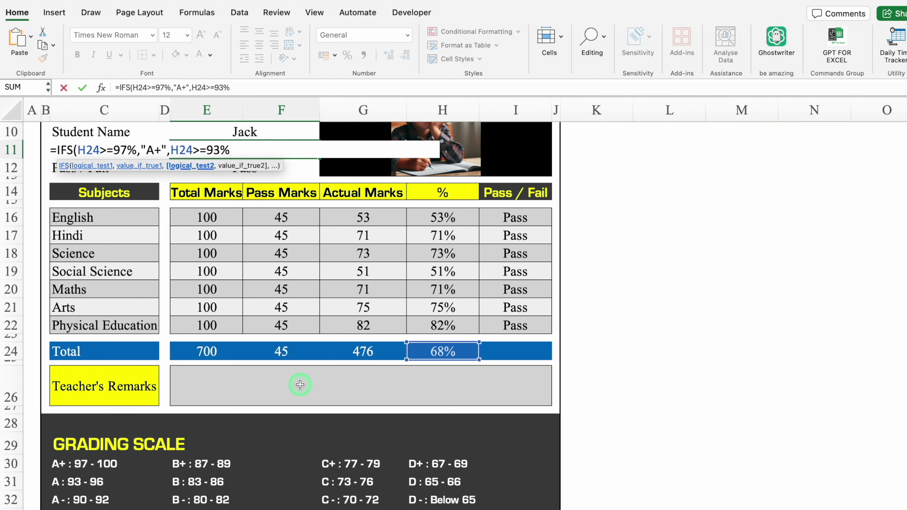
{"action": "type", "text": ","}
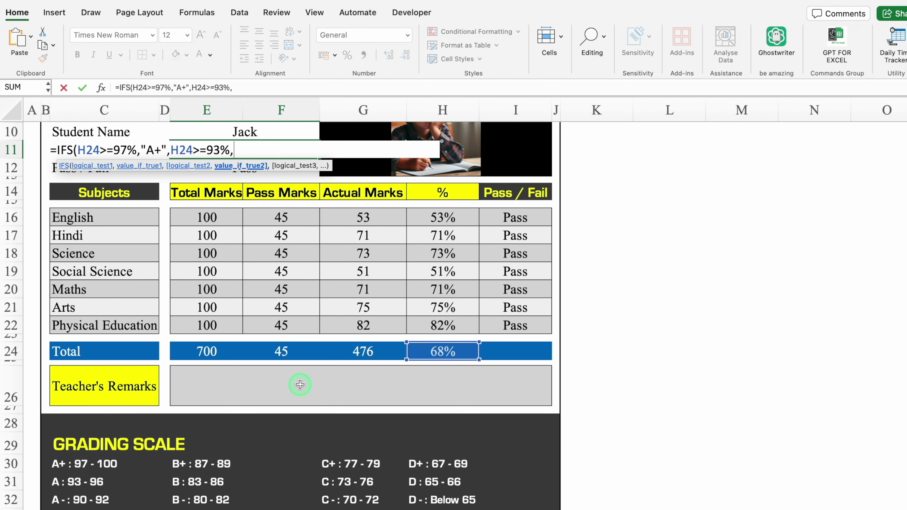
{"action": "type", "text": "\""}
{"action": "type", "text": "A\","}
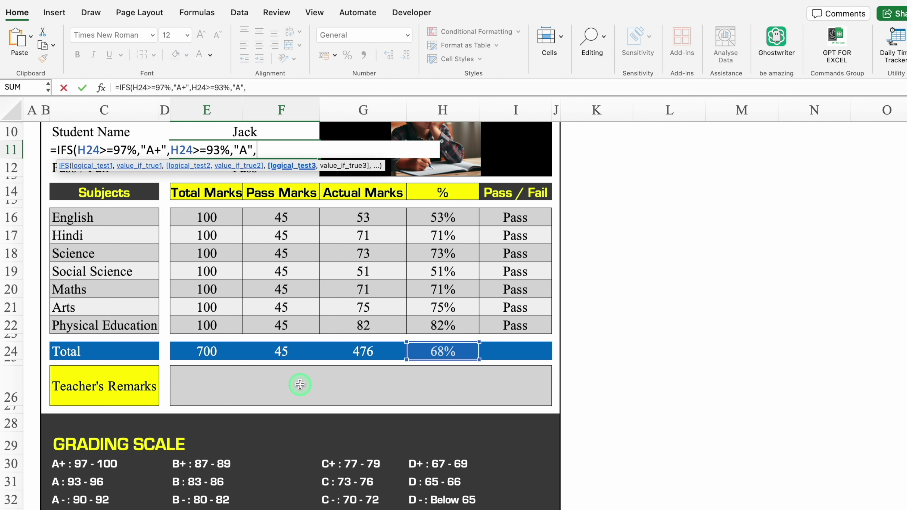
{"action": "left_click", "coordinate": [446, 352]}
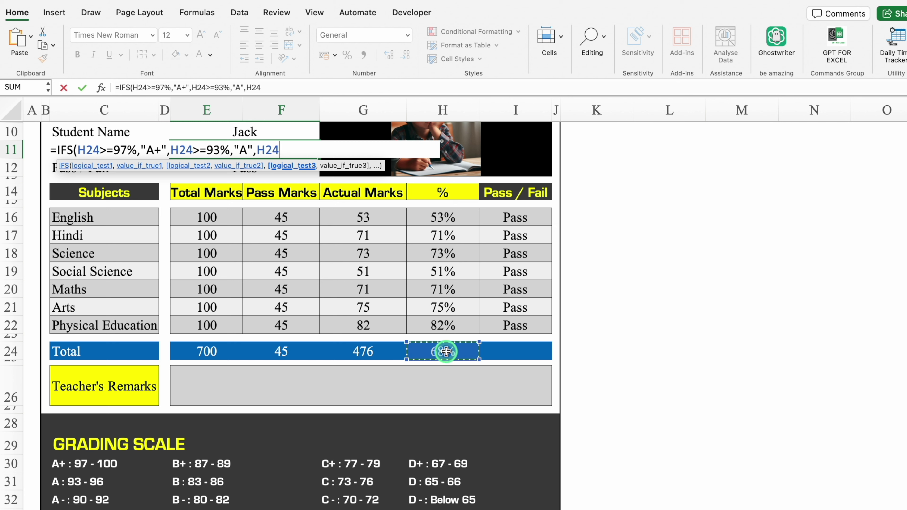
{"action": "type", "text": ">=90"}
{"action": "type", "text": "%,"}
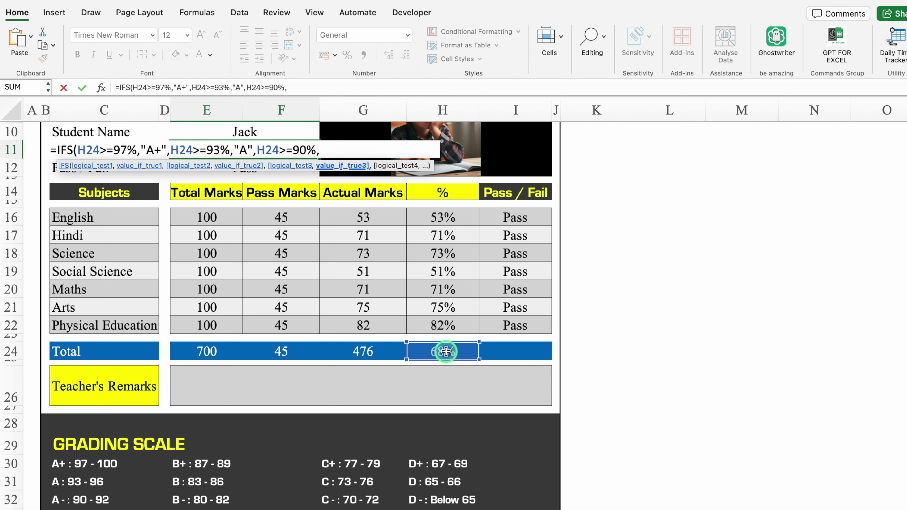
{"action": "type", "text": "\"A-\""}
{"action": "type", "text": ","}
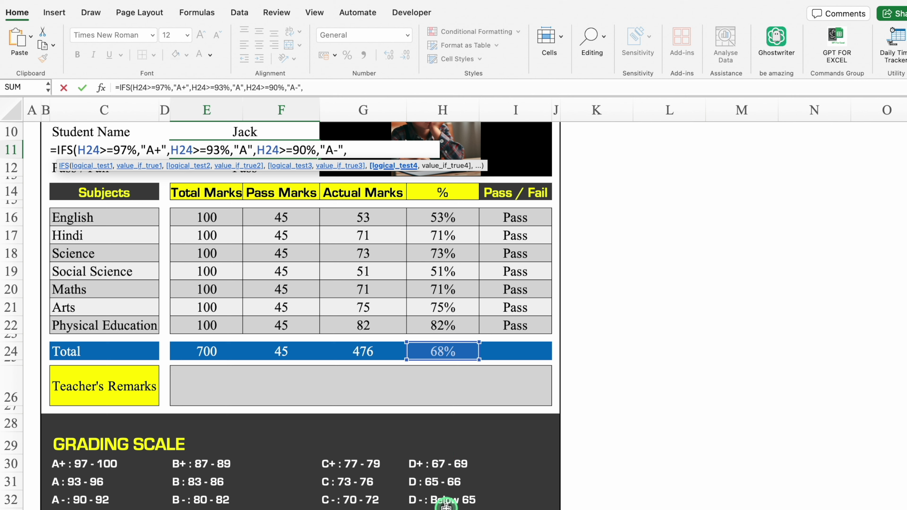
{"action": "left_click", "coordinate": [442, 352]}
{"action": "type", "text": ">=87%,\"B+\",H24>=83%,\"B\",H24>=80%,\"B-\",H24>=77%,\"C+\",H24>=73%,\"C\",H24>=C-\",H24>=67%,\"D+\",H24>=65%,\"D\","}
{"action": "left_click", "coordinate": [441, 352]}
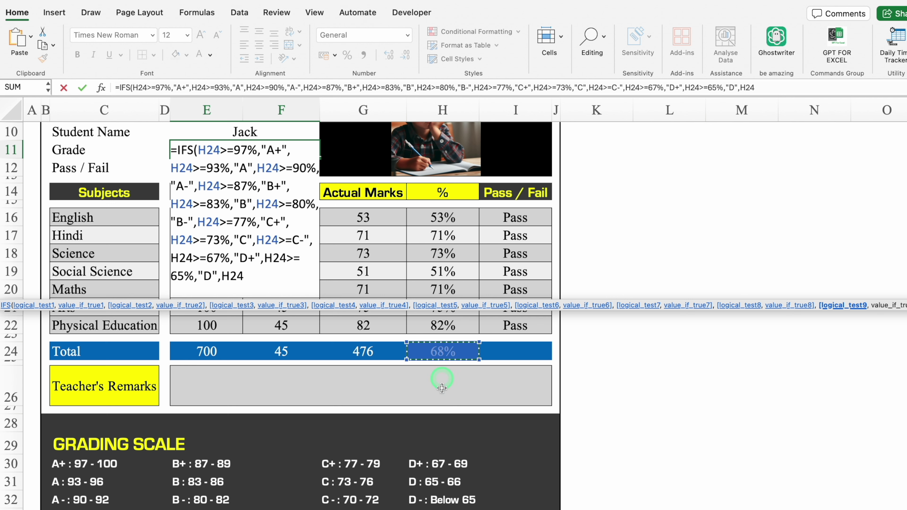
{"action": "left_click", "coordinate": [785, 92]}
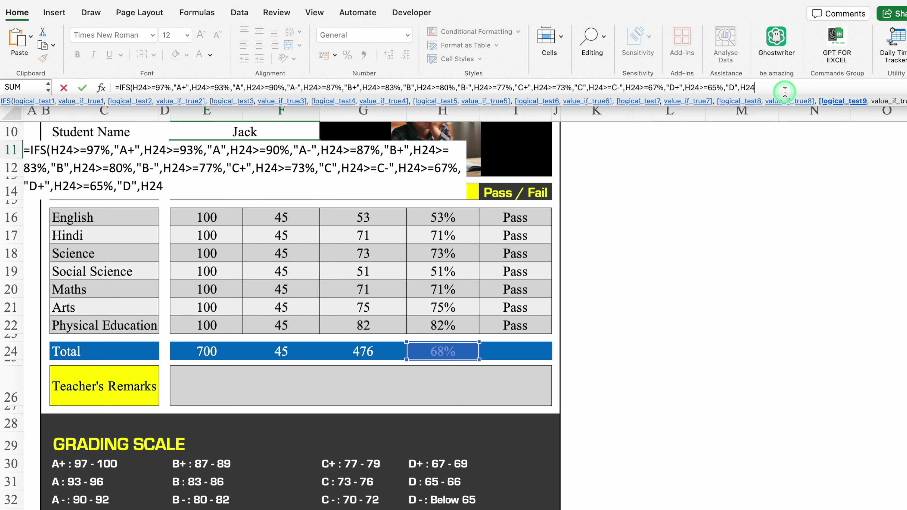
{"action": "type", "text": "<65%,"}
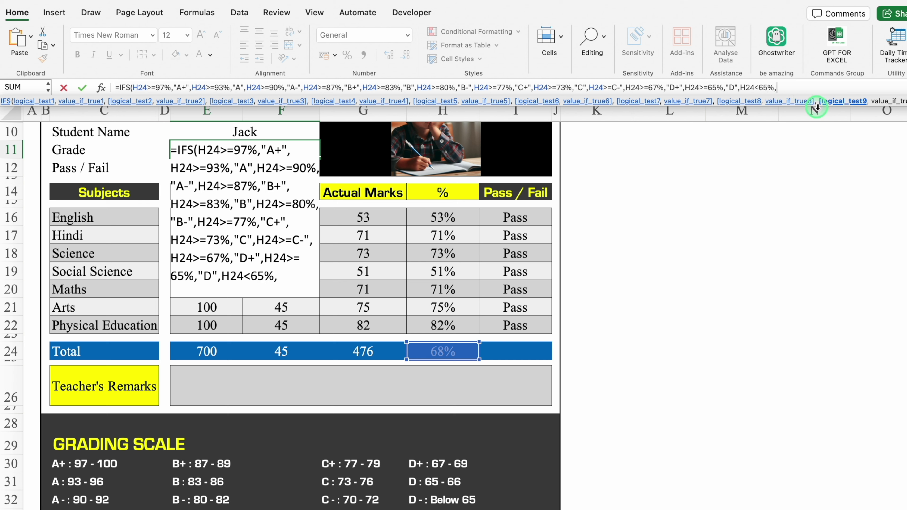
{"action": "type", "text": "\"D-\""}
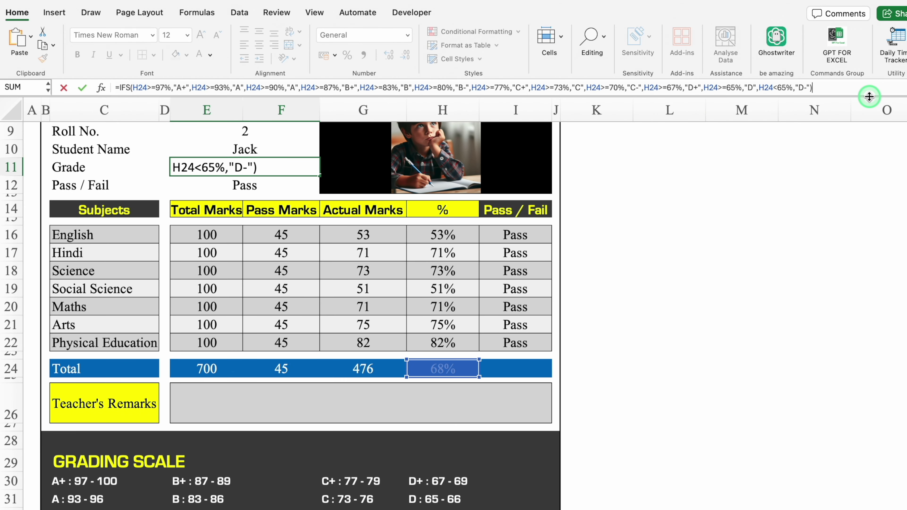
{"action": "key", "text": "Return"}
Step: Start wrapping the E11 grade formula in an outer IF function
{"action": "left_click", "coordinate": [269, 165]}
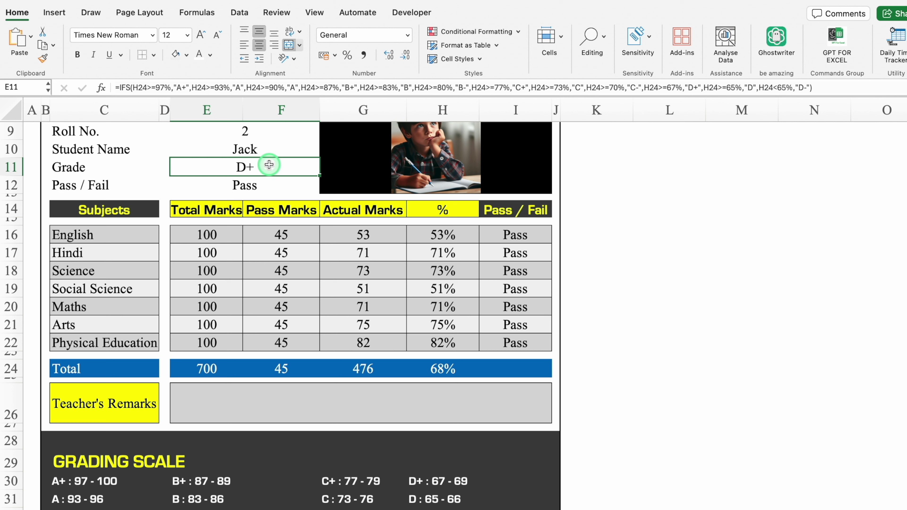
{"action": "left_click", "coordinate": [120, 87]}
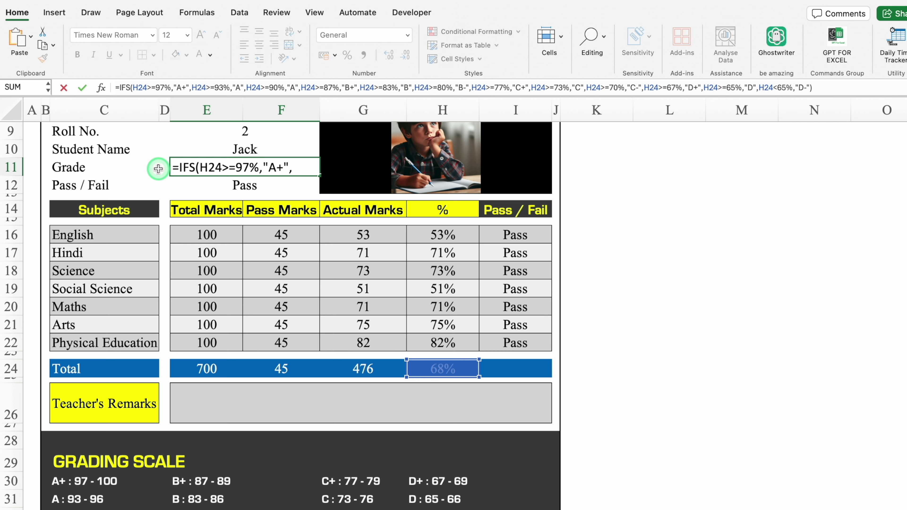
{"action": "type", "text": "IF"}
{"action": "double_click", "coordinate": [143, 114]}
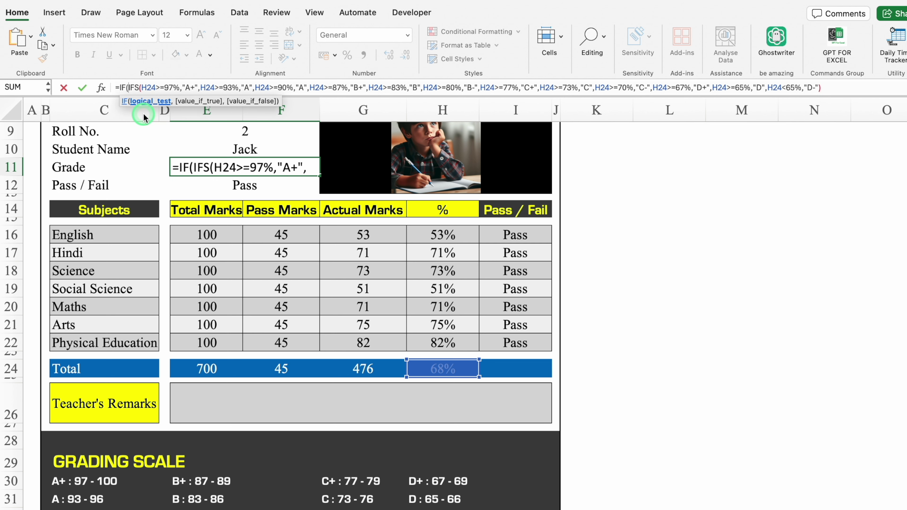
Step: Make the grade formula =IF(H24=0%,"",IFS(…)) so a 0% total shows blank
{"action": "left_click", "coordinate": [446, 371]}
{"action": "type", "text": "="}
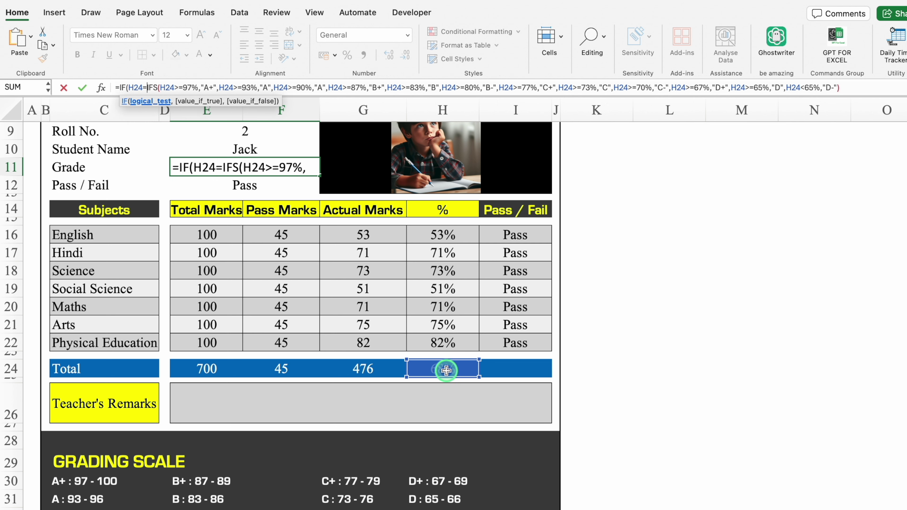
{"action": "type", "text": "0%"}
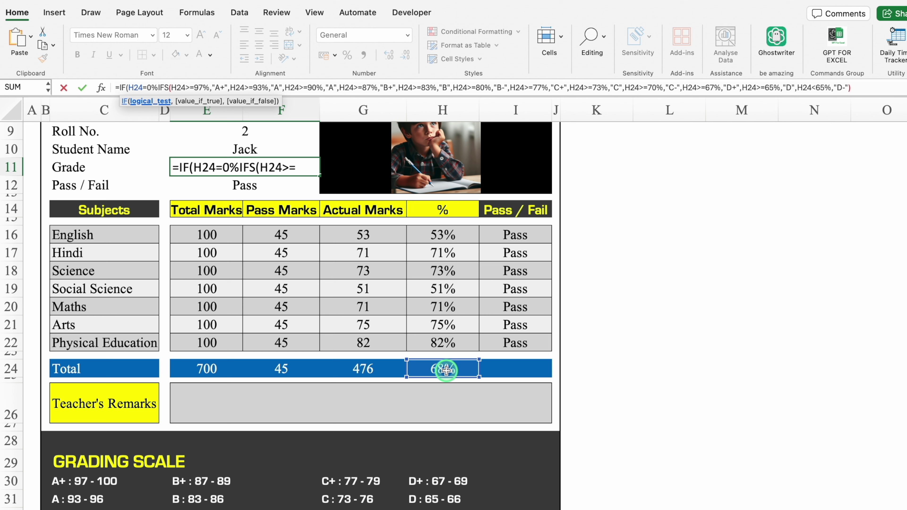
{"action": "type", "text": ","}
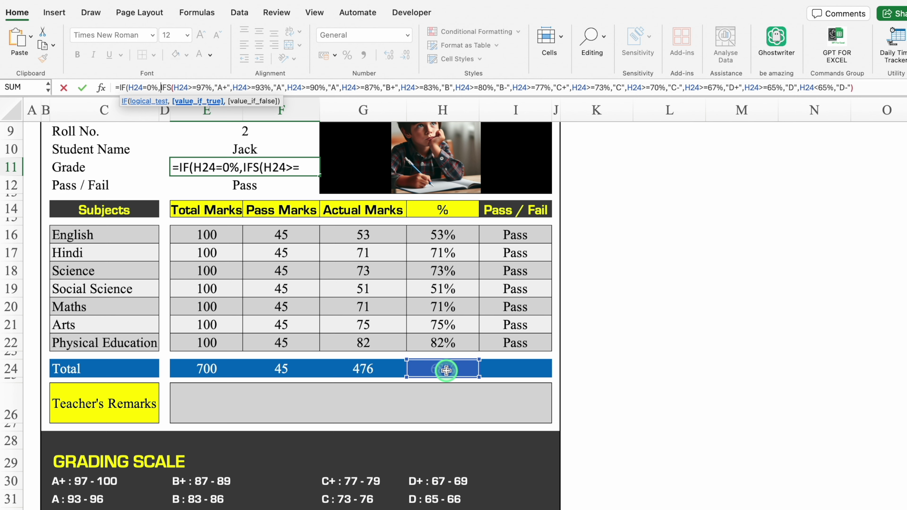
{"action": "type", "text": "\"\""}
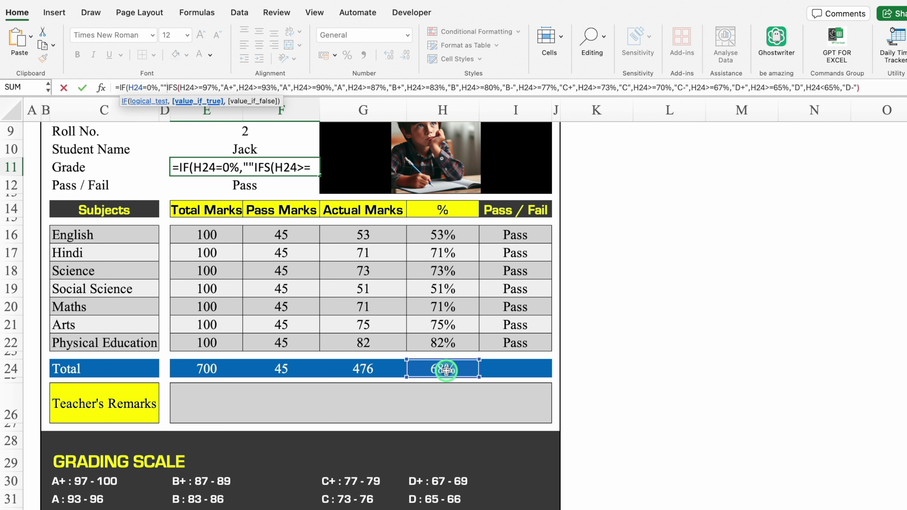
{"action": "type", "text": ","}
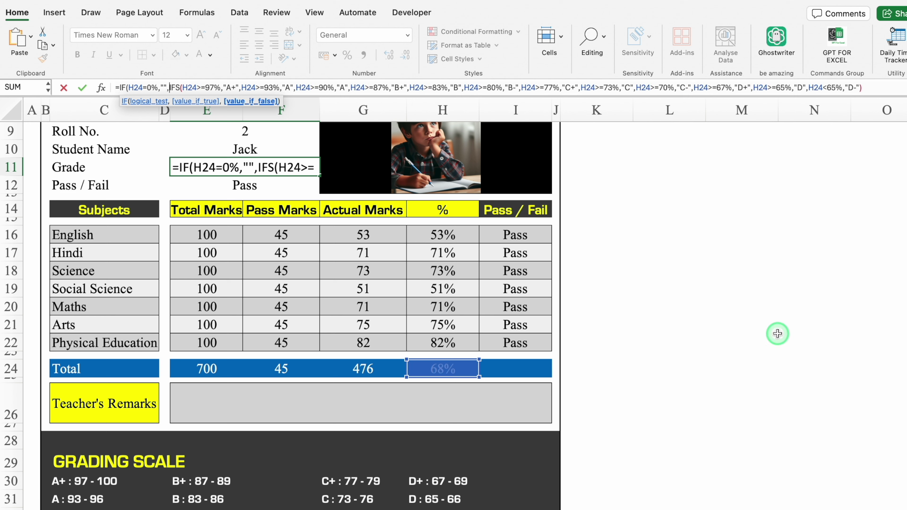
{"action": "left_click", "coordinate": [878, 86]}
{"action": "type", "text": ")"}
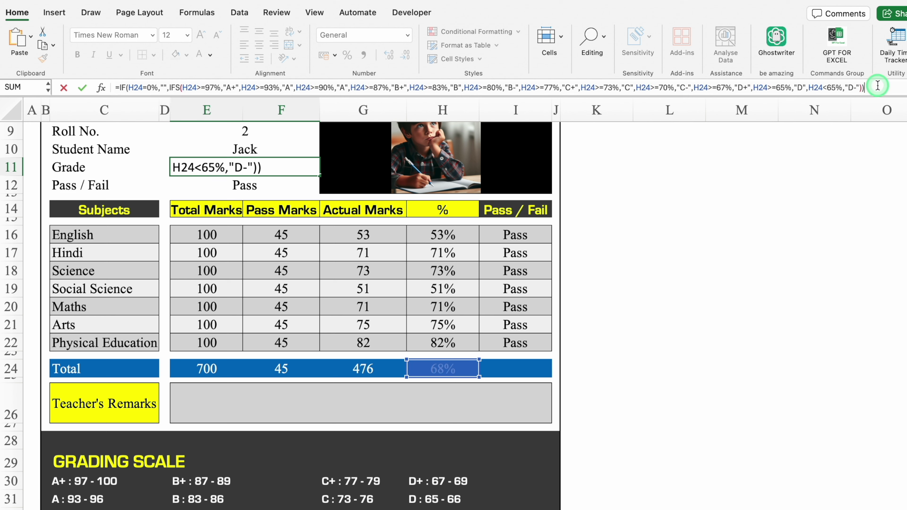
{"action": "key", "text": "Return"}
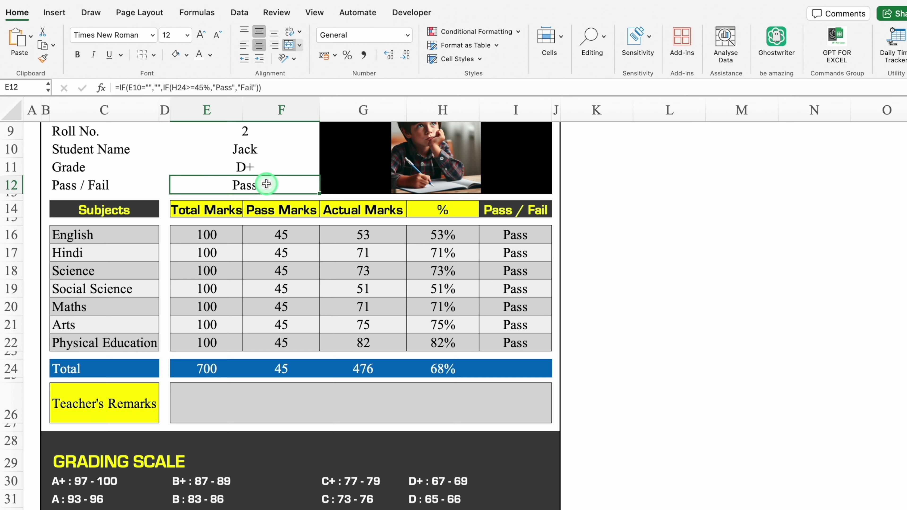
Step: Add an Equal To conditional rule showing Pass in bold green text
{"action": "left_click", "coordinate": [486, 32]}
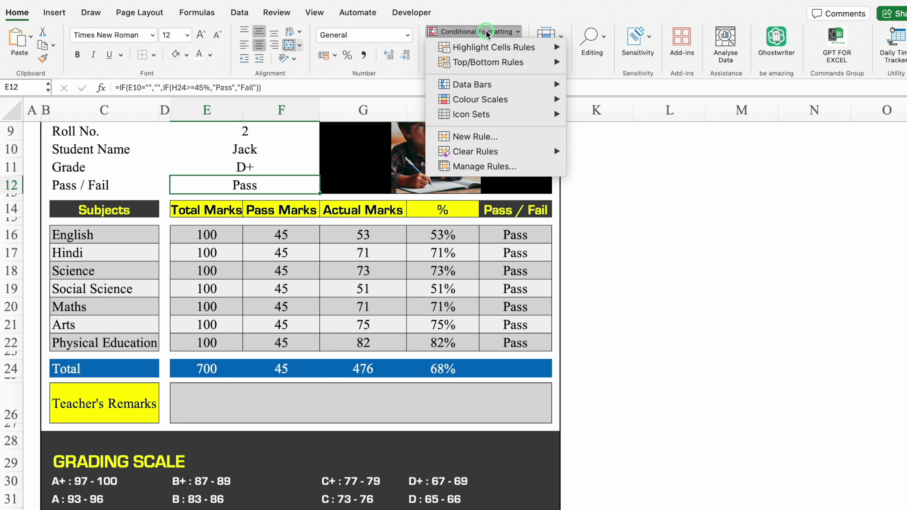
{"action": "left_click", "coordinate": [628, 91]}
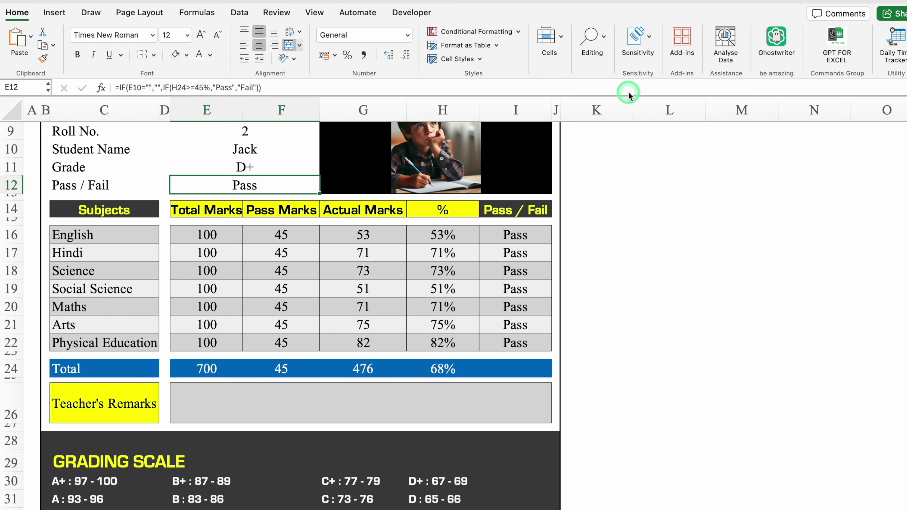
{"action": "left_click", "coordinate": [546, 172]}
{"action": "left_click", "coordinate": [664, 221]}
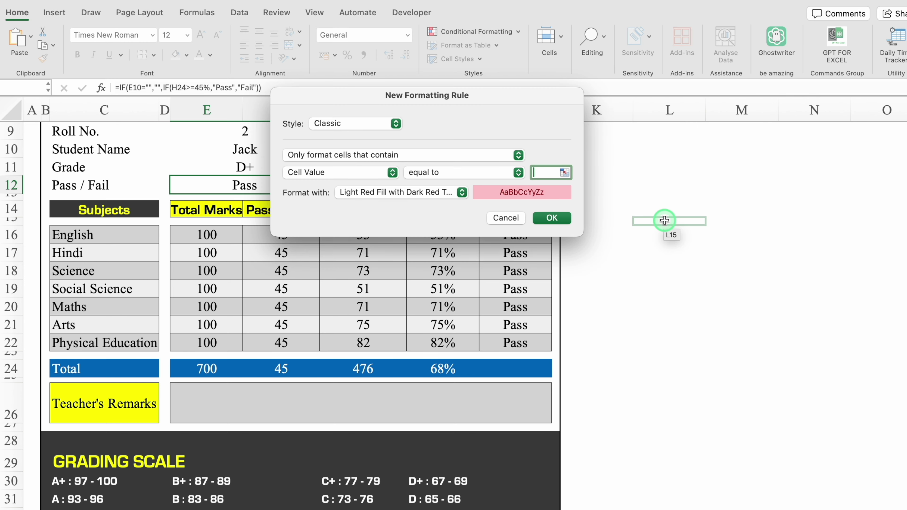
{"action": "type", "text": "Pass"}
{"action": "left_click", "coordinate": [462, 193]}
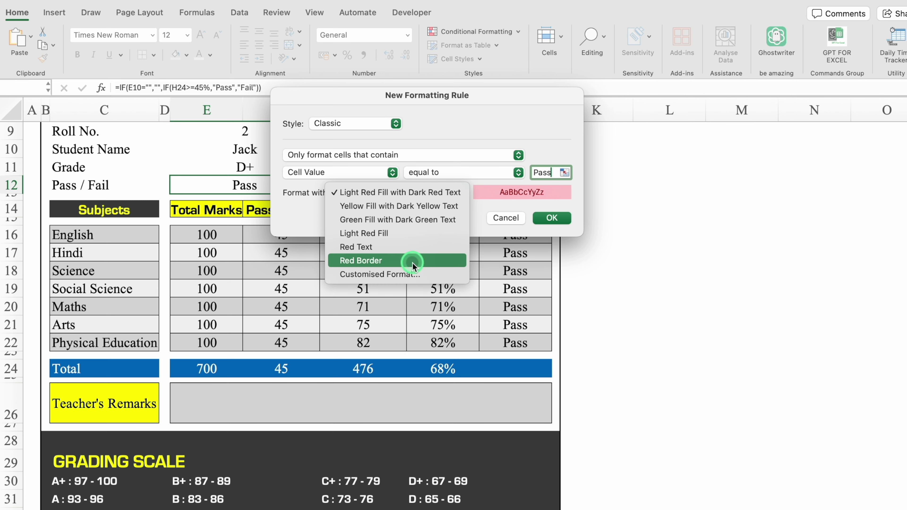
{"action": "left_click", "coordinate": [414, 275]}
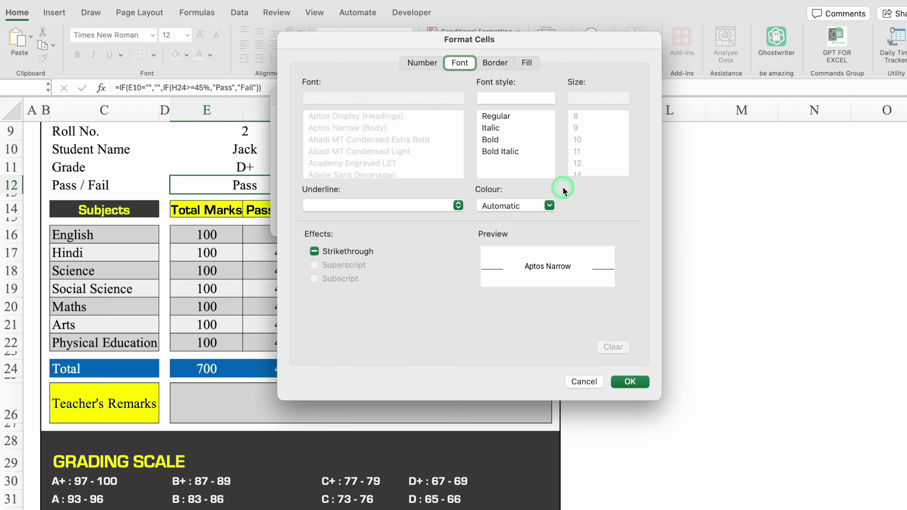
{"action": "left_click", "coordinate": [549, 205]}
{"action": "left_click", "coordinate": [541, 345]}
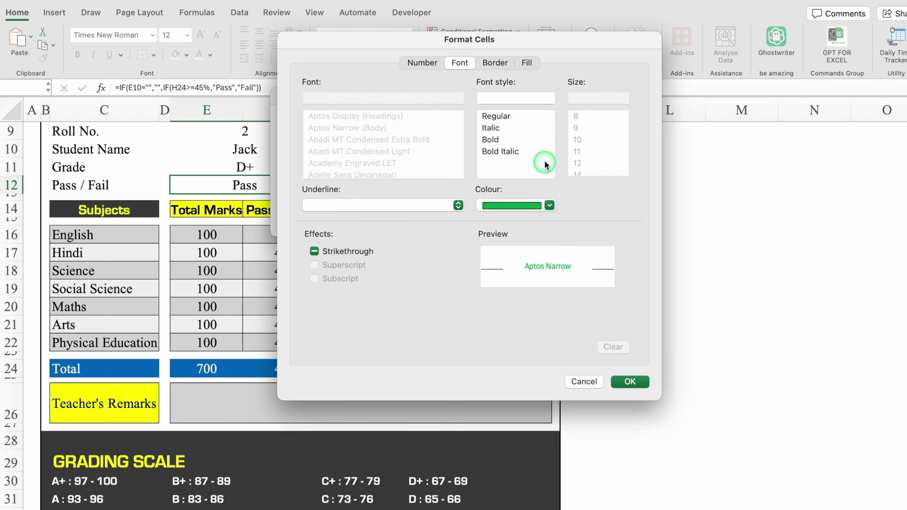
{"action": "left_click", "coordinate": [500, 139]}
{"action": "left_click", "coordinate": [638, 379]}
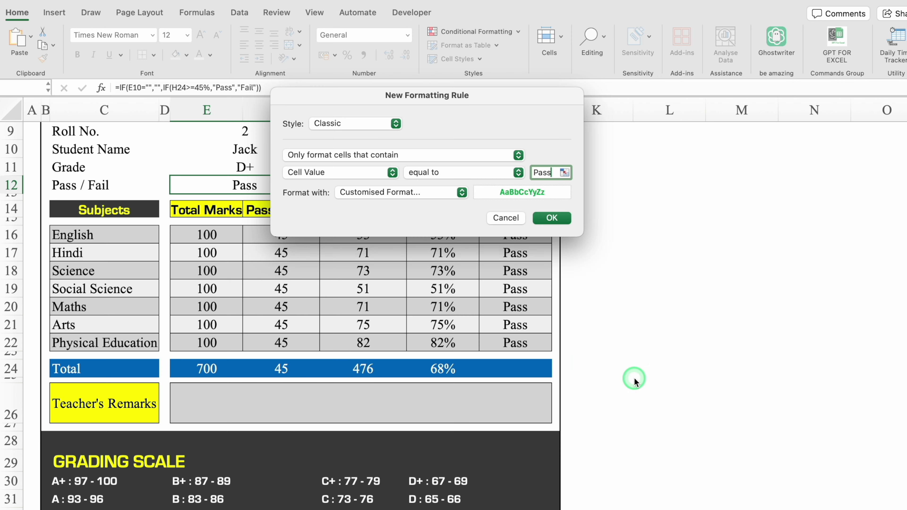
{"action": "left_click", "coordinate": [551, 215]}
Step: Add a second Equal To rule on E12 showing Fail in bold red text
{"action": "left_click", "coordinate": [254, 181]}
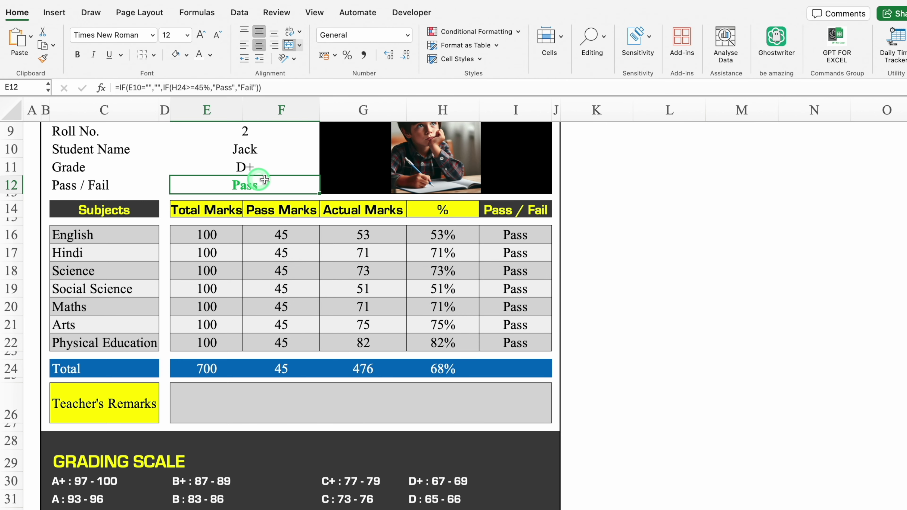
{"action": "left_click", "coordinate": [464, 37]}
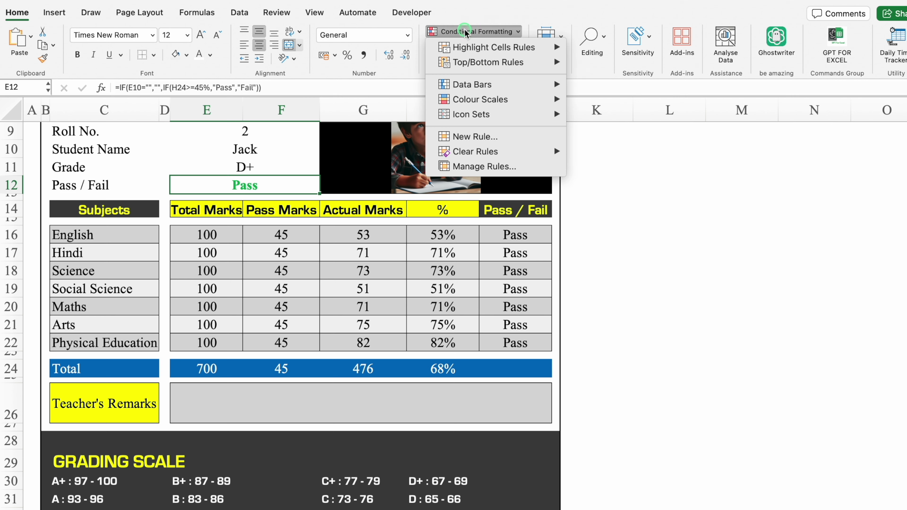
{"action": "left_click", "coordinate": [539, 48]}
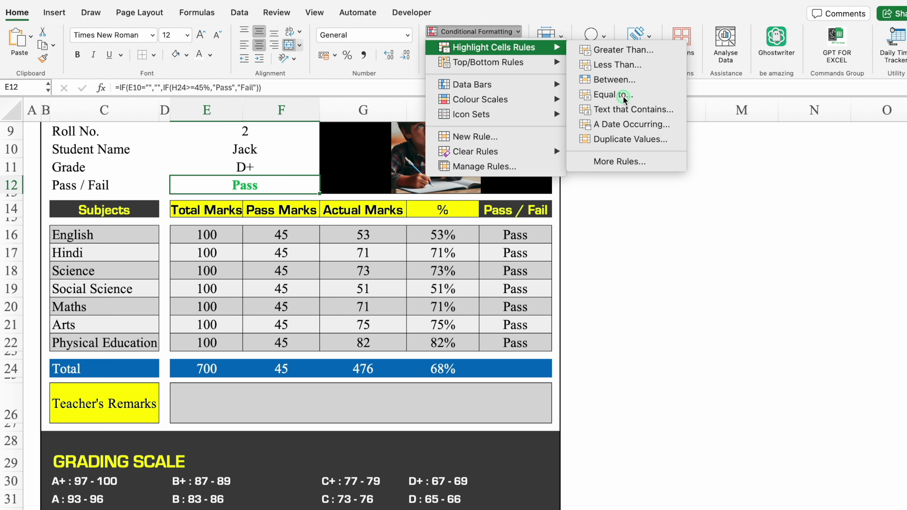
{"action": "left_click", "coordinate": [613, 94]}
{"action": "left_click", "coordinate": [633, 210]}
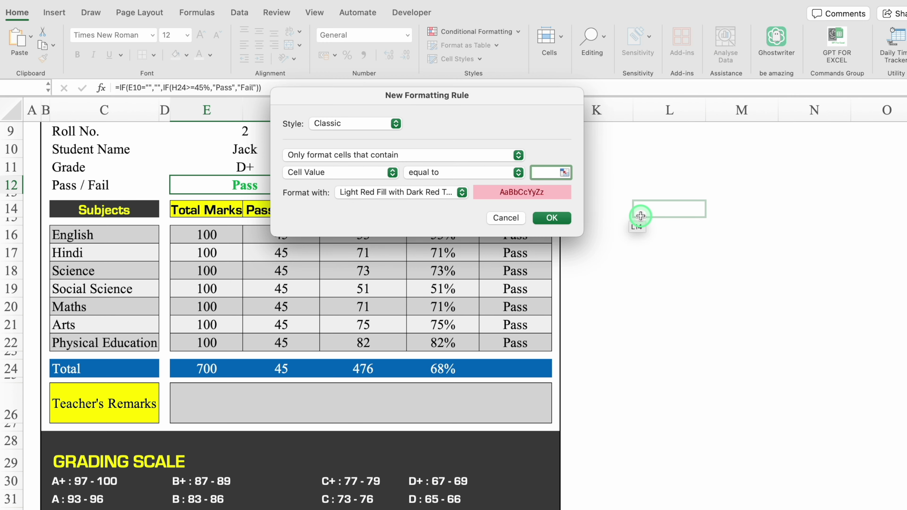
{"action": "type", "text": "Fail"}
{"action": "left_click", "coordinate": [462, 192]}
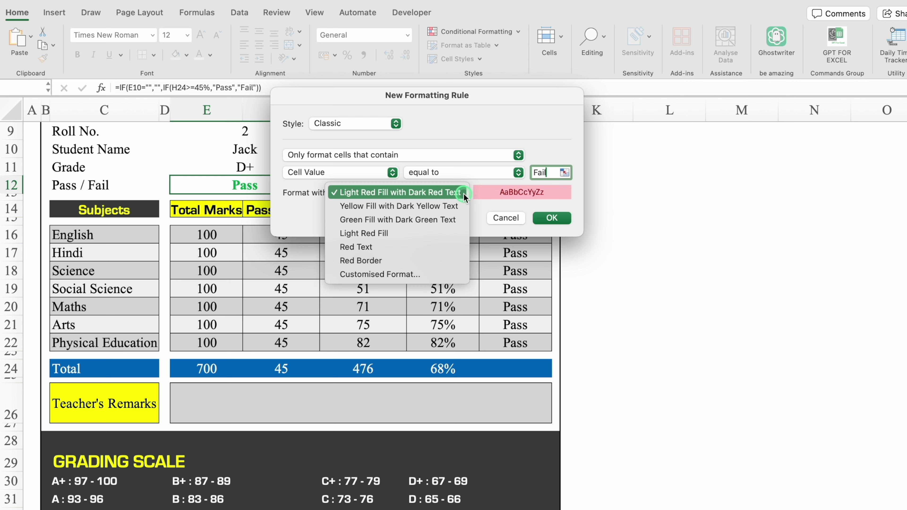
{"action": "left_click", "coordinate": [416, 275]}
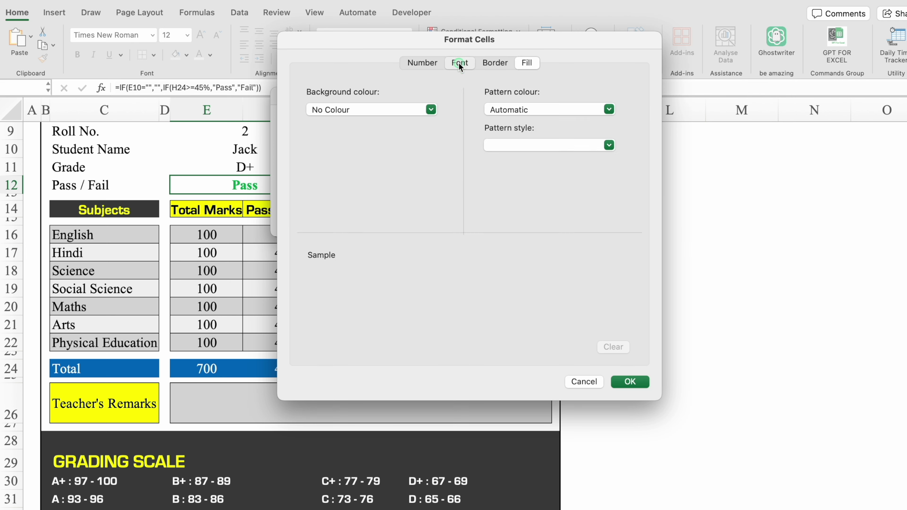
{"action": "left_click", "coordinate": [460, 64]}
{"action": "left_click", "coordinate": [549, 206]}
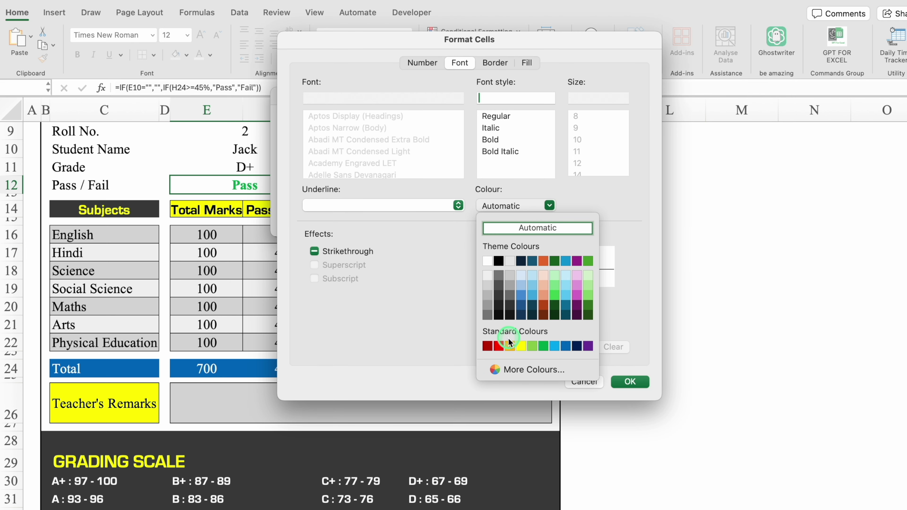
{"action": "left_click", "coordinate": [498, 346]}
{"action": "left_click", "coordinate": [490, 140]}
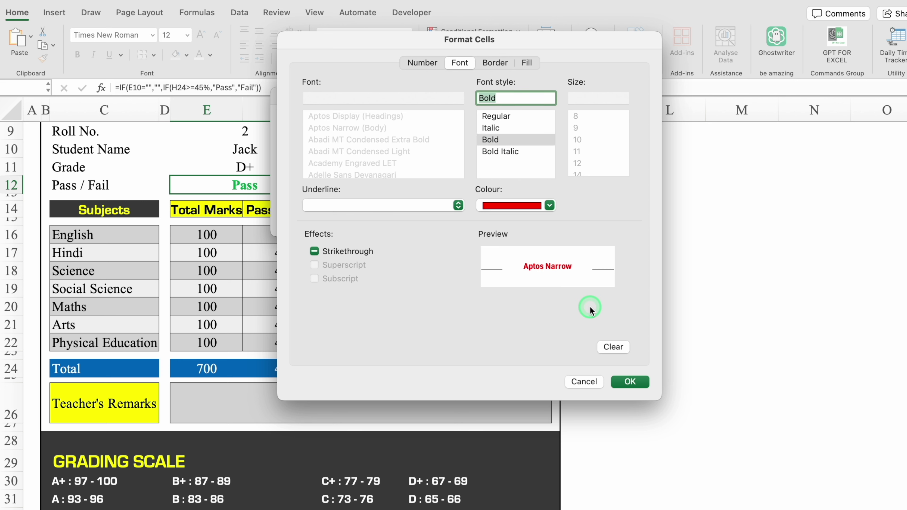
{"action": "left_click", "coordinate": [635, 382]}
{"action": "left_click", "coordinate": [551, 215]}
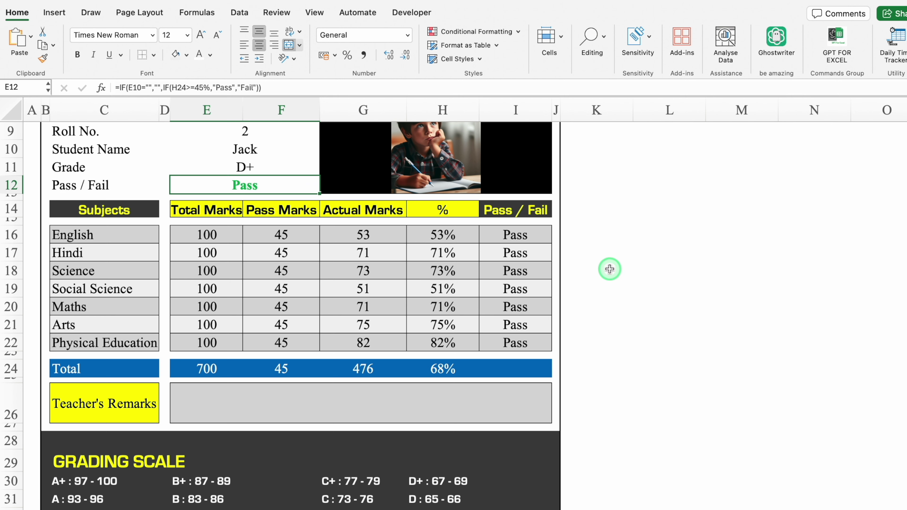
{"action": "left_click", "coordinate": [540, 370]}
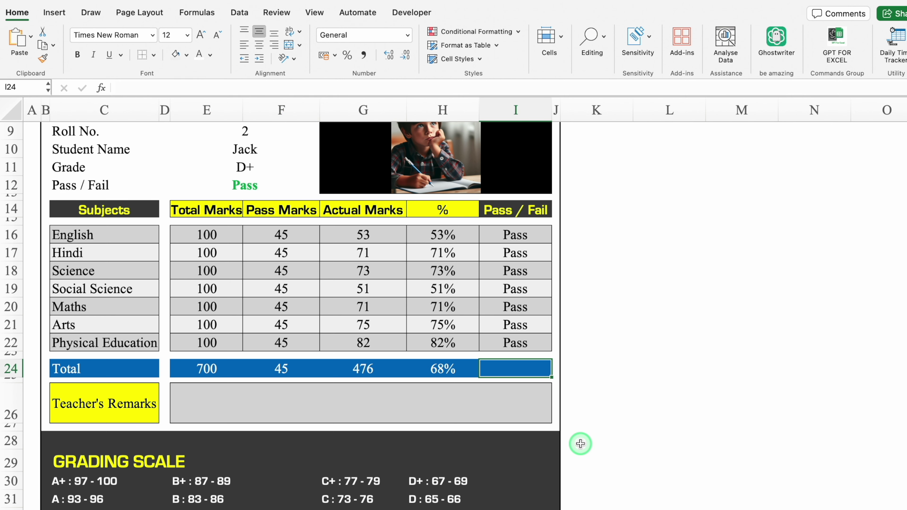
Step: Link I24 to the overall result with =E12 and centre the Pass value
{"action": "type", "text": "="}
{"action": "left_click", "coordinate": [245, 185]}
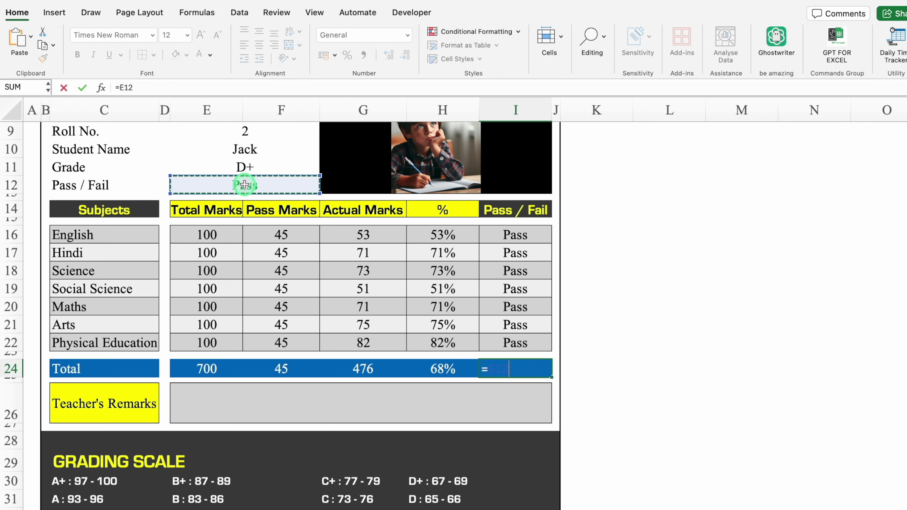
{"action": "key", "text": "Return"}
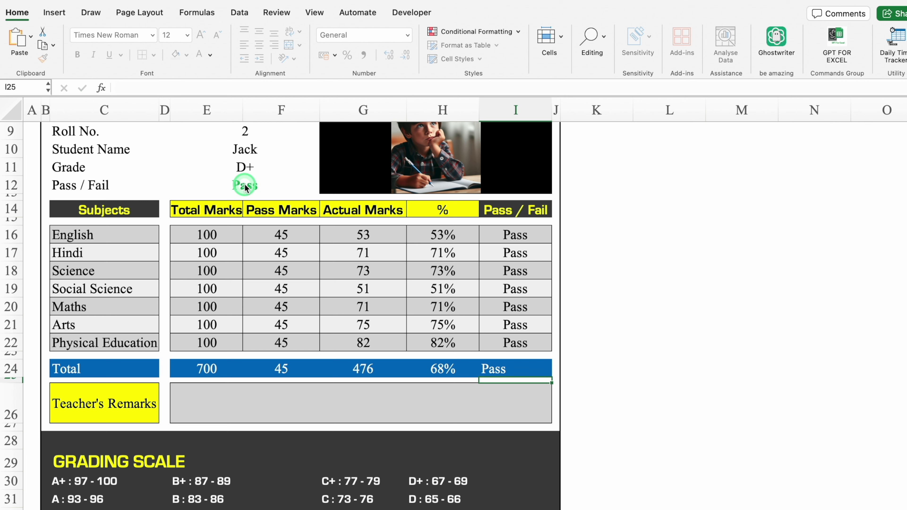
{"action": "left_click", "coordinate": [500, 368]}
{"action": "left_click", "coordinate": [261, 45]}
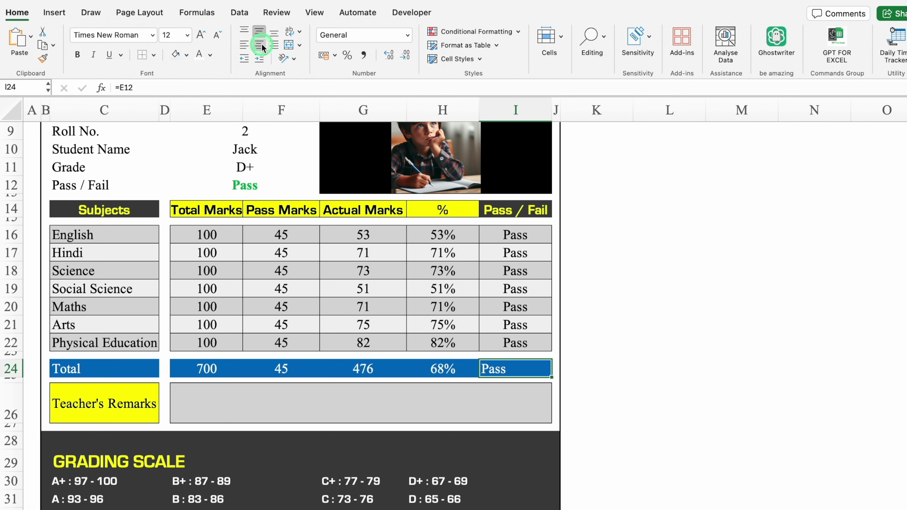
{"action": "scroll", "coordinate": [672, 147], "scroll_direction": "up", "scroll_amount": 5}
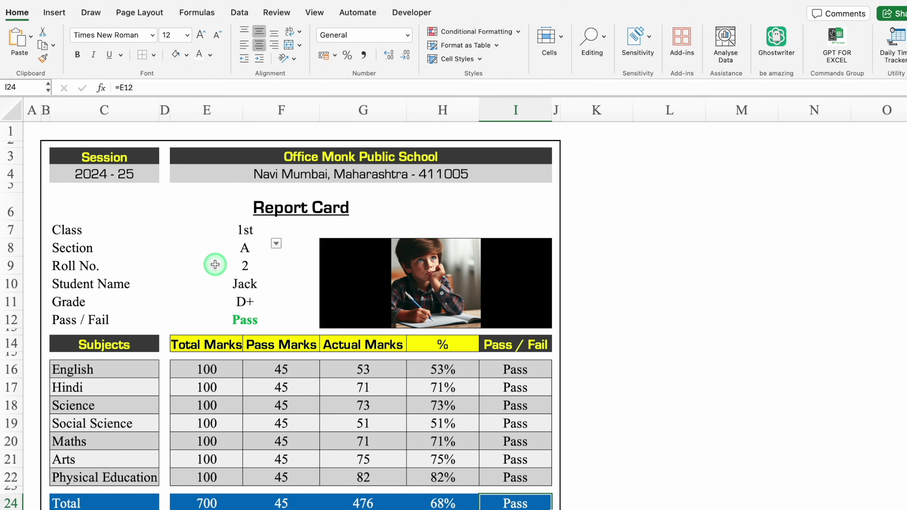
{"action": "left_click", "coordinate": [233, 230]}
{"action": "left_click", "coordinate": [325, 232]}
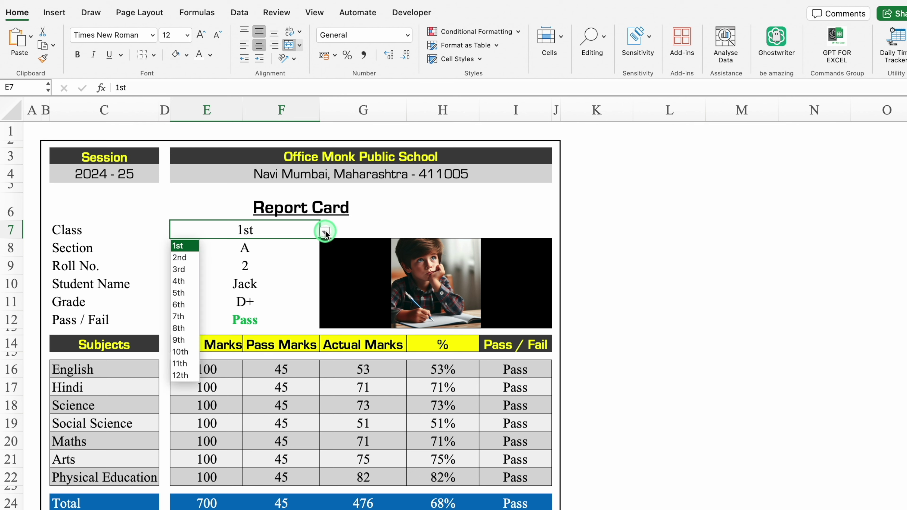
Step: Switch the report card's class to 2nd and look over the Data sheet
{"action": "left_click", "coordinate": [185, 258]}
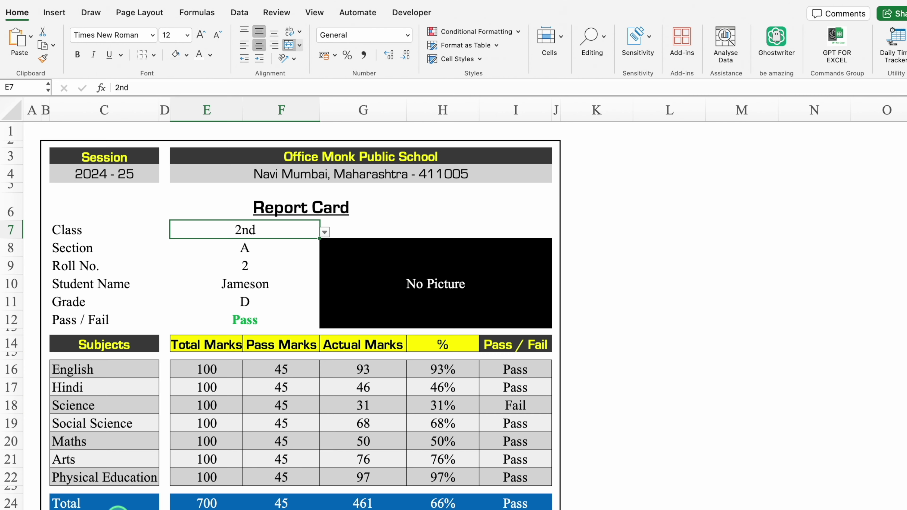
{"action": "key", "text": "ctrl+Page_Down"}
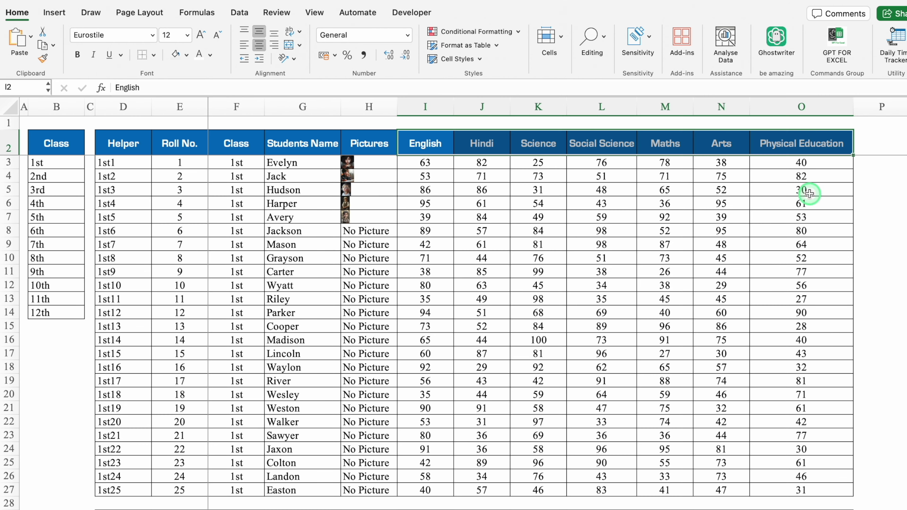
{"action": "scroll", "coordinate": [428, 321], "scroll_direction": "down", "scroll_amount": 5}
{"action": "scroll", "coordinate": [429, 322], "scroll_direction": "down", "scroll_amount": 5}
{"action": "key", "text": "ctrl+Page_Up"}
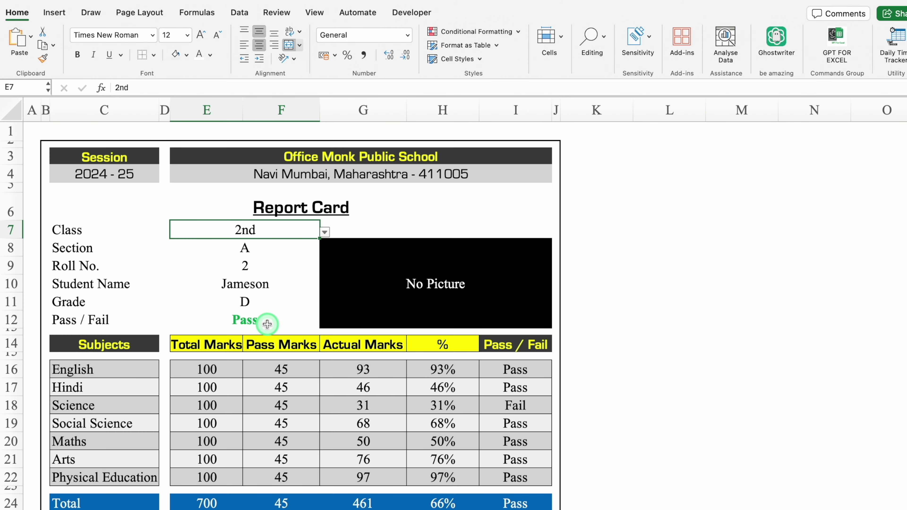
Step: Verify the name and marks lookups for class 2nd roll 2 against Data row 30
{"action": "left_click", "coordinate": [234, 284]}
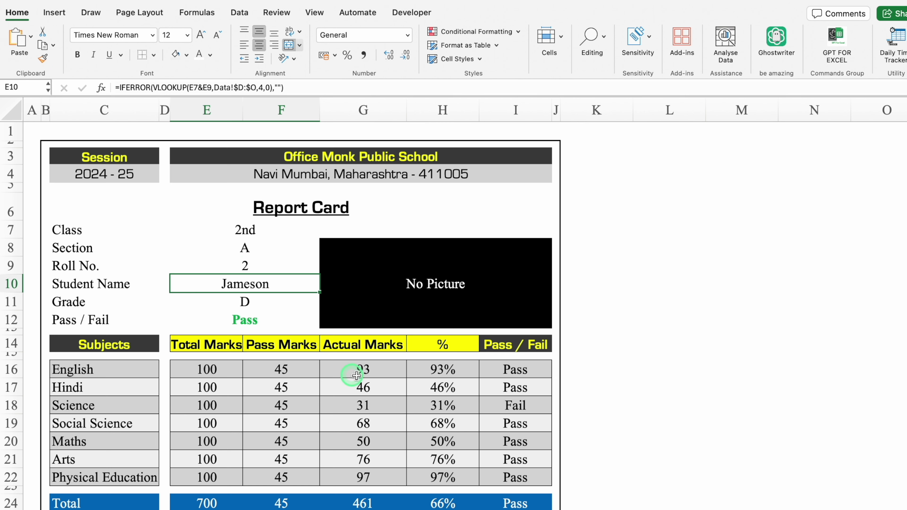
{"action": "left_click", "coordinate": [378, 370]}
{"action": "key", "text": "ctrl+bracketleft"}
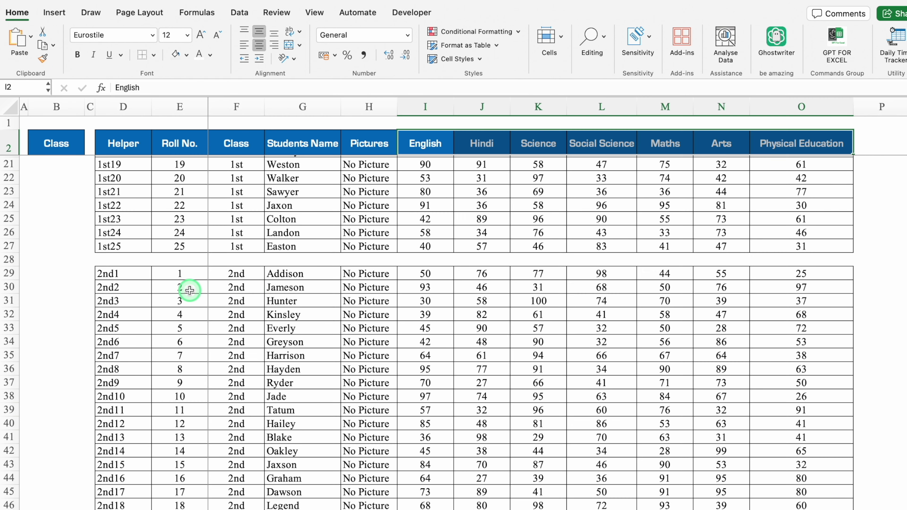
{"action": "left_click", "coordinate": [190, 290]}
{"action": "left_click", "coordinate": [9, 287]}
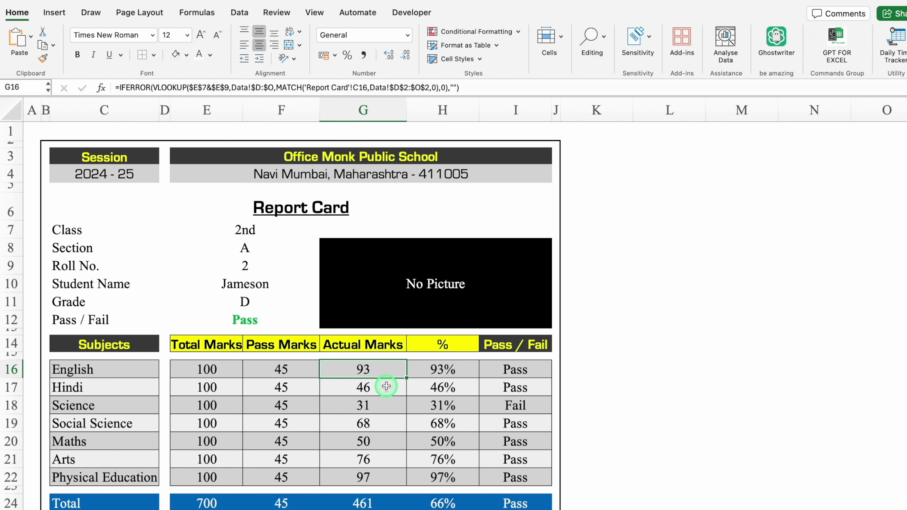
{"action": "left_click", "coordinate": [380, 387]}
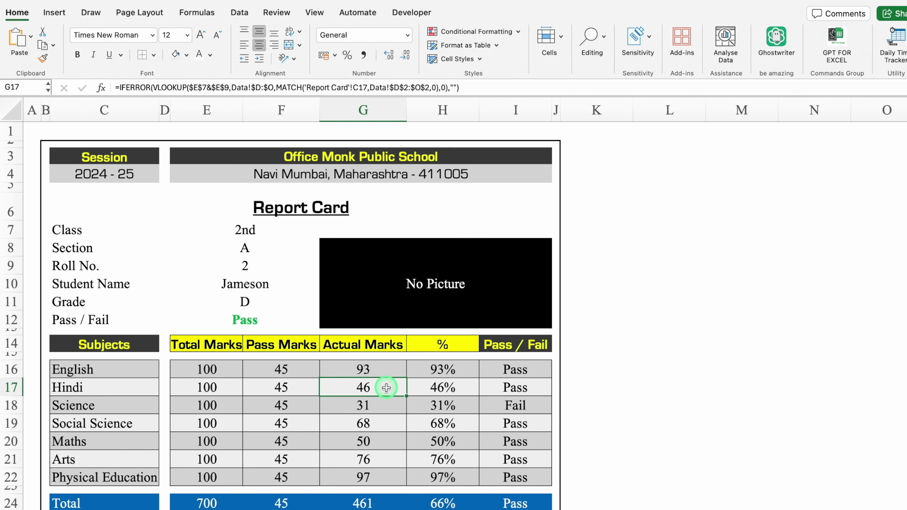
{"action": "left_click", "coordinate": [387, 476]}
{"action": "key", "text": "ctrl+Page_Down"}
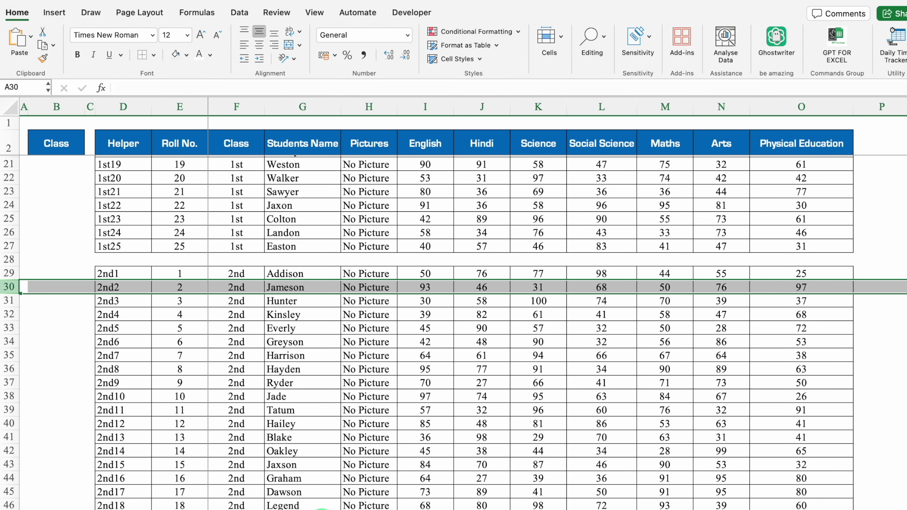
{"action": "key", "text": "ctrl+Page_Up"}
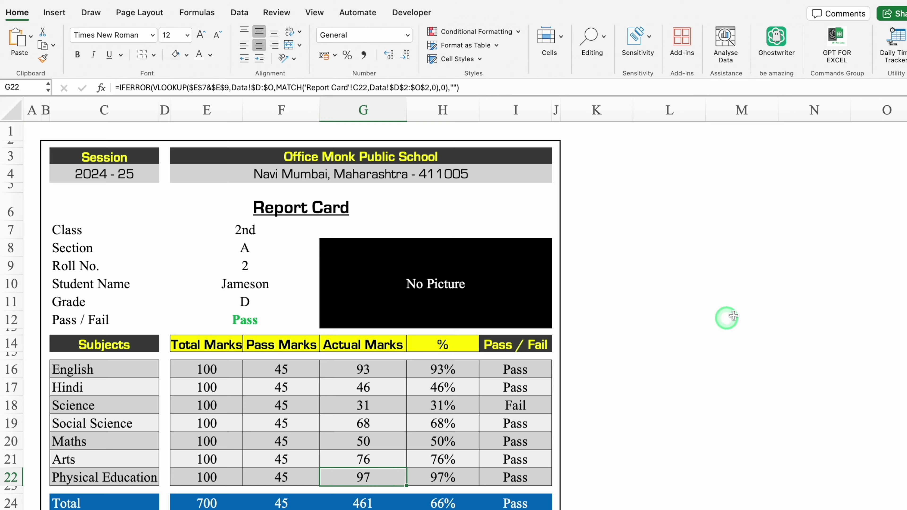
{"action": "left_click", "coordinate": [738, 315]}
{"action": "scroll", "coordinate": [738, 315], "scroll_direction": "down", "scroll_amount": 5}
{"action": "scroll", "coordinate": [734, 272], "scroll_direction": "up", "scroll_amount": 3}
{"action": "scroll", "coordinate": [731, 243], "scroll_direction": "up", "scroll_amount": 3}
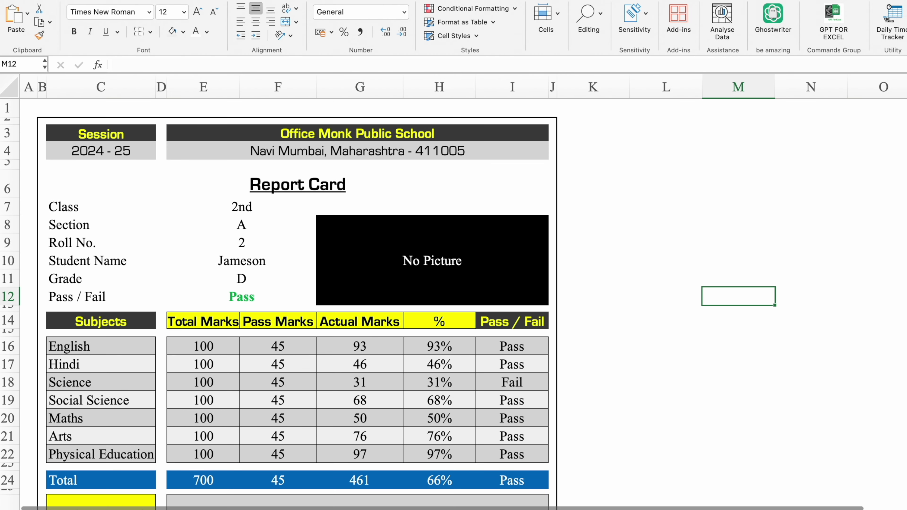